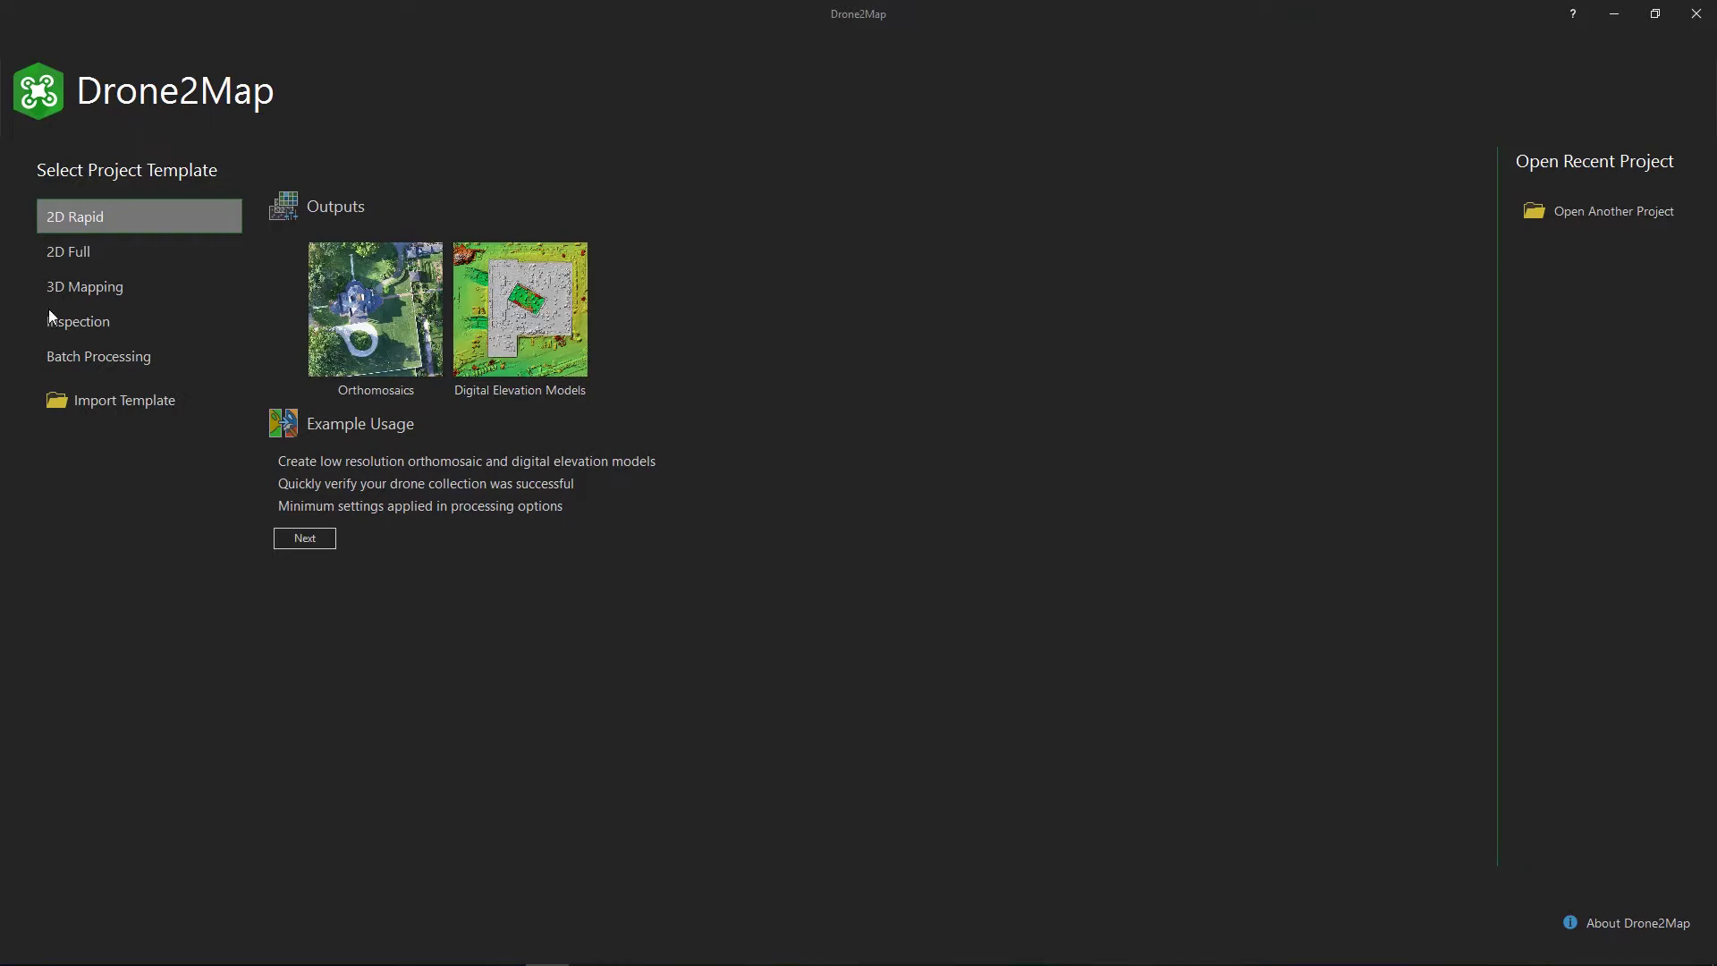
Create a 2D Rapid project named SBD Initial with the drone images from the C:\_UC2020\SBD\Images folder
left_click(305, 538)
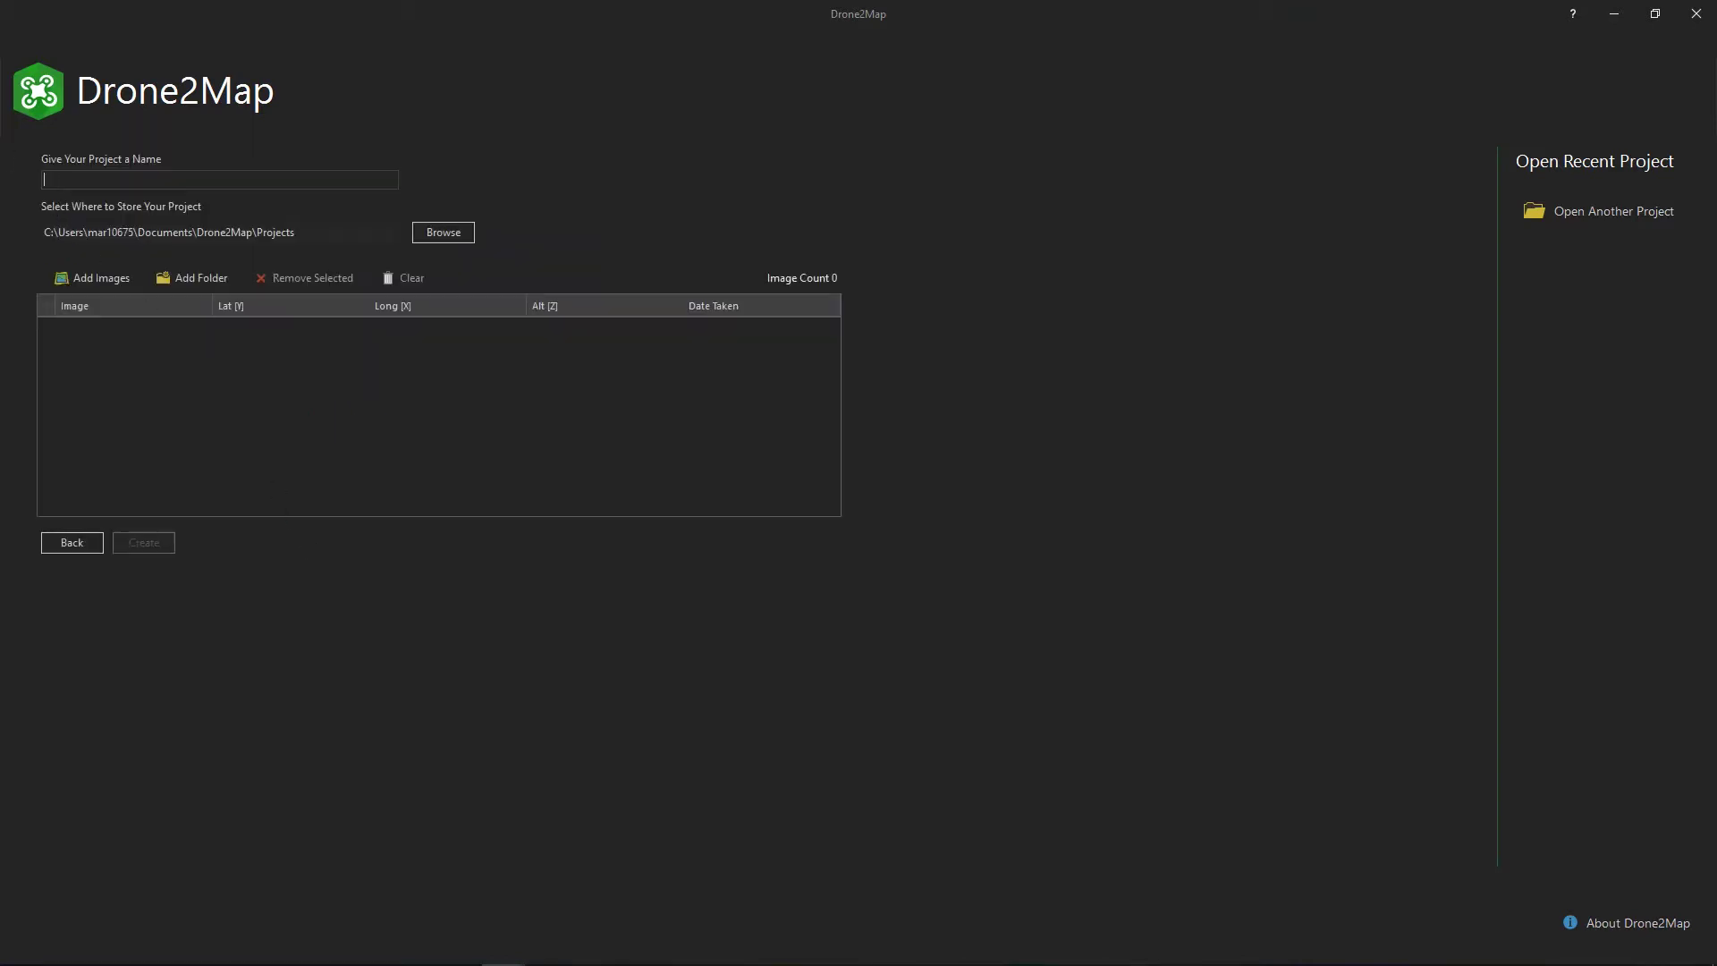
type("SBD Initial")
left_click(192, 281)
left_click(662, 492)
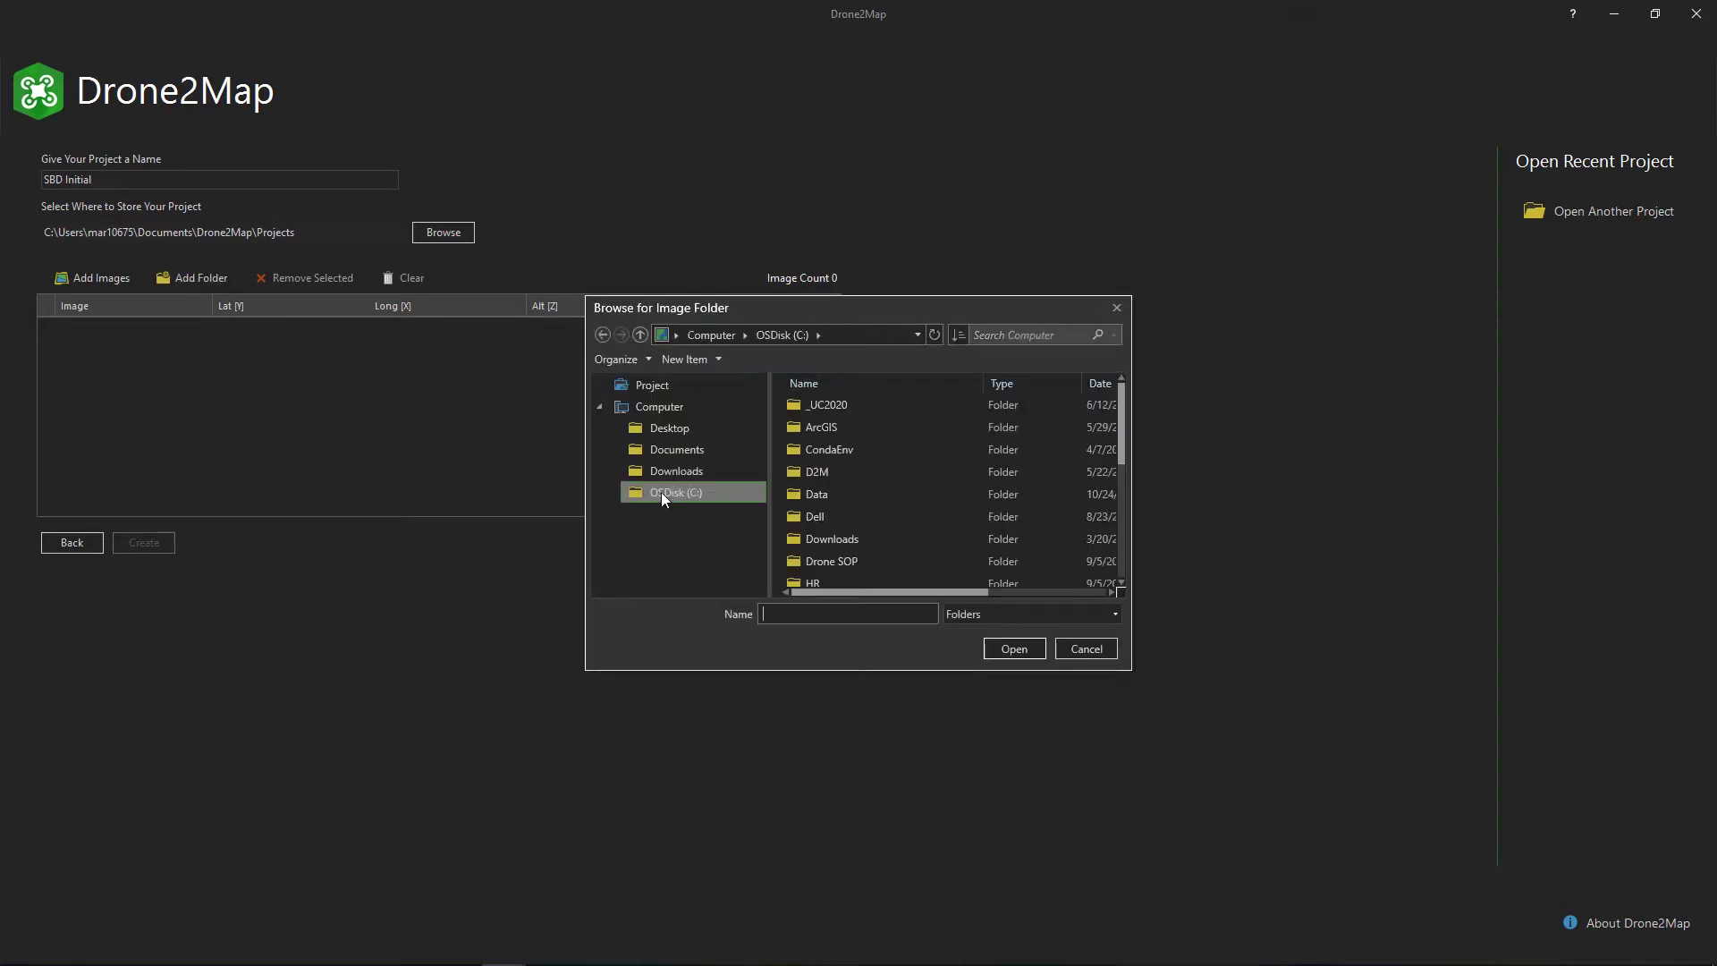
double_click(832, 413)
double_click(834, 426)
left_click(834, 447)
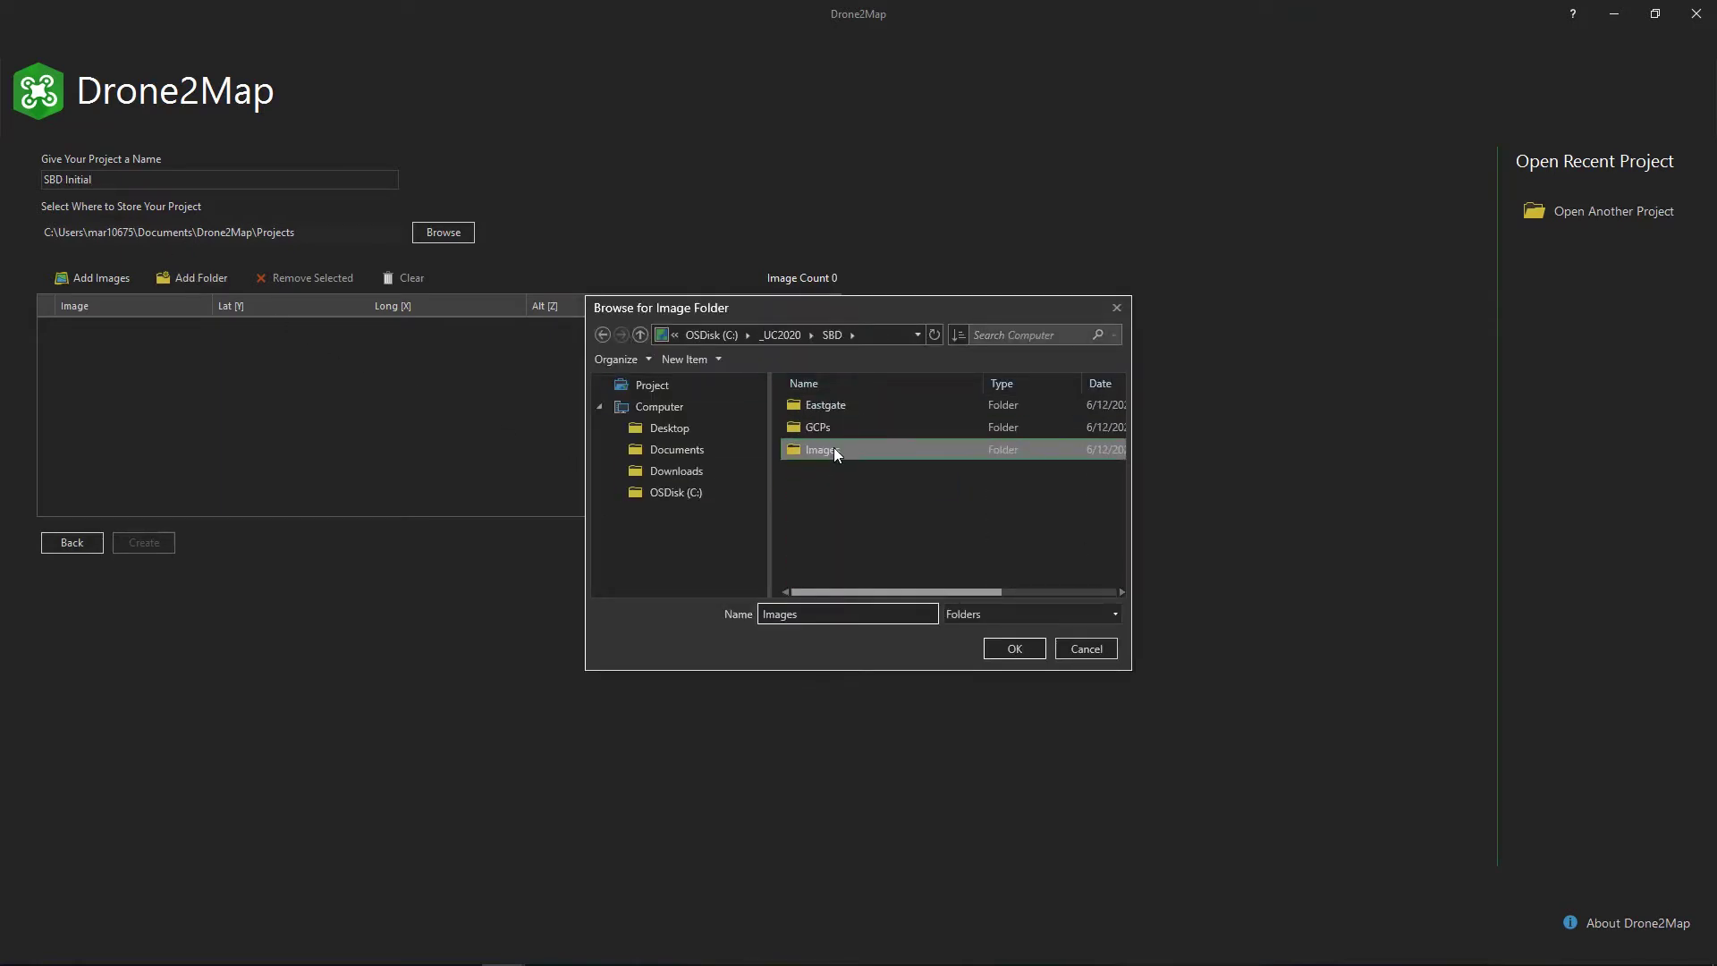
left_click(1014, 649)
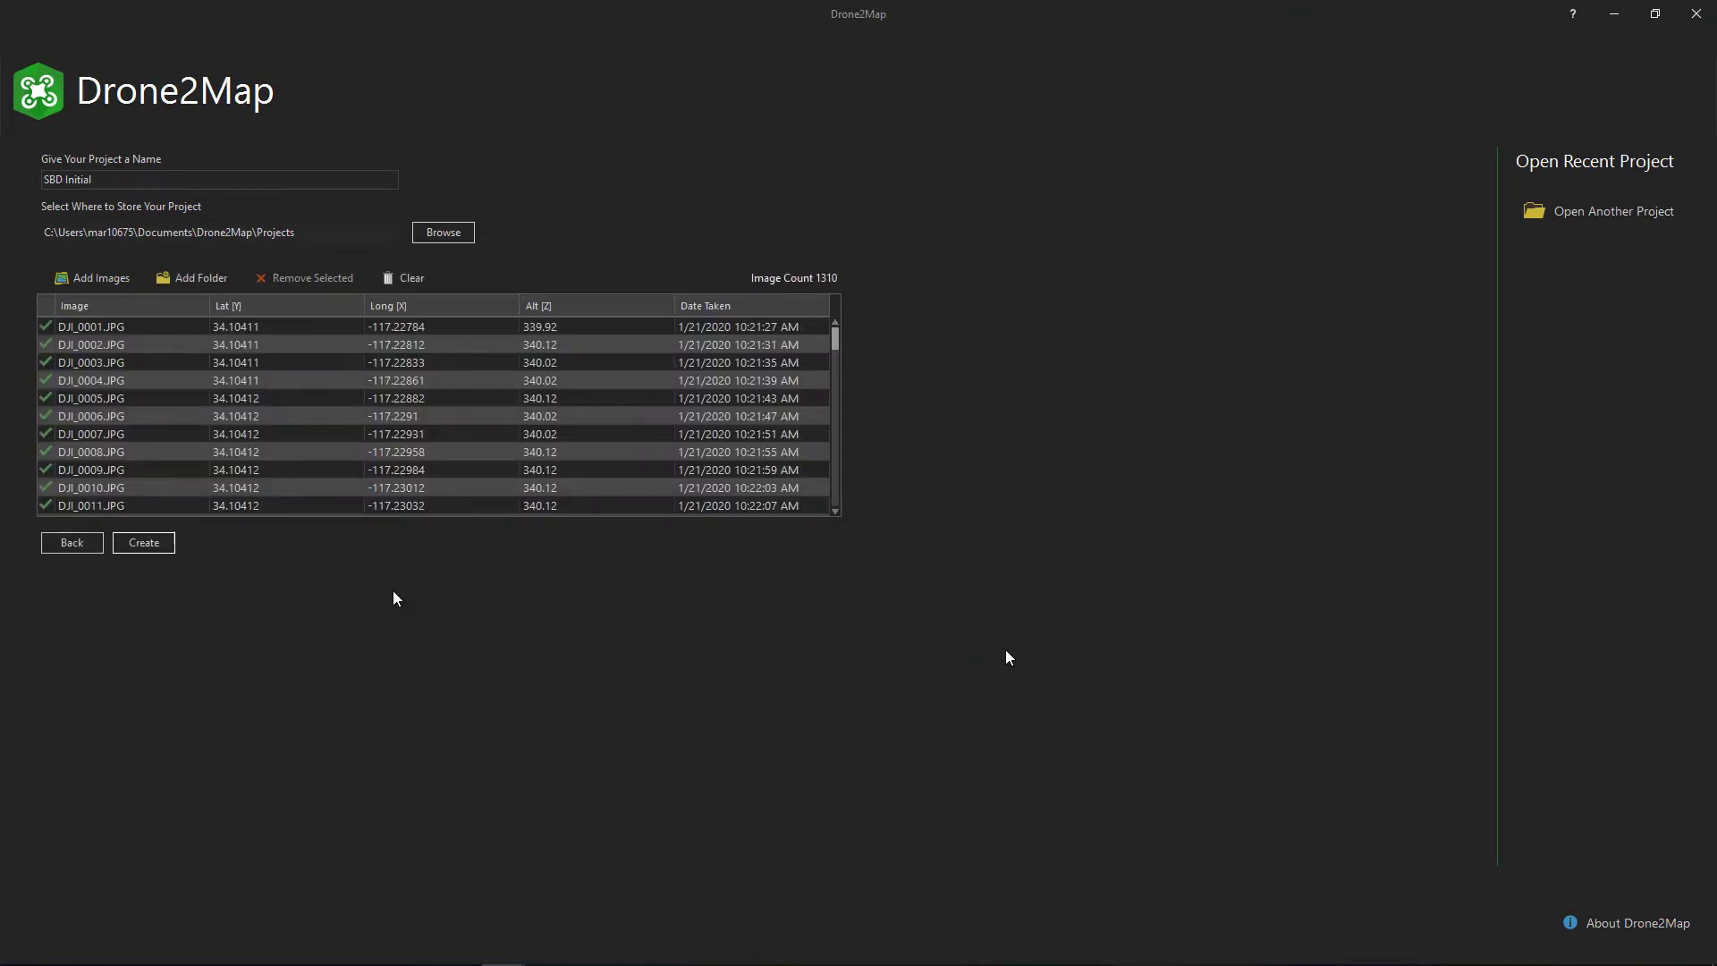
left_click(157, 545)
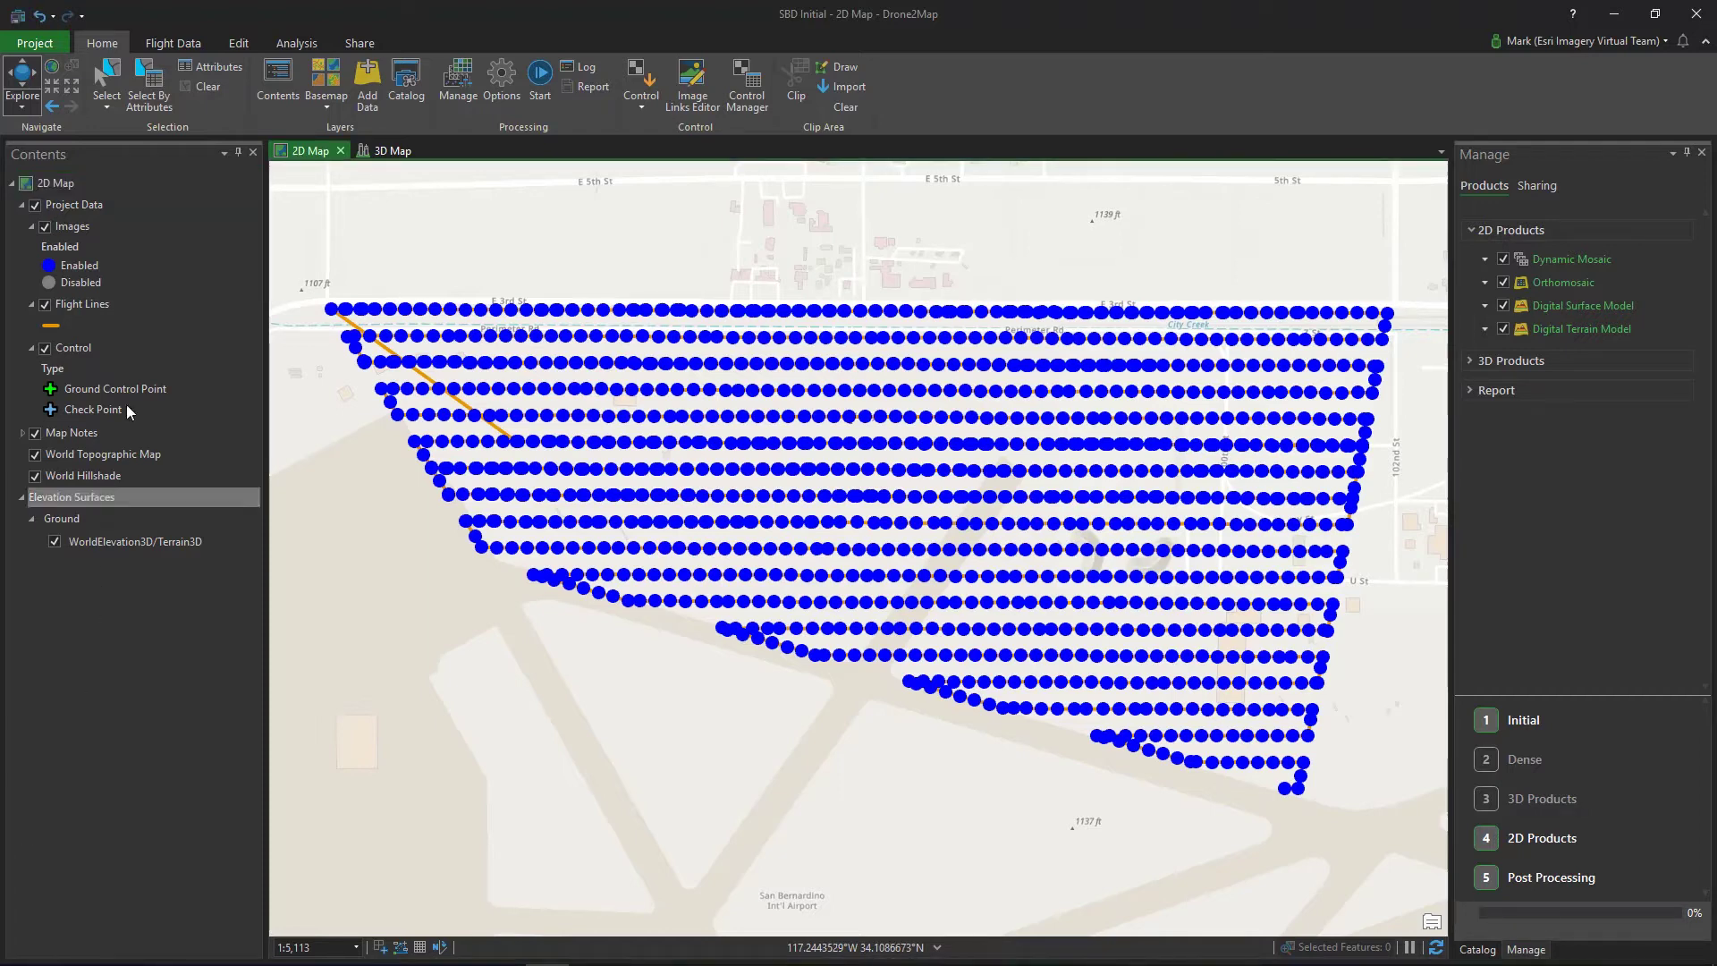
Review the available camera models and try a focal length of 15 mm, discarding the camera edit
left_click(195, 46)
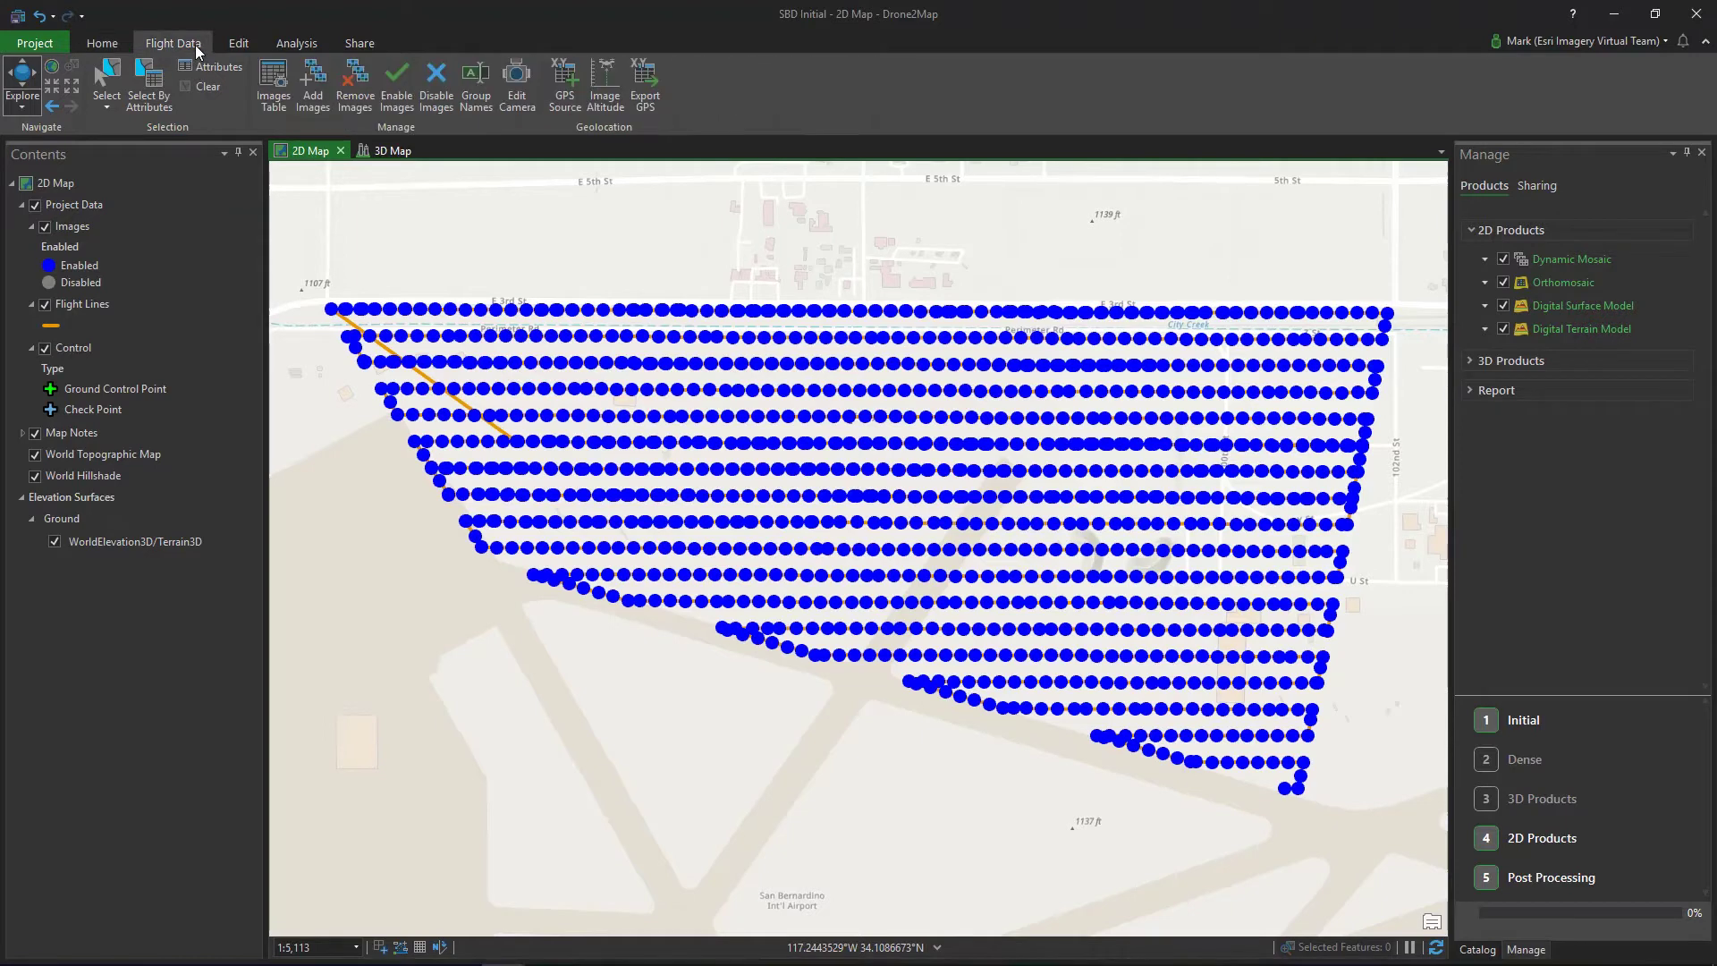
left_click(500, 110)
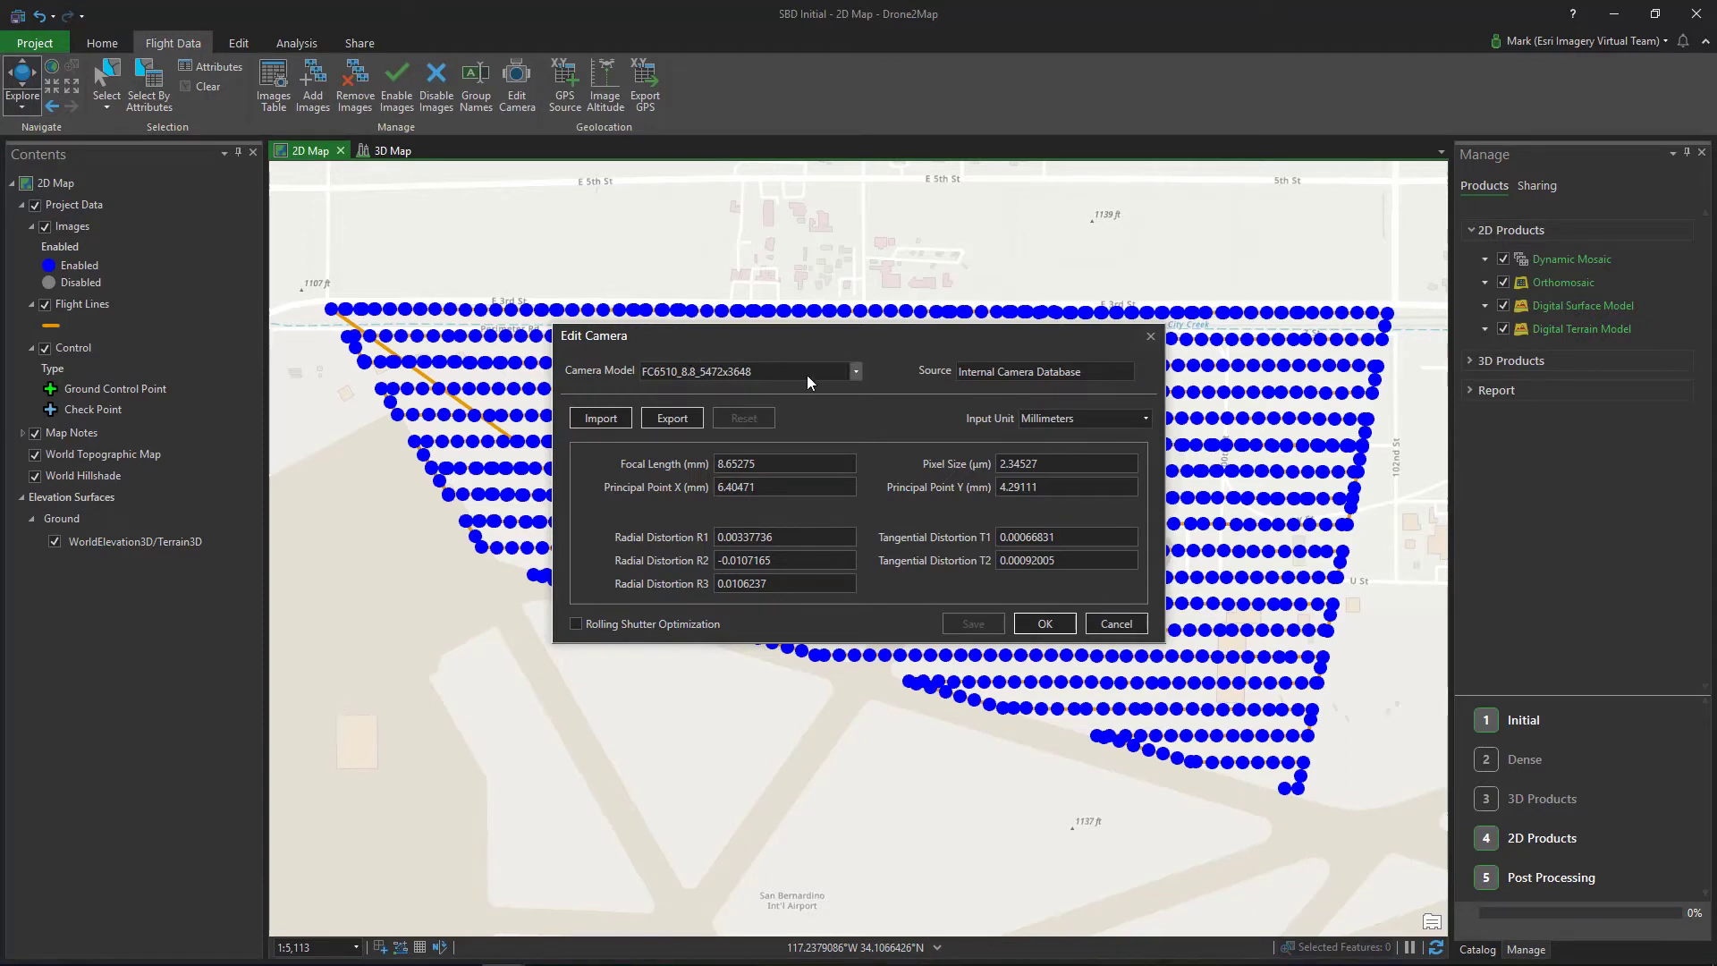
left_click(856, 372)
scroll(841, 465, "up", 3)
left_click(856, 372)
left_click_drag(766, 460, 705, 467)
type("15")
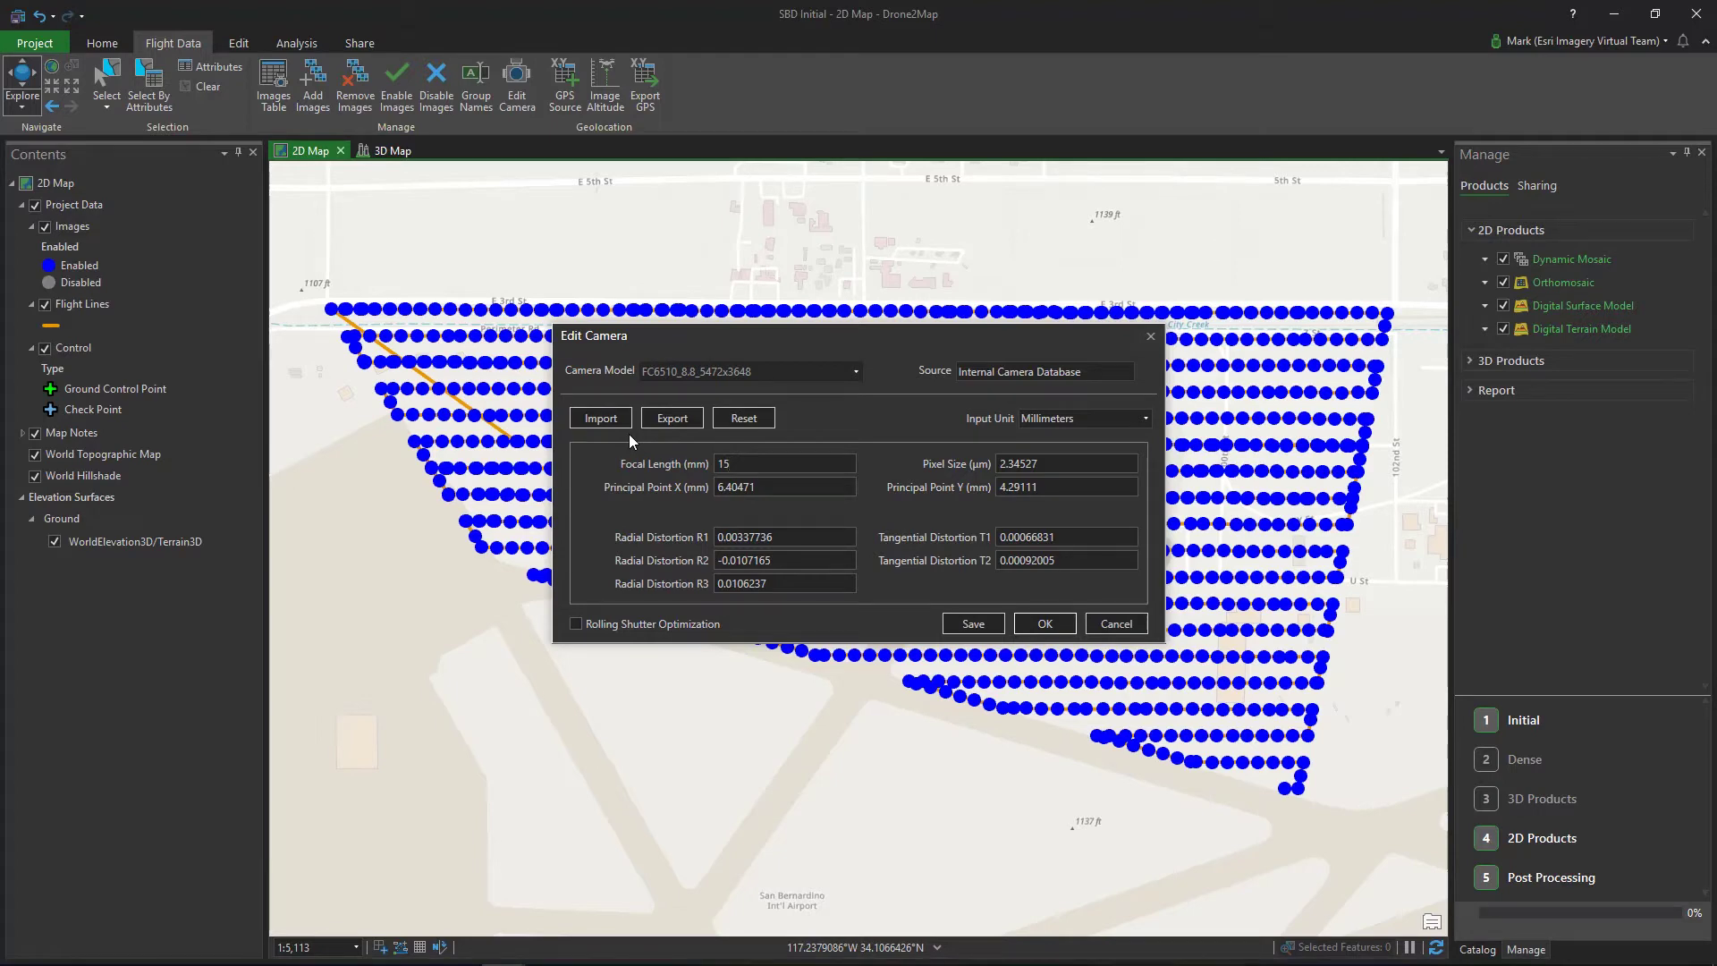
left_click(1116, 625)
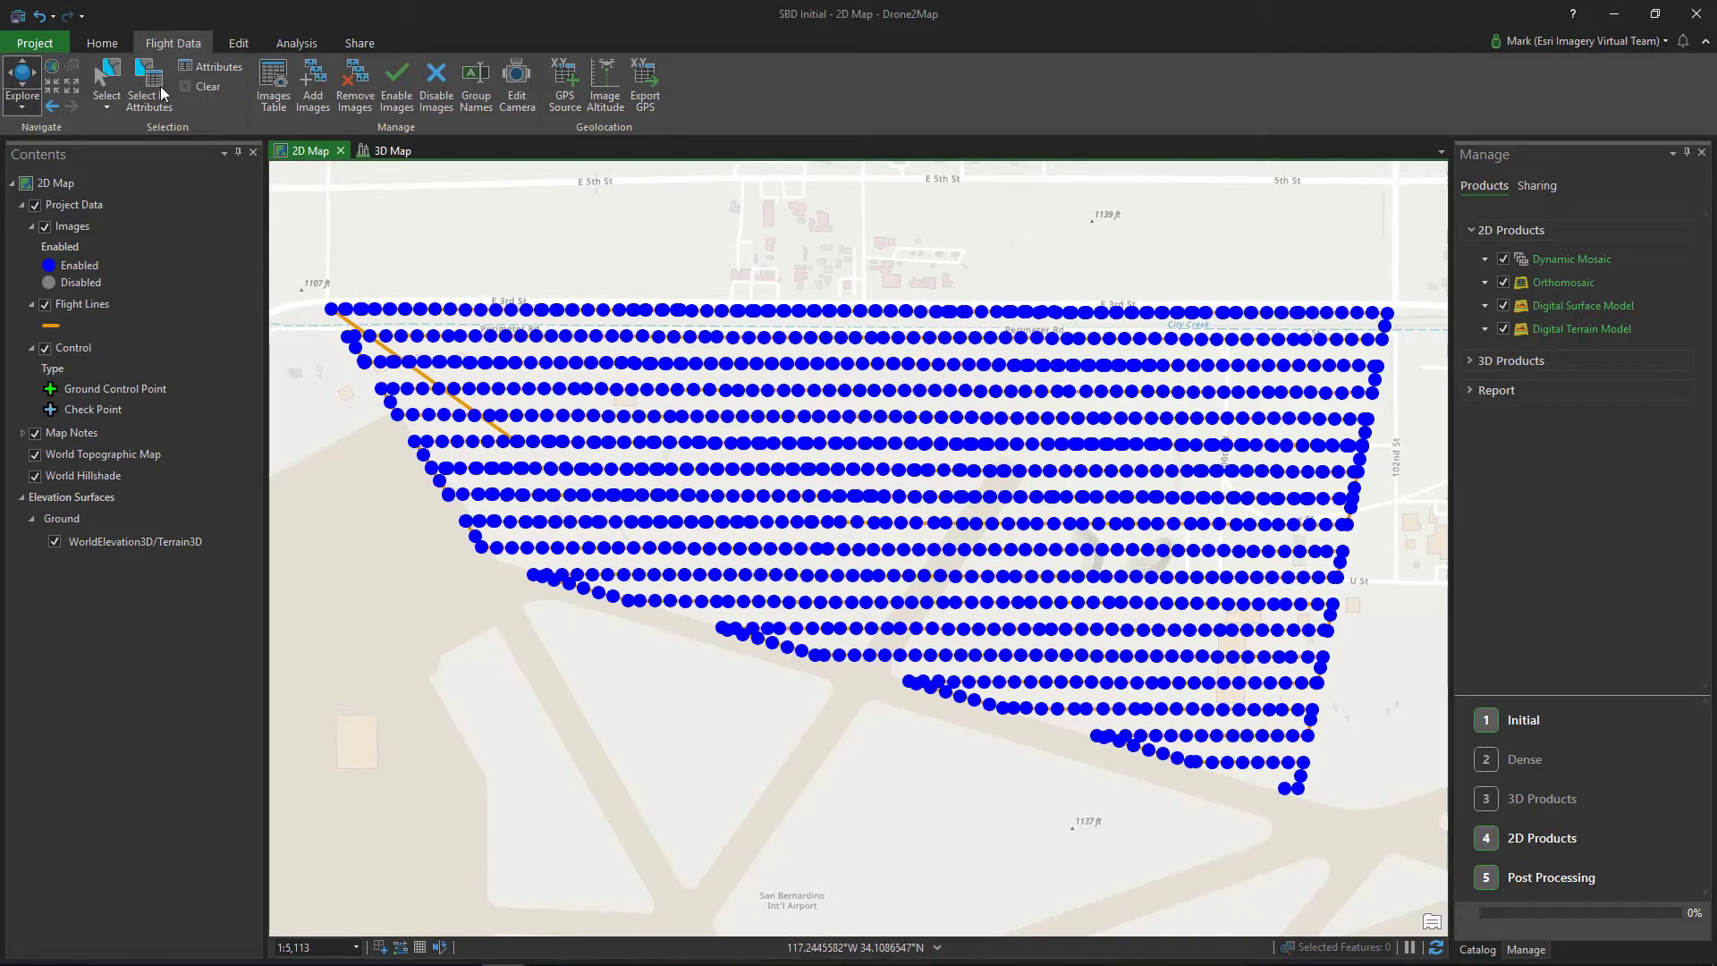
Draw a four-cornered clip area around all the image points on the 2D map, and clear it
left_click(103, 43)
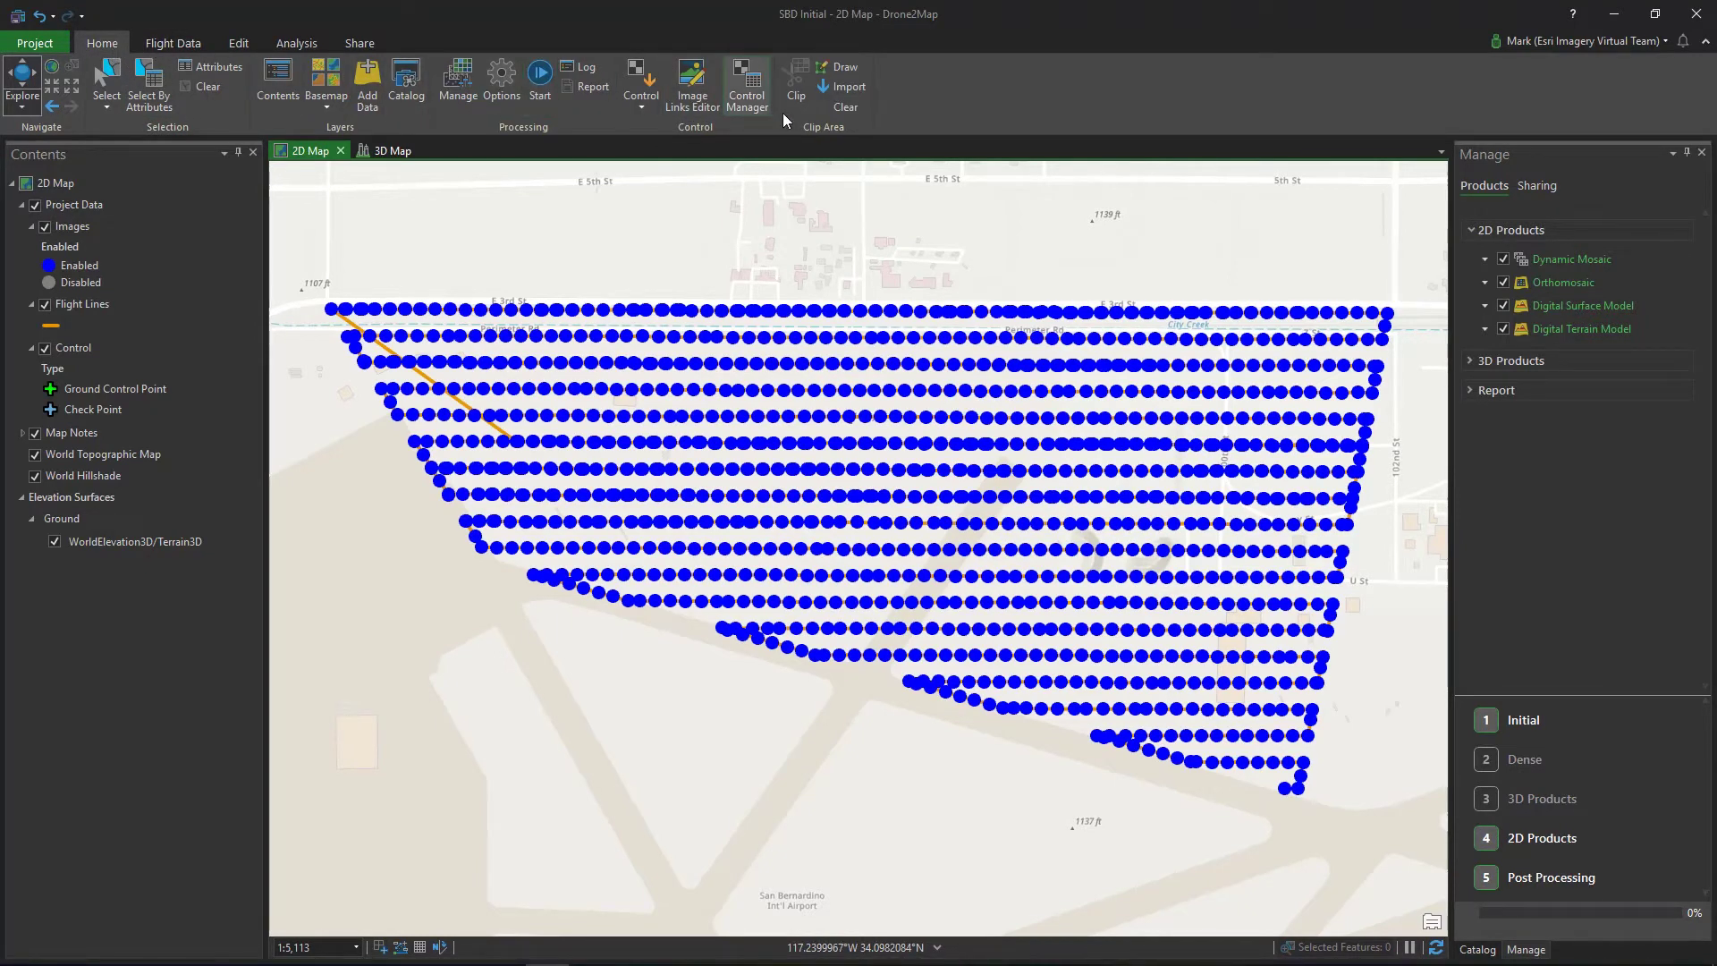
left_click(825, 68)
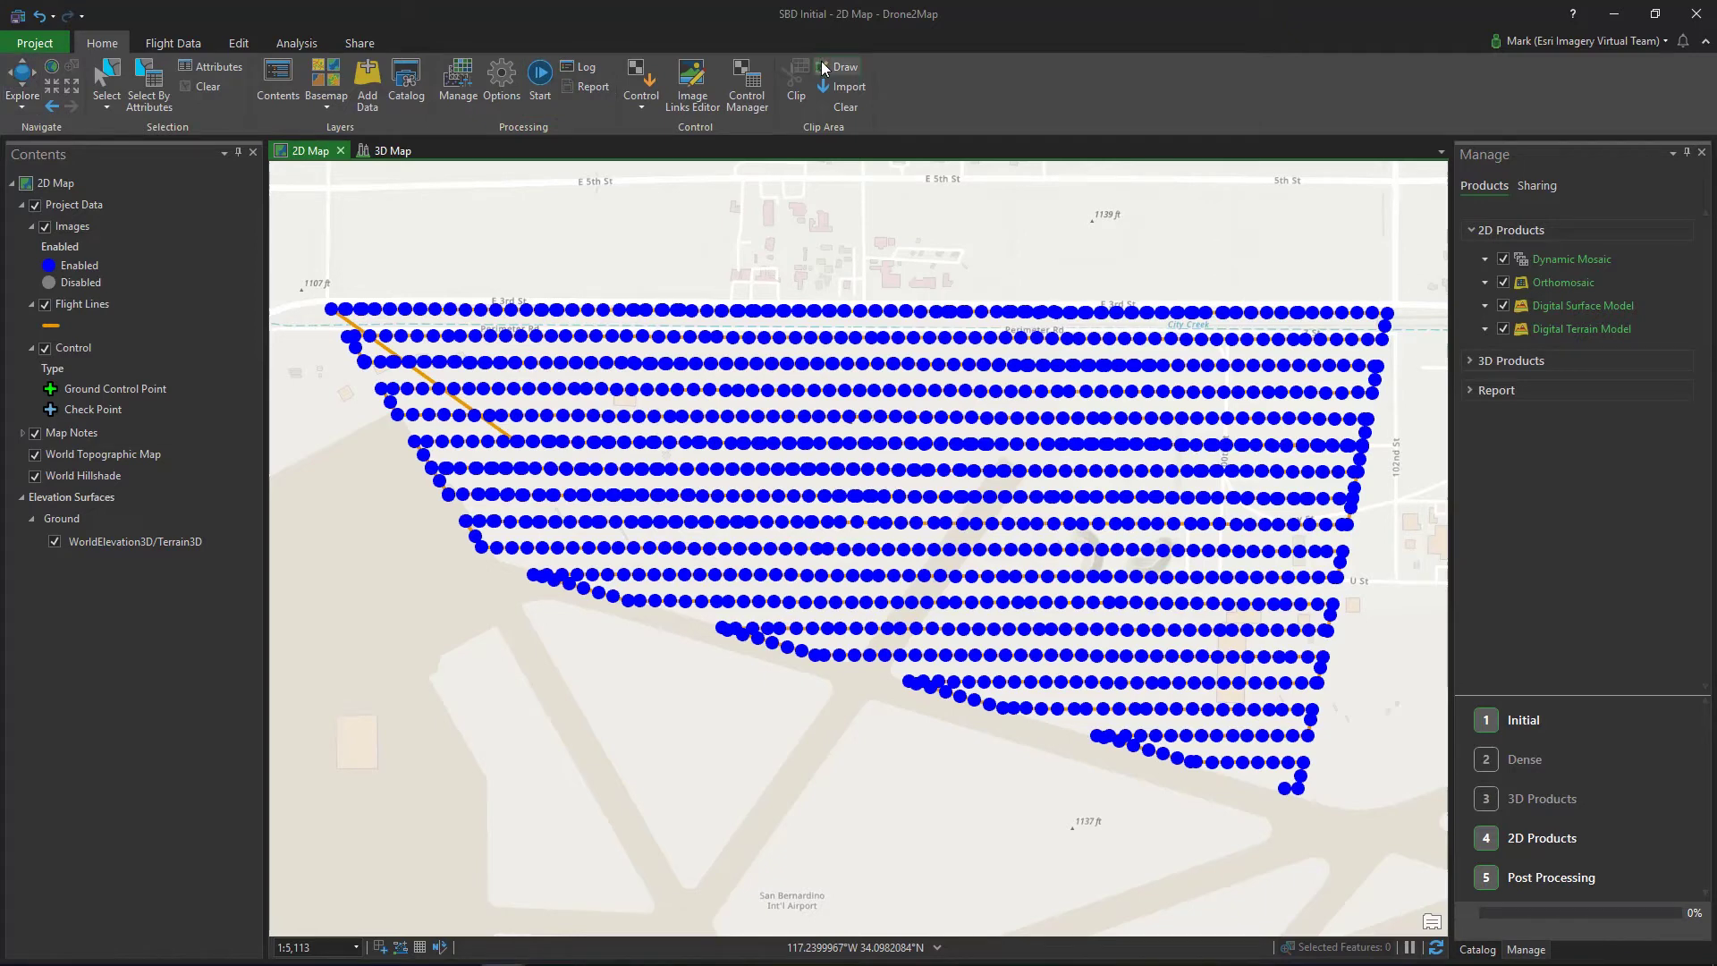
left_click(333, 307)
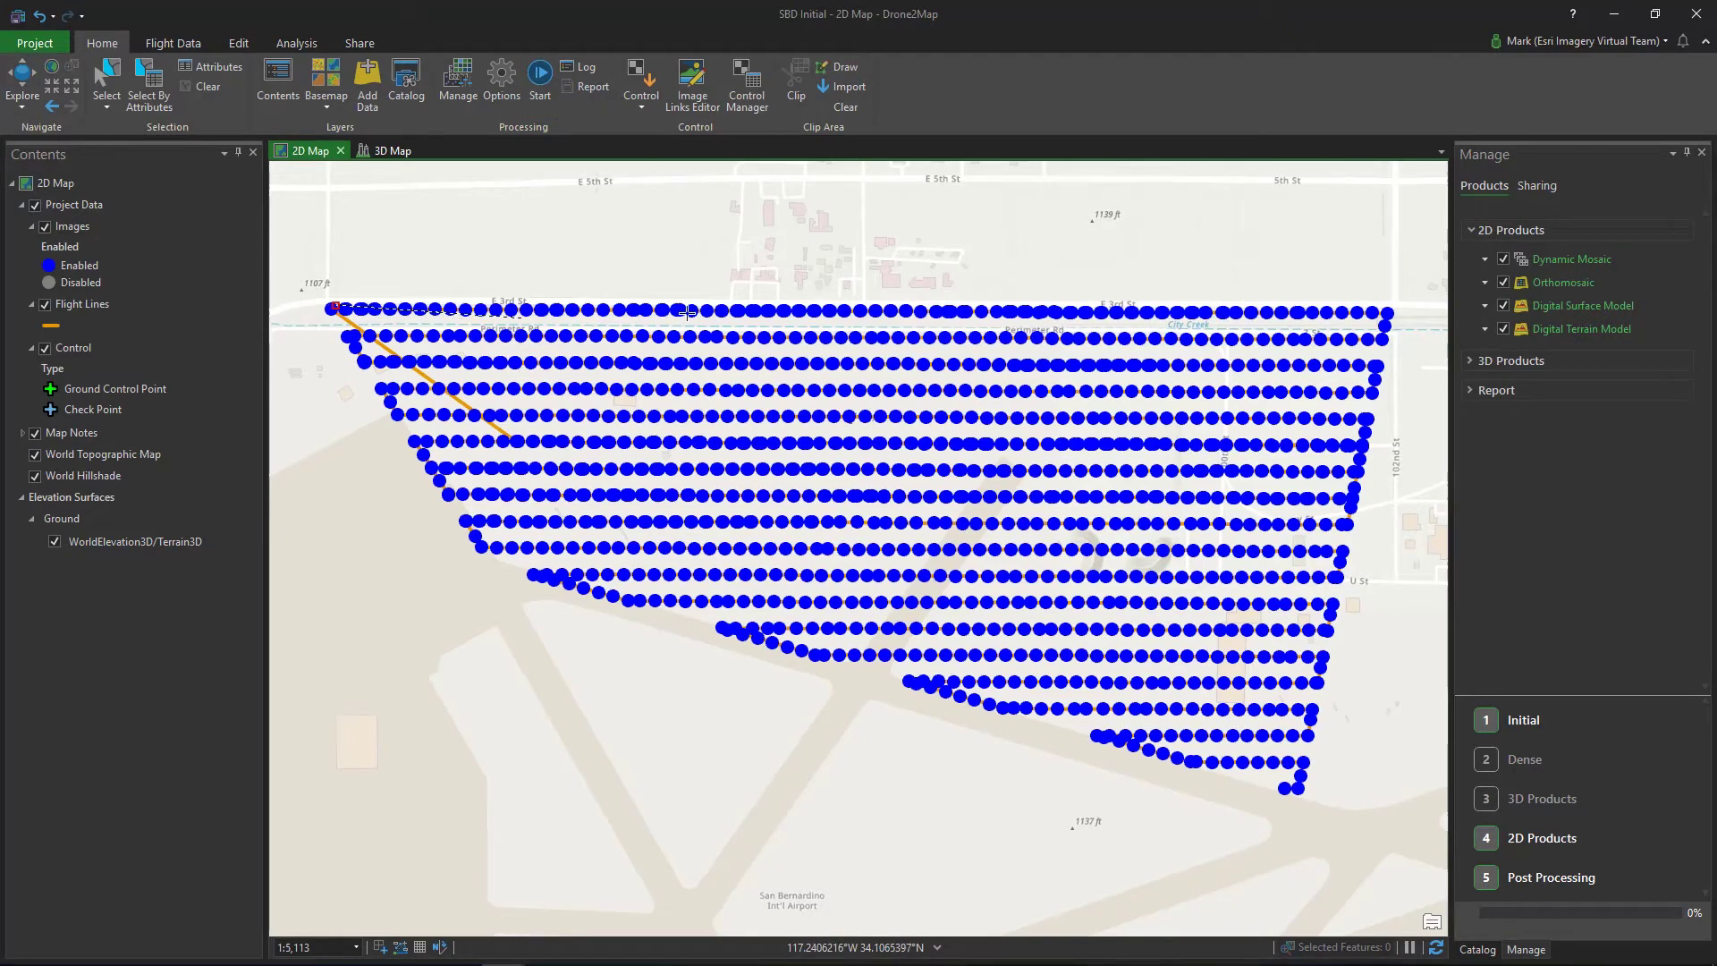
left_click(1390, 311)
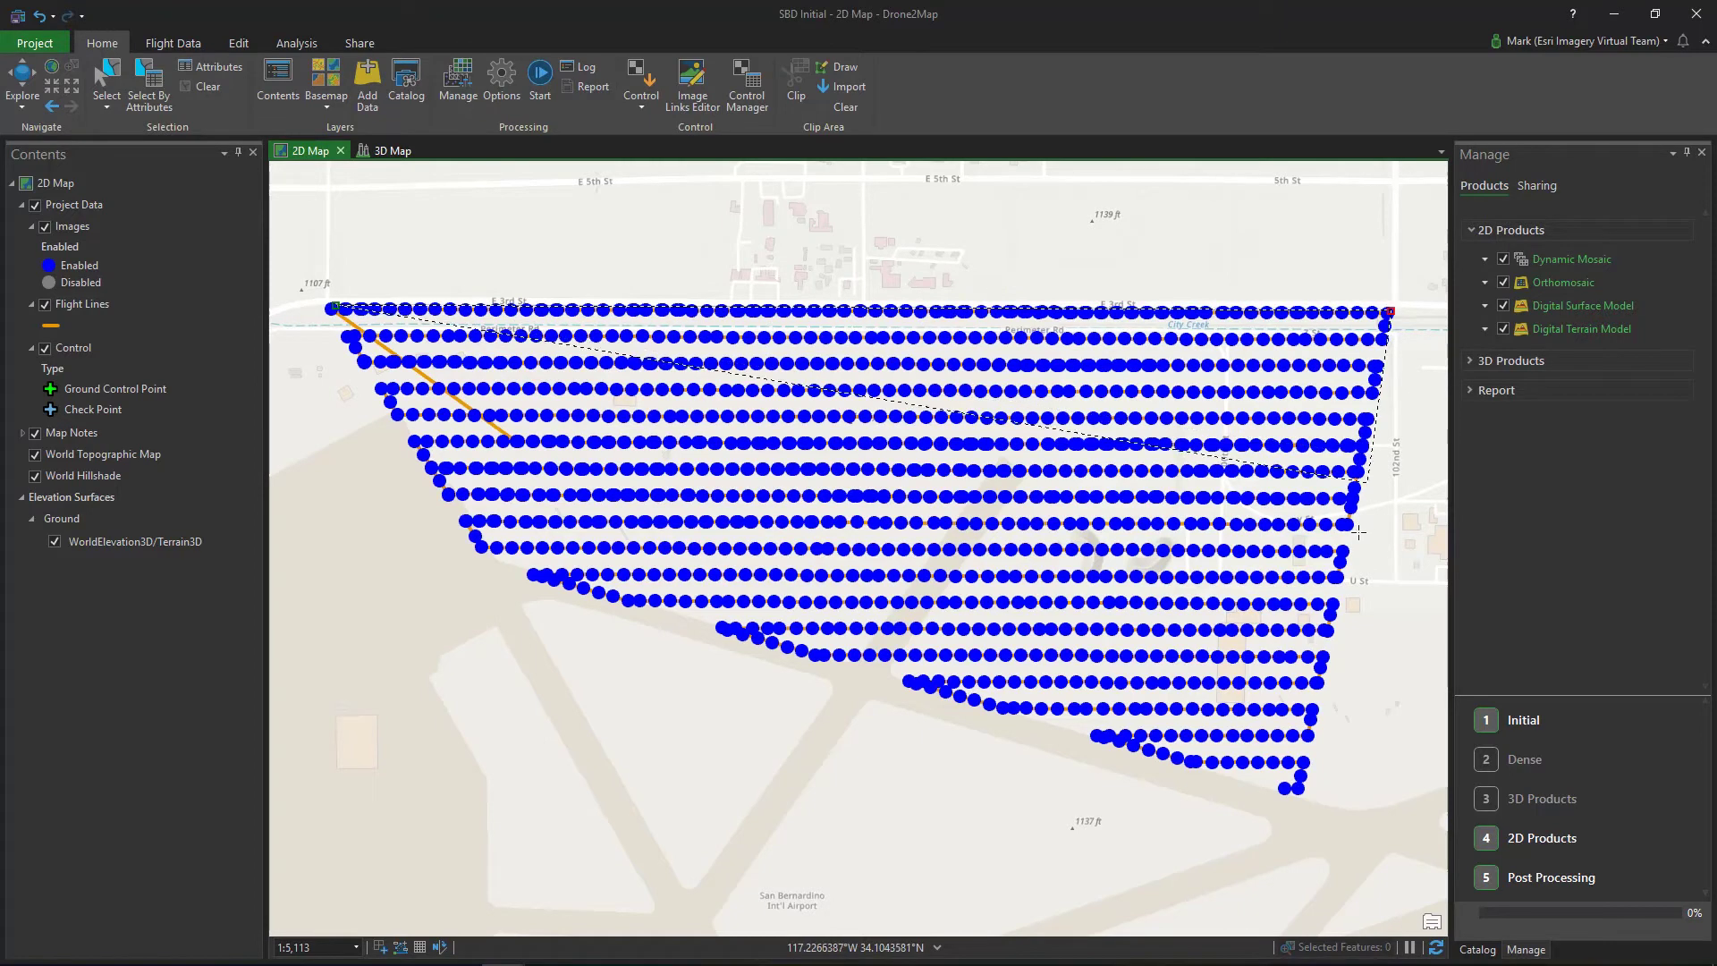
left_click(1303, 795)
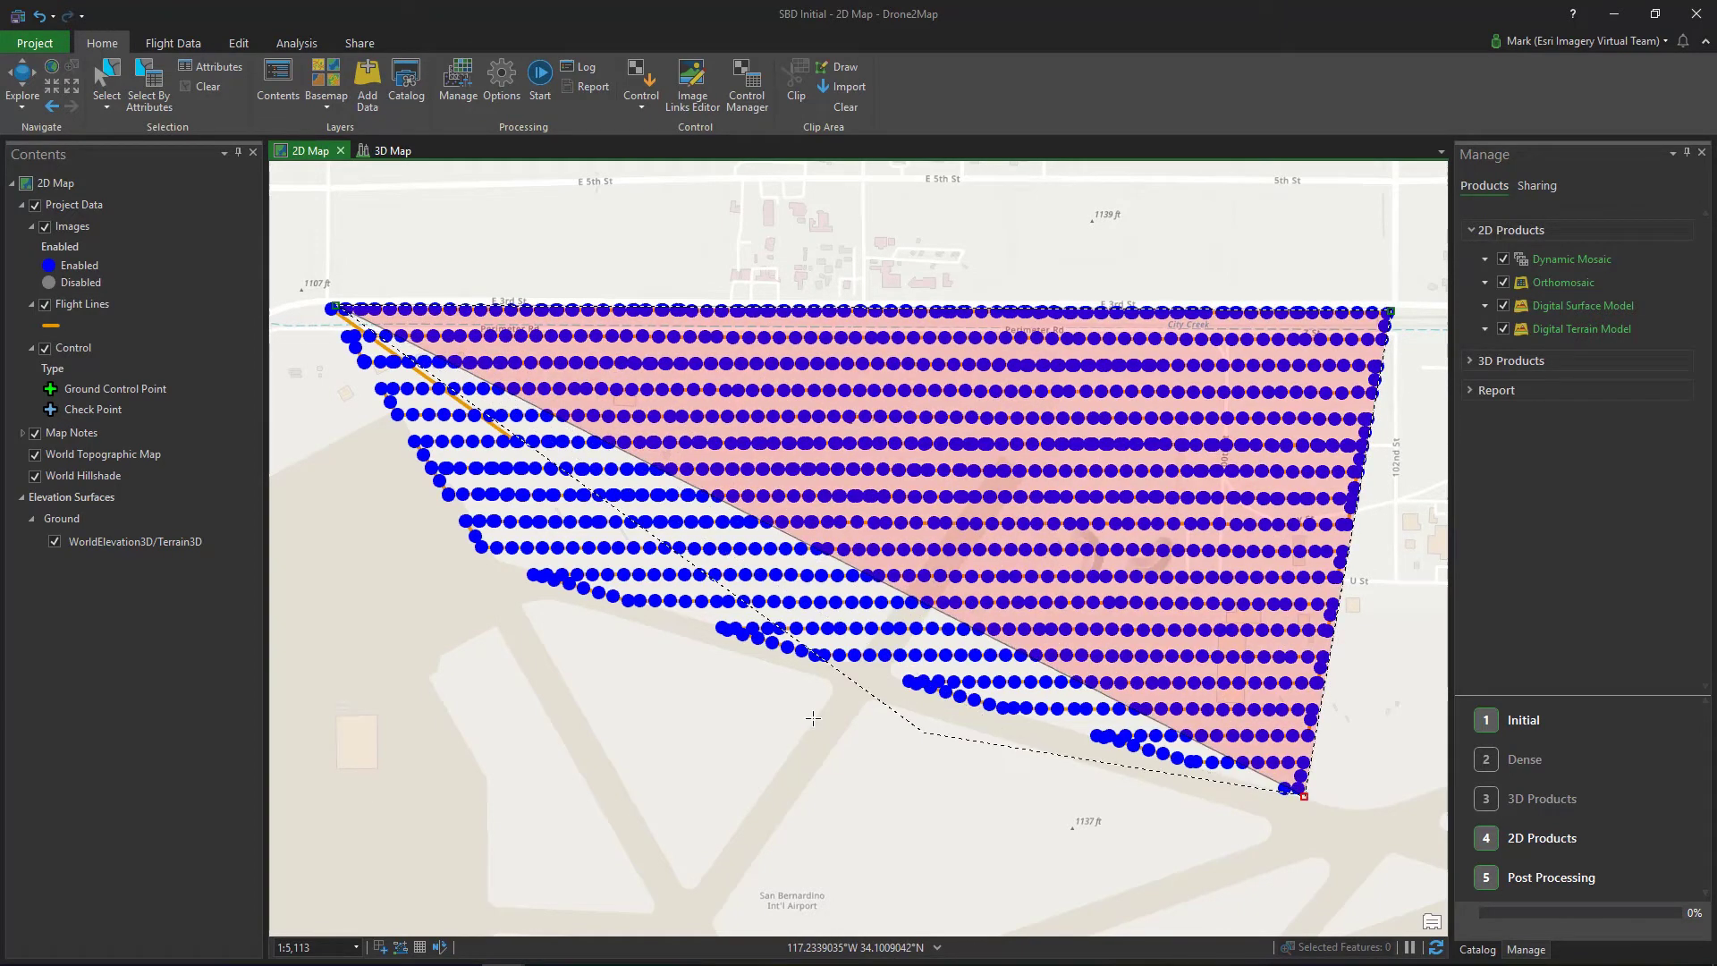
double_click(477, 559)
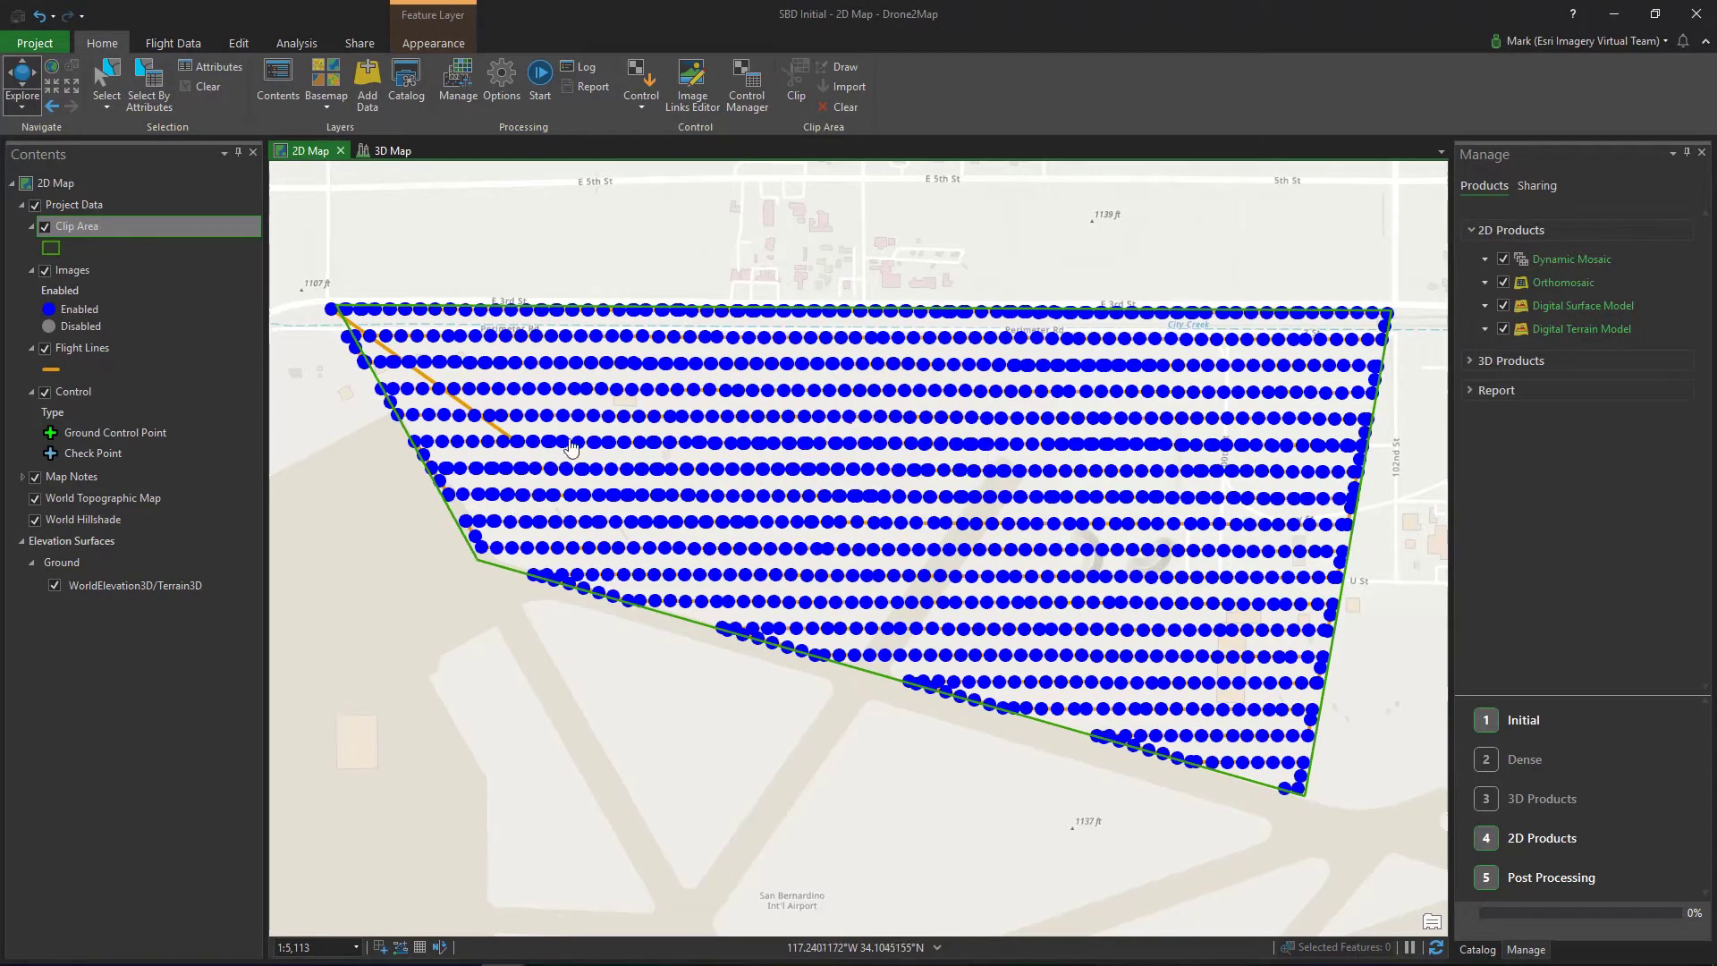
left_click(814, 101)
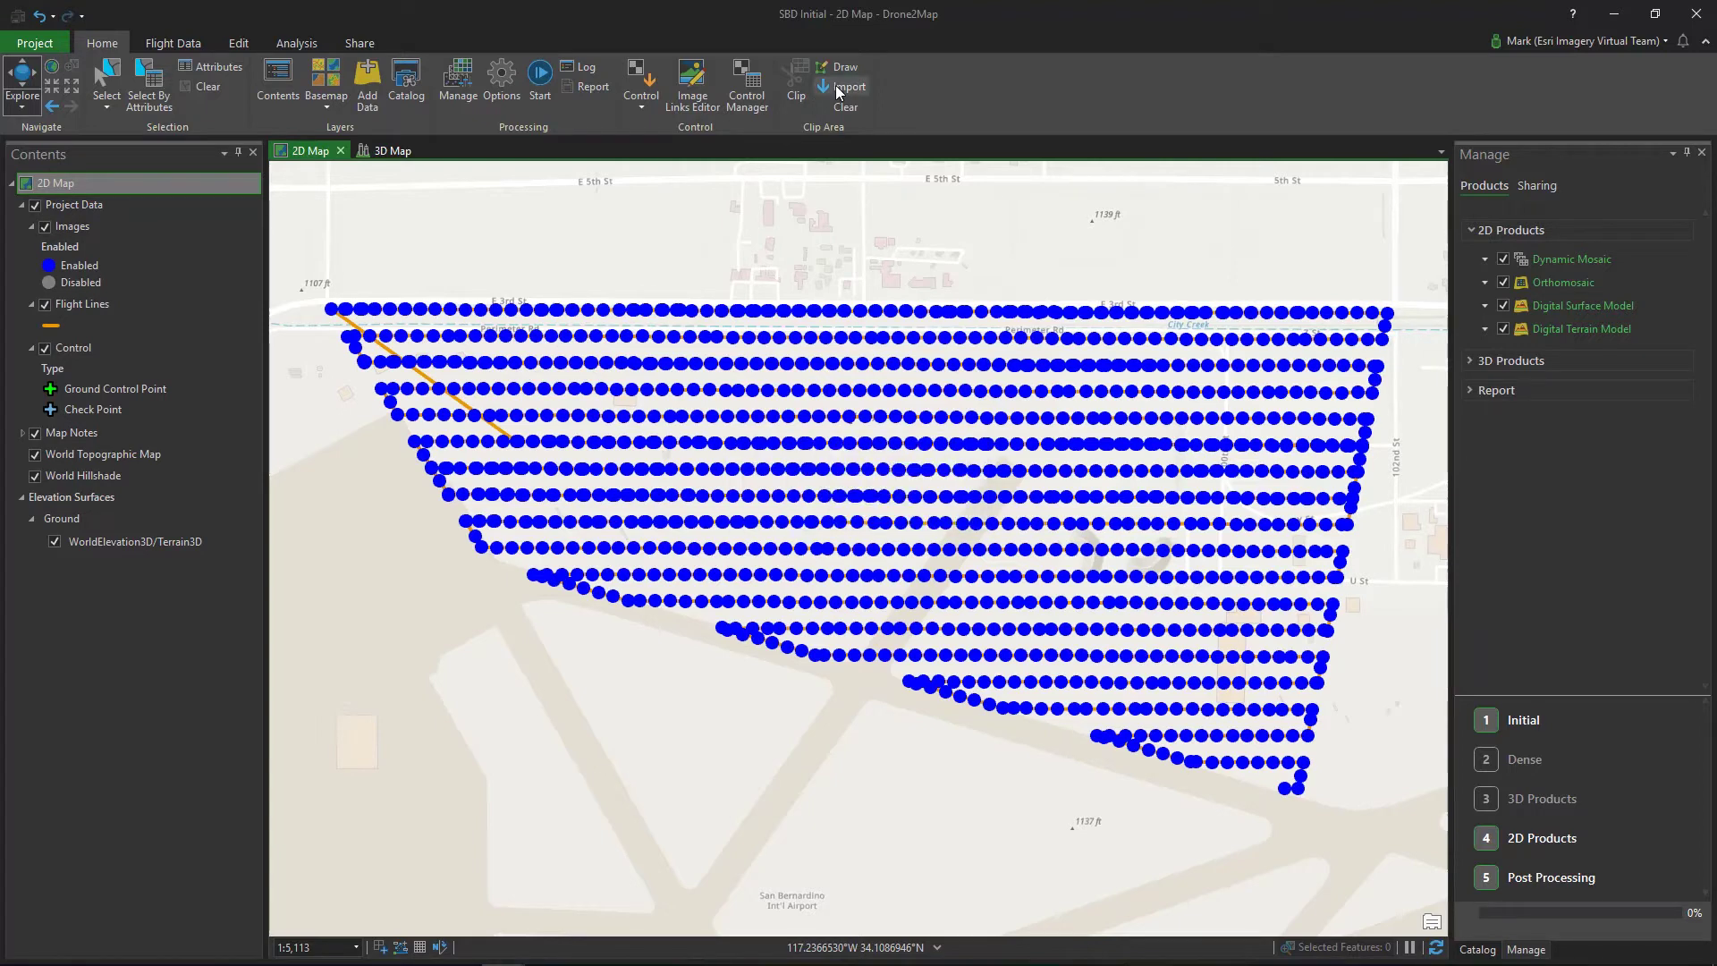
Import the clip area from the SBD_Project_Area feature class in SBD.gdb
left_click(838, 89)
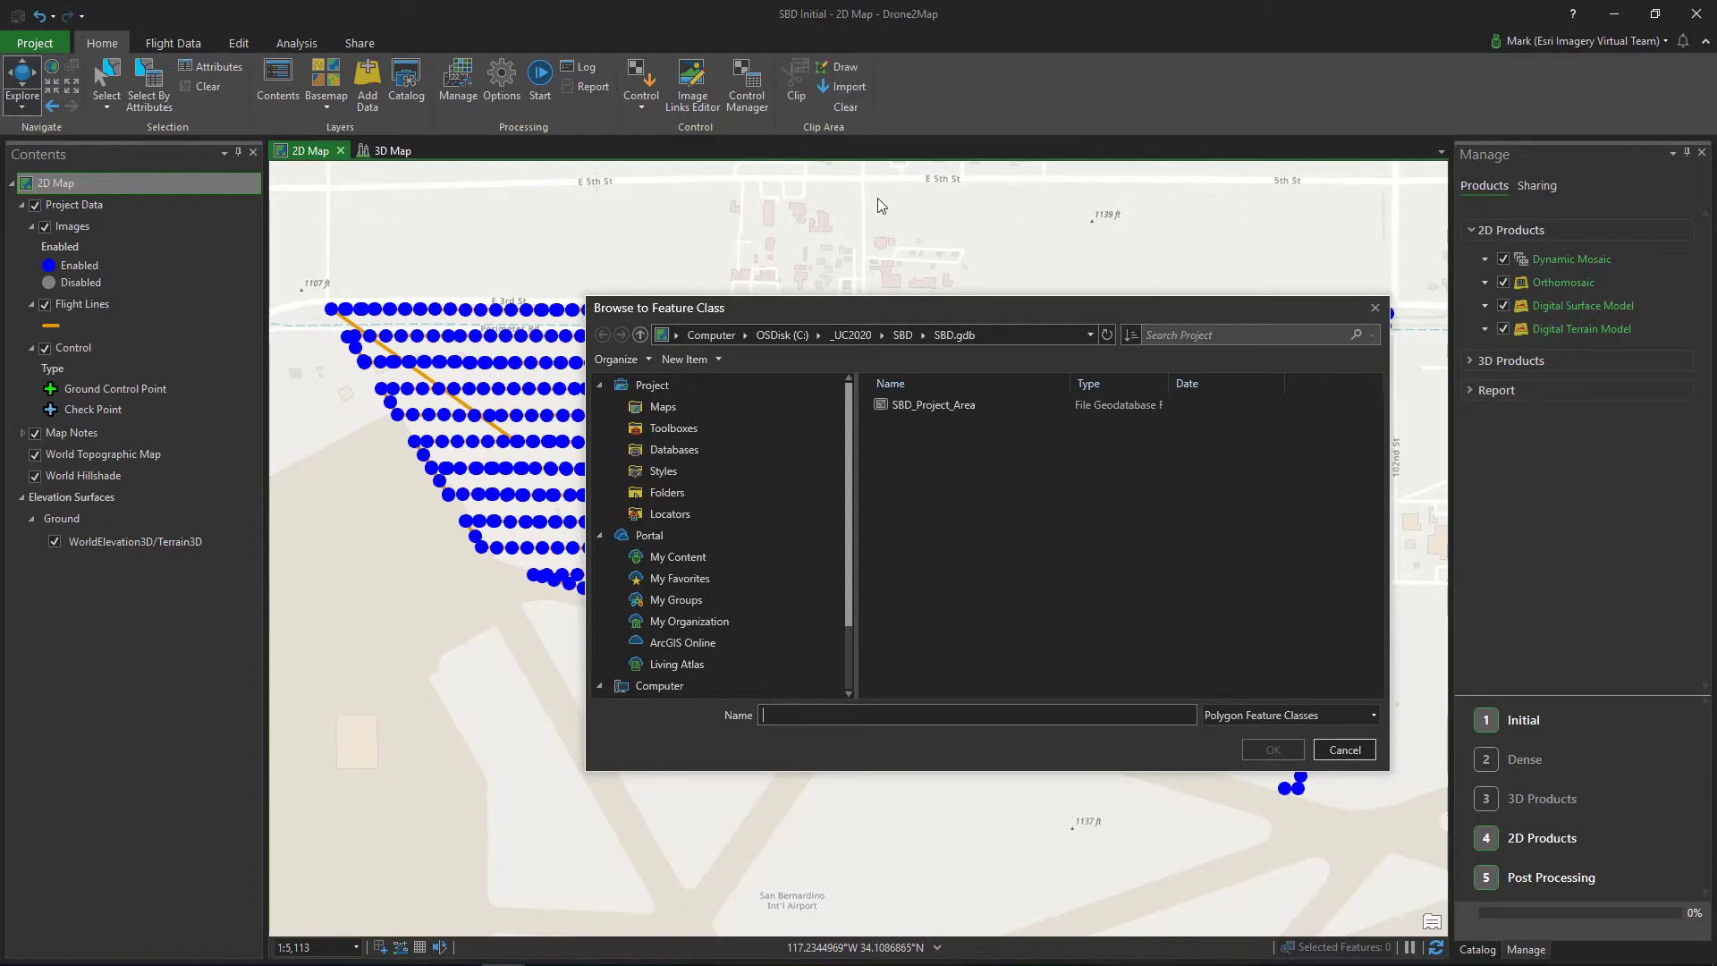
left_click(934, 405)
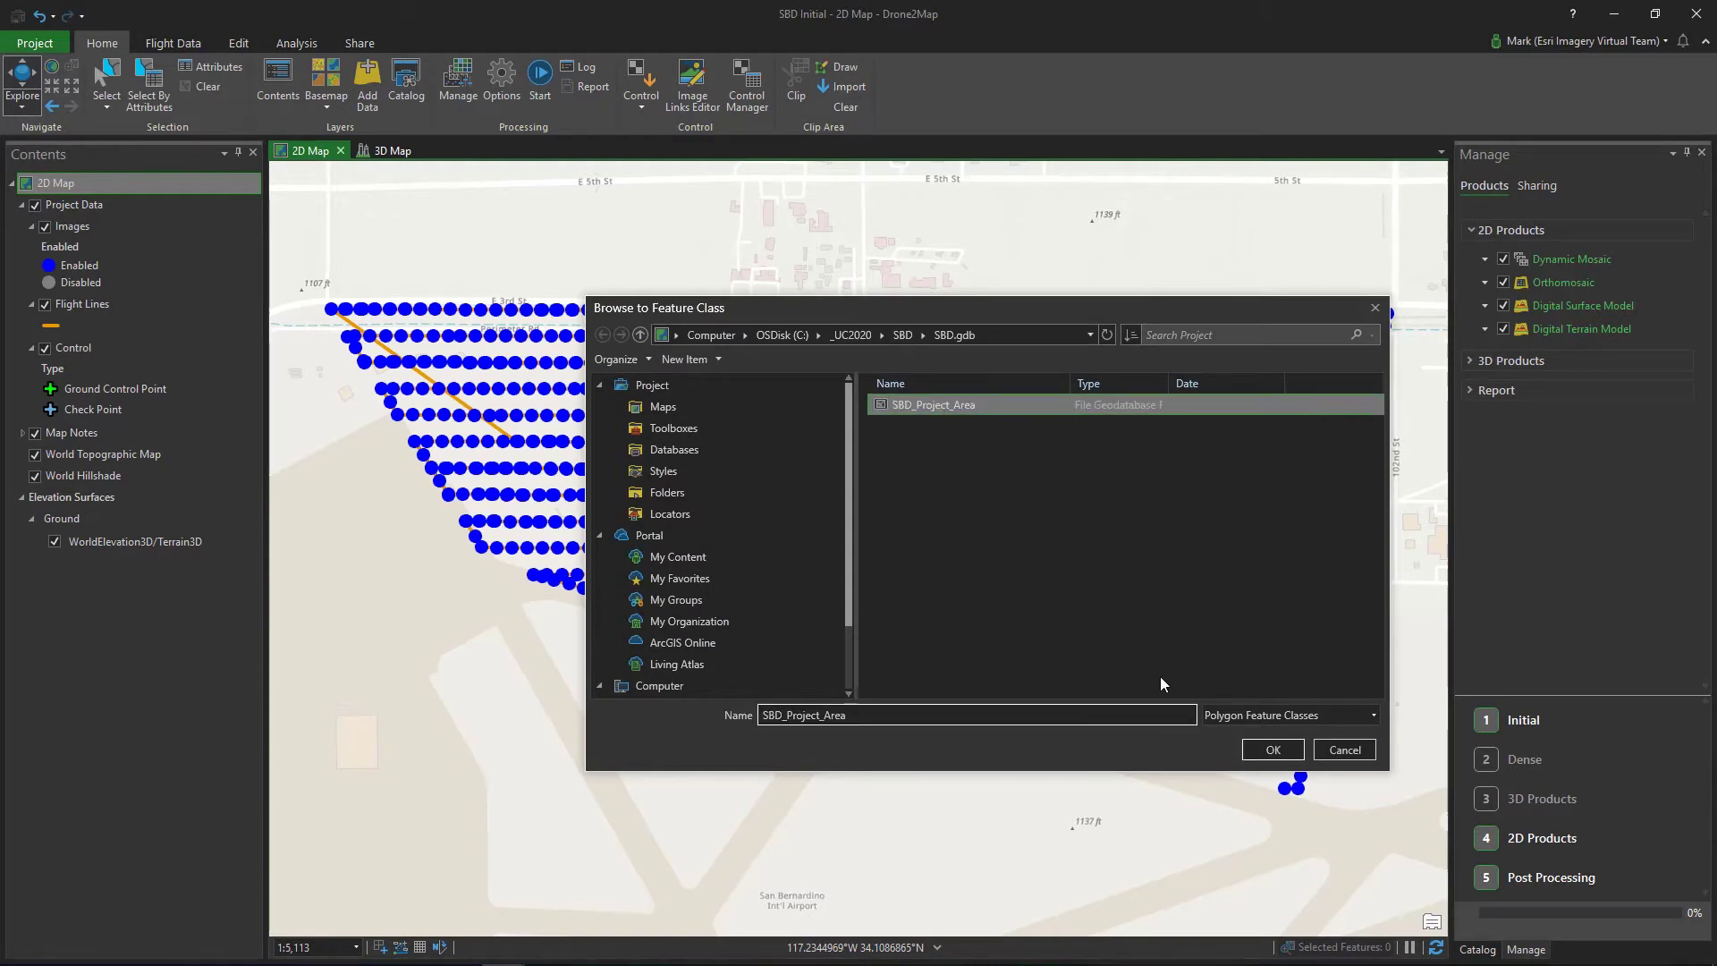
left_click(1255, 749)
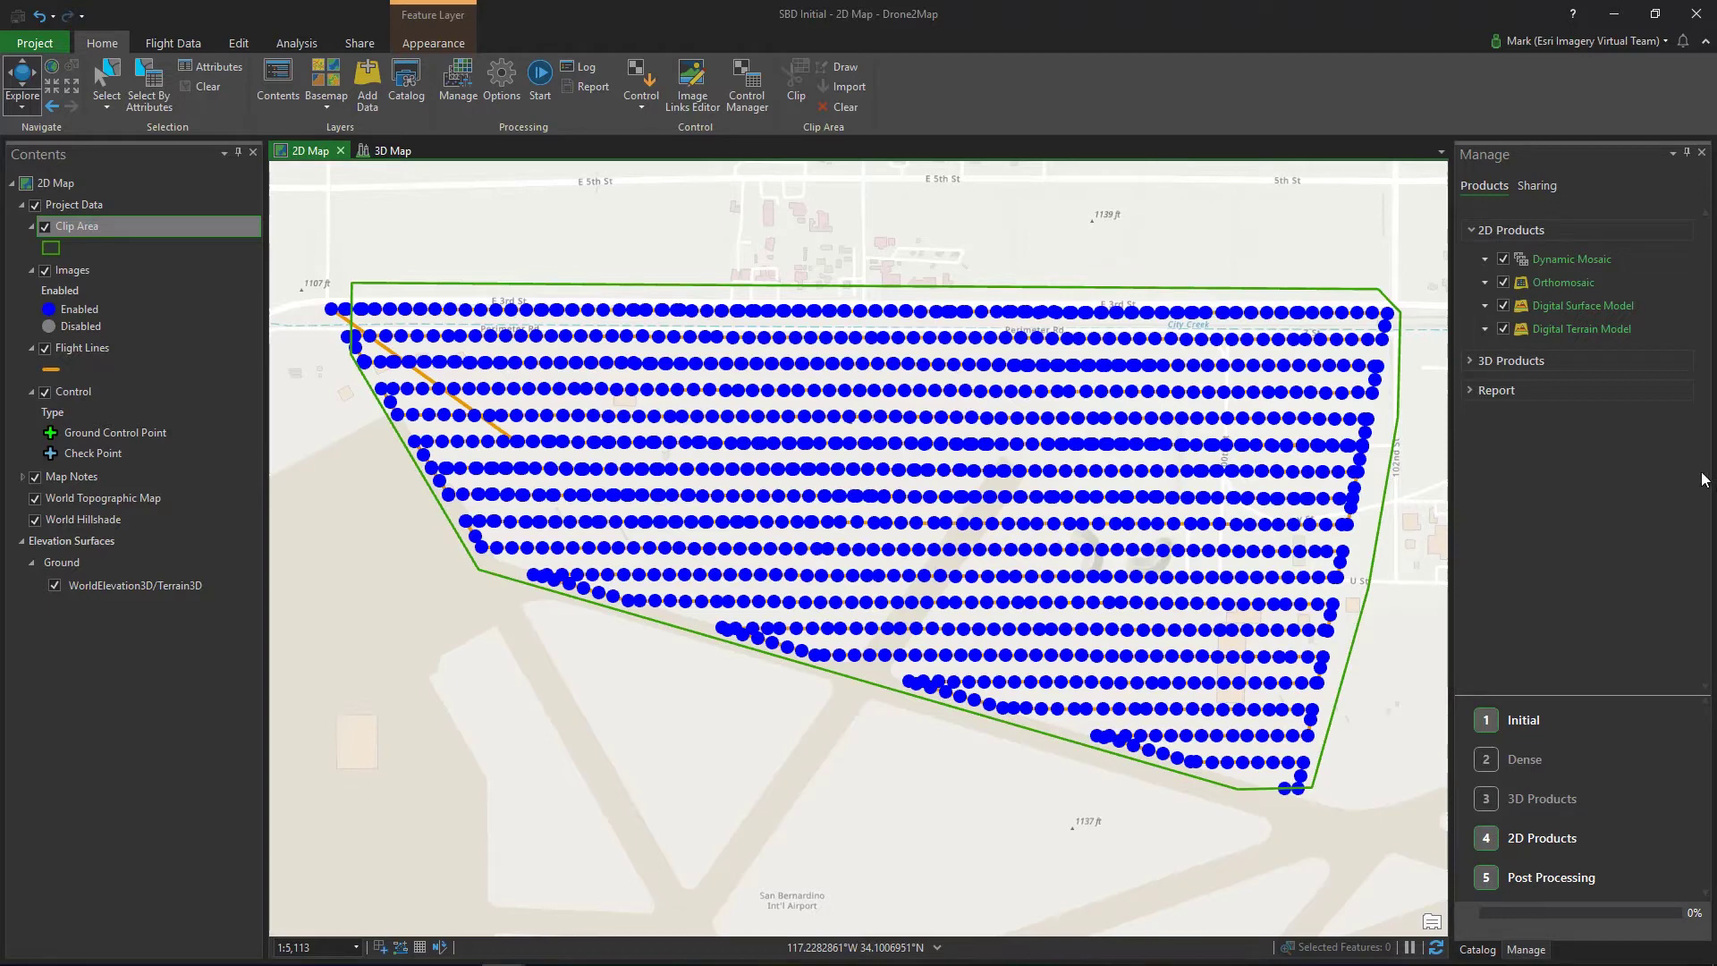
Exclude the Digital Surface Model and Digital Terrain Model from the 2D products and start processing
left_click(1505, 329)
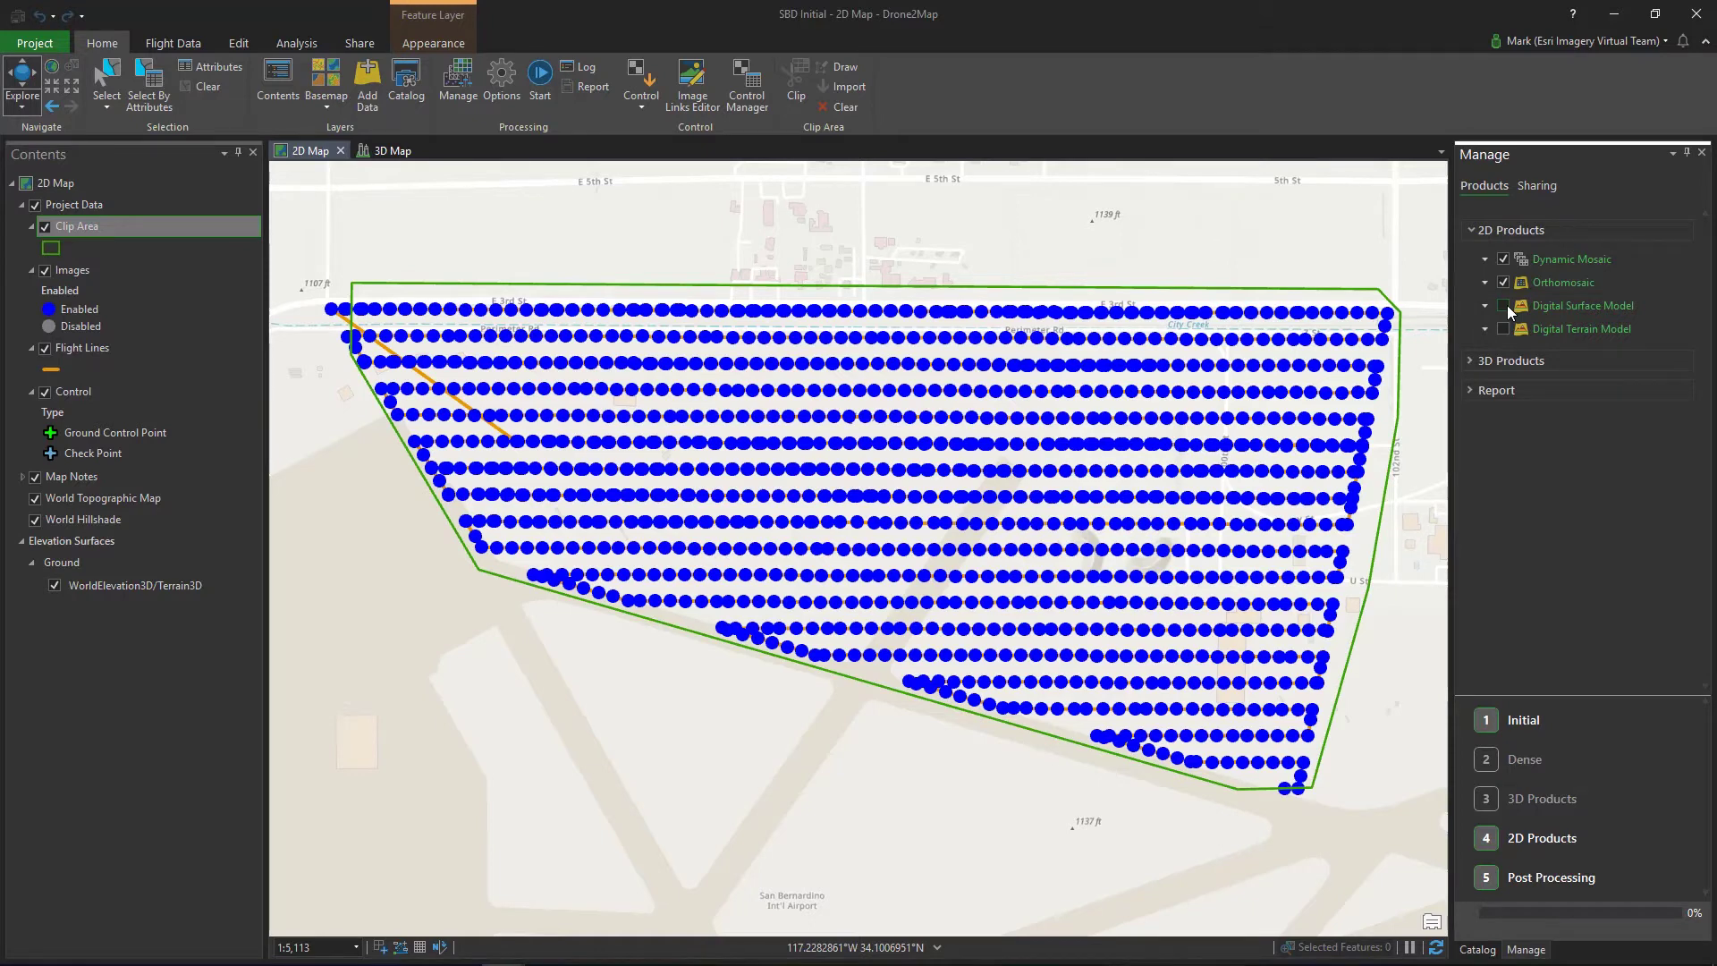
left_click(540, 78)
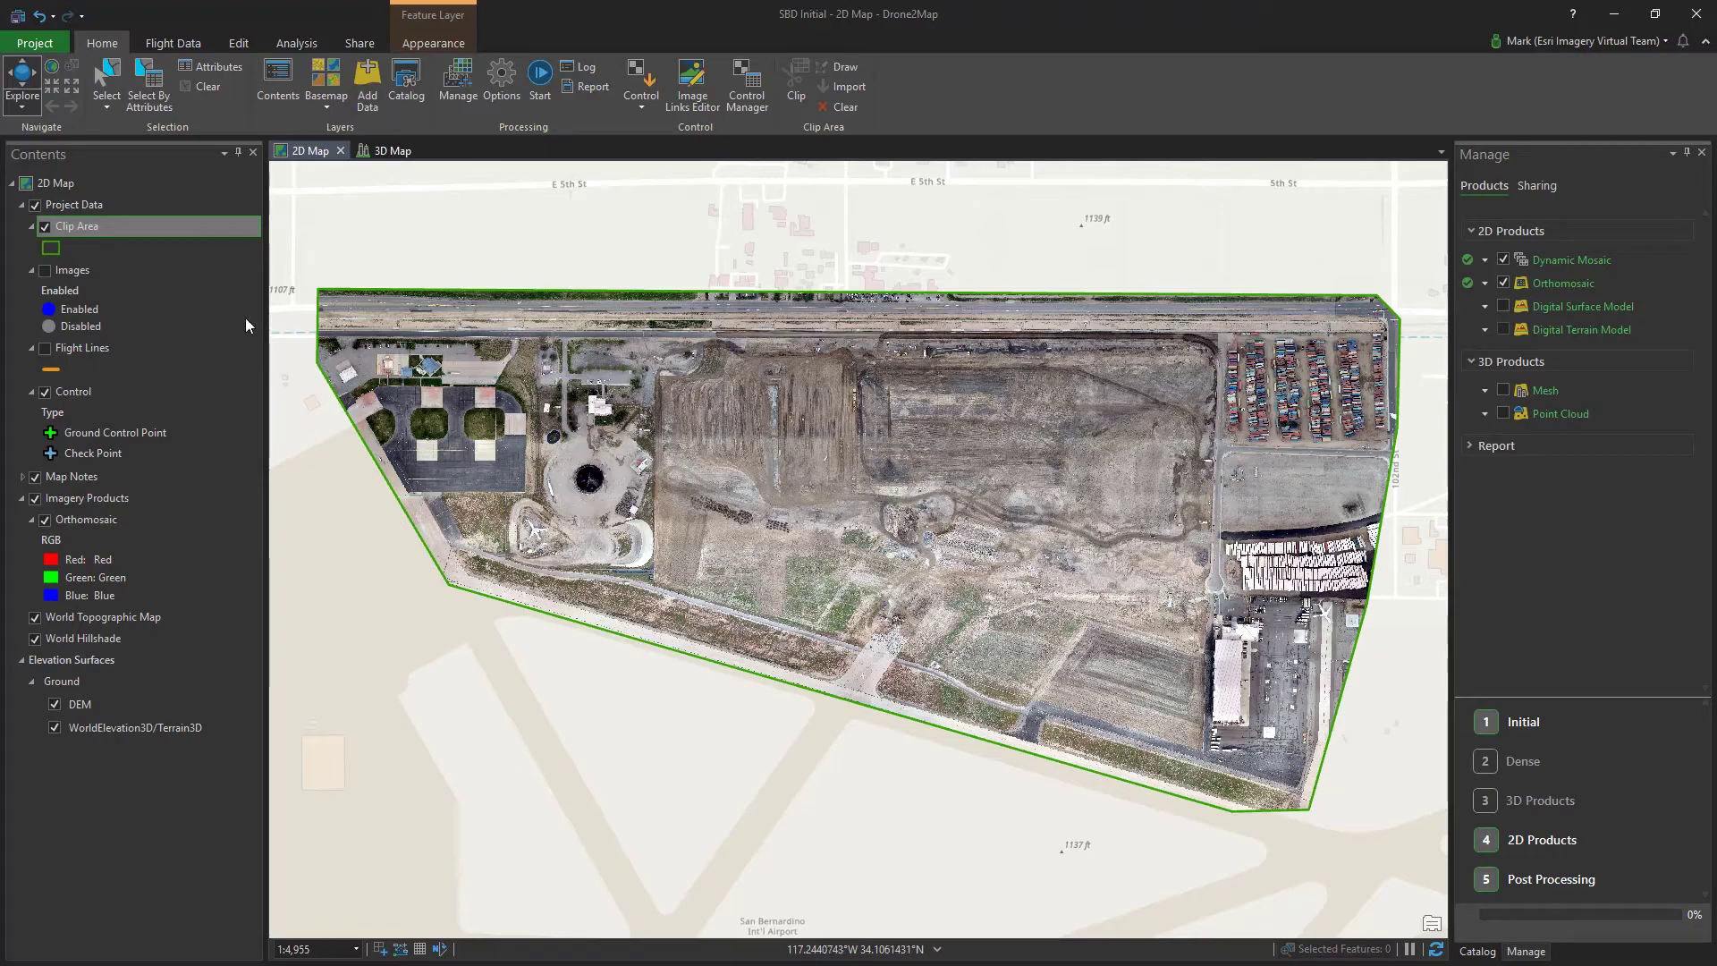
left_click(36, 43)
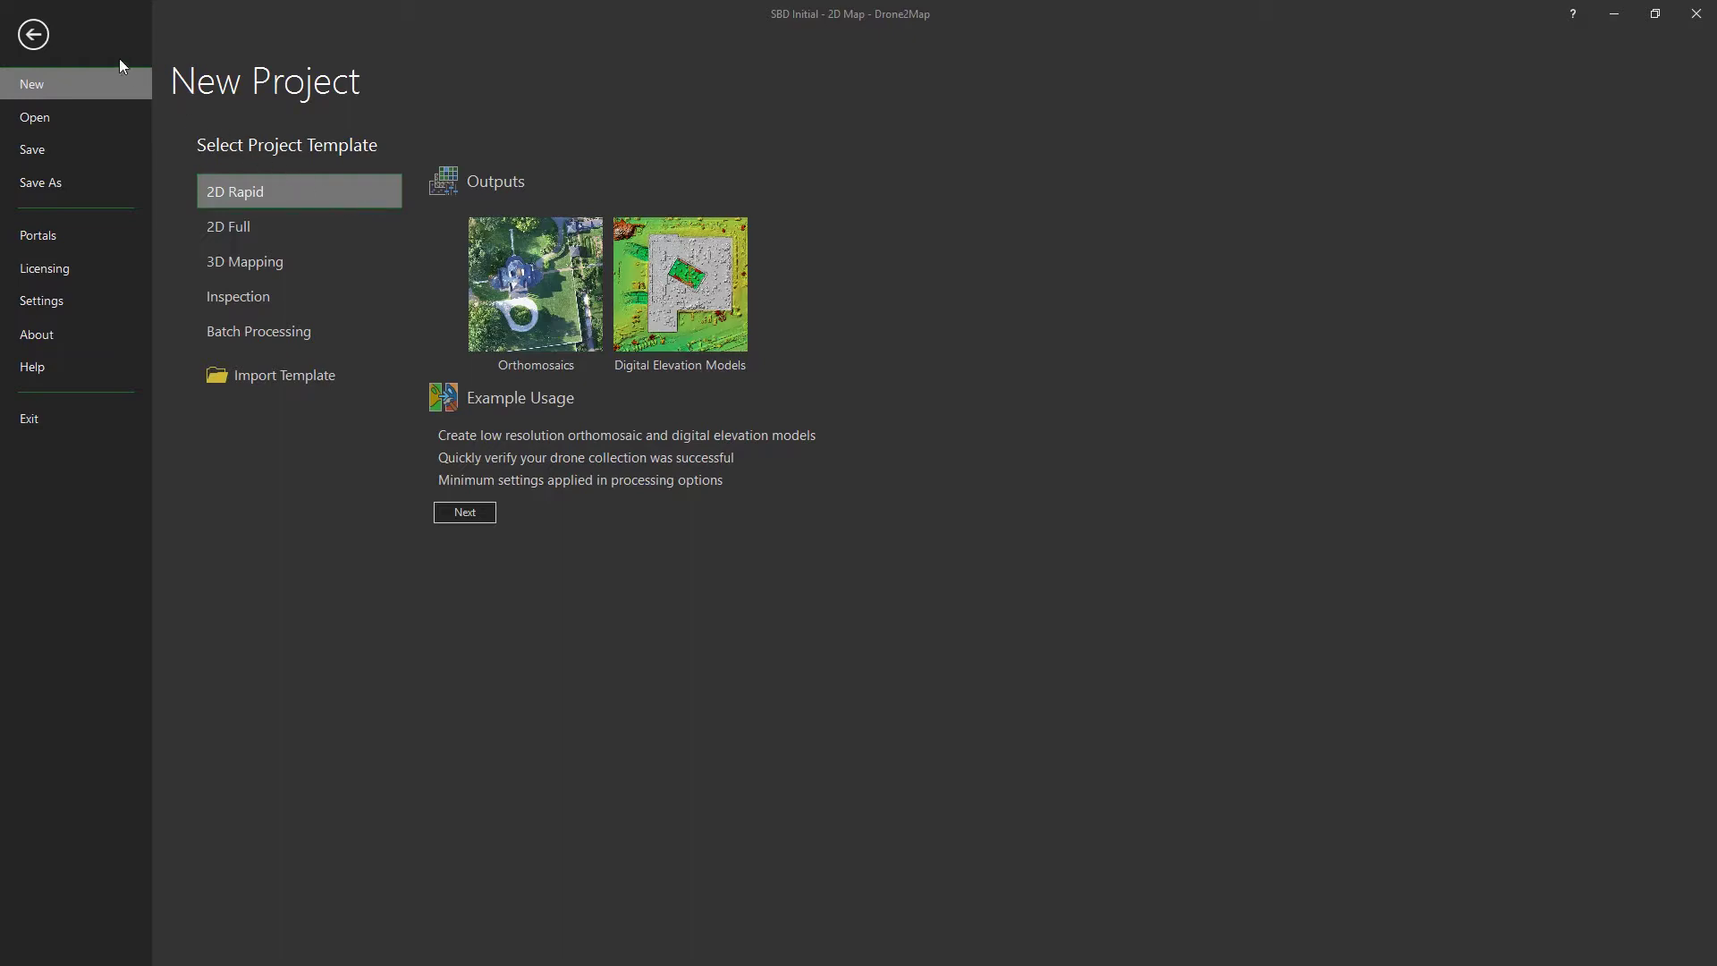
left_click(29, 42)
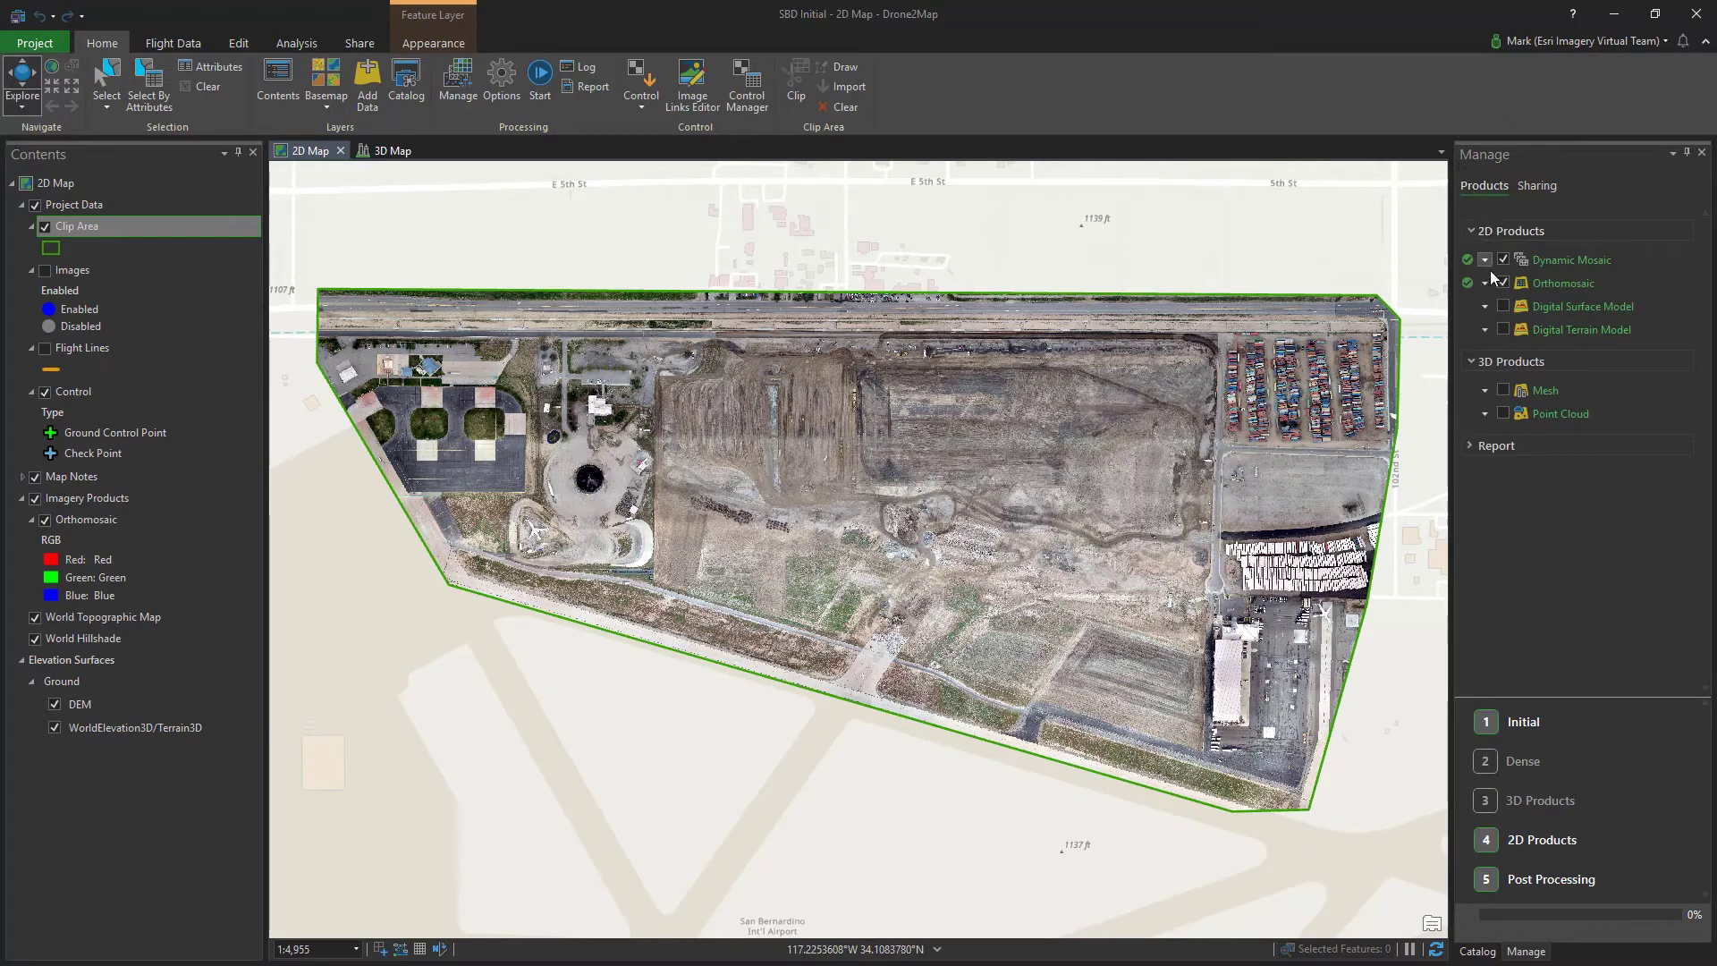
Include the Digital Surface Model and Digital Terrain Model among the 2D products
left_click(1502, 306)
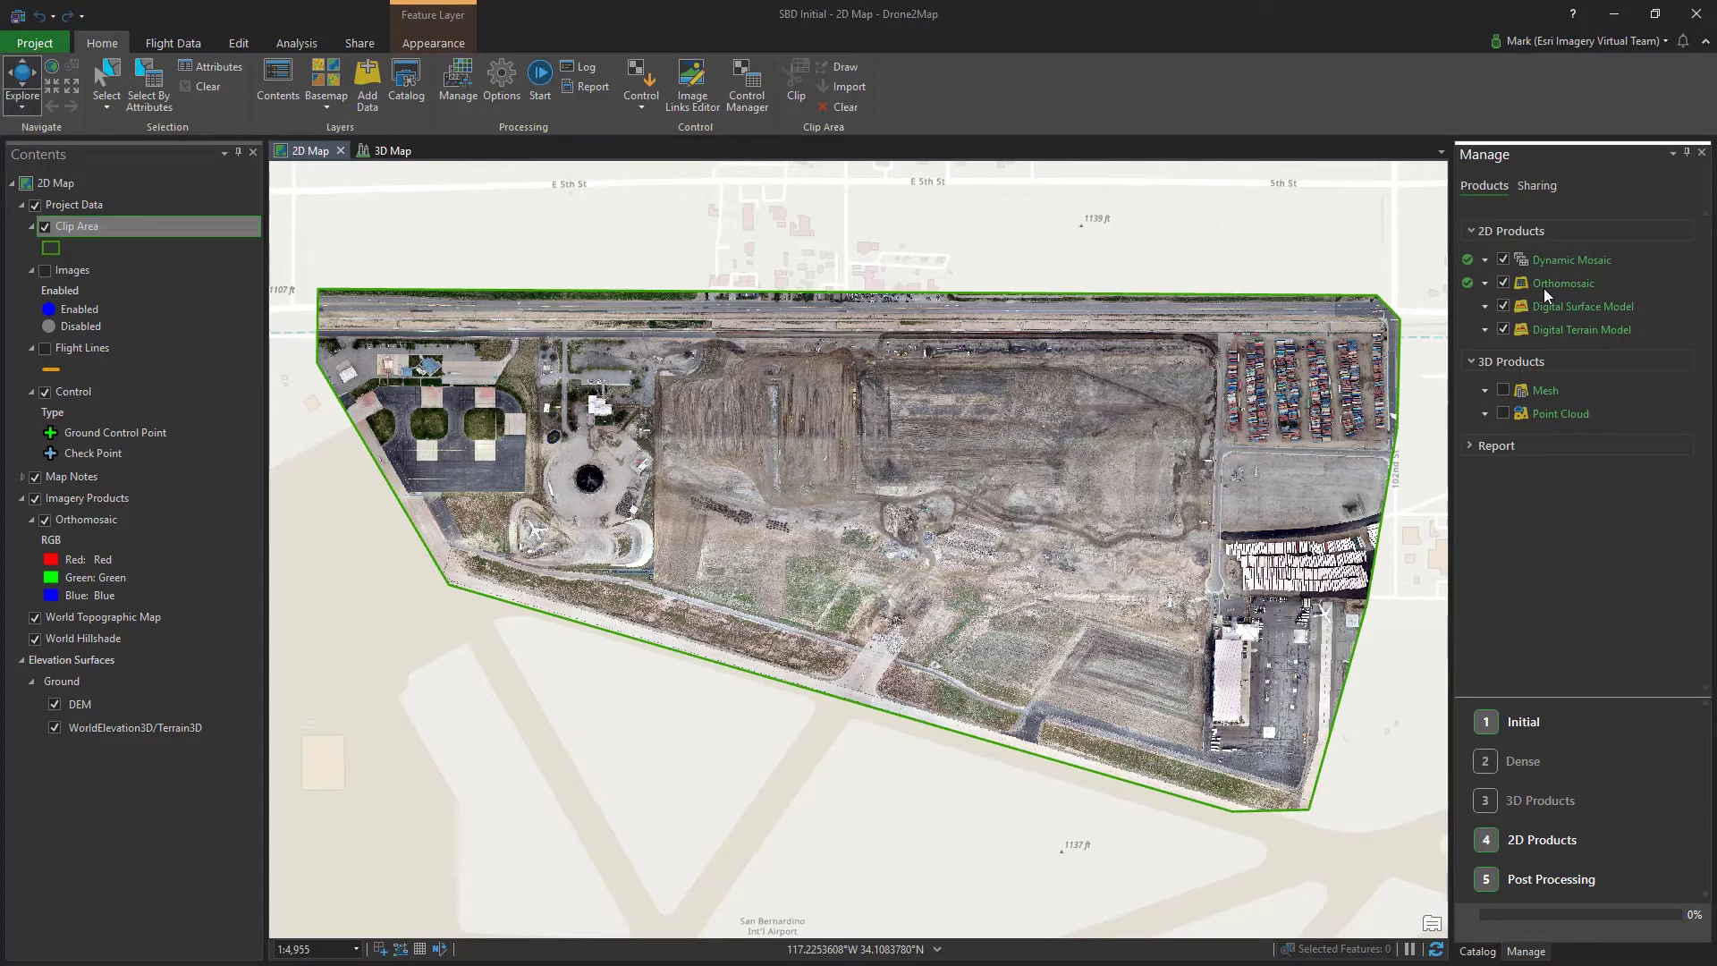
Examine the orthomosaic's image detail around the construction vehicles and rock pile, and return to the full layer extent
scroll(1169, 528, "up", 5)
left_click_drag(1169, 529, 759, 446)
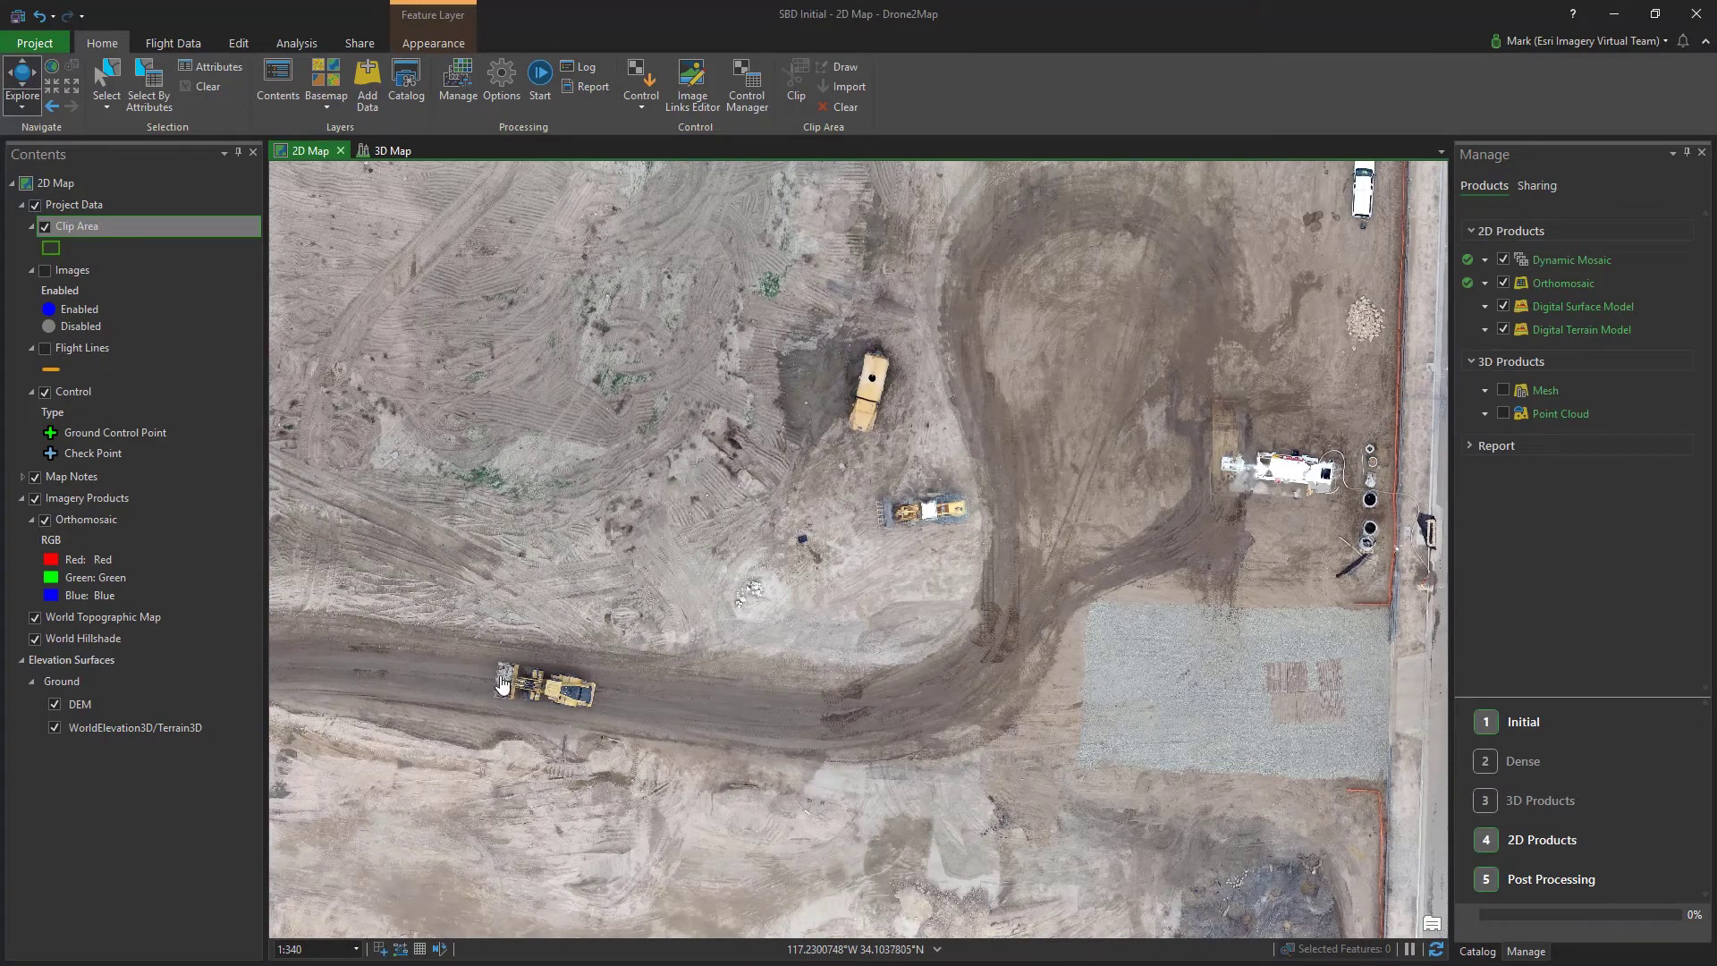
scroll(502, 685, "up", 5)
scroll(503, 685, "down", 2)
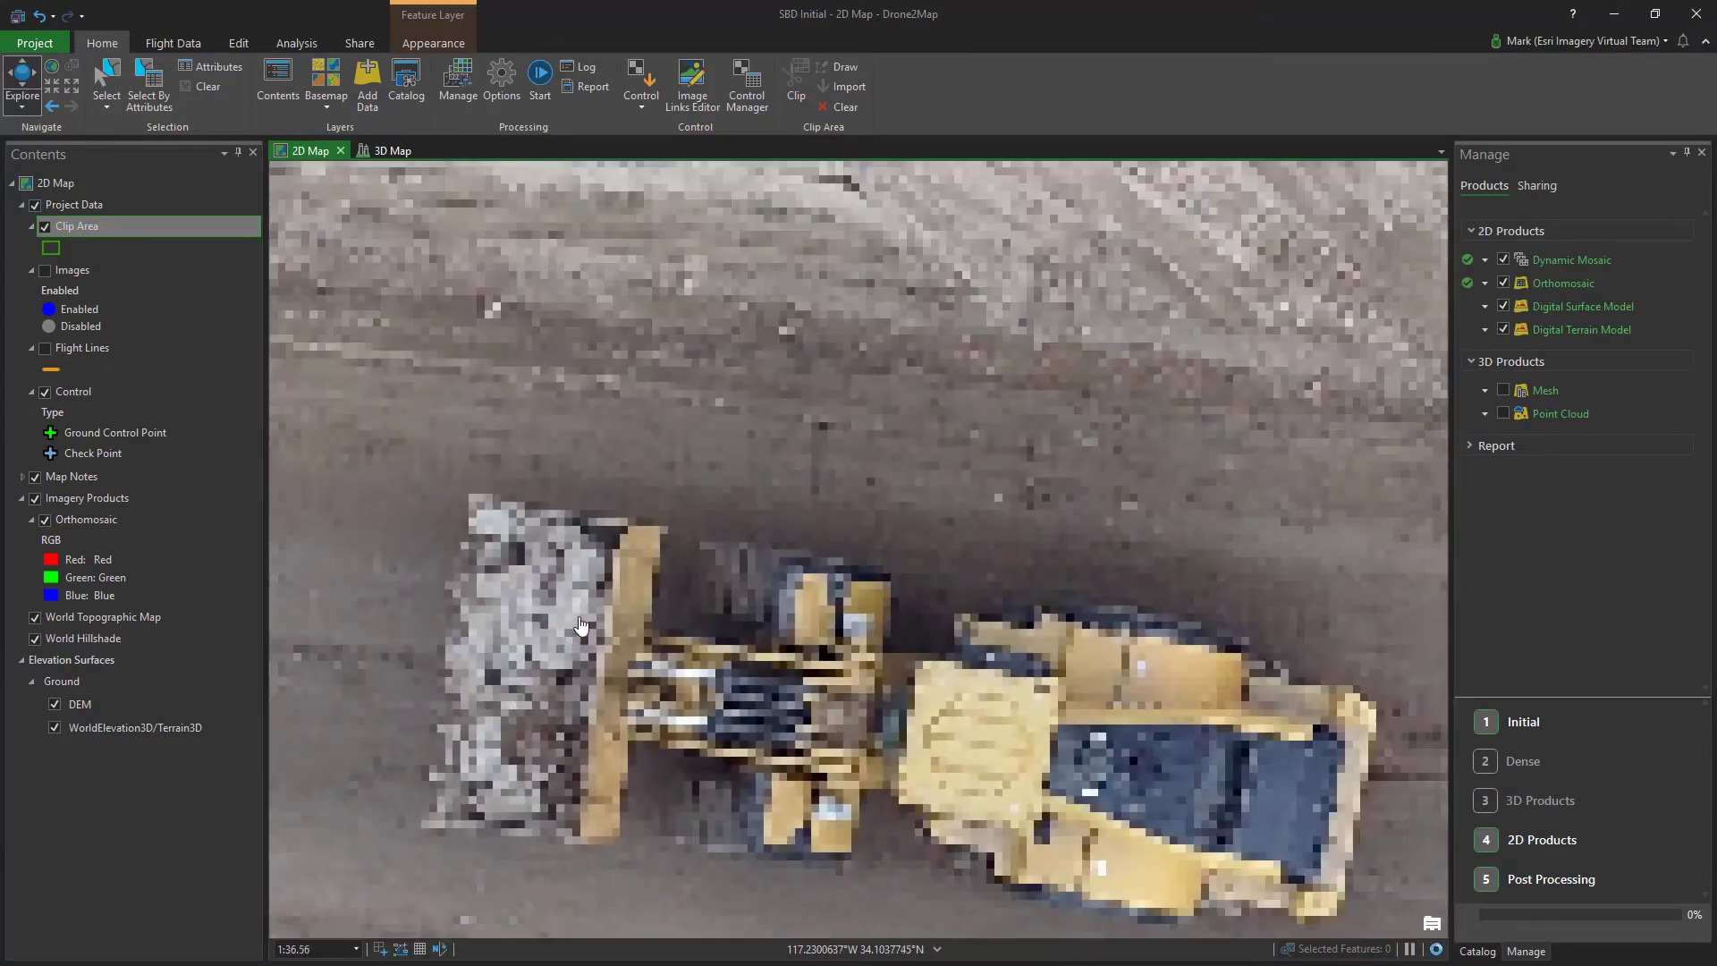
scroll(996, 548, "down", 2)
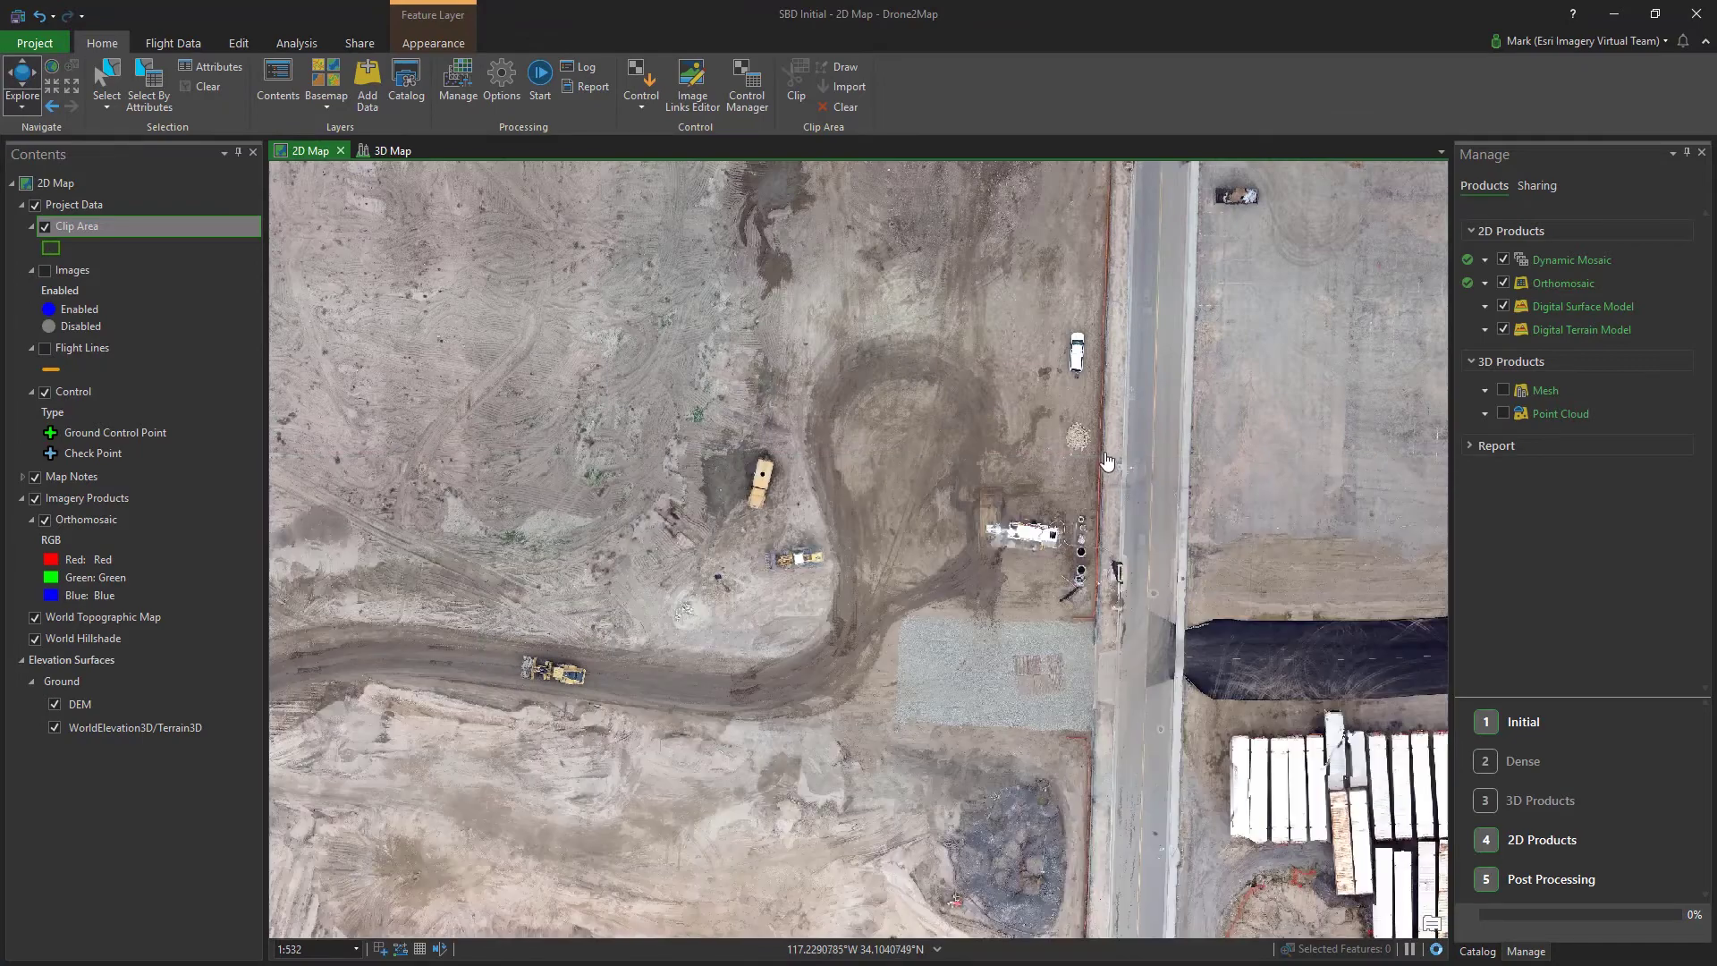
scroll(1090, 447, "up", 2)
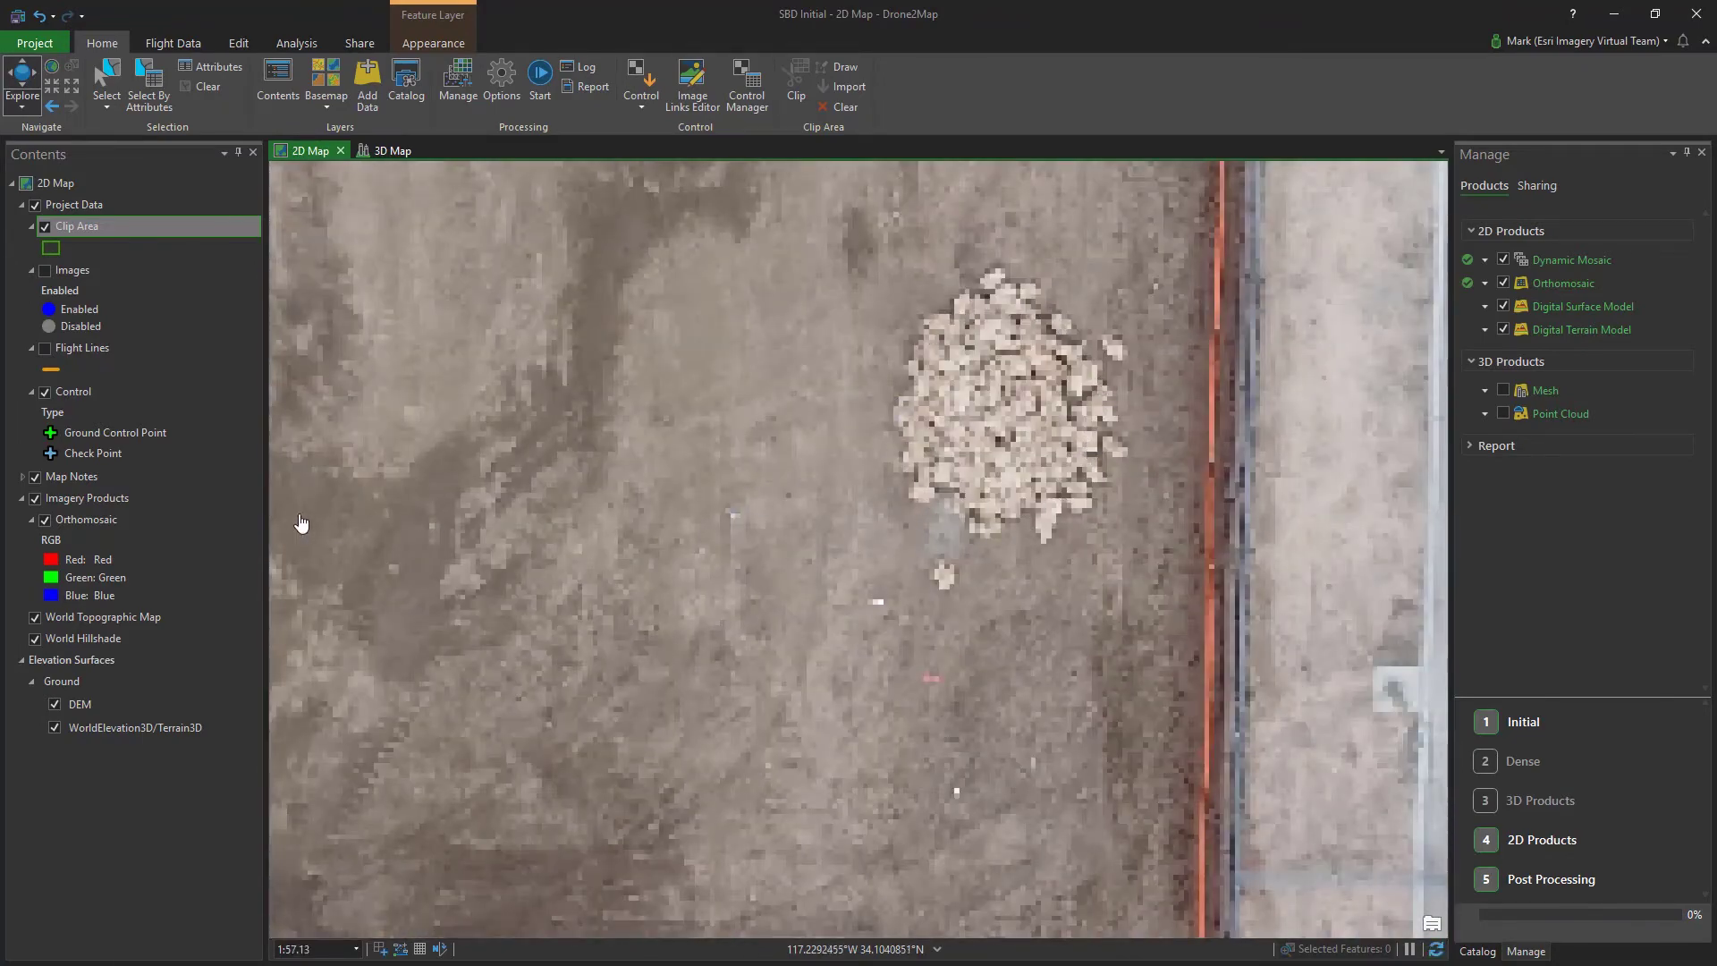
right_click(133, 523)
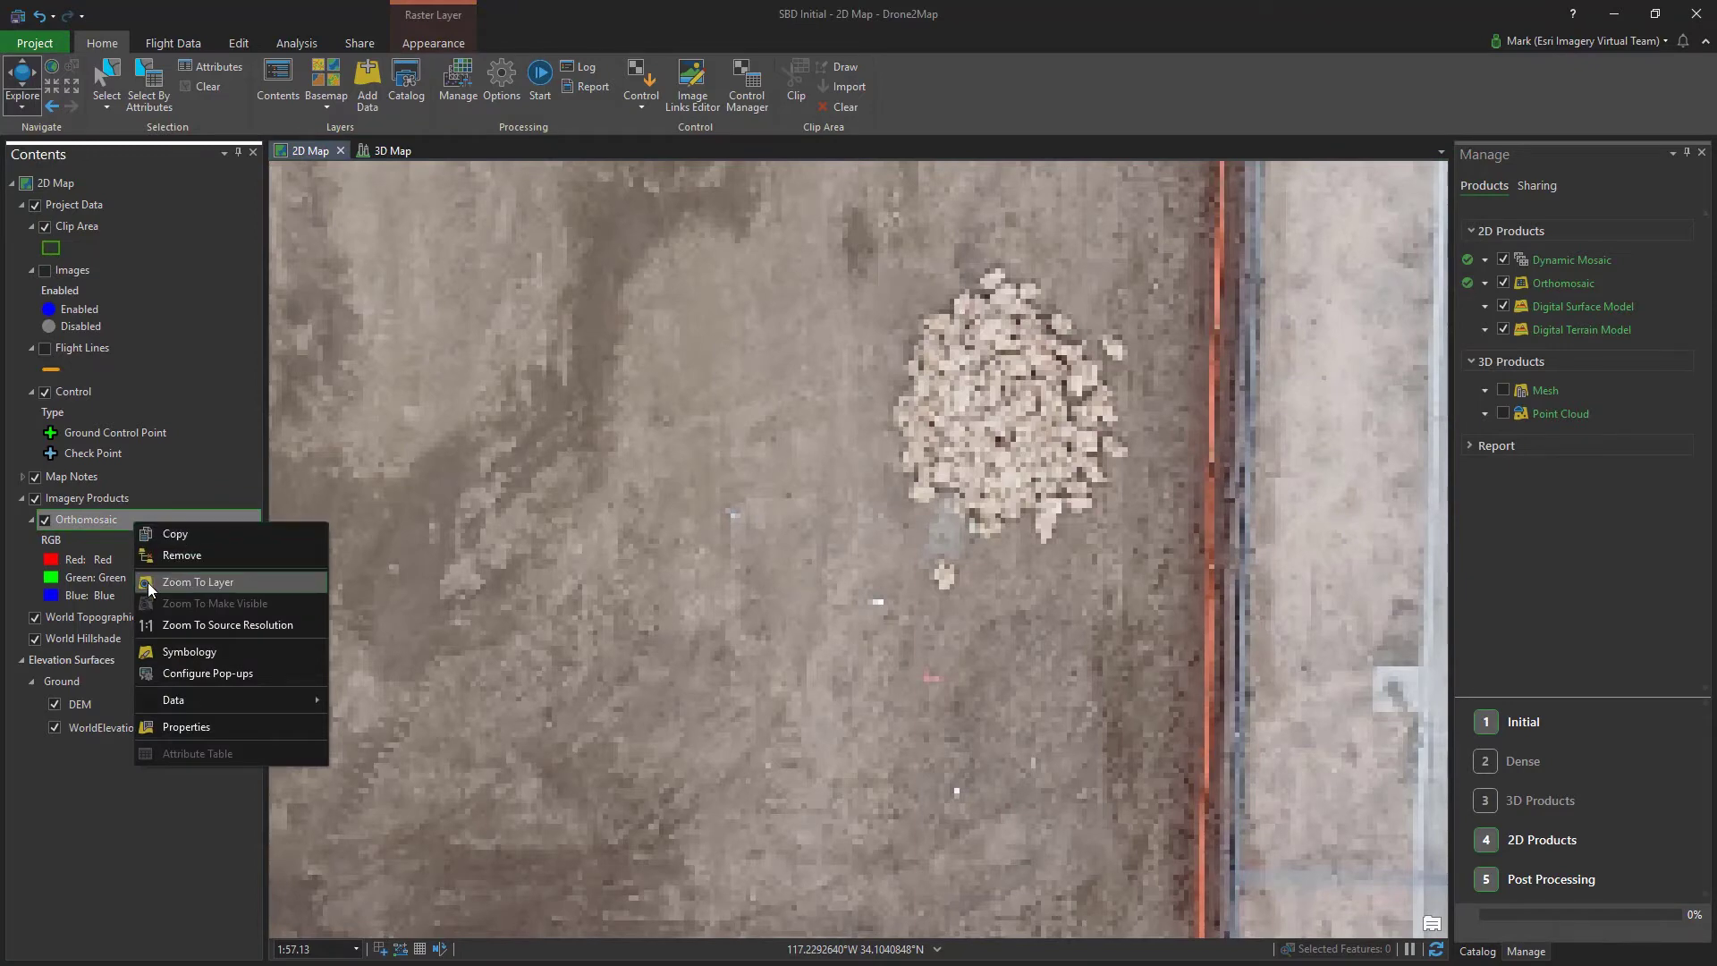
left_click(153, 582)
Review the detailed processing options of the Orthomosaic product and close them
left_click(1484, 282)
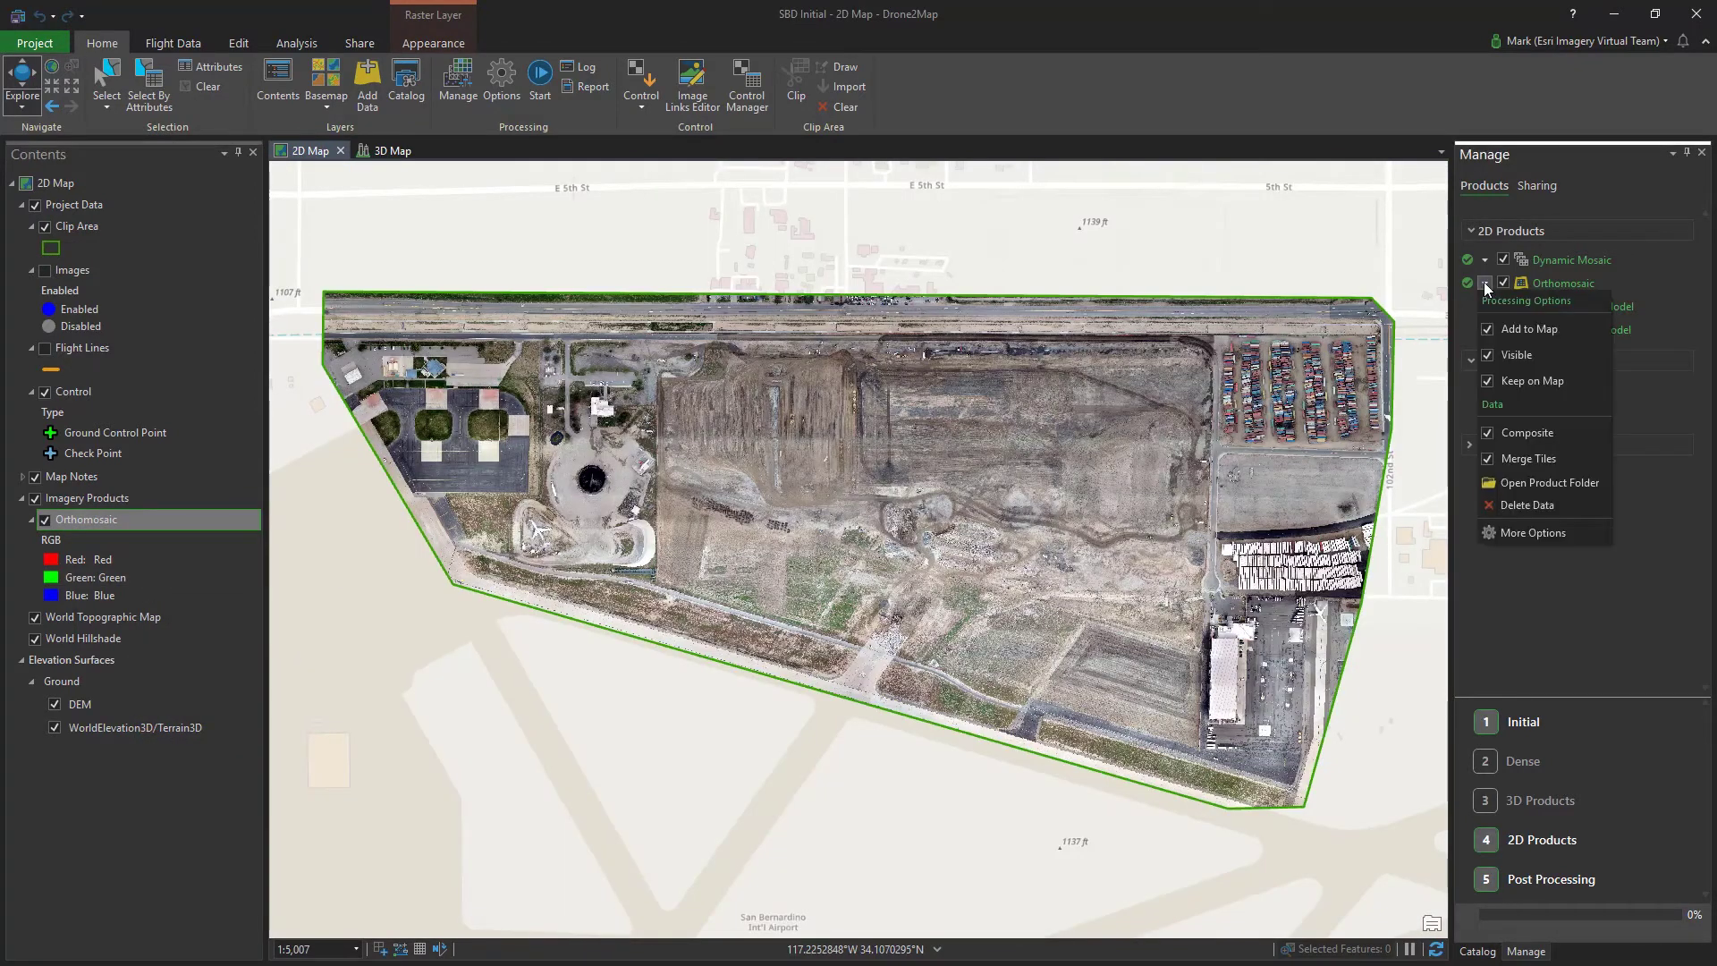
left_click(1490, 532)
left_click(845, 329)
left_click(845, 329)
left_click(845, 329)
left_click(1017, 723)
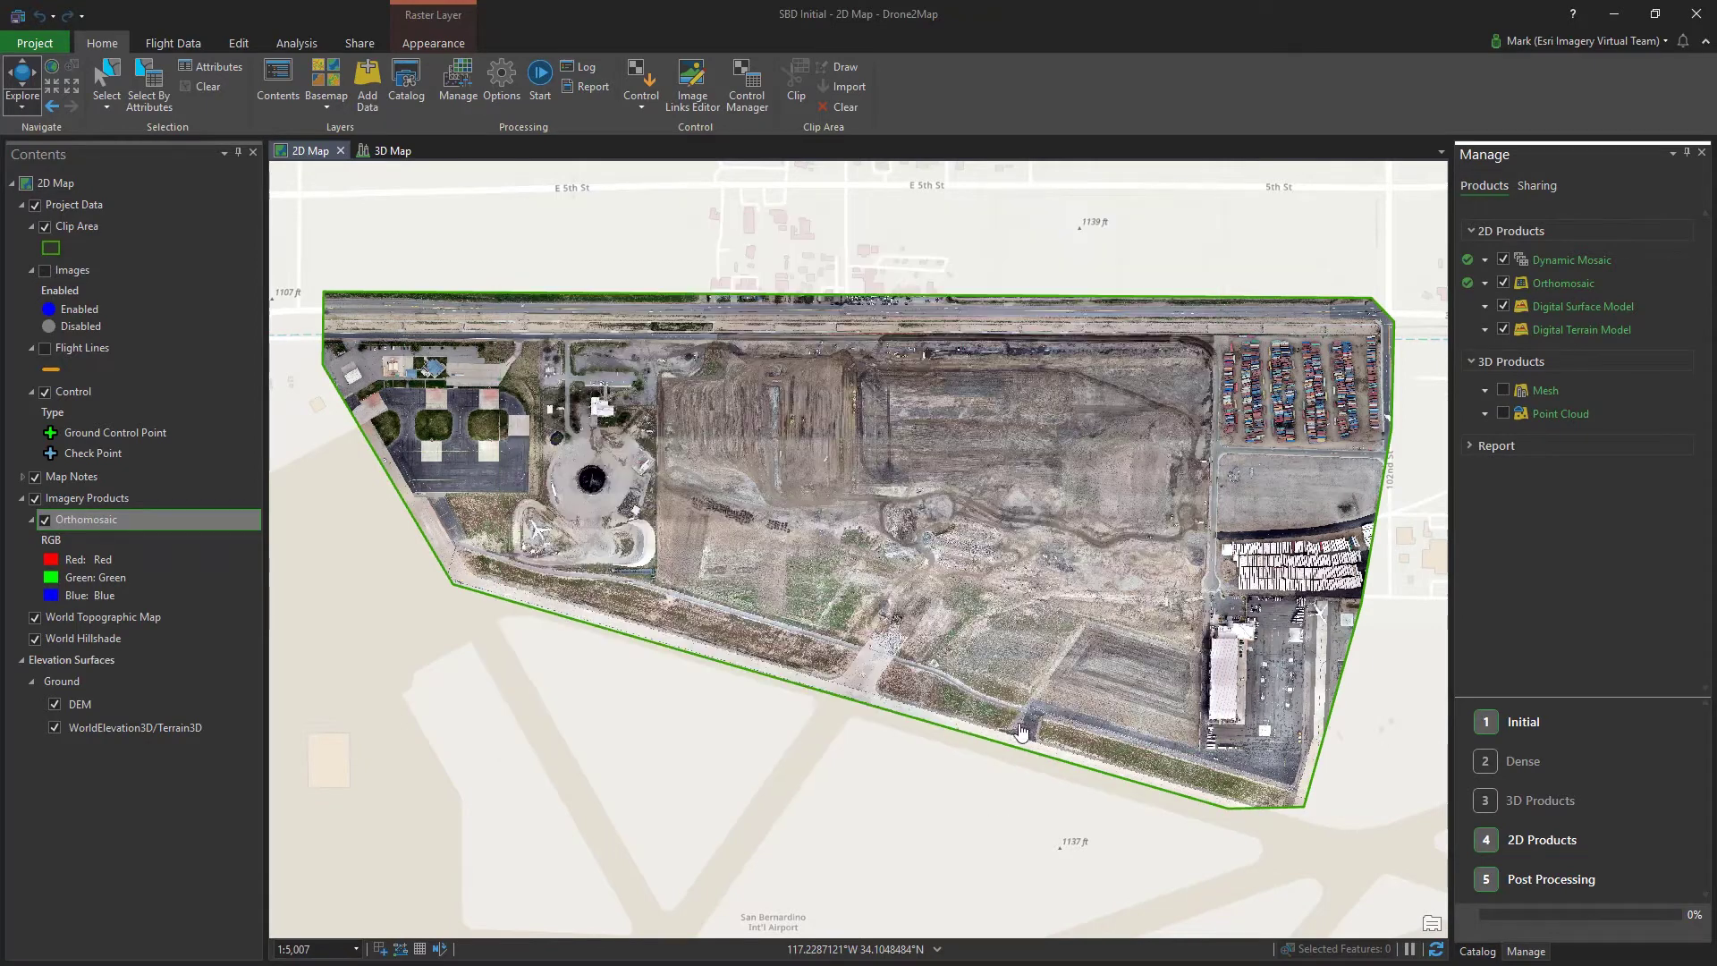
Include the Mesh and Point Cloud among the 3D products
left_click(1503, 391)
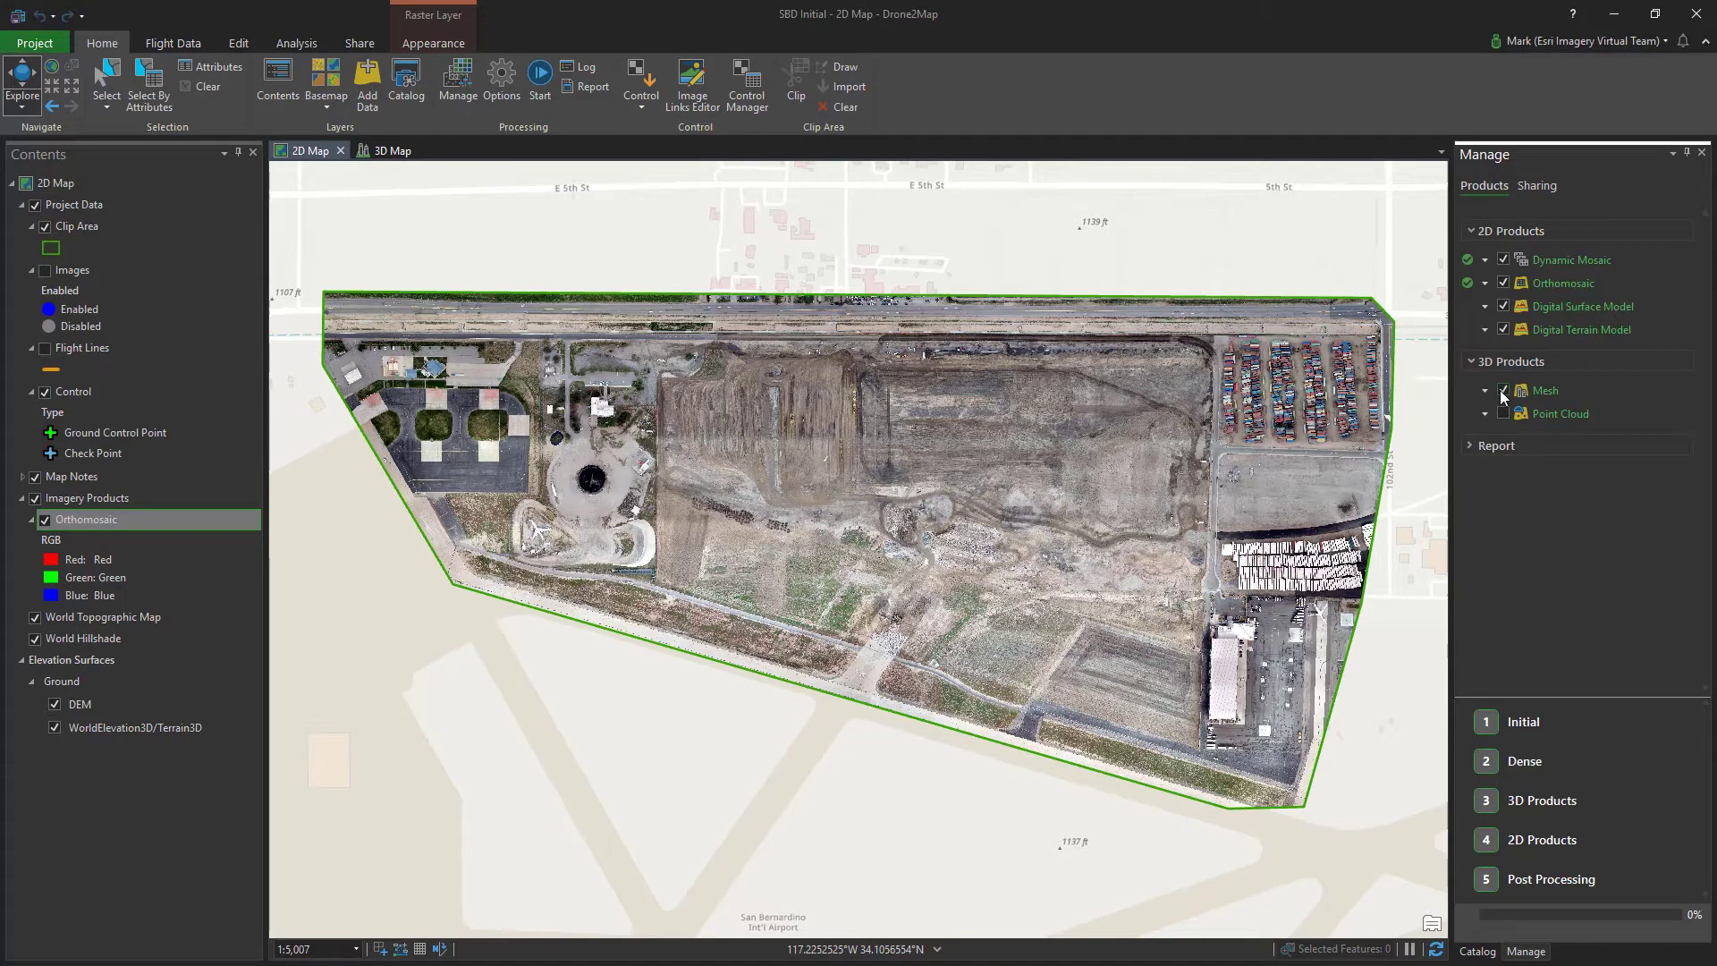
left_click(1501, 413)
Set the dense processing options to a 1/2 (Half image size, Default) image scale and Optimal point density
left_click(1535, 764)
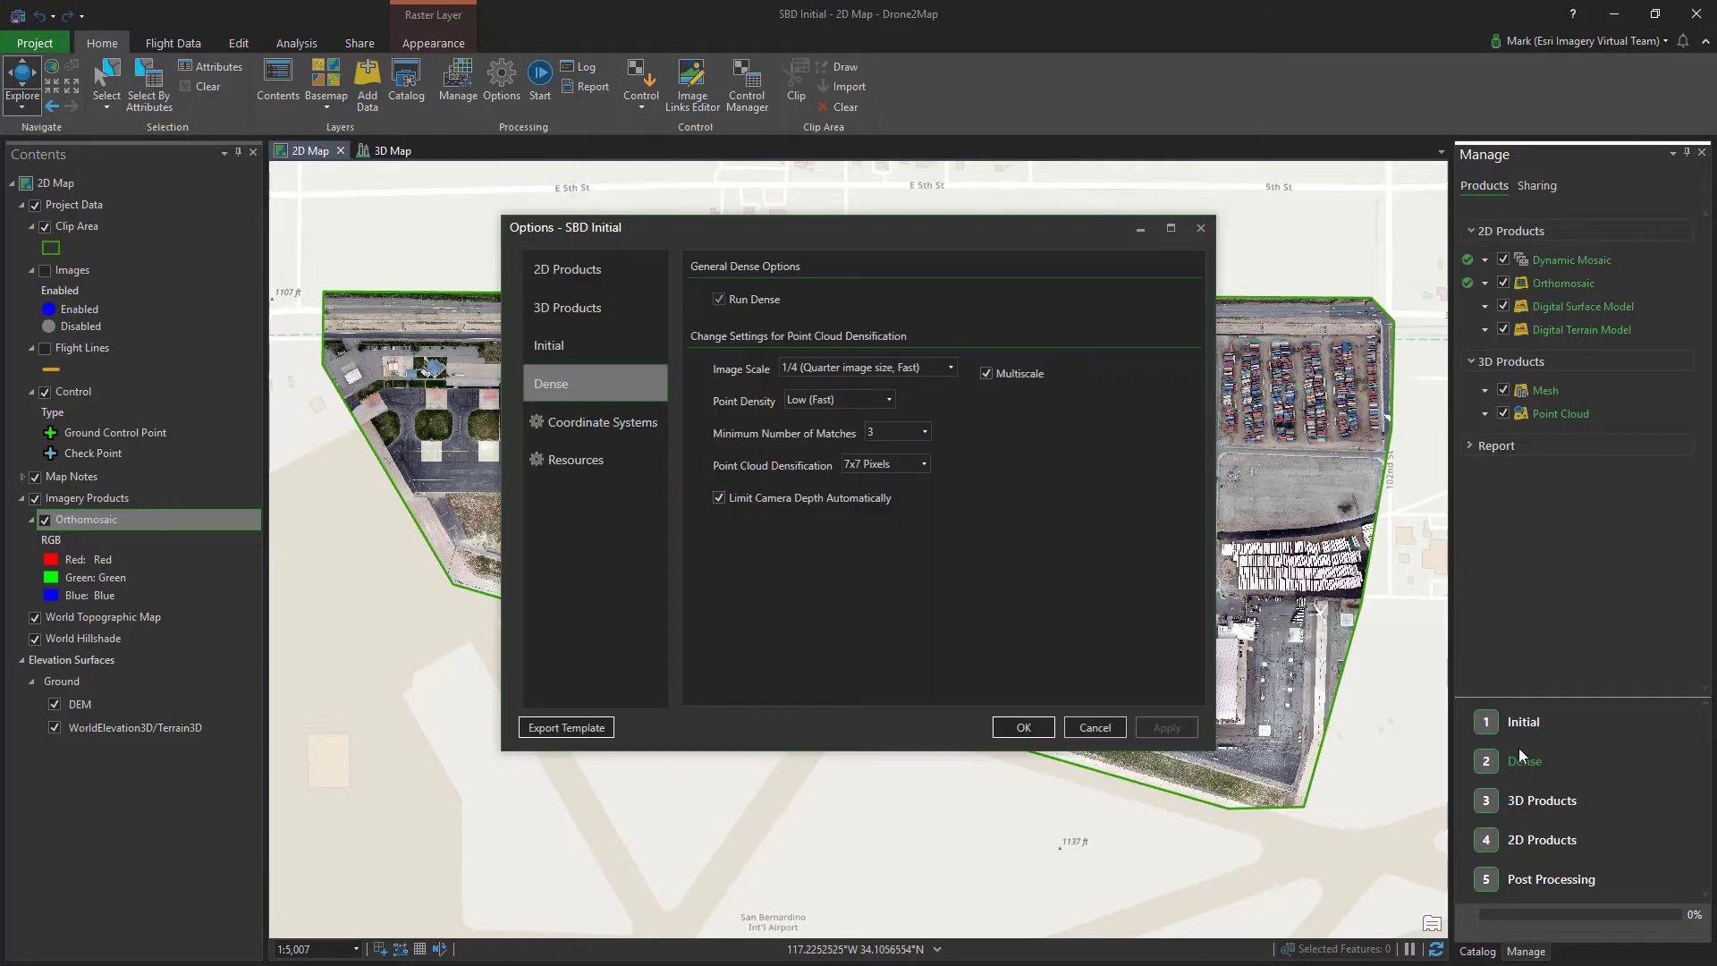
left_click(944, 368)
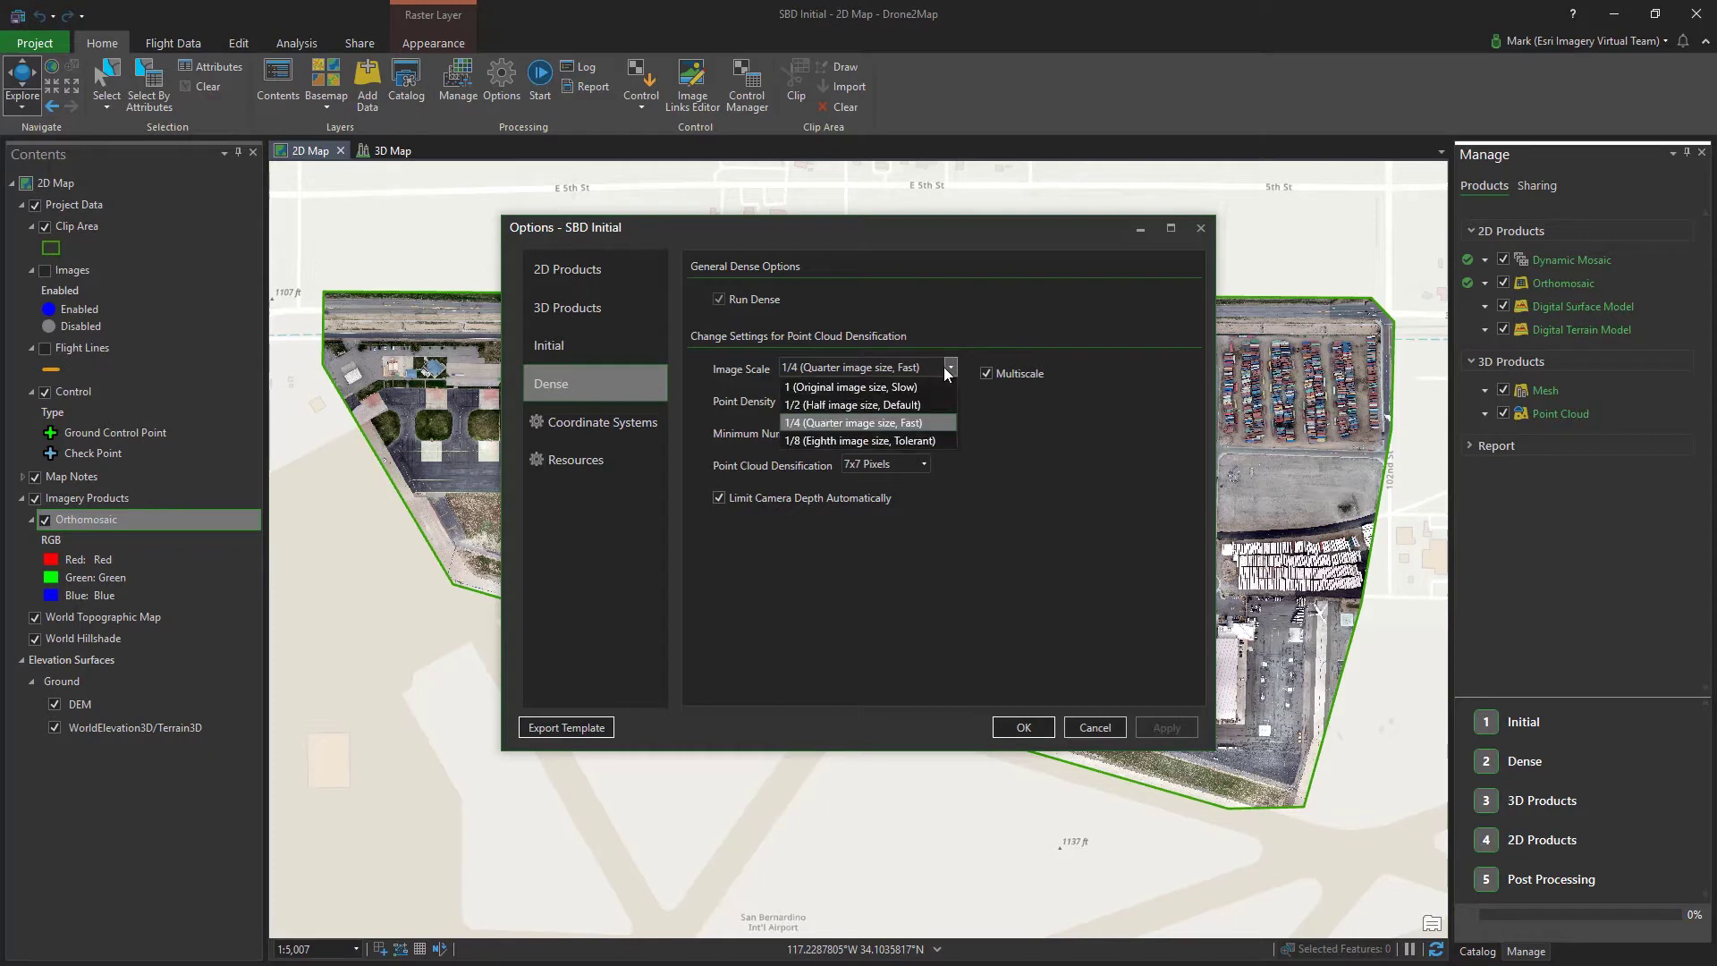
left_click(894, 402)
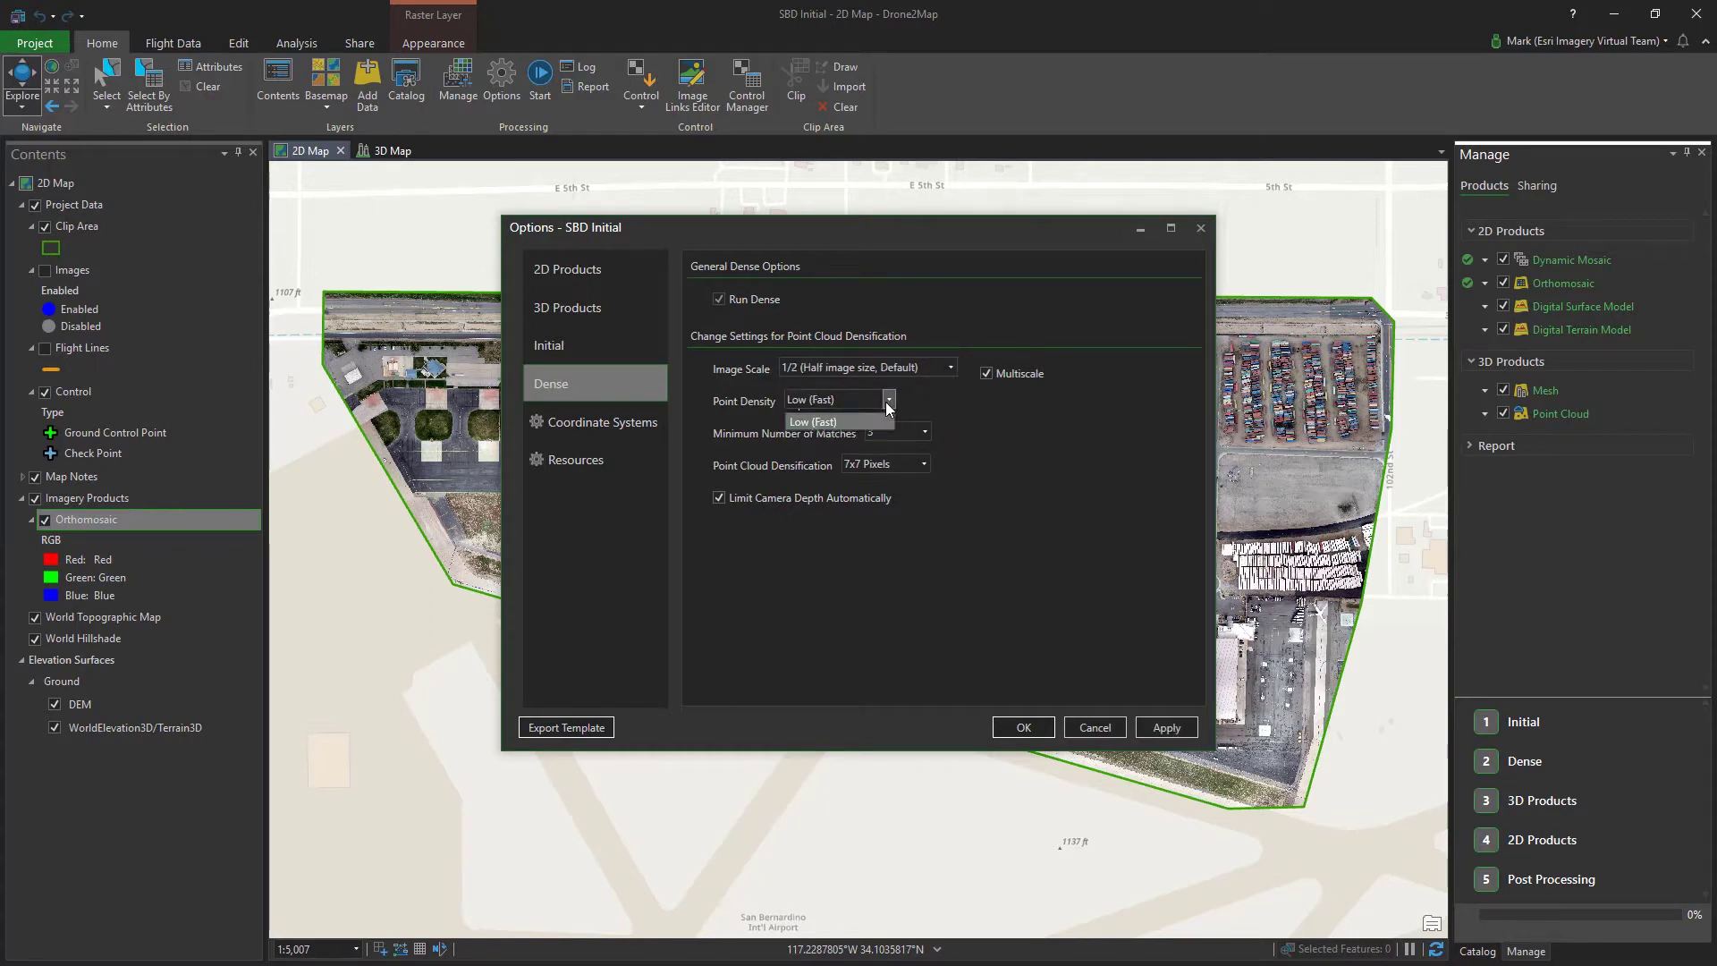
left_click(892, 401)
left_click(884, 435)
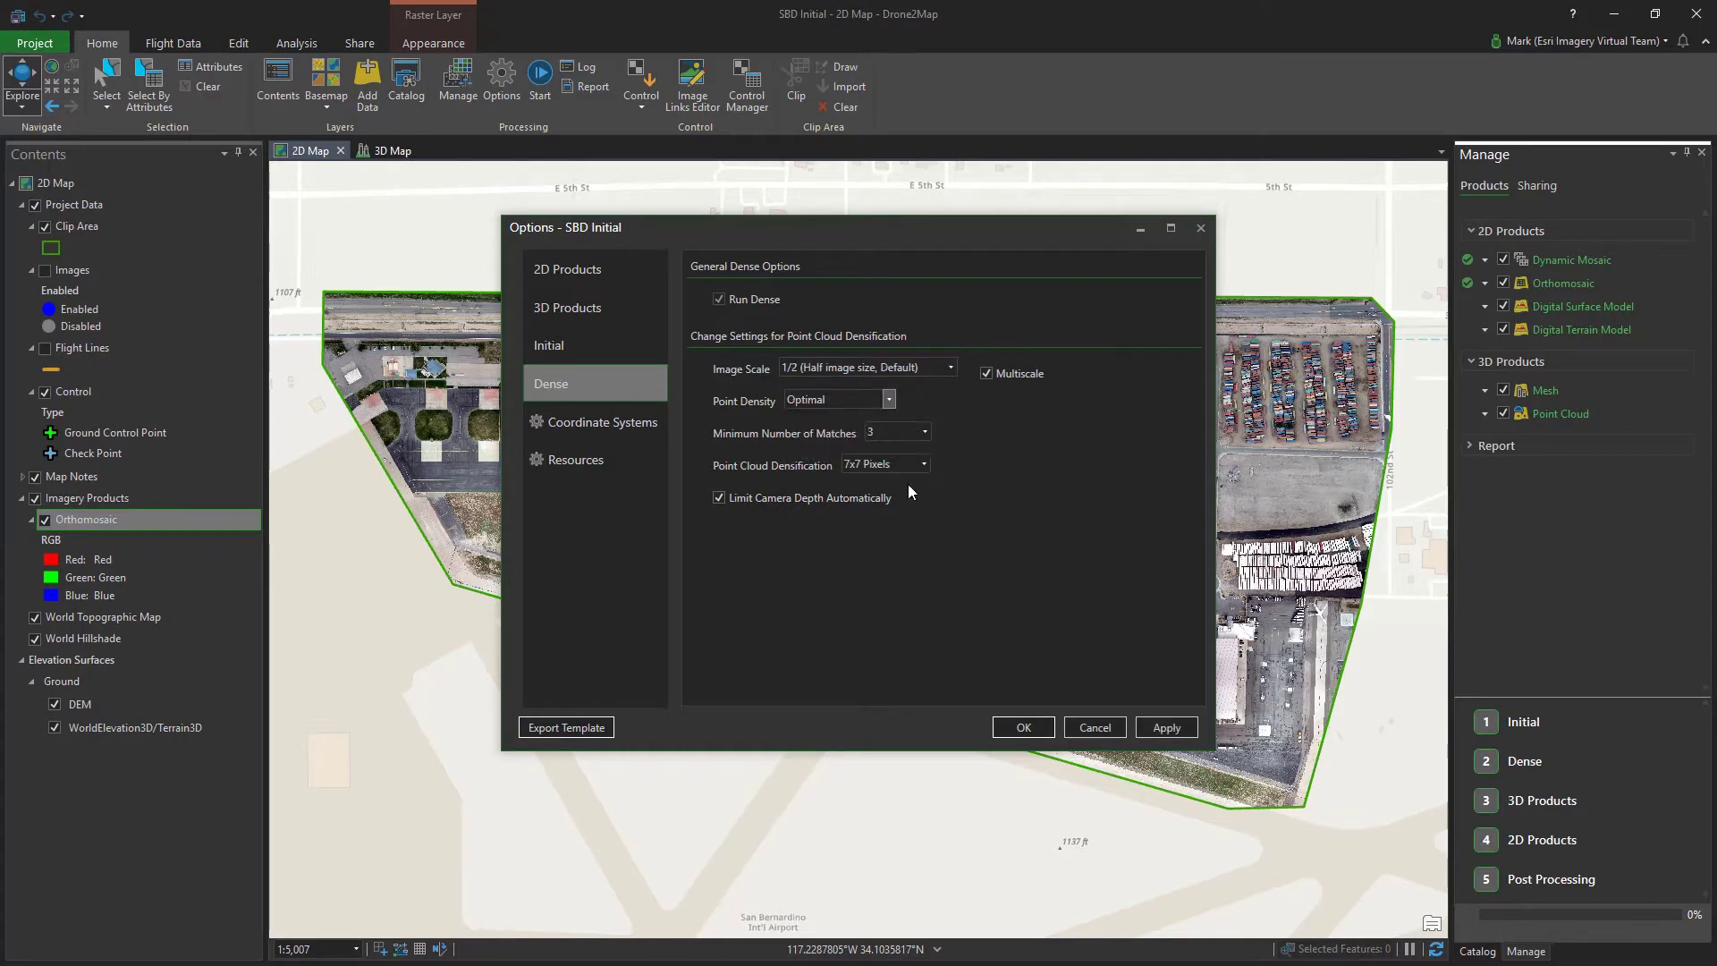
left_click(1021, 727)
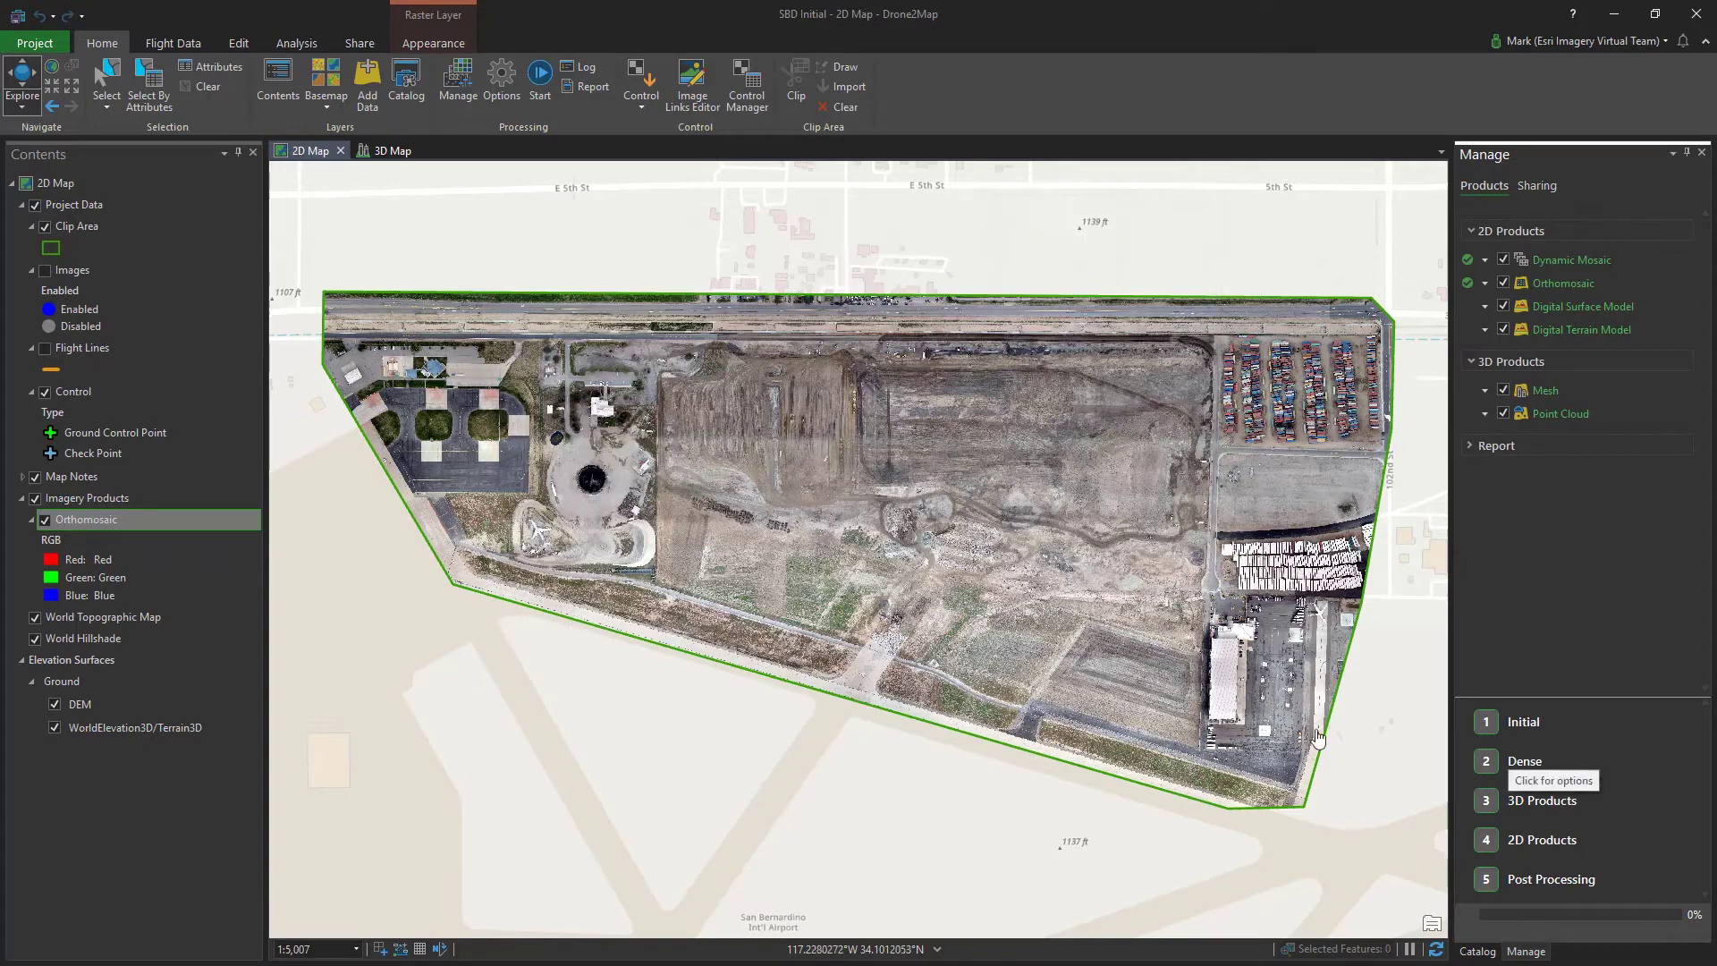
Set the initial processing to the Full keypoints image scale and enable Use Geometry Verified Matching
left_click(1516, 723)
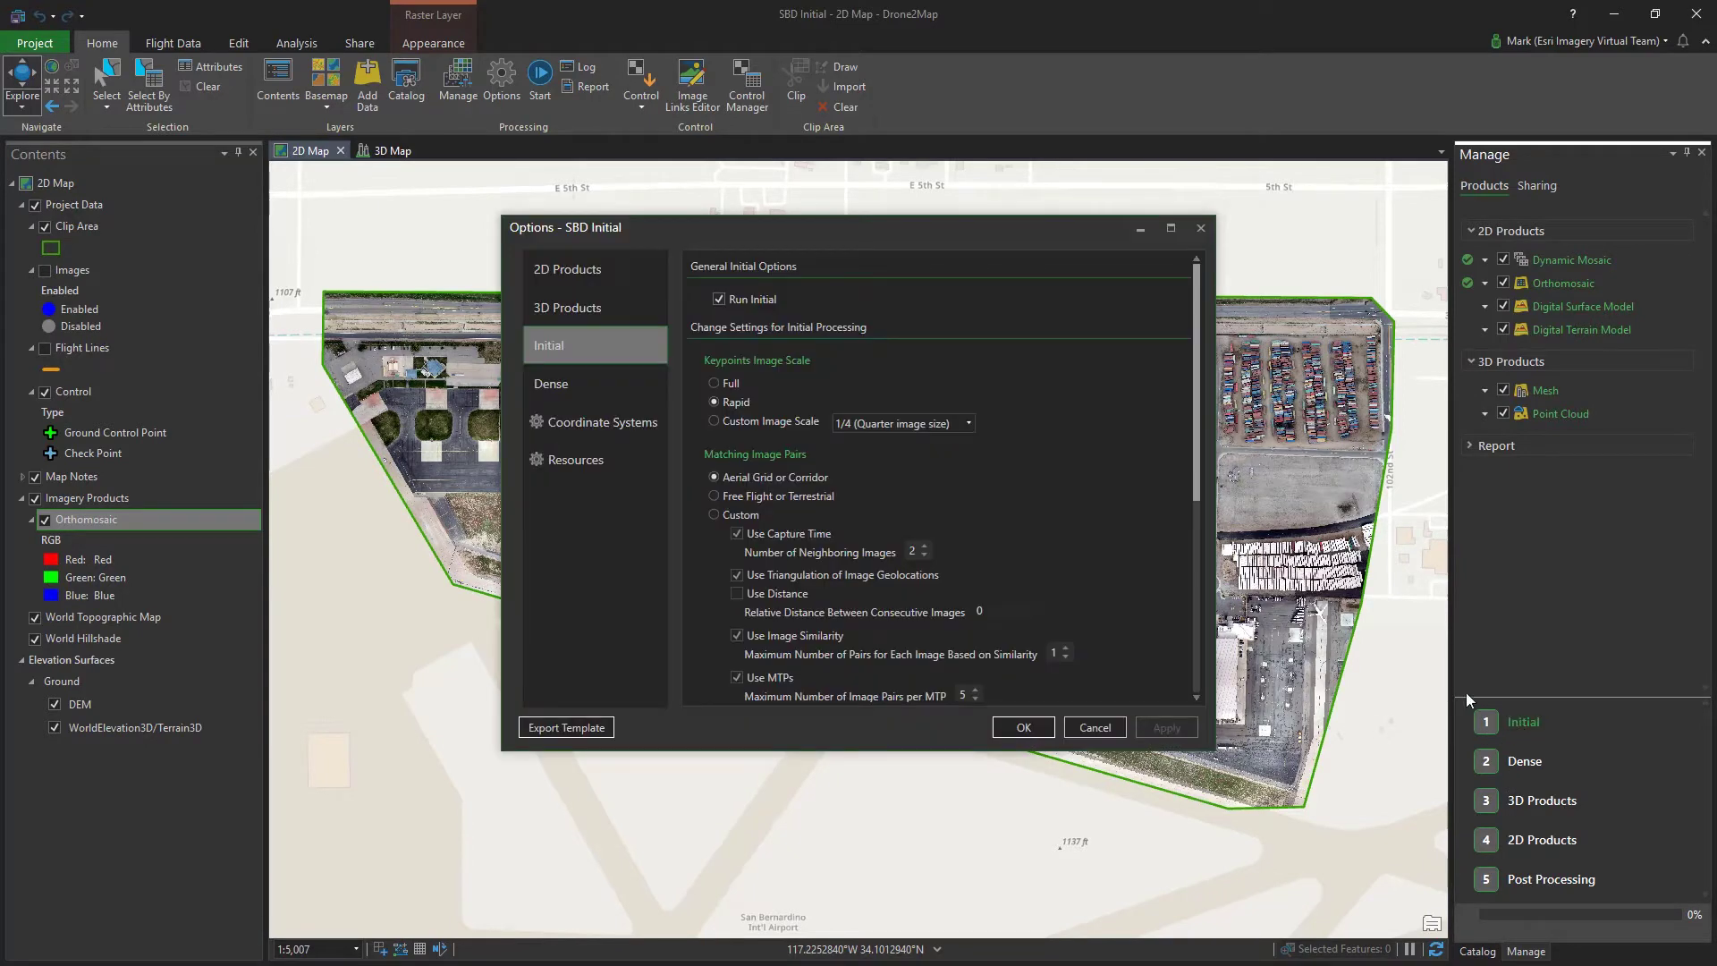
left_click(714, 384)
scroll(715, 384, "down", 3)
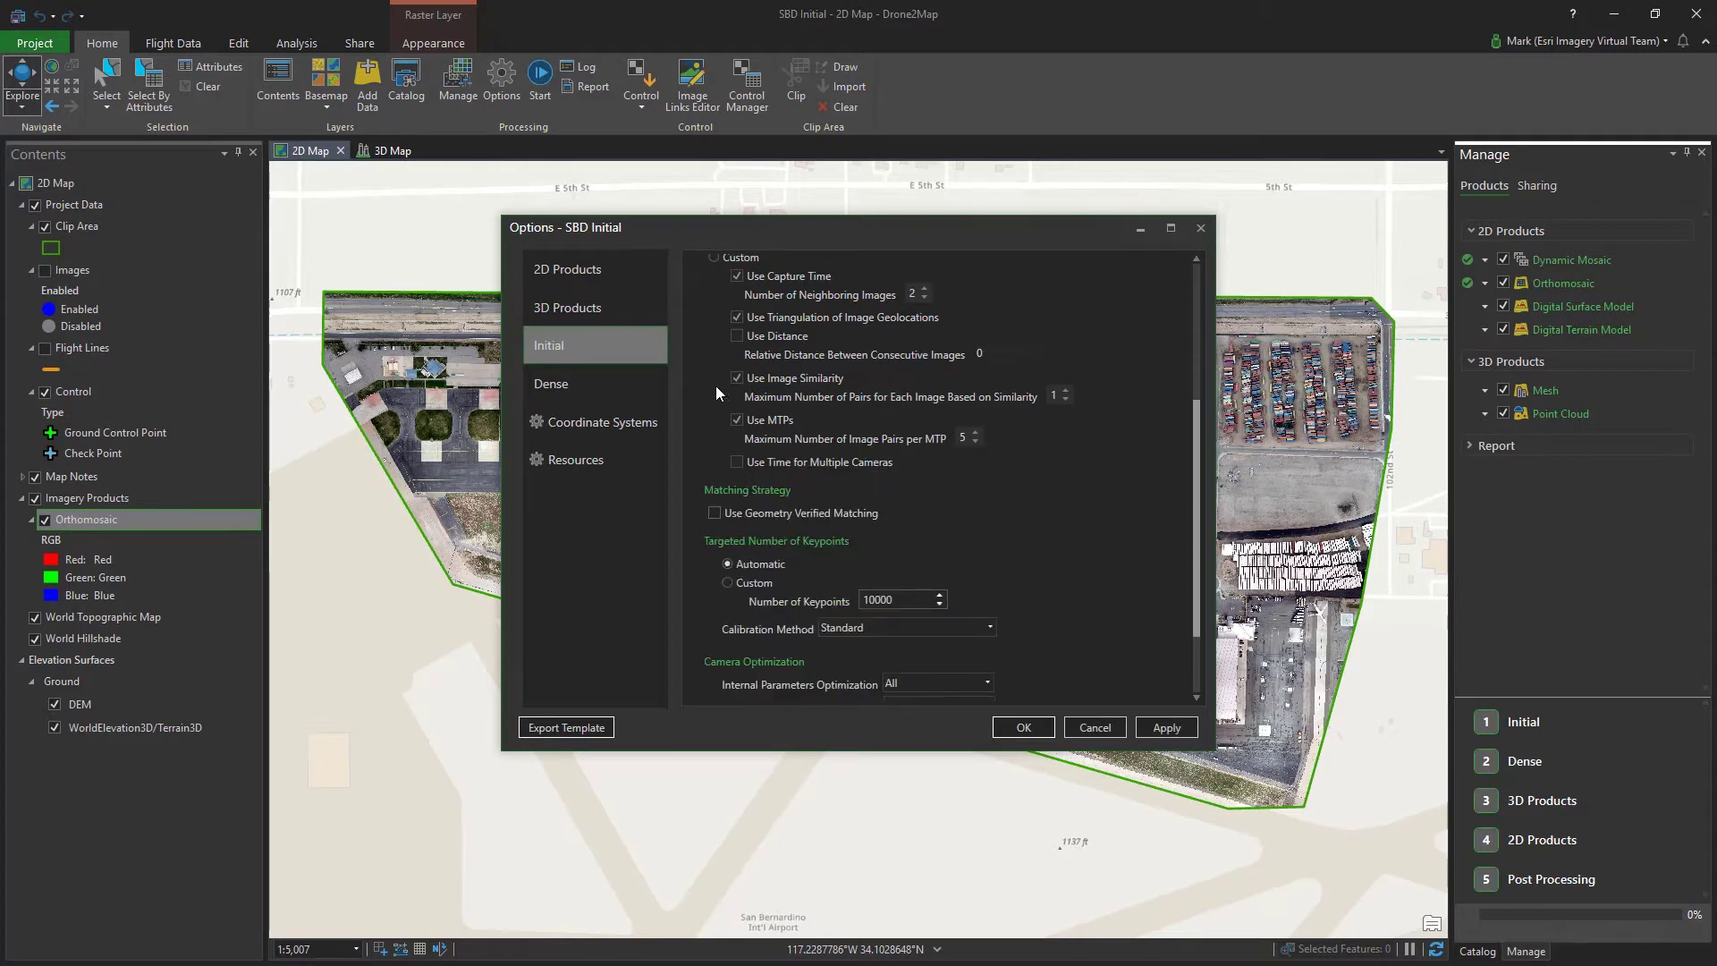
scroll(718, 393, "down", 1)
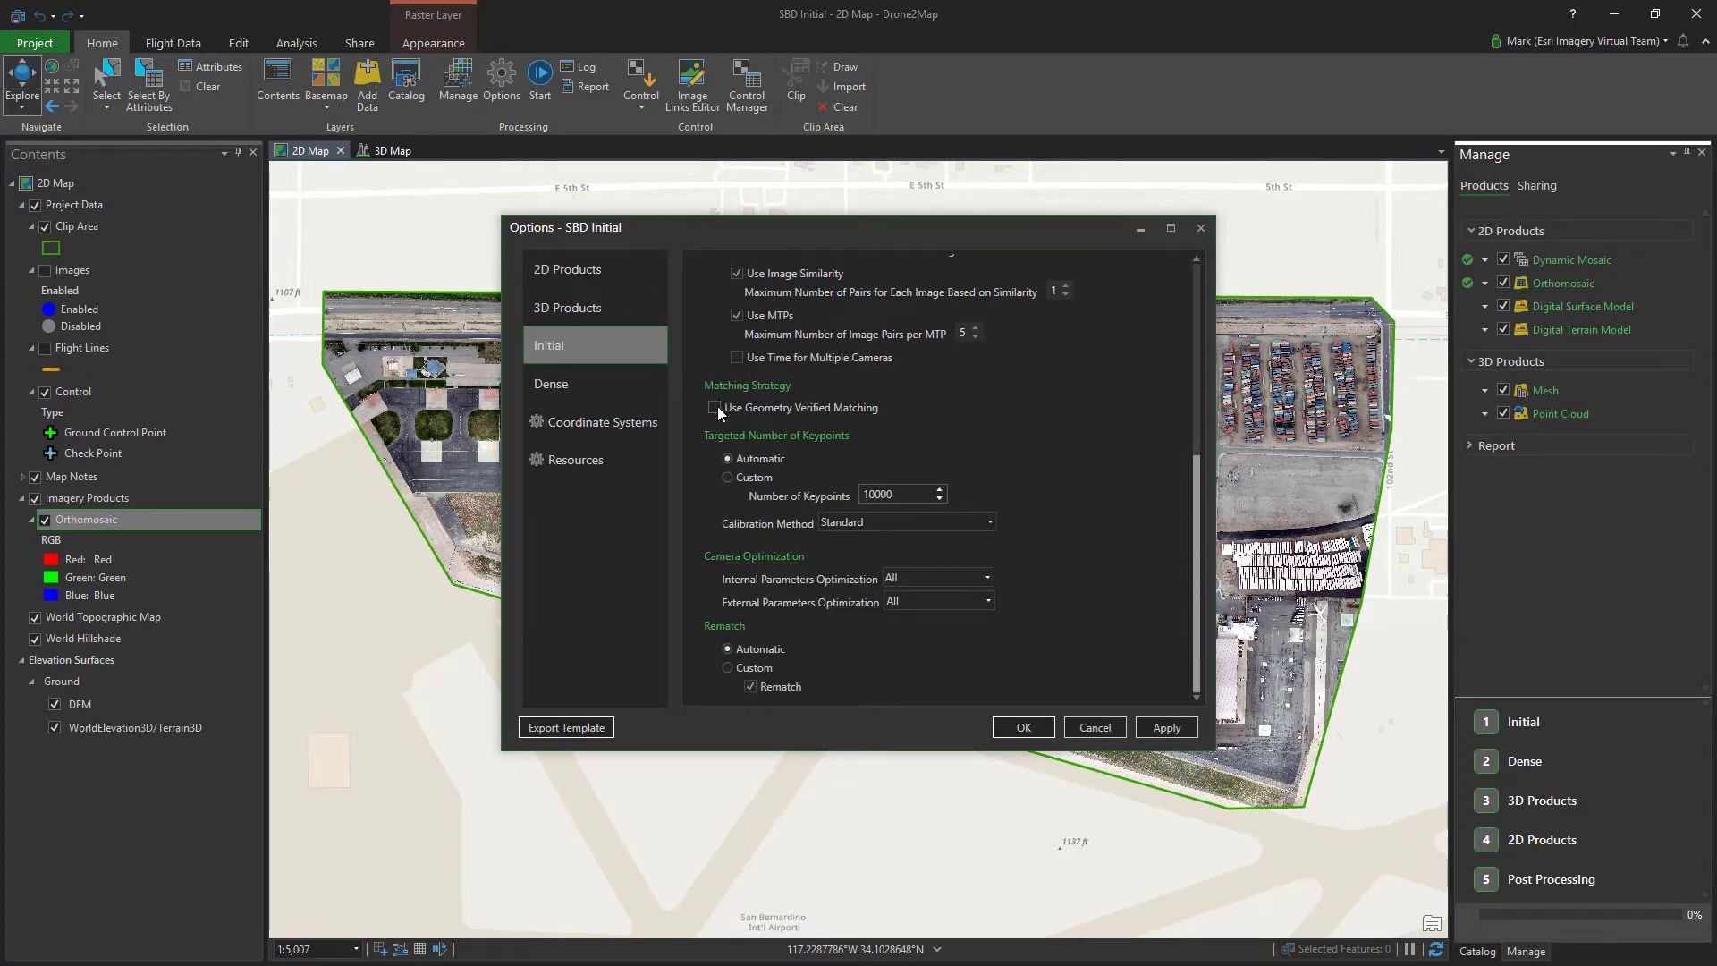
left_click(715, 408)
Check the choices for internal and external camera parameter optimization, keep both at All, and accept the initial processing options
left_click(969, 568)
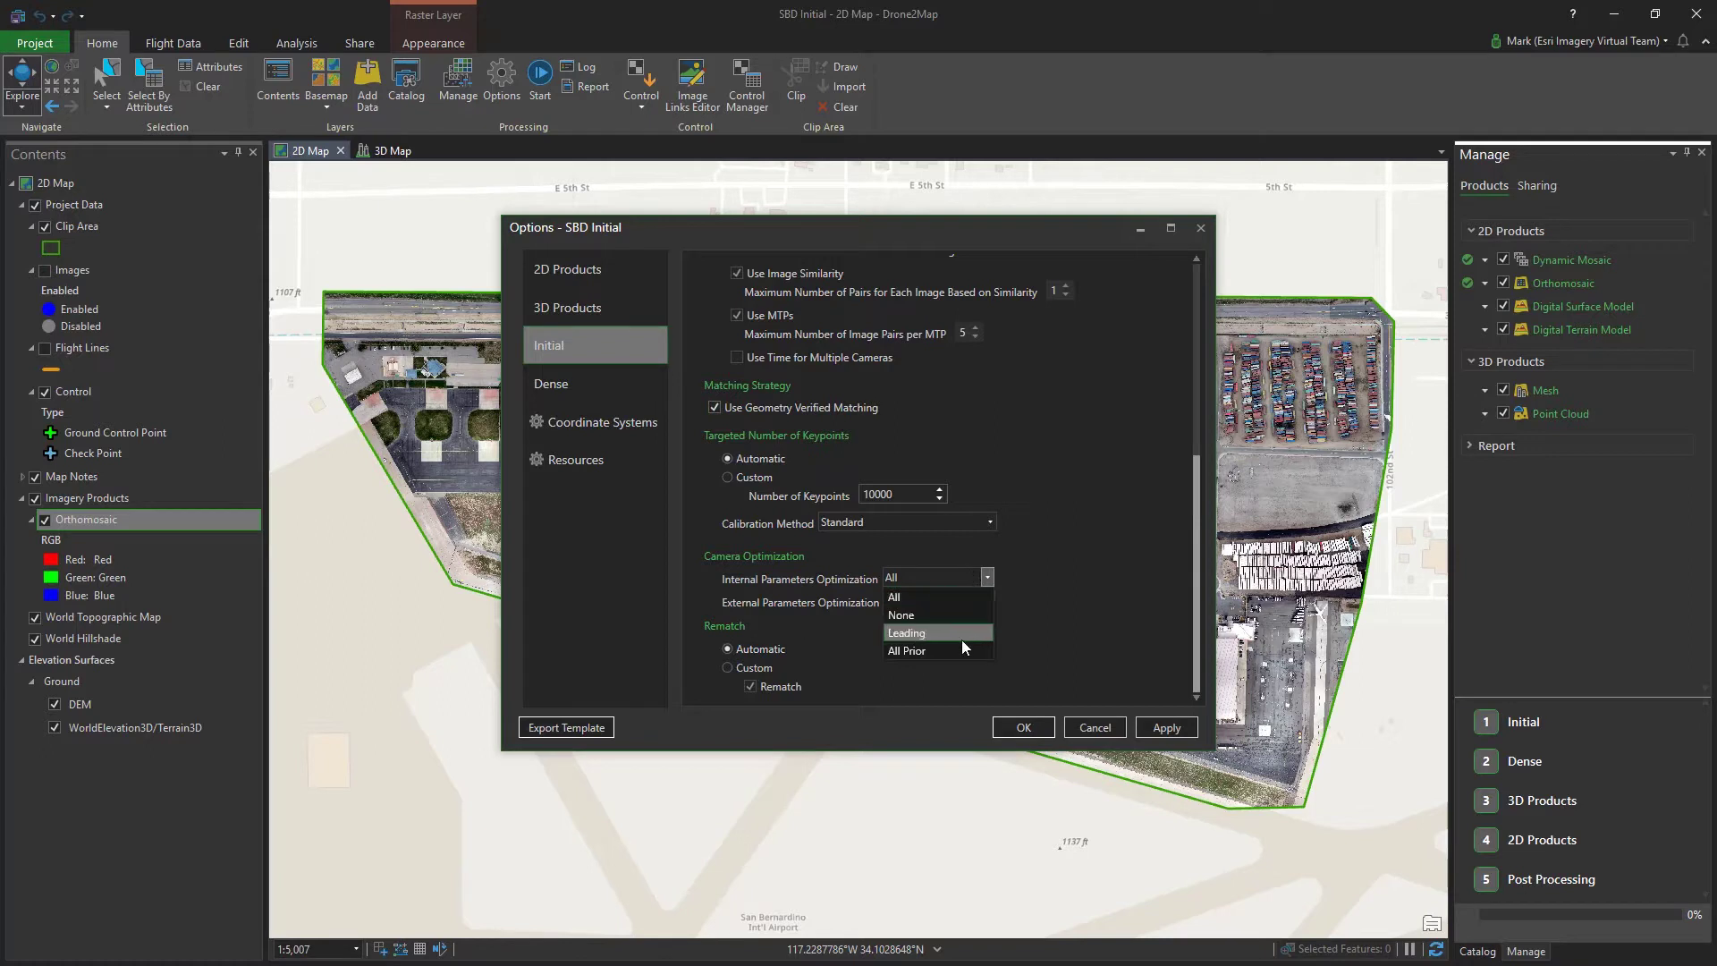
left_click(983, 577)
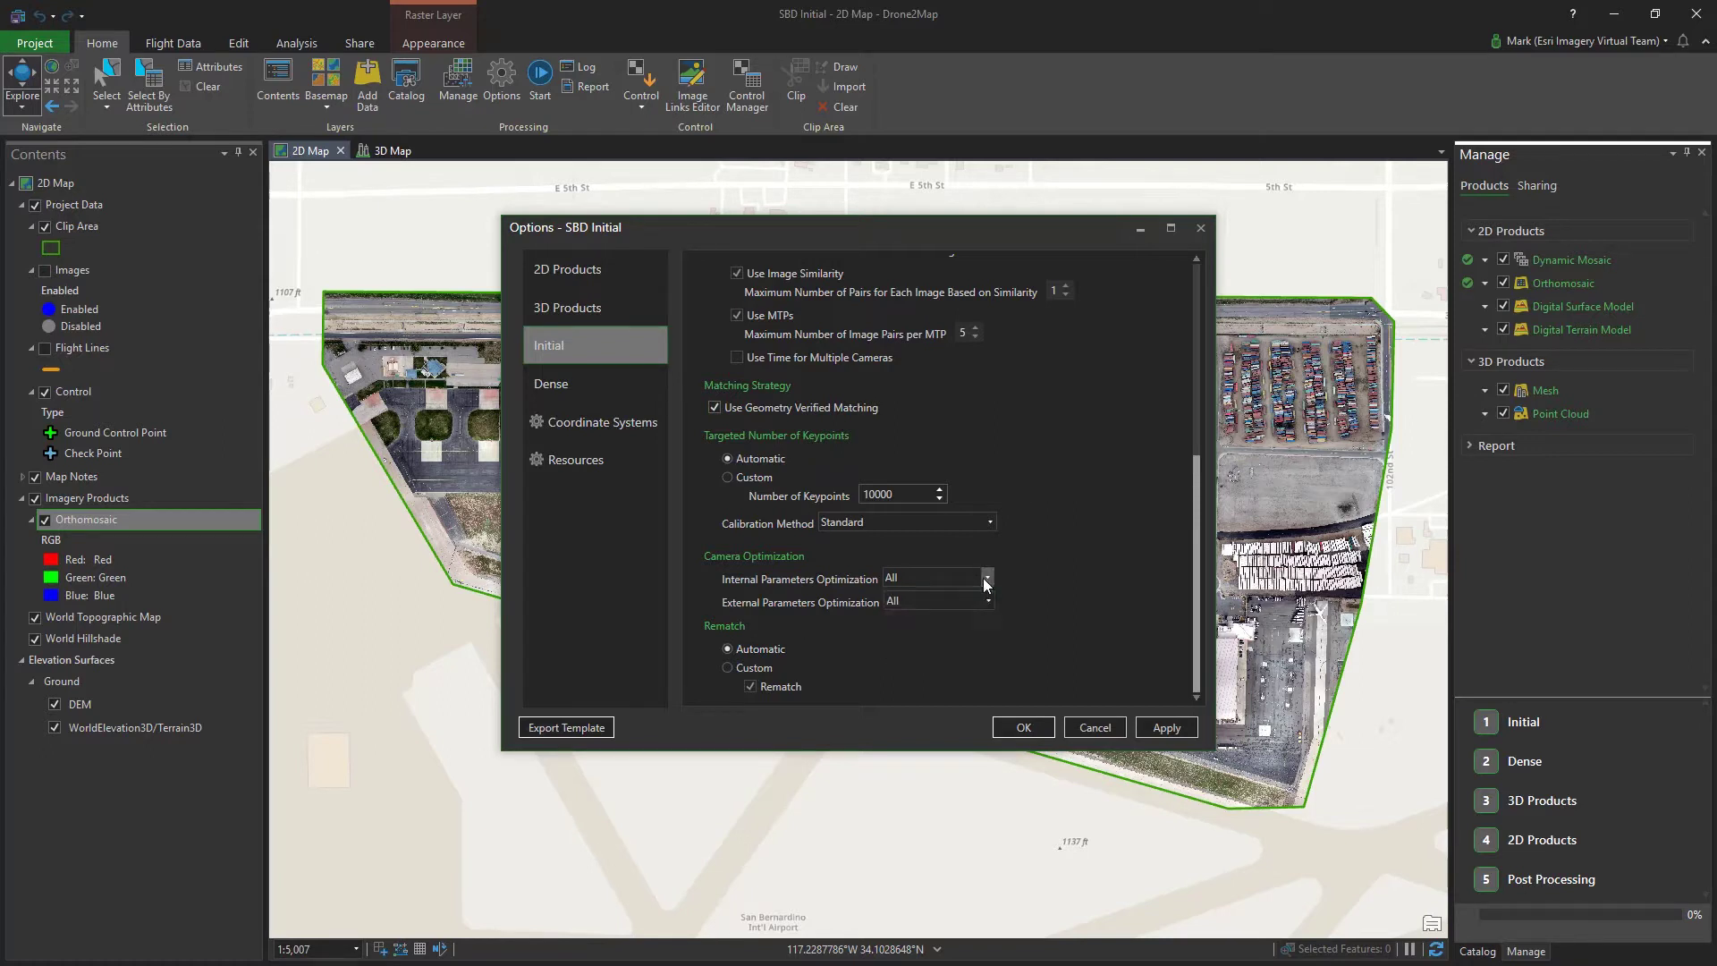
left_click(984, 602)
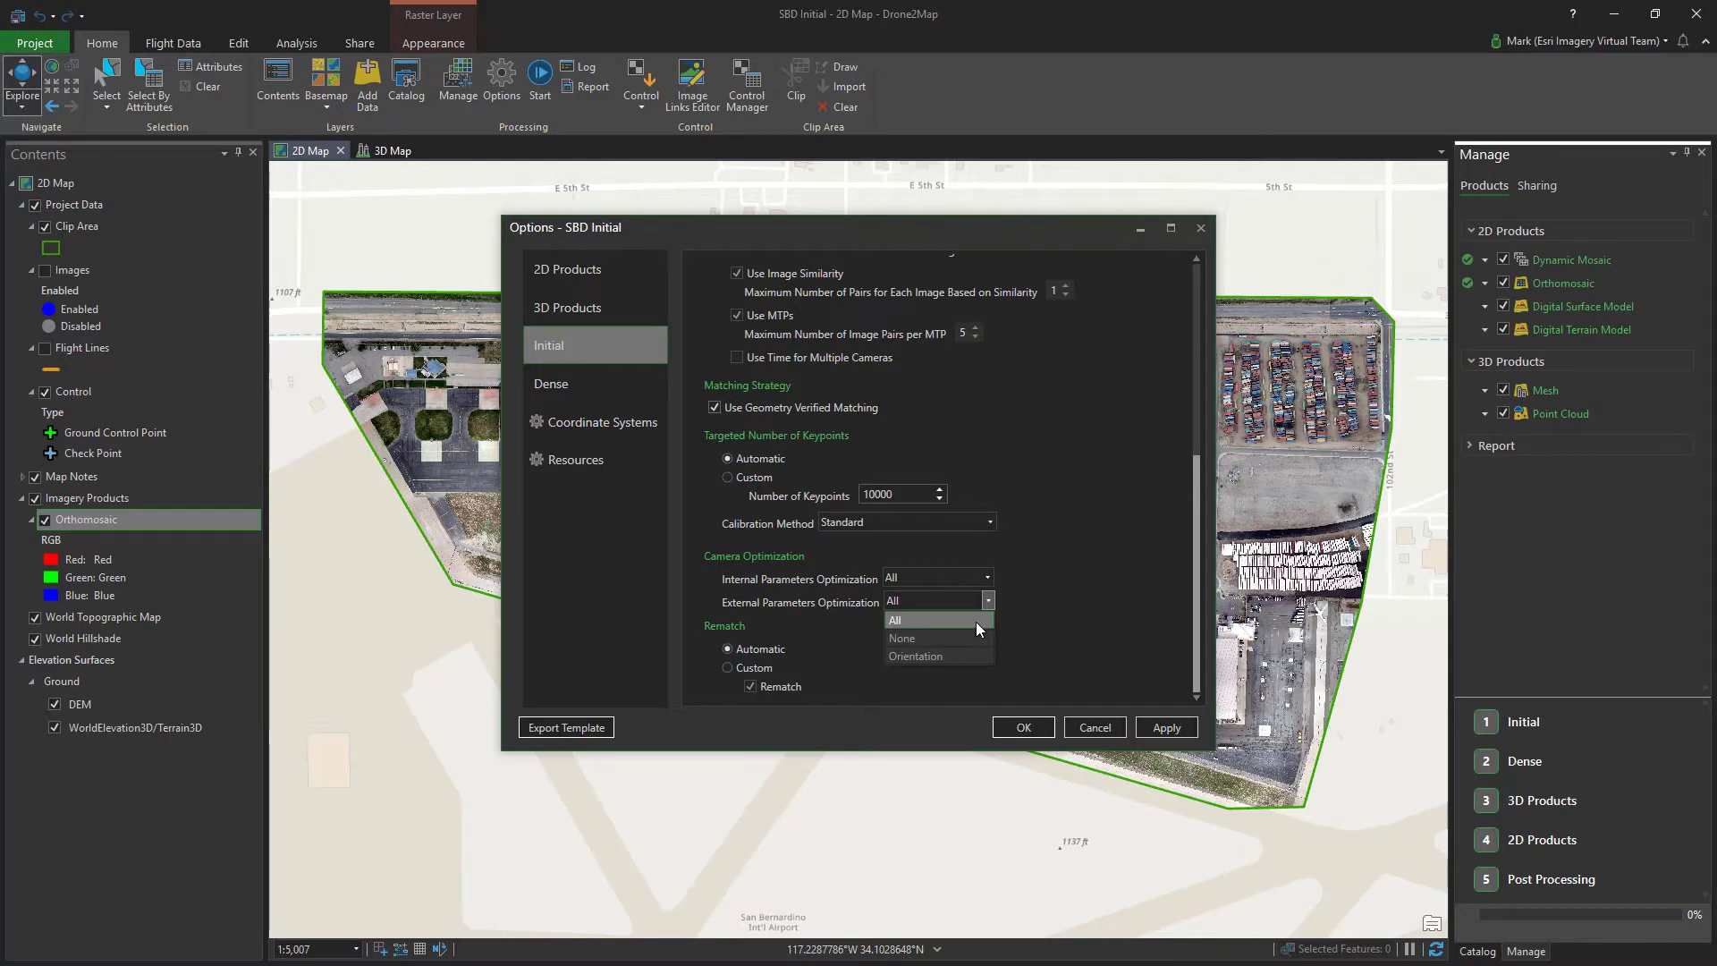
left_click(974, 620)
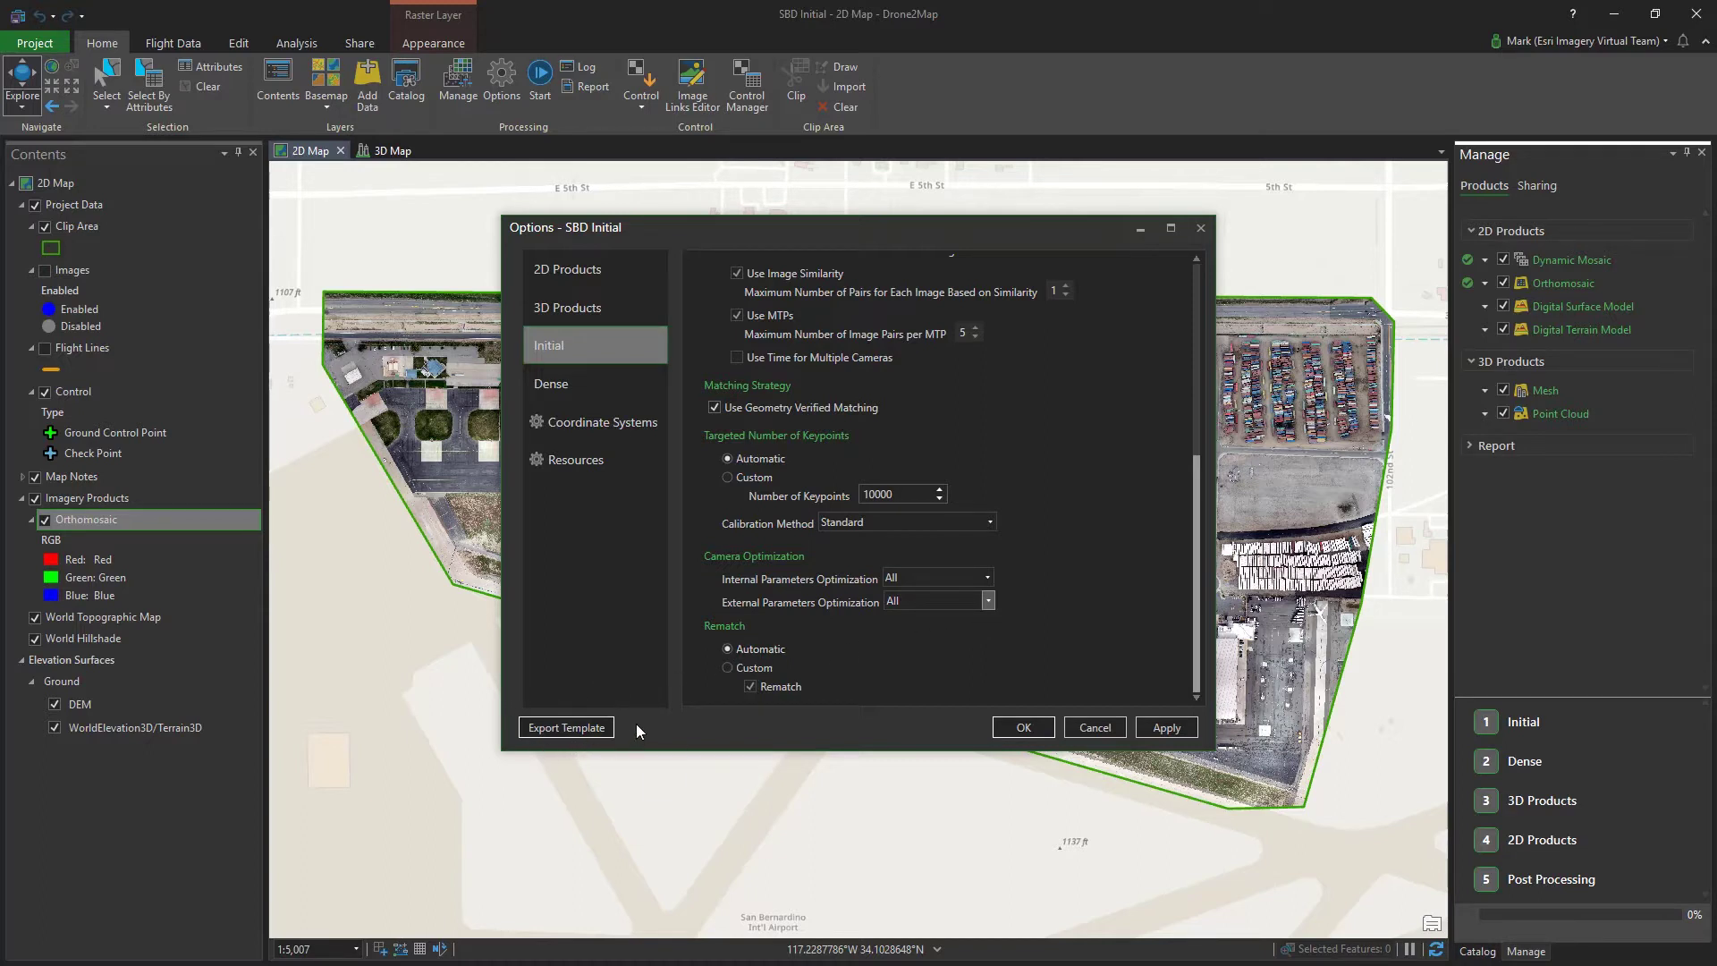
left_click(1014, 729)
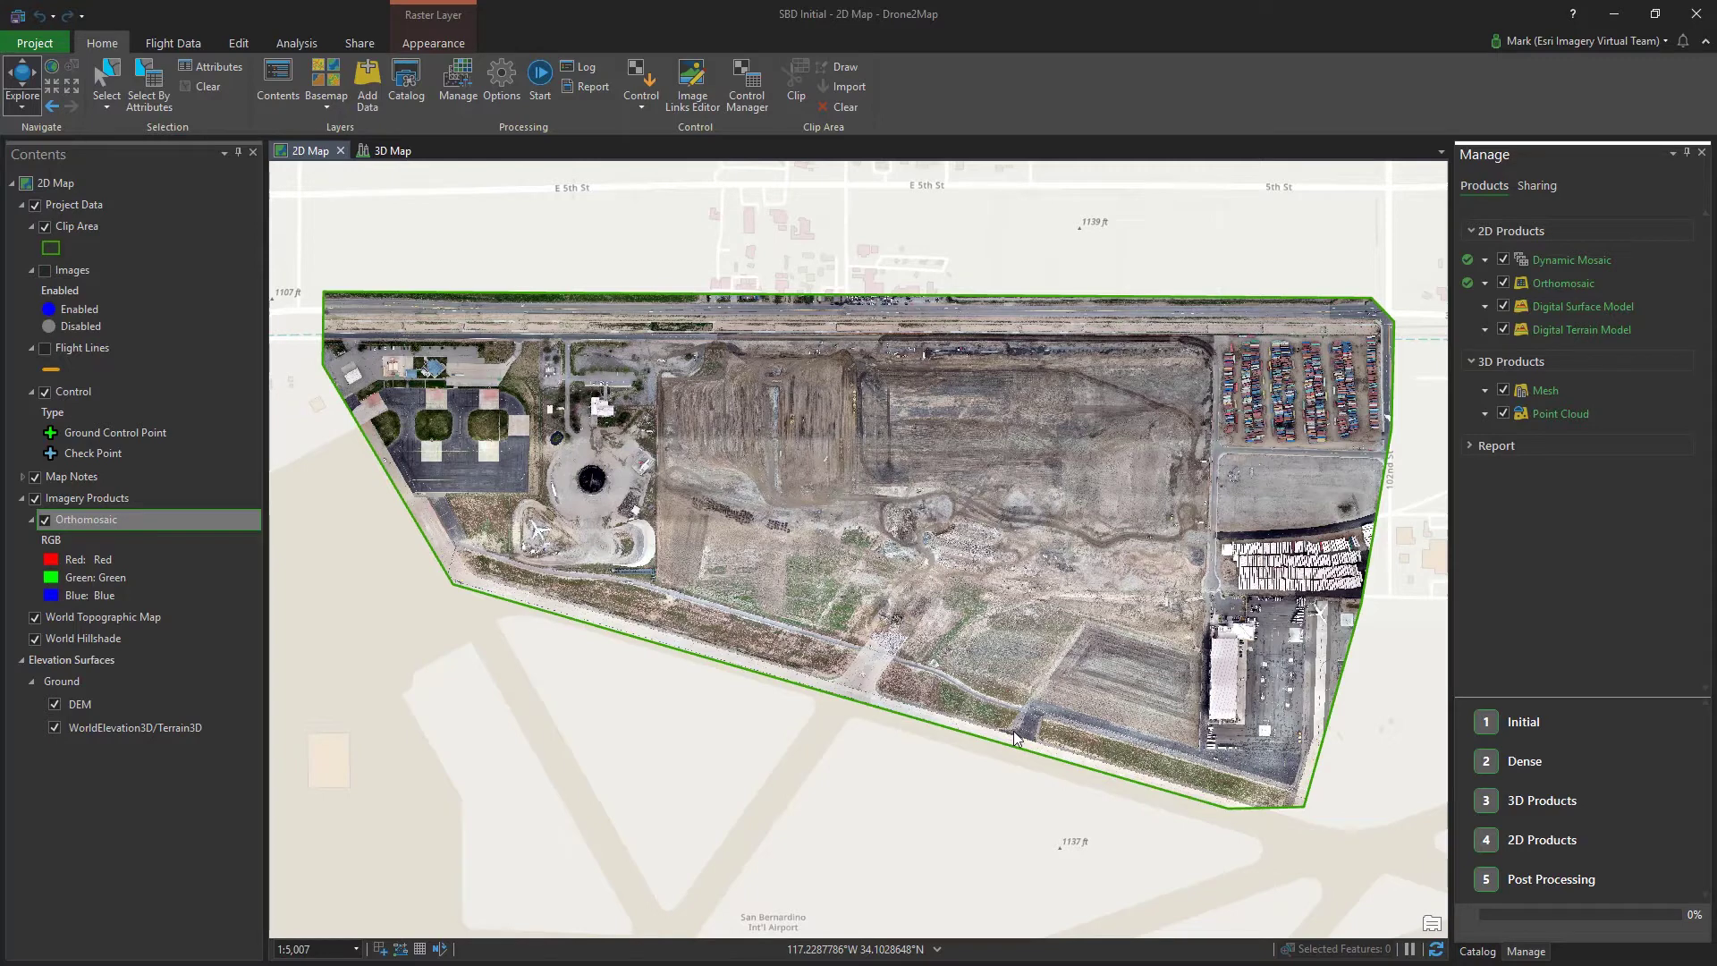
Review the flight images' coordinates and altitudes in the images table and close the table
left_click(174, 42)
left_click(265, 85)
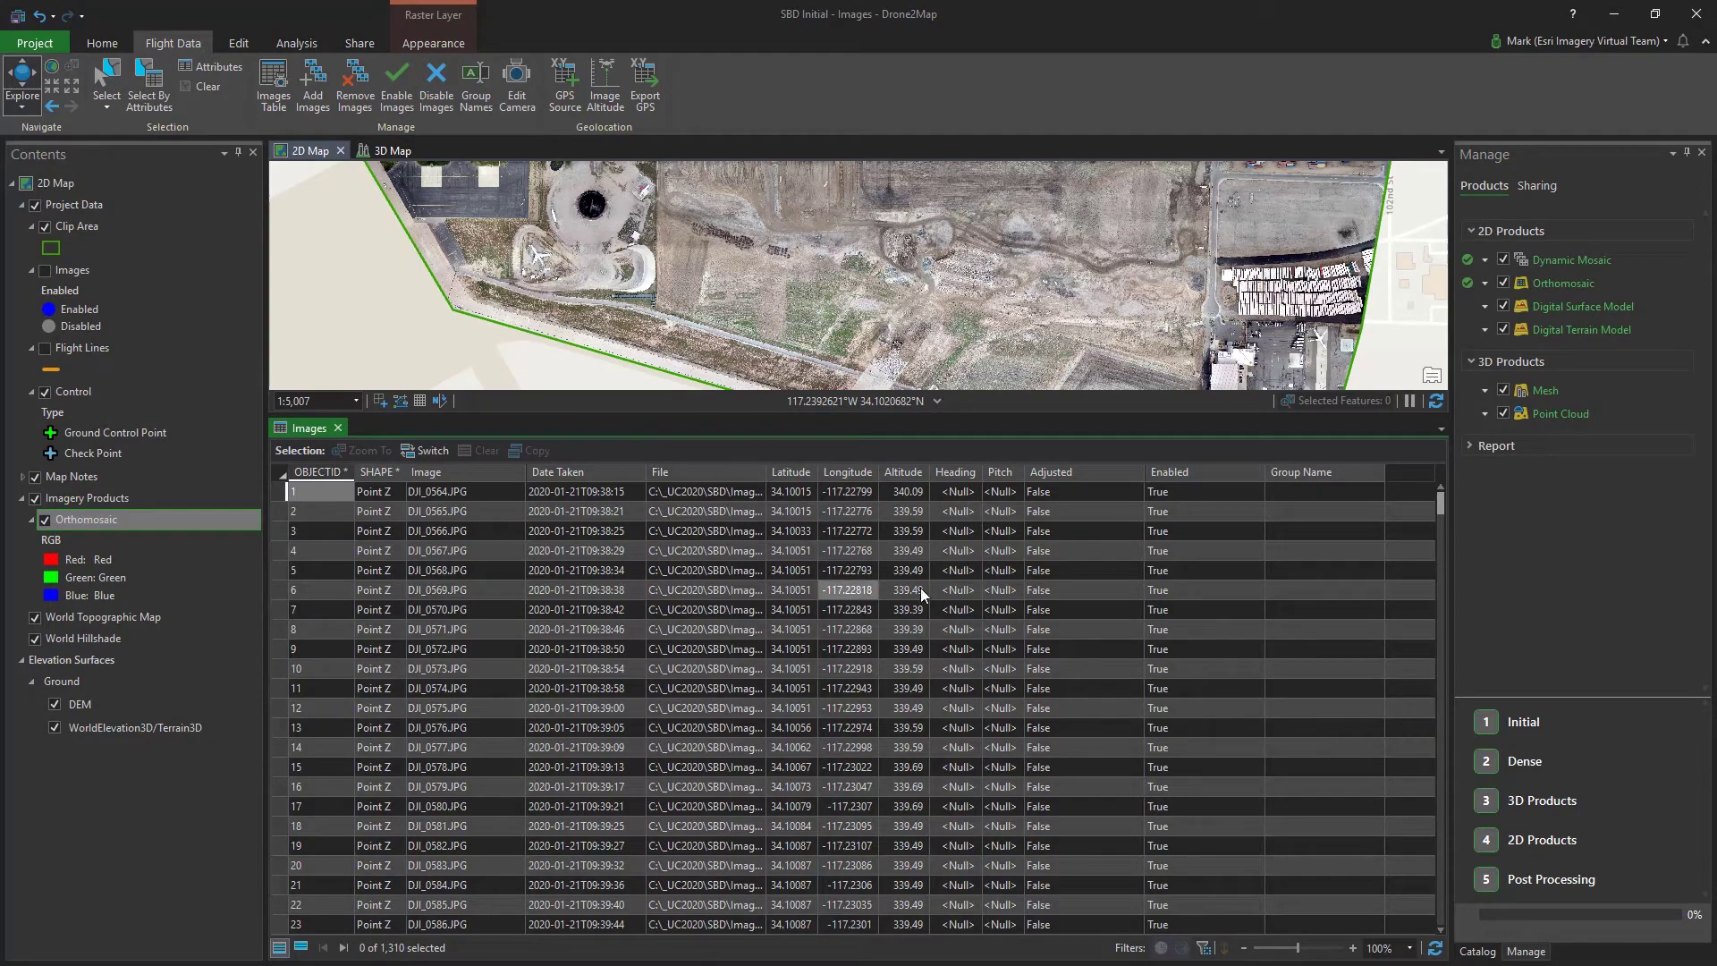
left_click(339, 428)
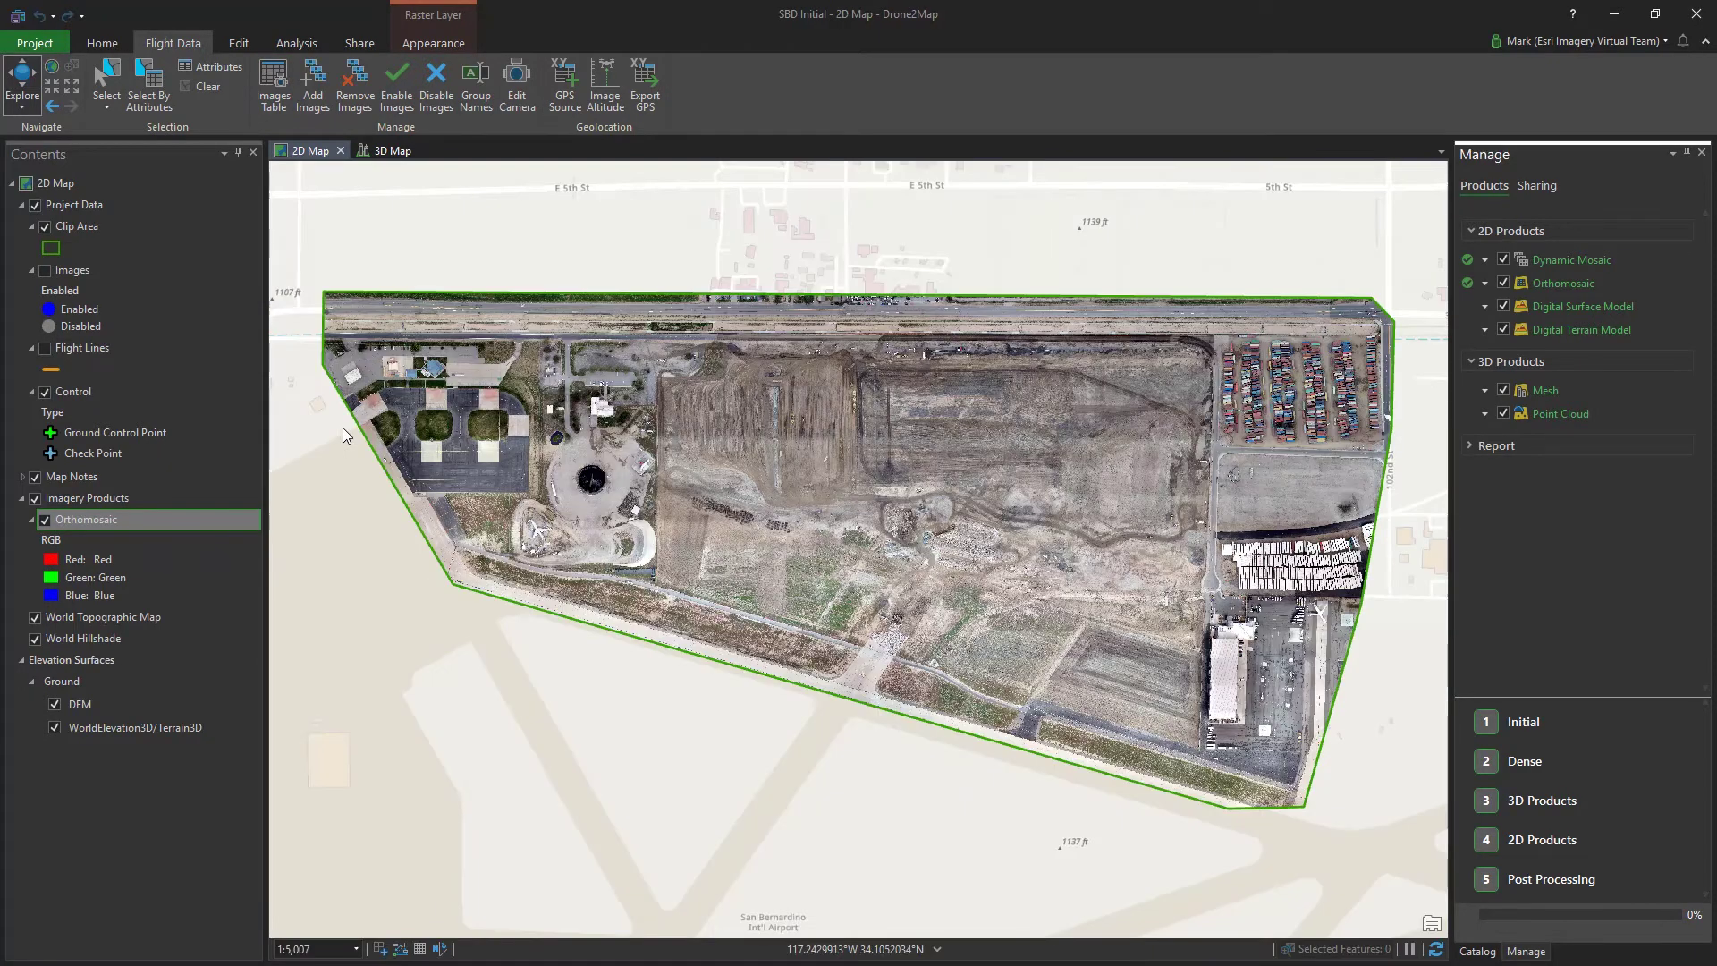
Start a control import that uses a feature class as its source
left_click(102, 45)
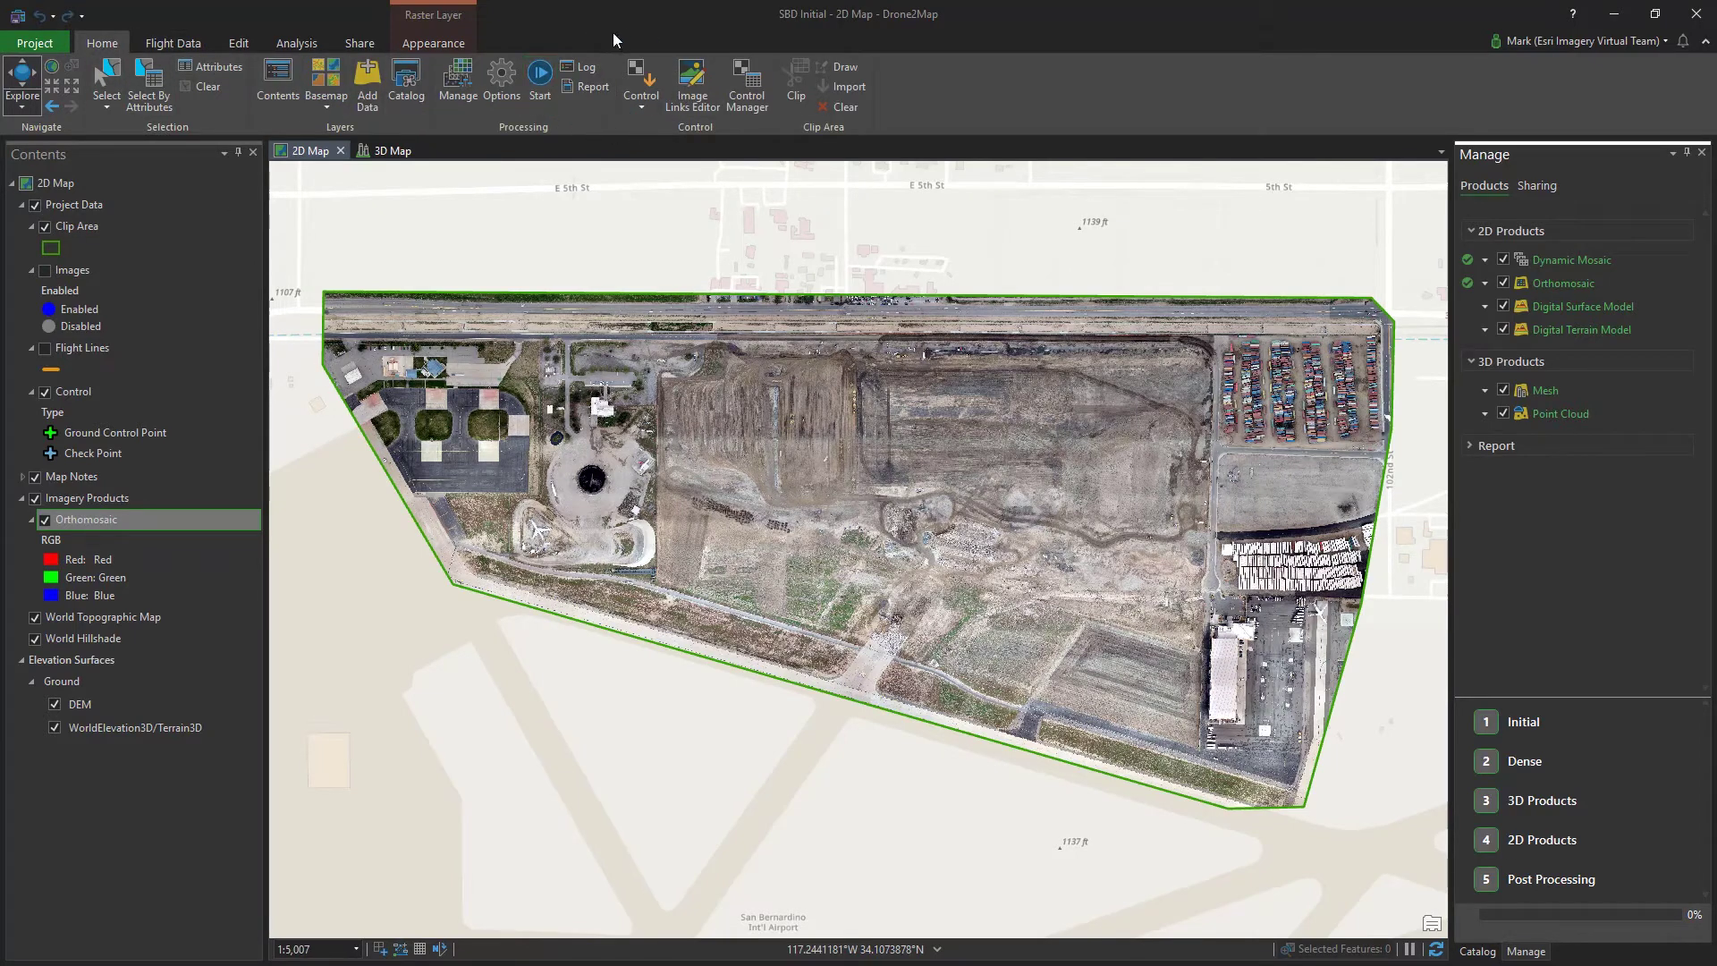
left_click(640, 108)
left_click(653, 128)
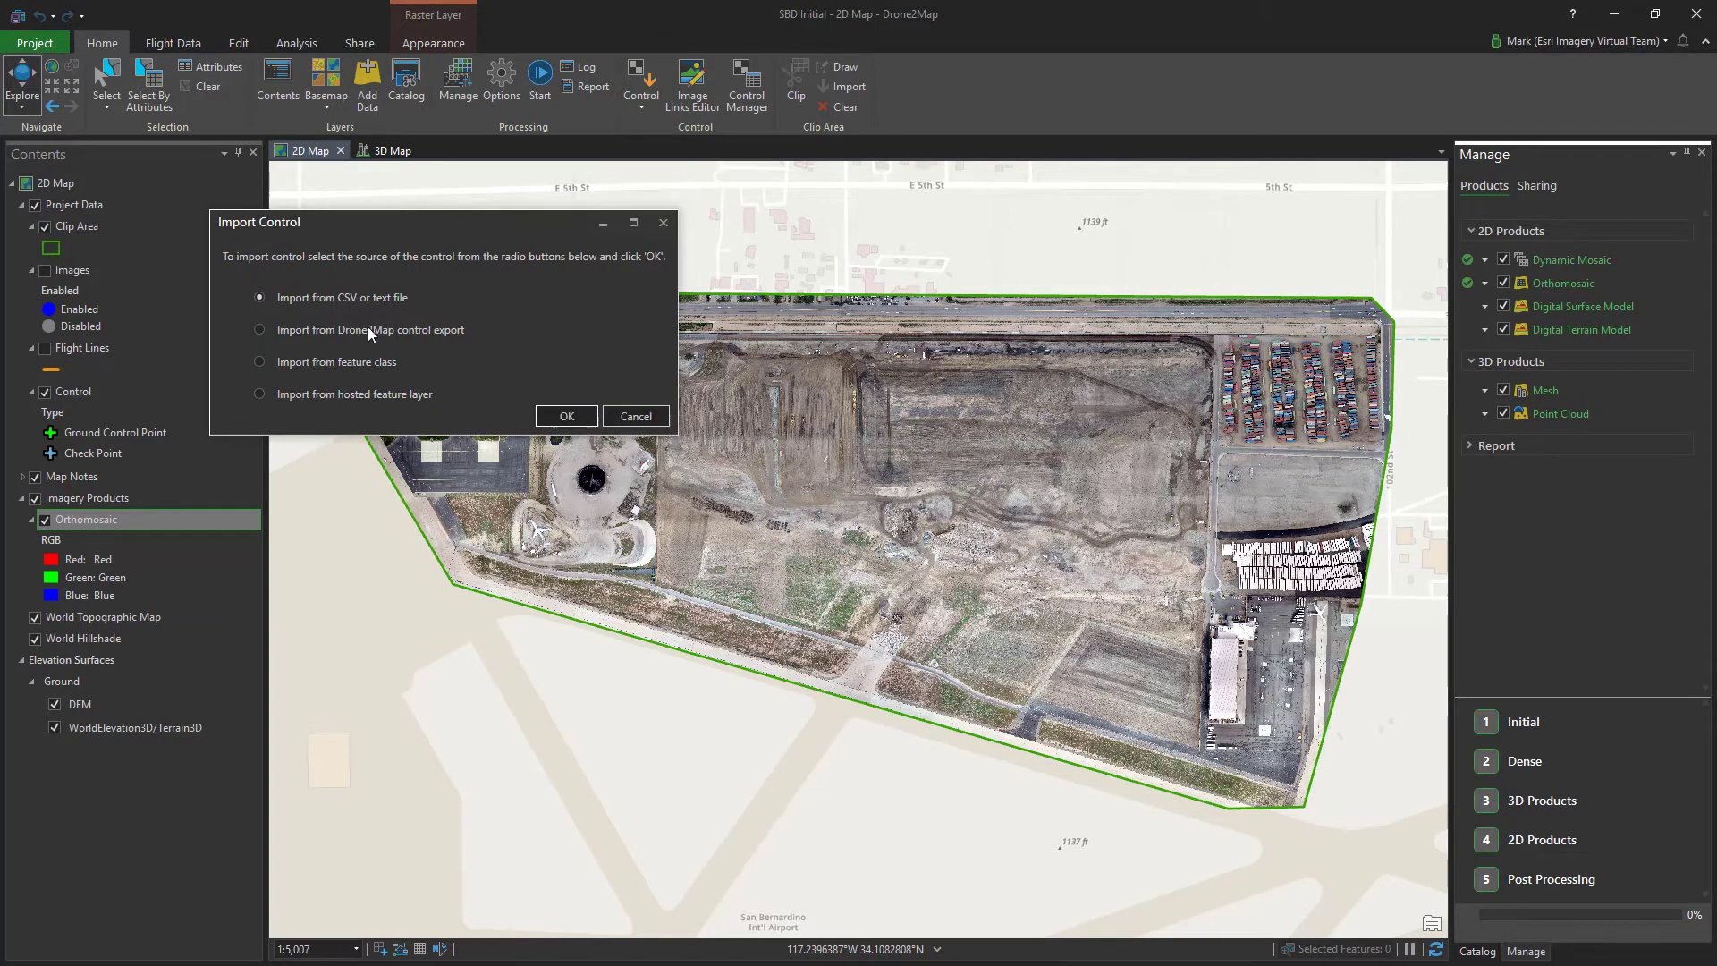
left_click(336, 363)
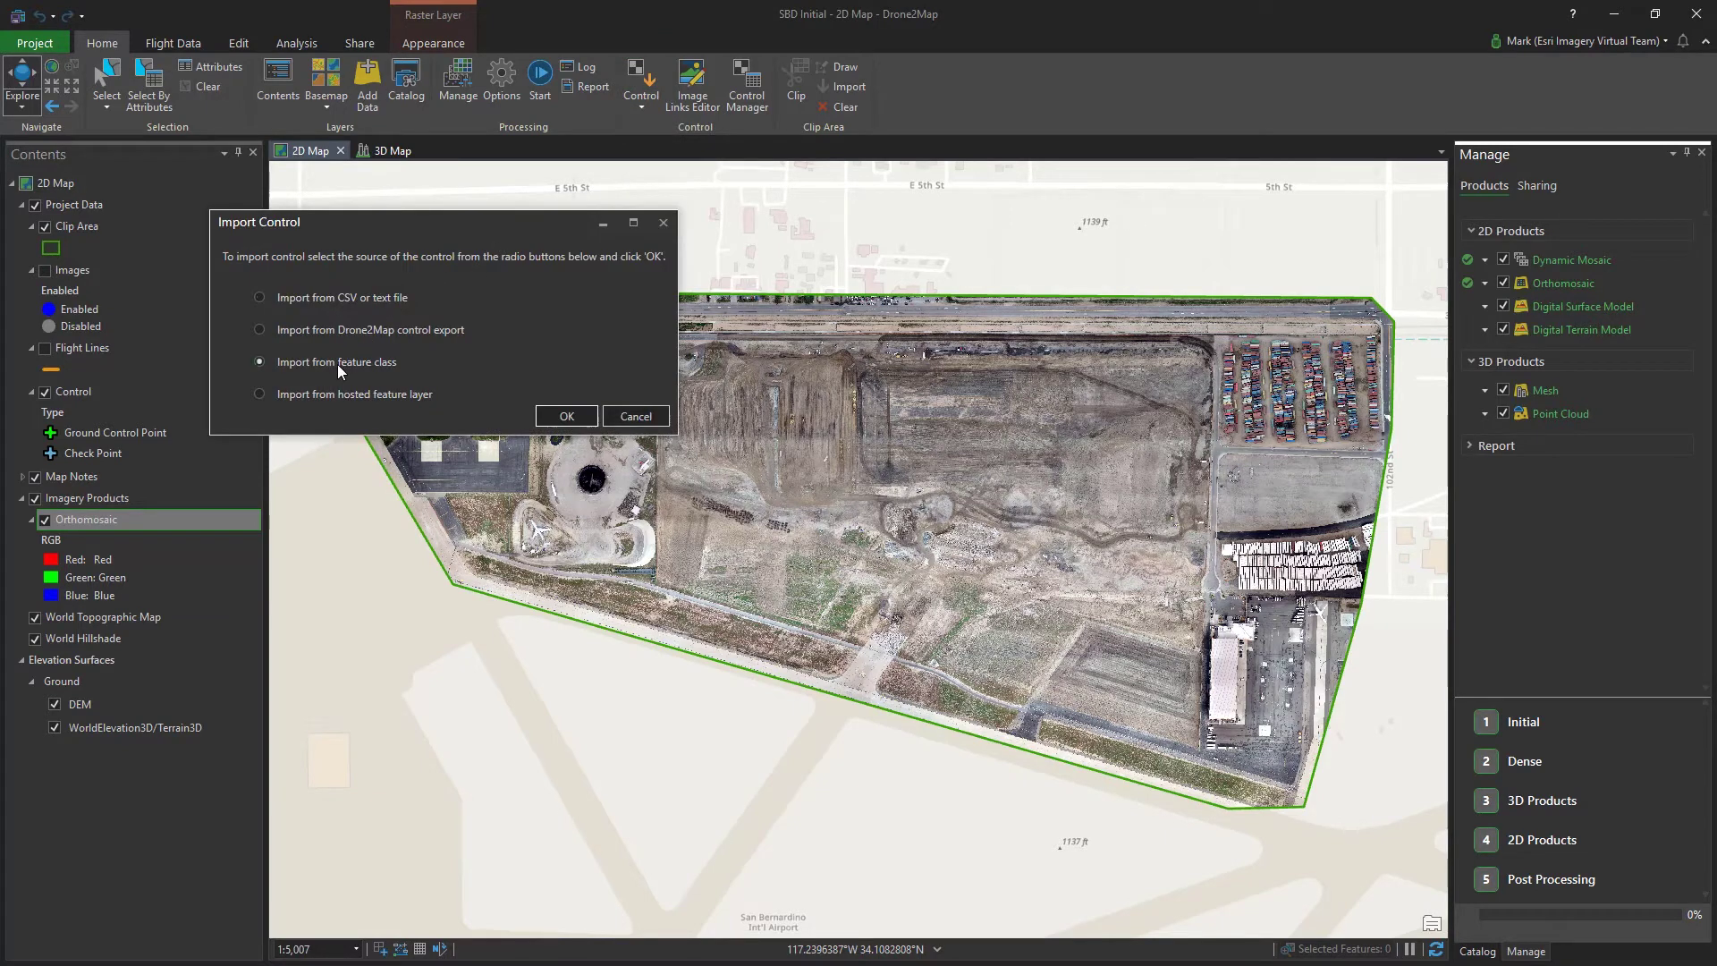
left_click(565, 417)
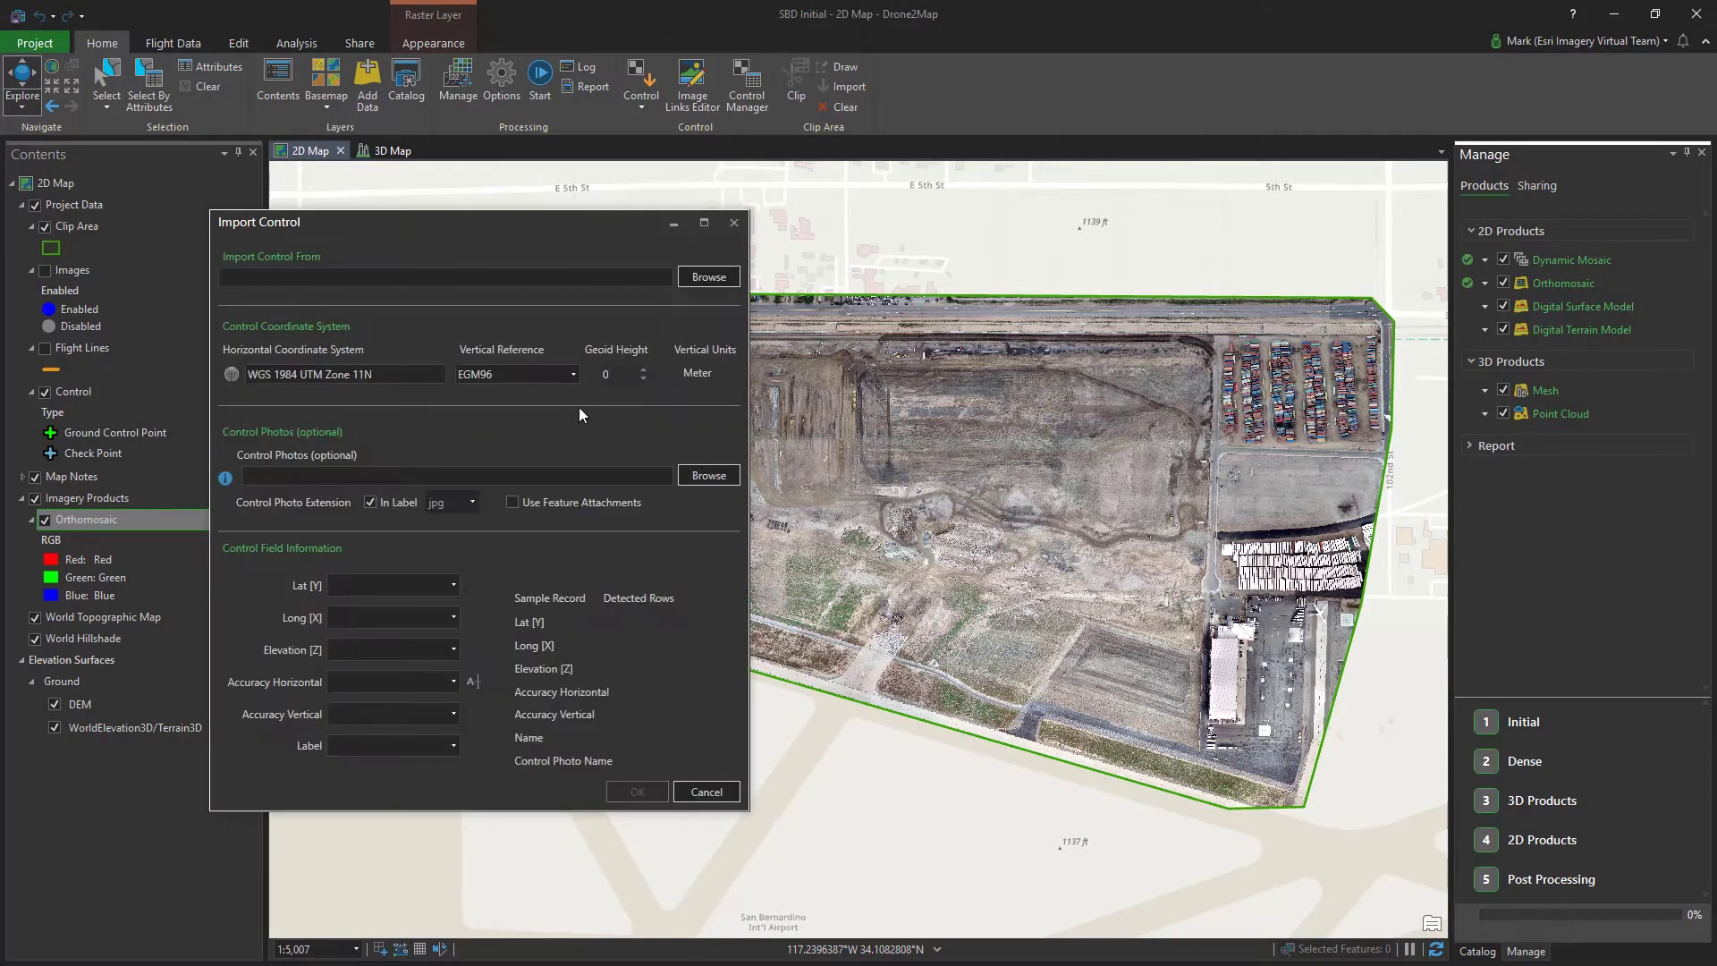
Choose the SBD_Control feature class from C:\_UC2020\SBD\GCPs\Control.gdb as the control source
left_click(708, 278)
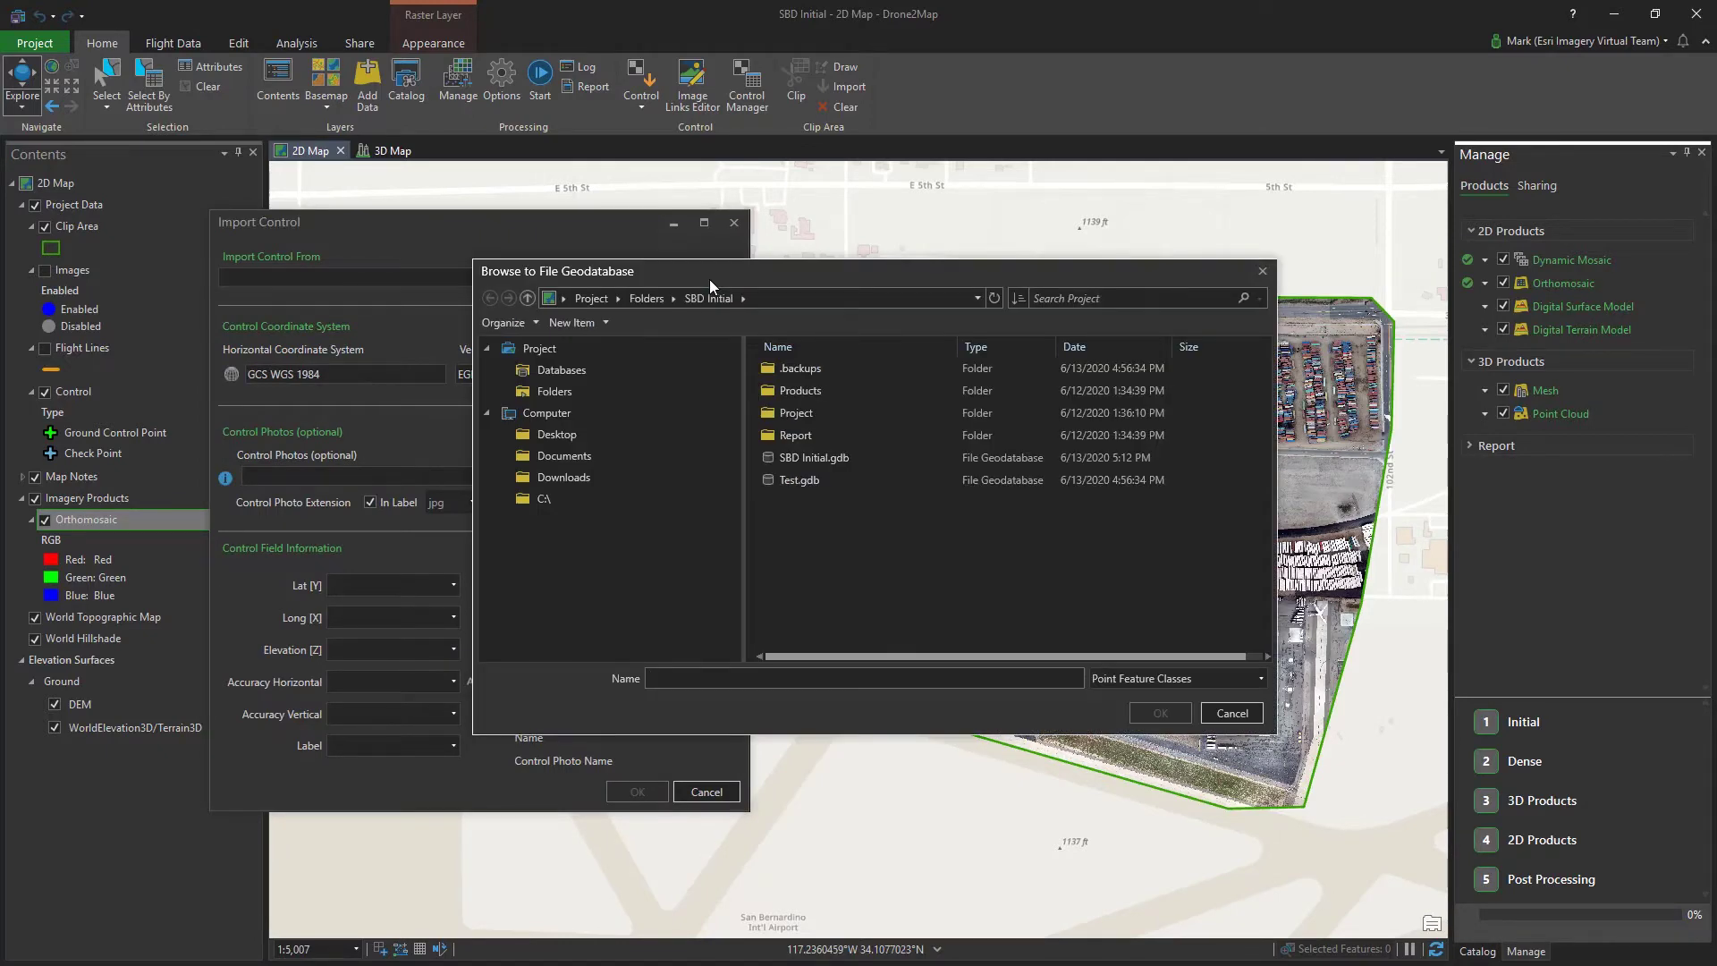
left_click(569, 497)
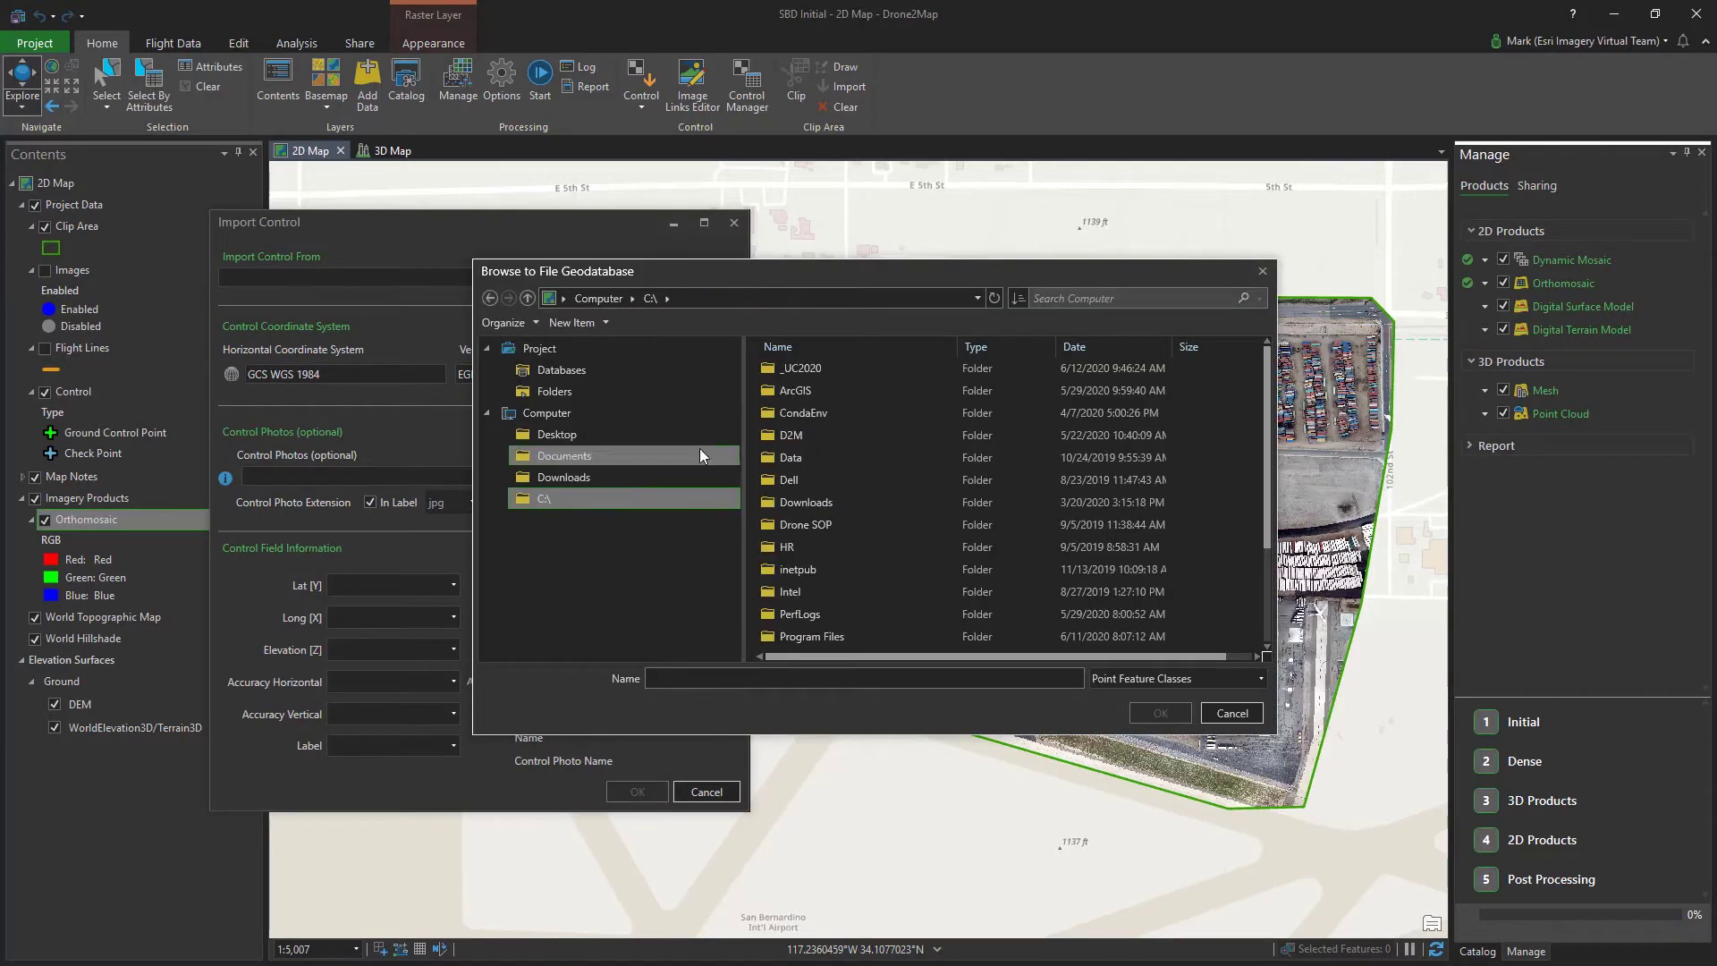
double_click(801, 367)
left_click(807, 390)
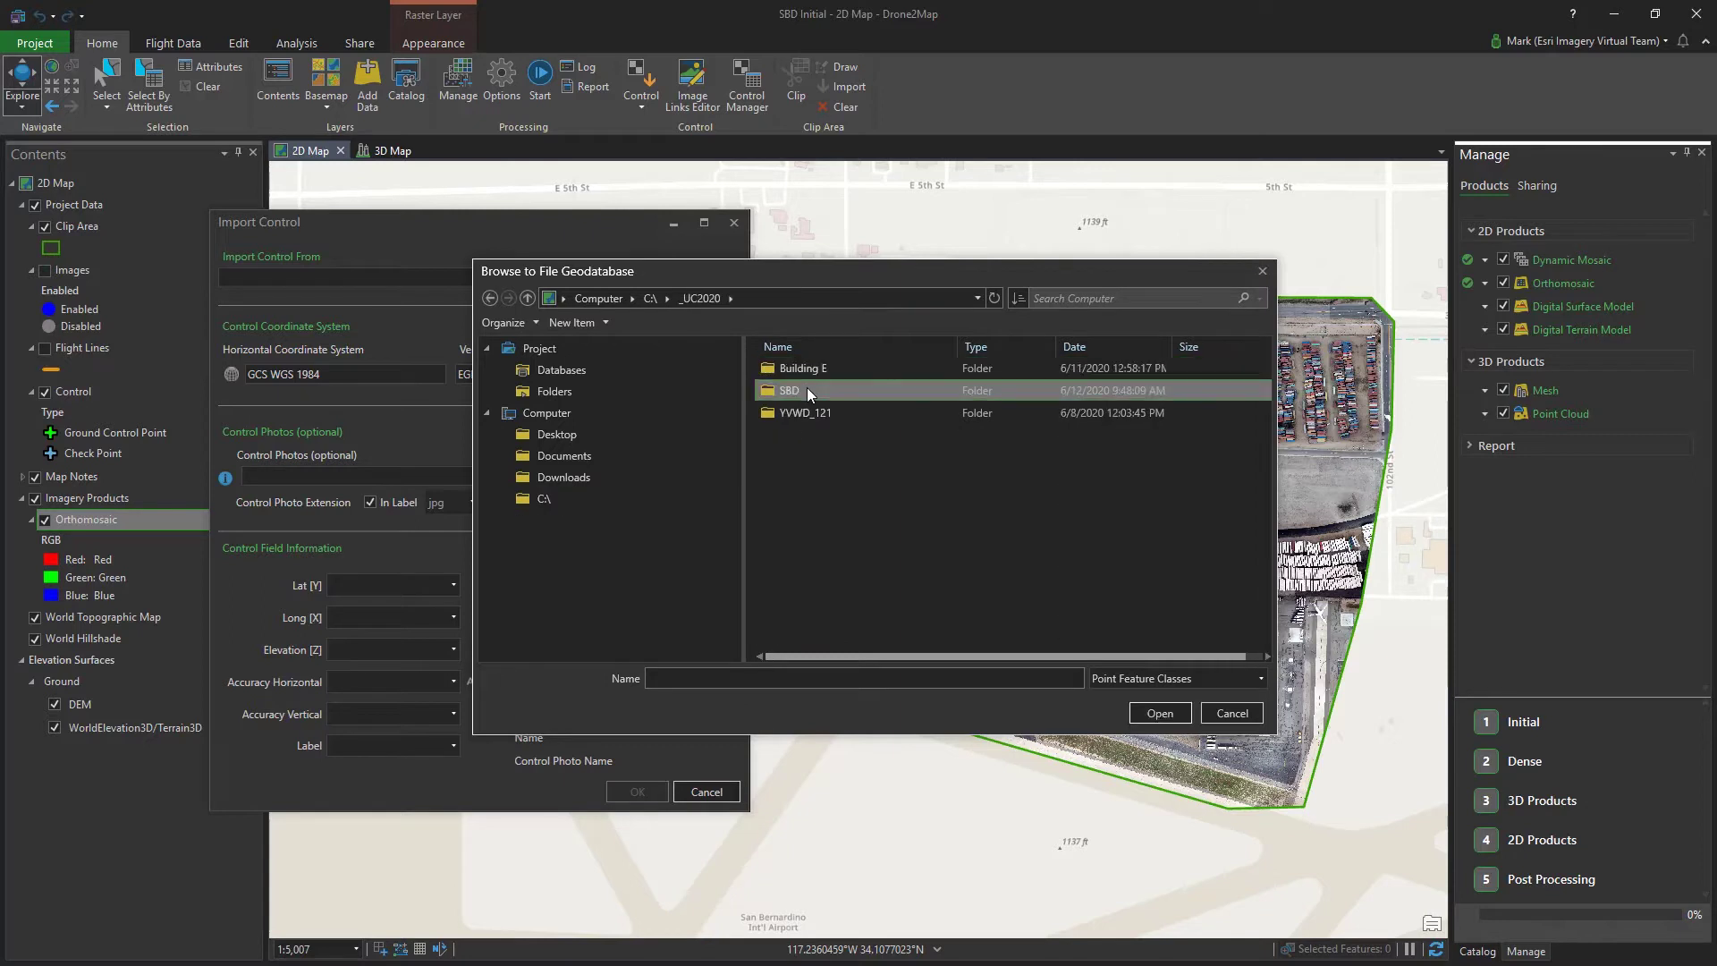
double_click(806, 390)
double_click(807, 390)
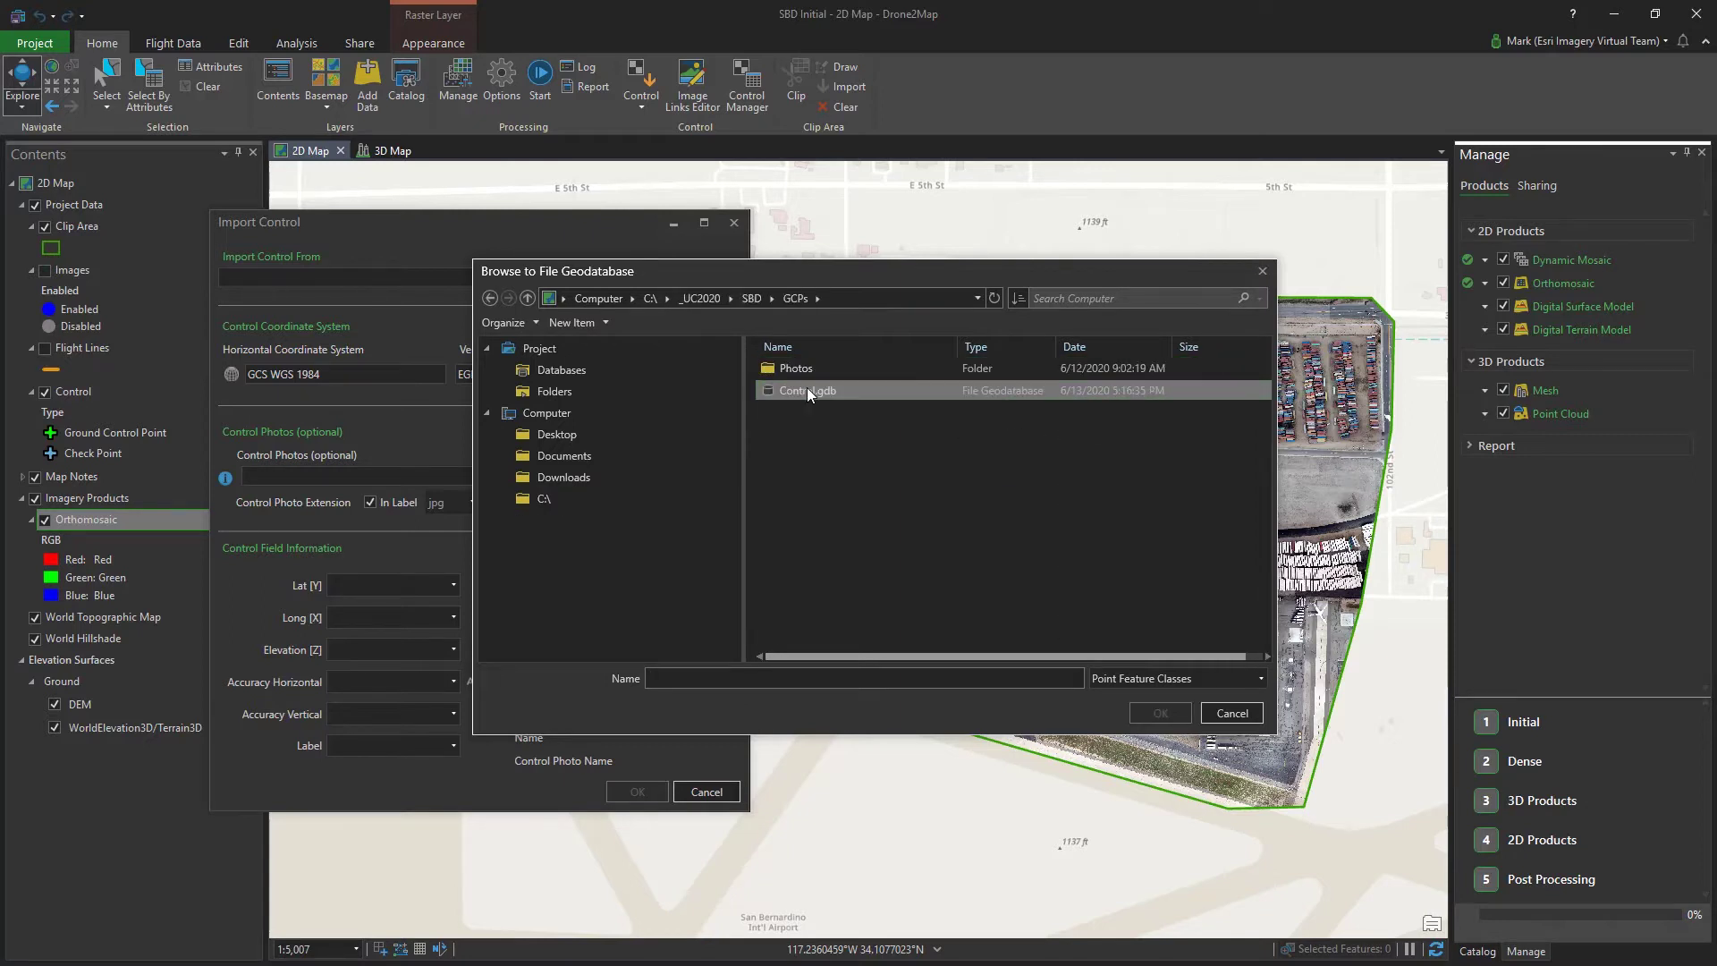
double_click(806, 390)
left_click(807, 371)
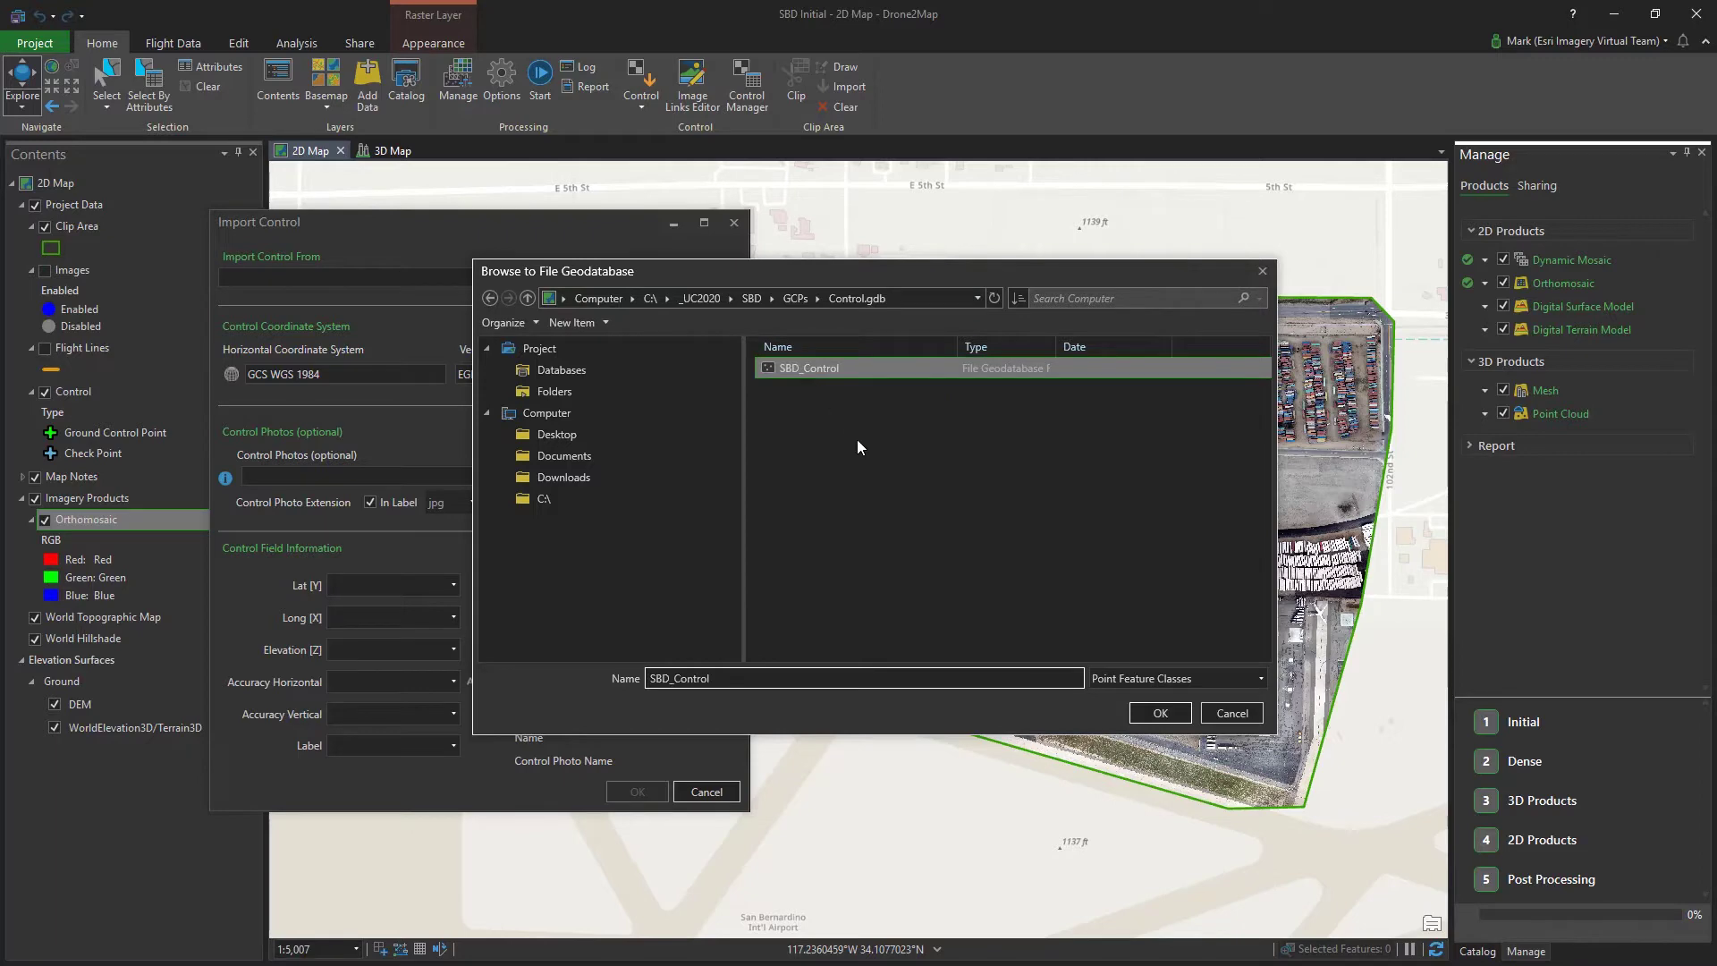
left_click(1168, 710)
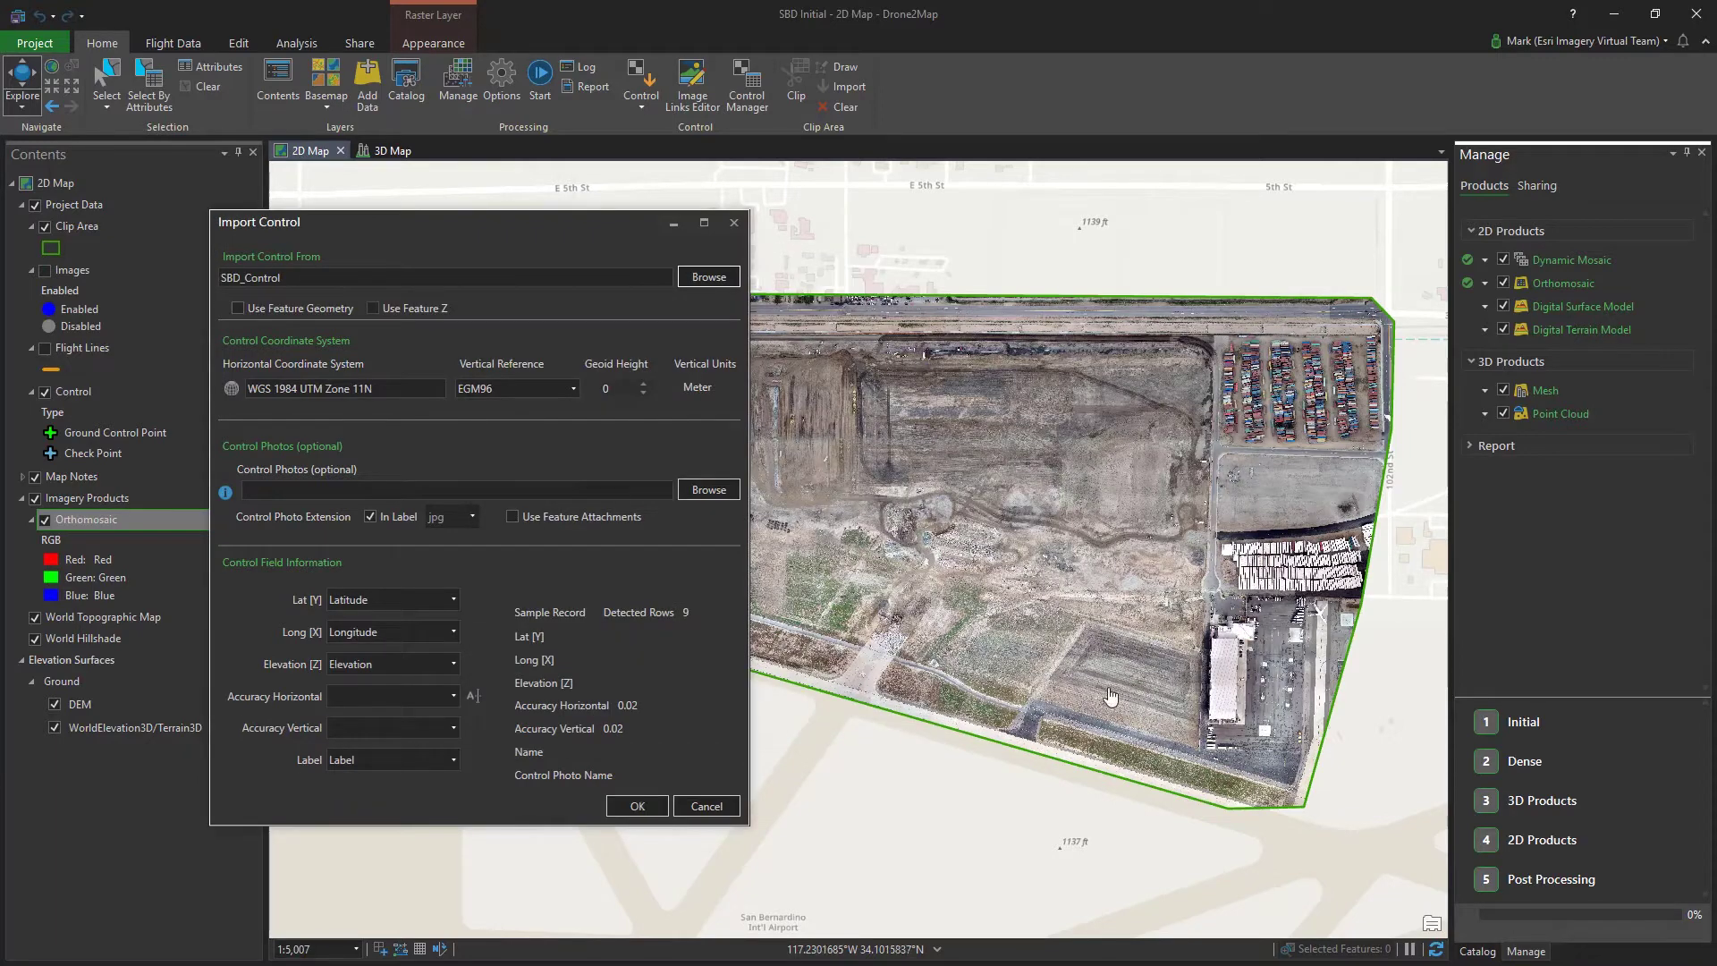
Import the control using feature geometry and feature Z, with XYAccuracy as horizontal accuracy and ZAccuracy as vertical accuracy
left_click(240, 307)
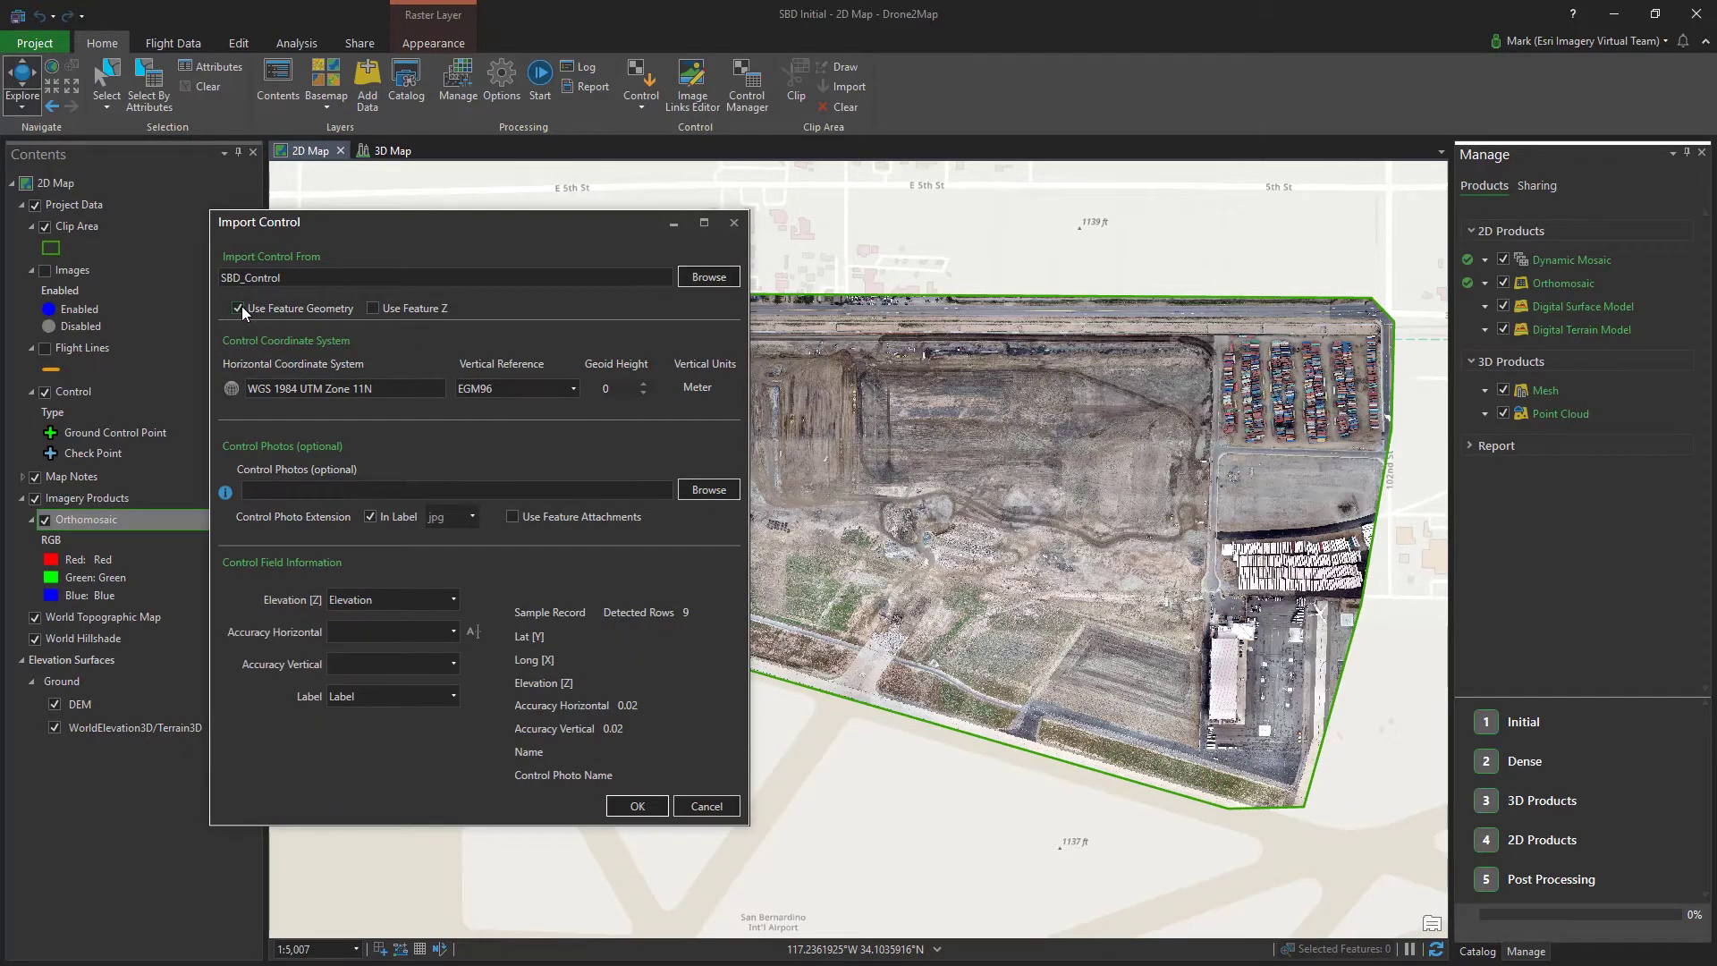
left_click(373, 307)
left_click(451, 593)
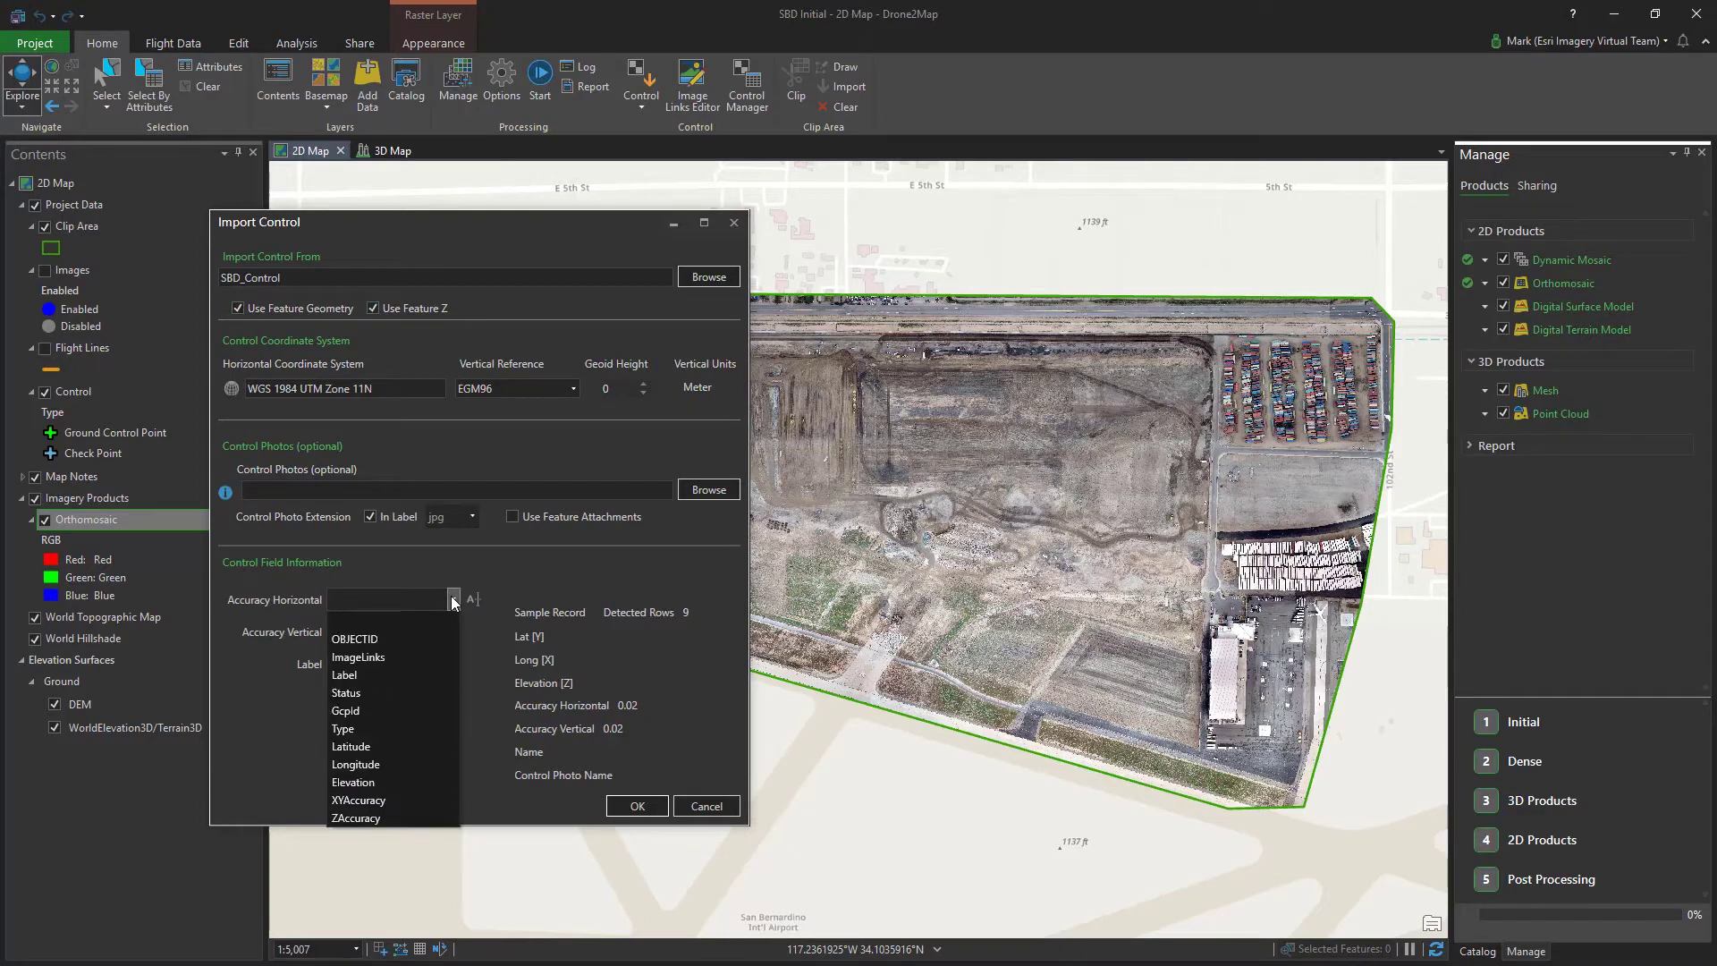
left_click(411, 793)
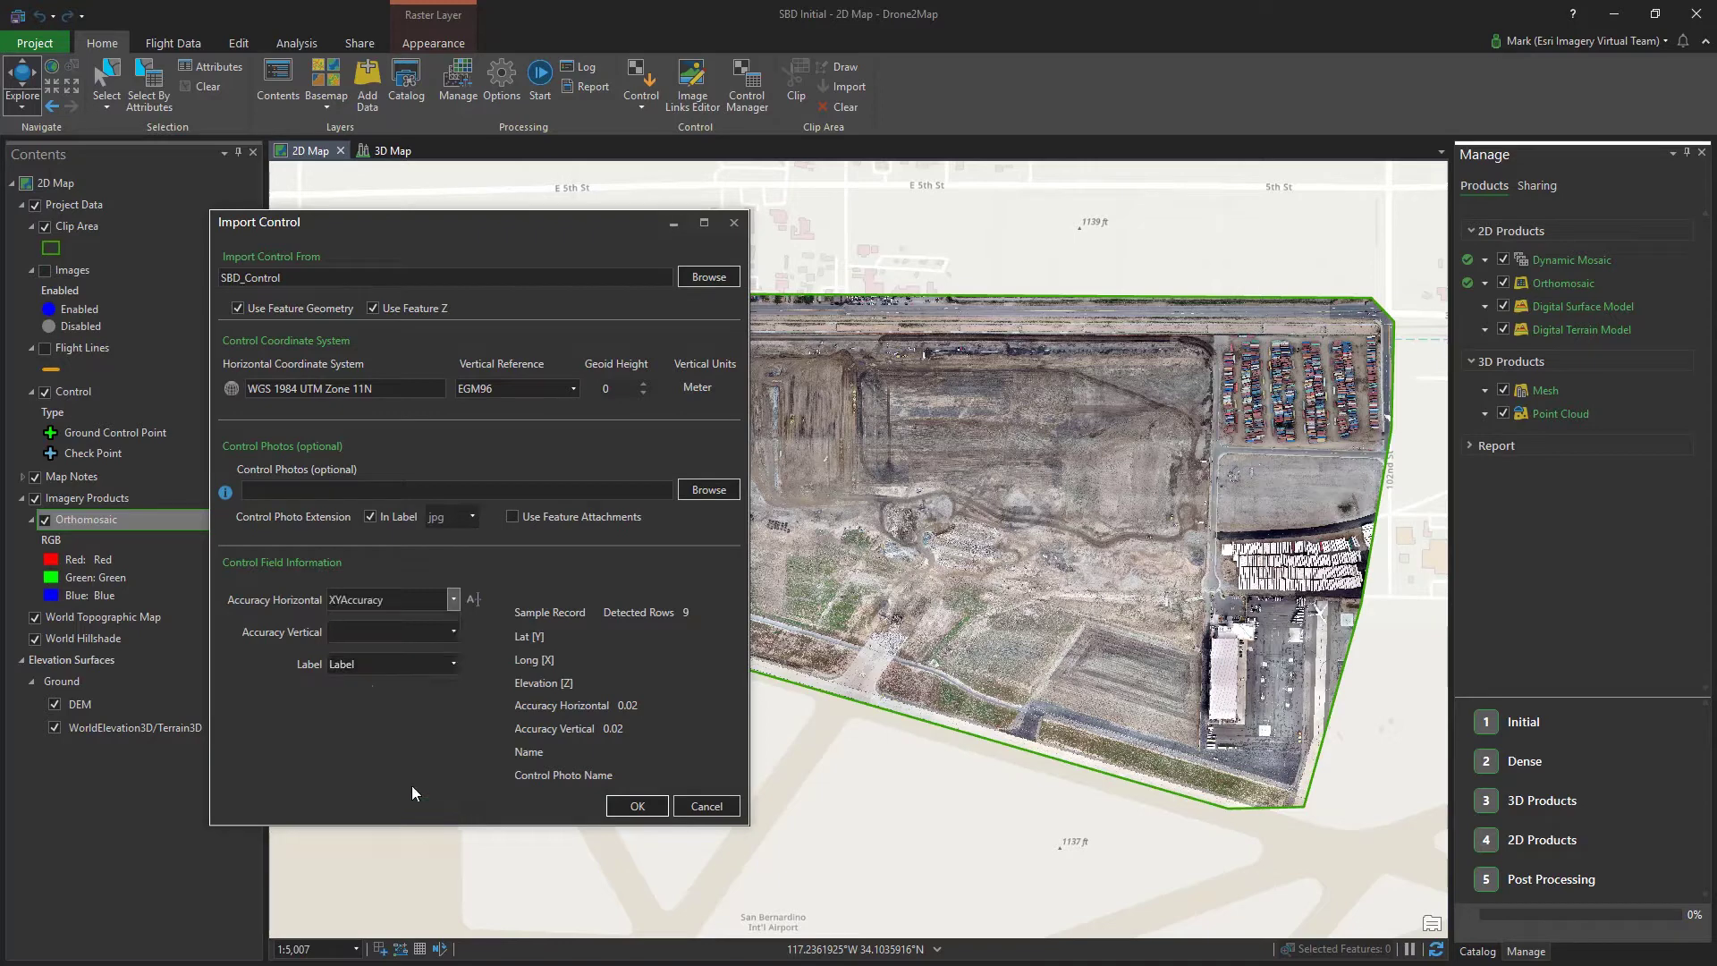
left_click(453, 631)
left_click(374, 844)
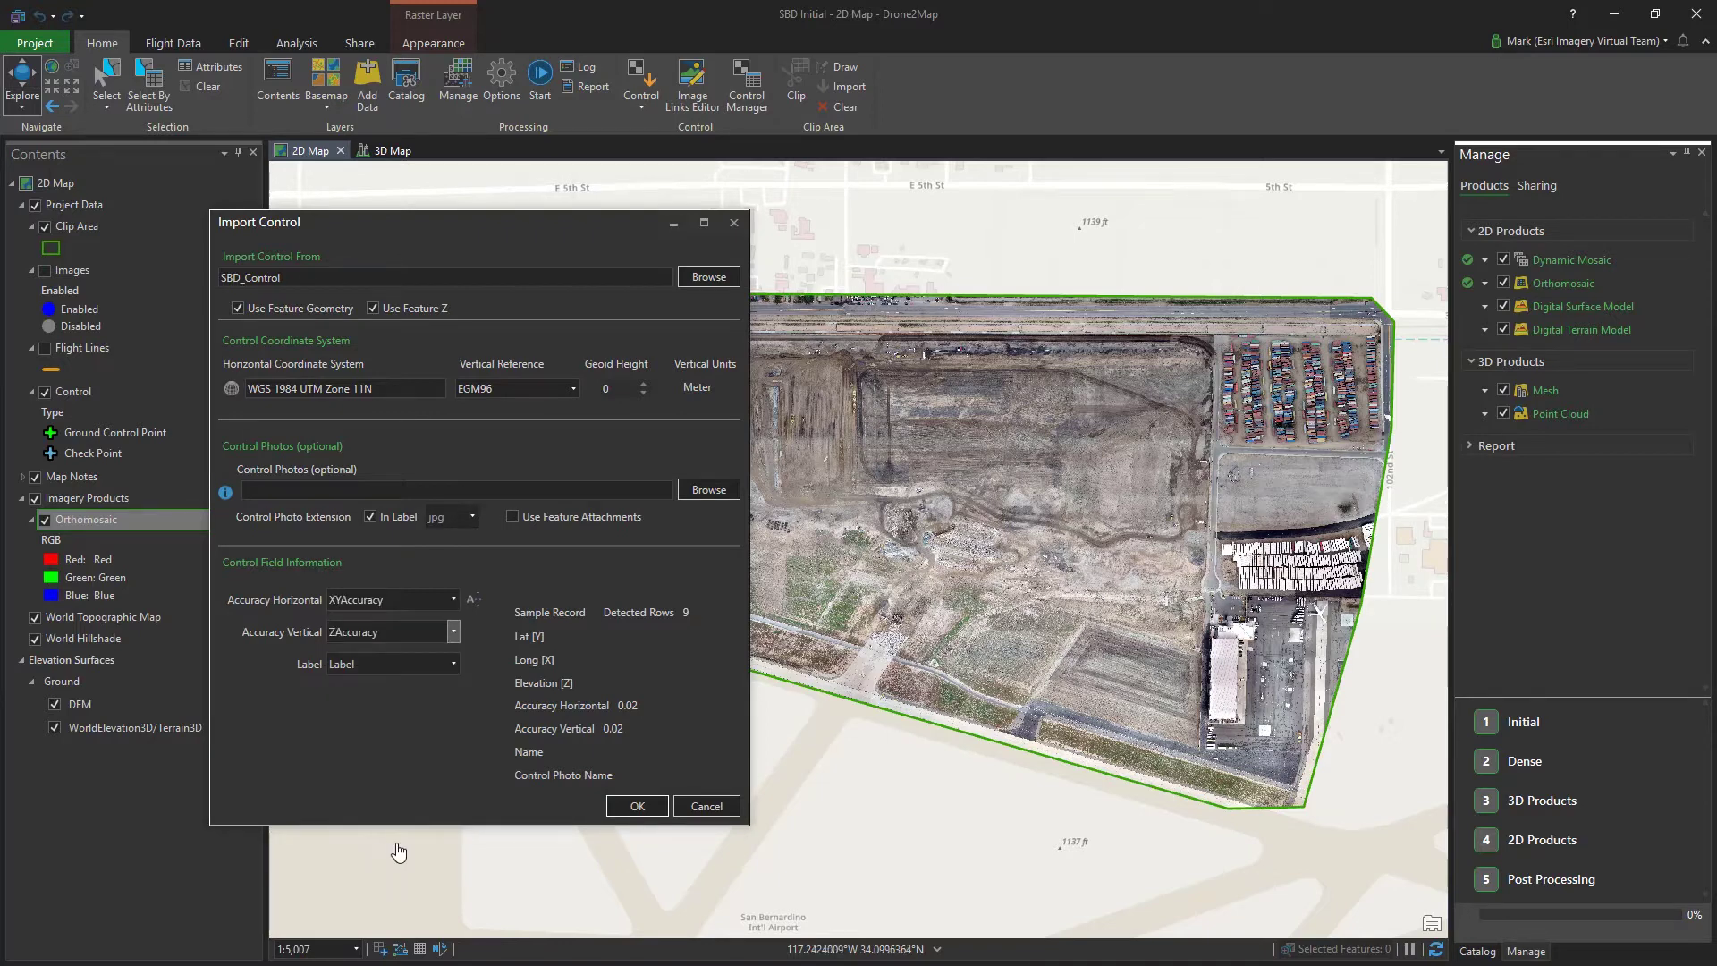
left_click(637, 805)
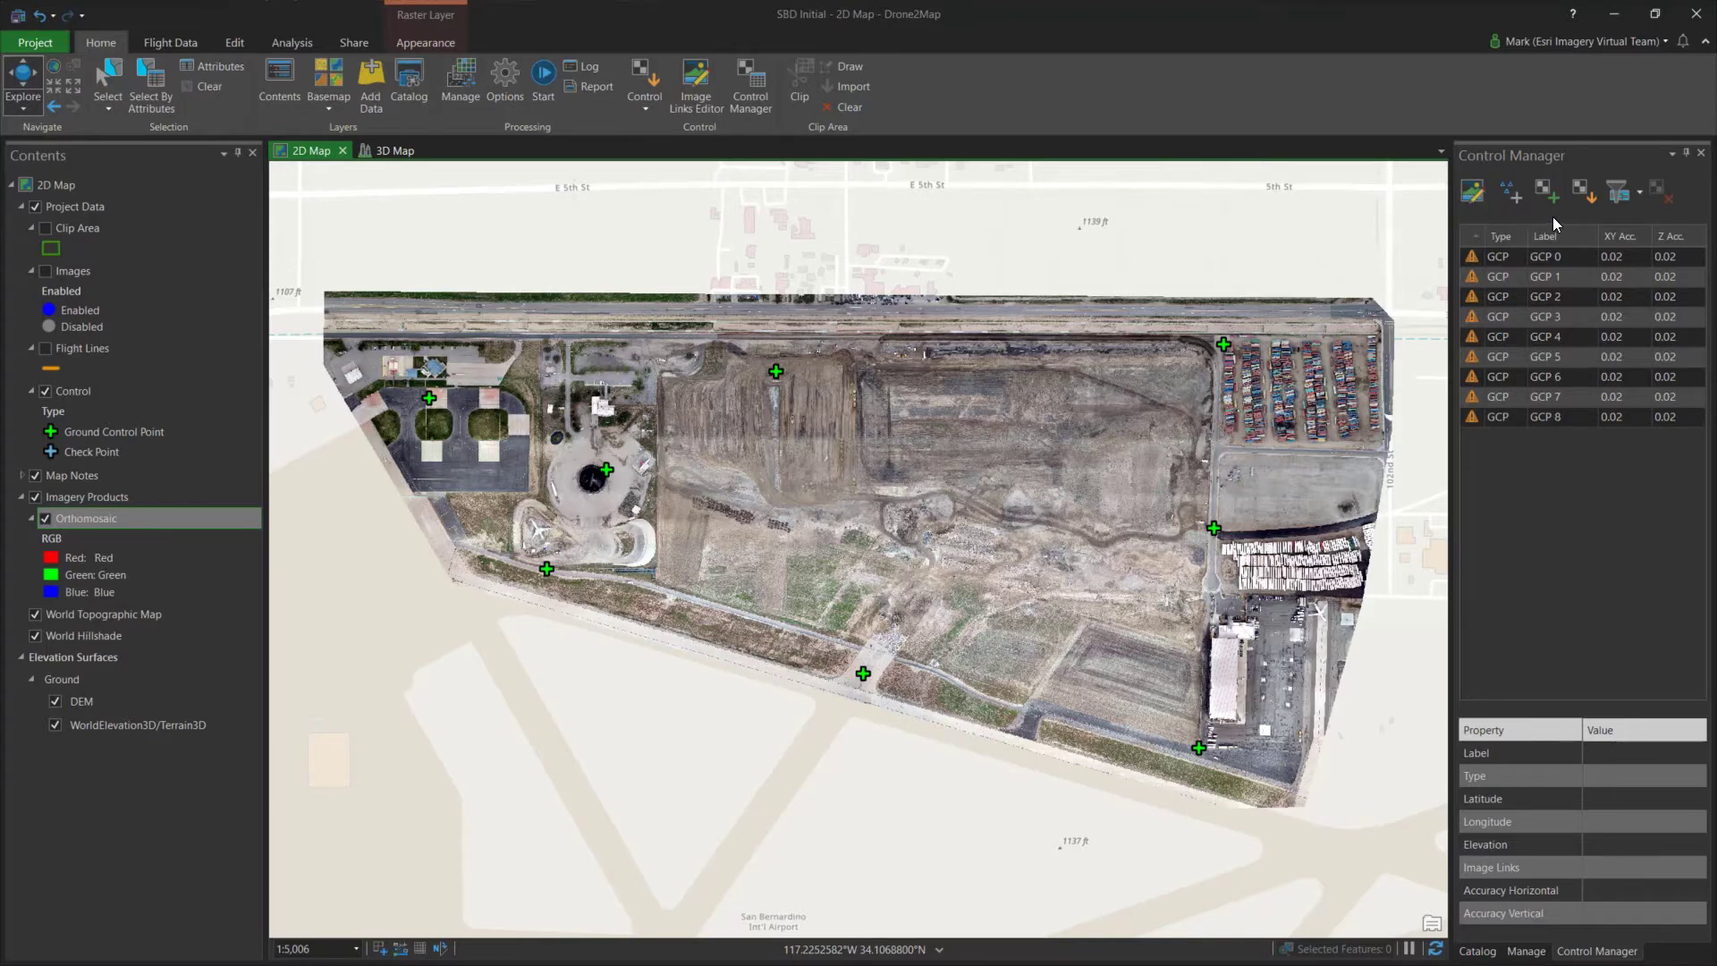
Open the image links for GCP 1 and link it in DJI10576.JPG at the pavement line intersection beside the red triangle
left_click(1483, 277)
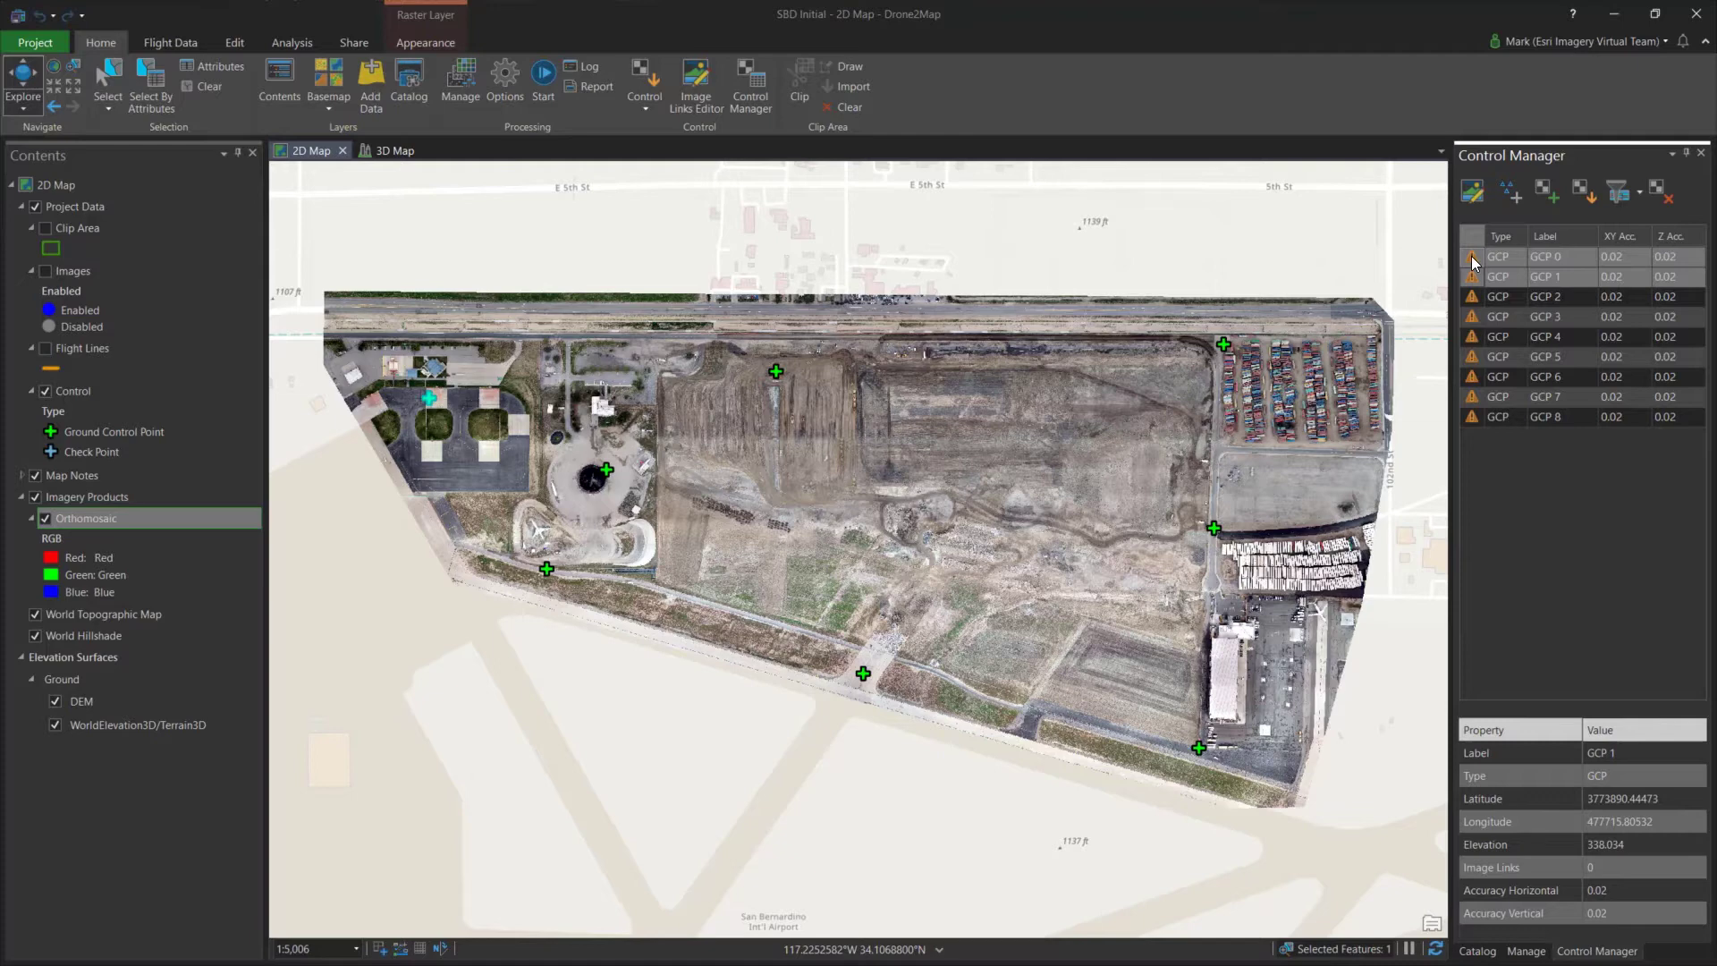
left_click(1473, 191)
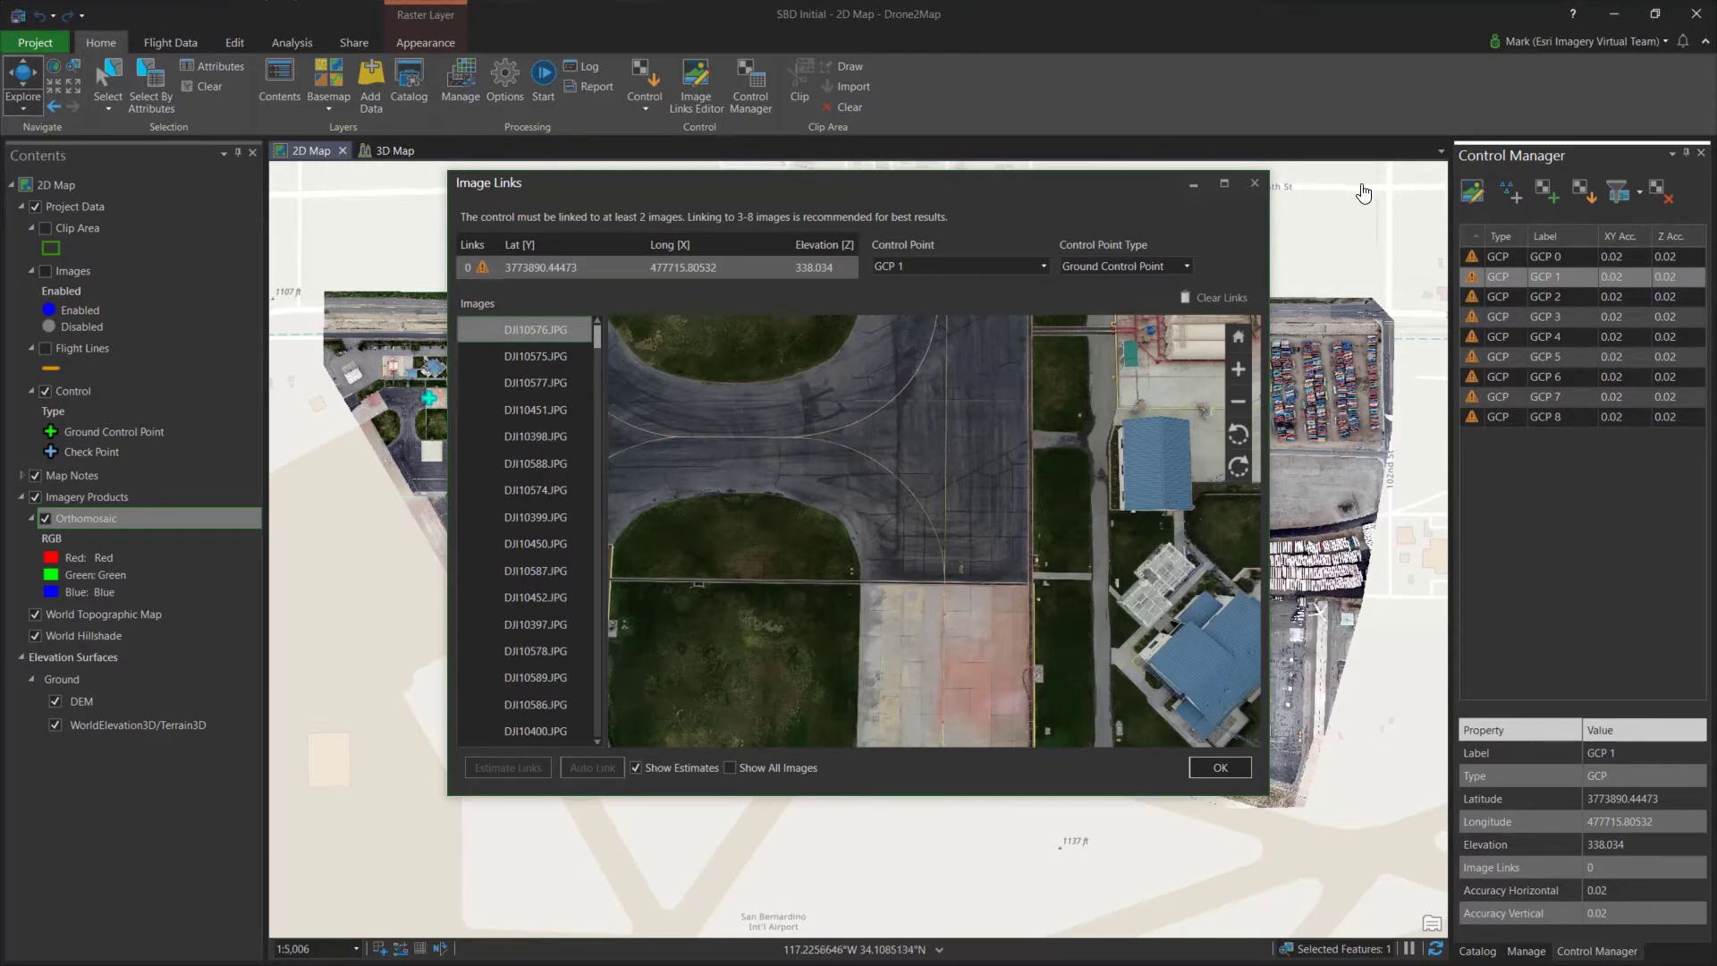
left_click_drag(1134, 184, 703, 130)
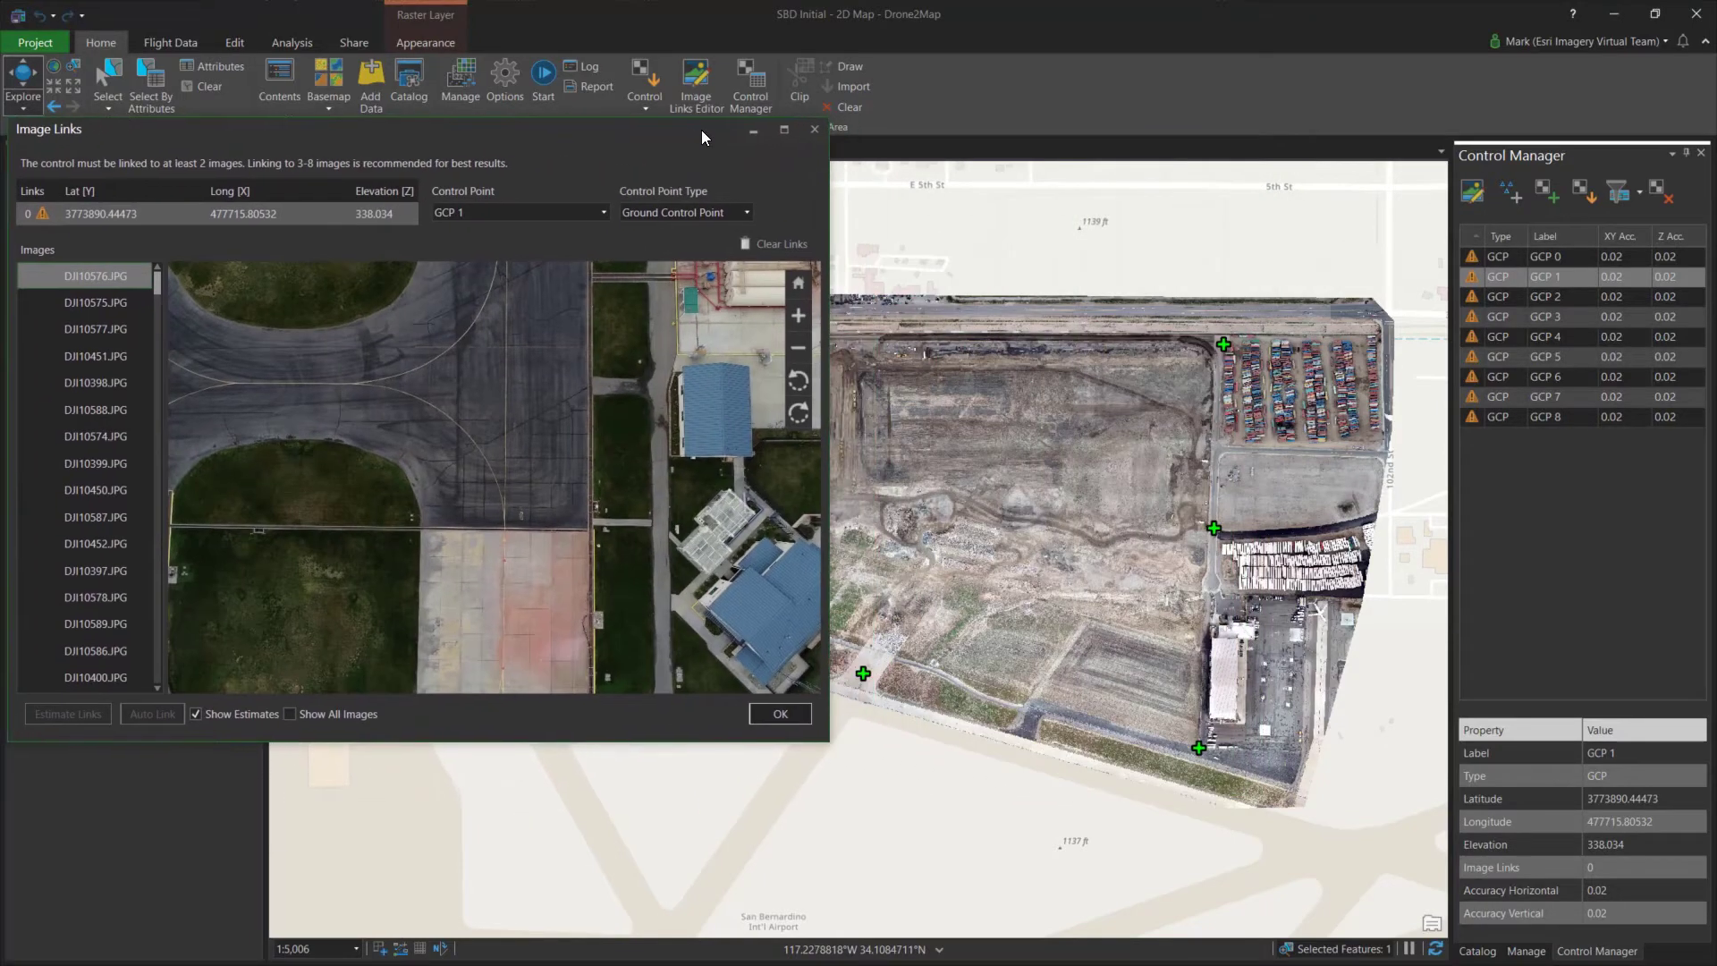
left_click_drag(1117, 581, 1446, 567)
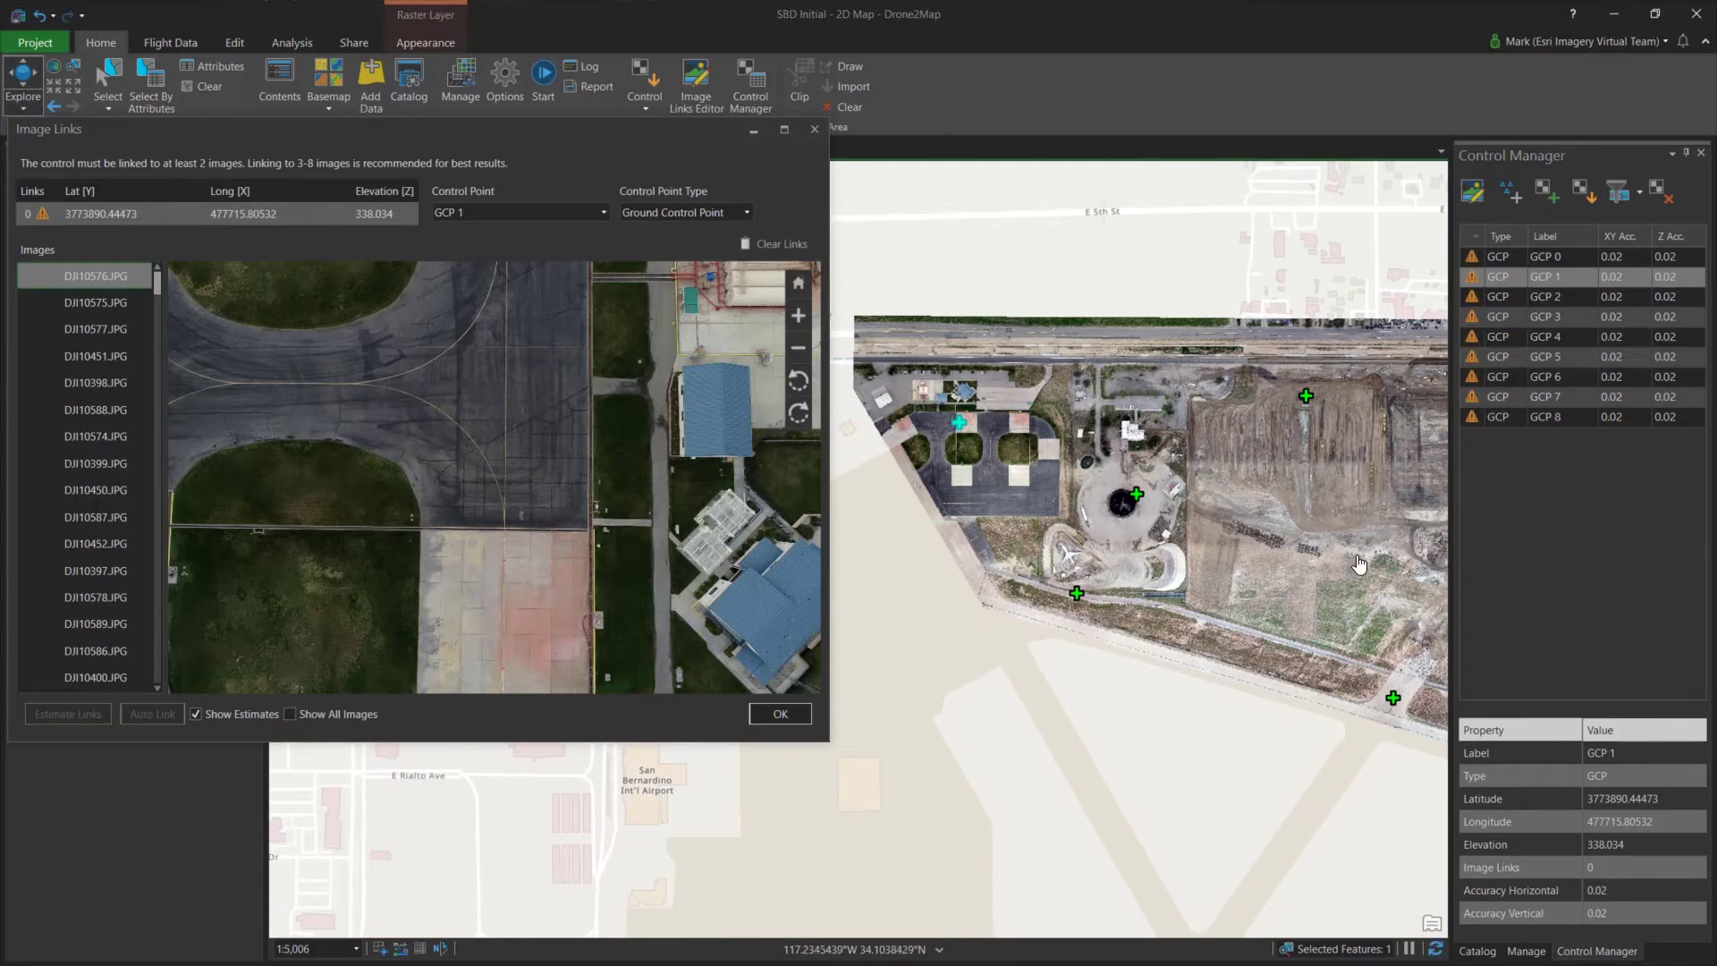
scroll(503, 556, "up", 2)
scroll(504, 556, "up", 3)
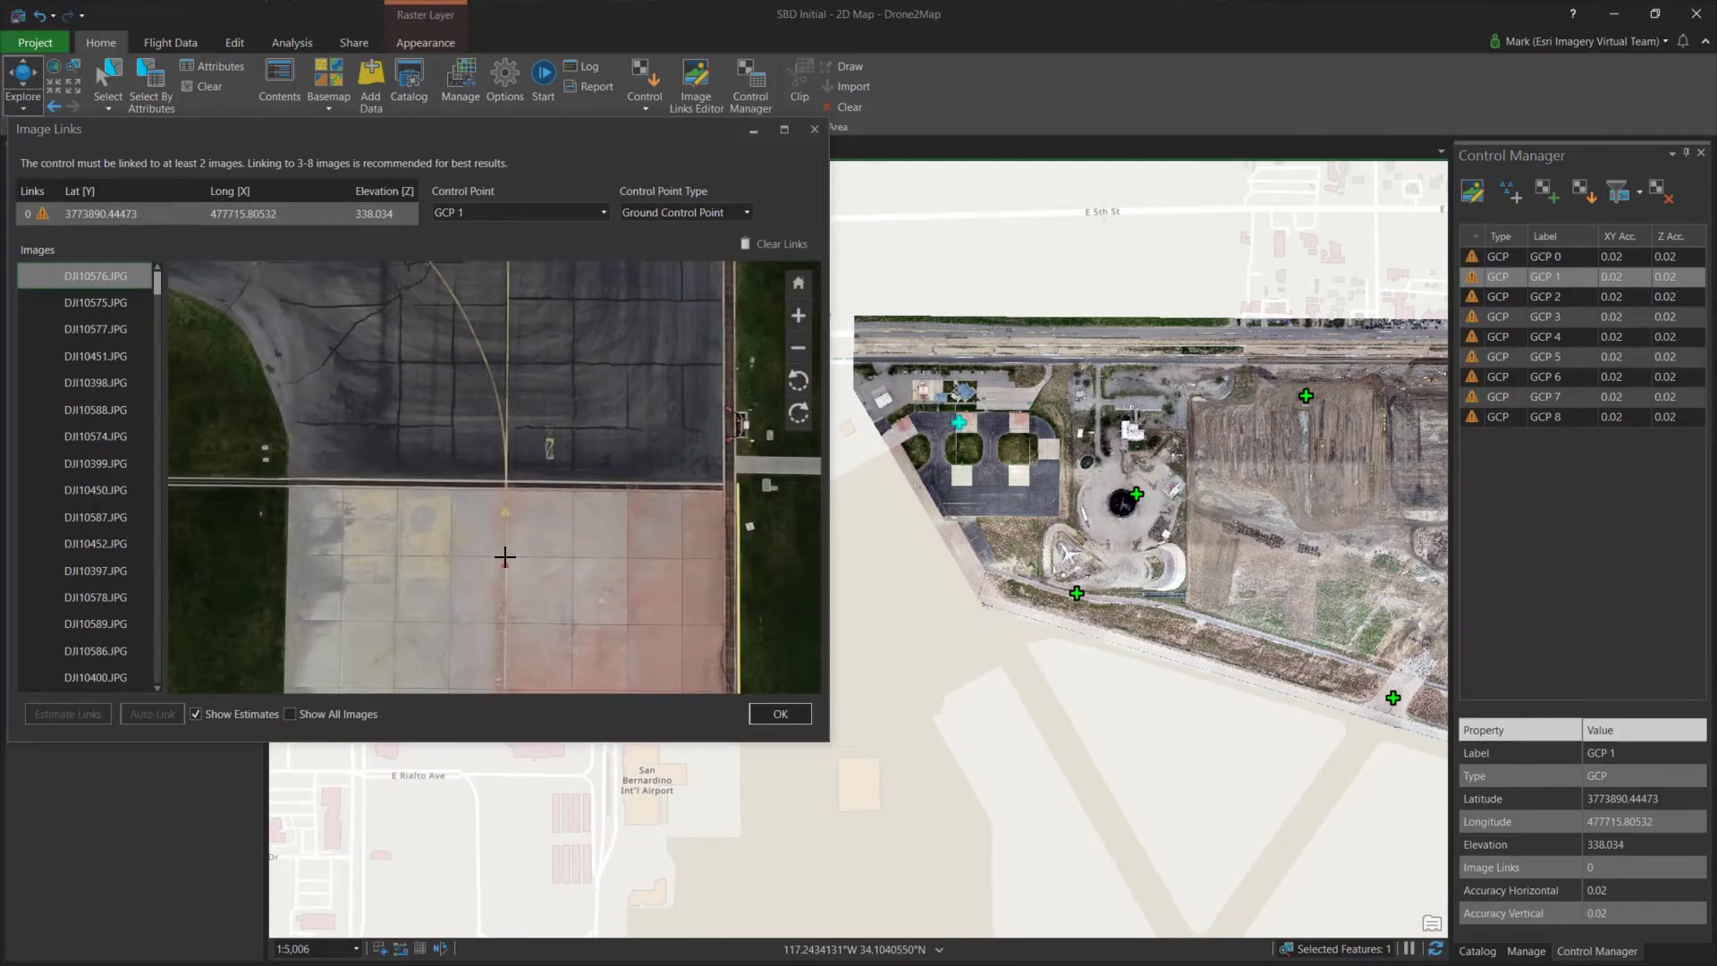
left_click(504, 554)
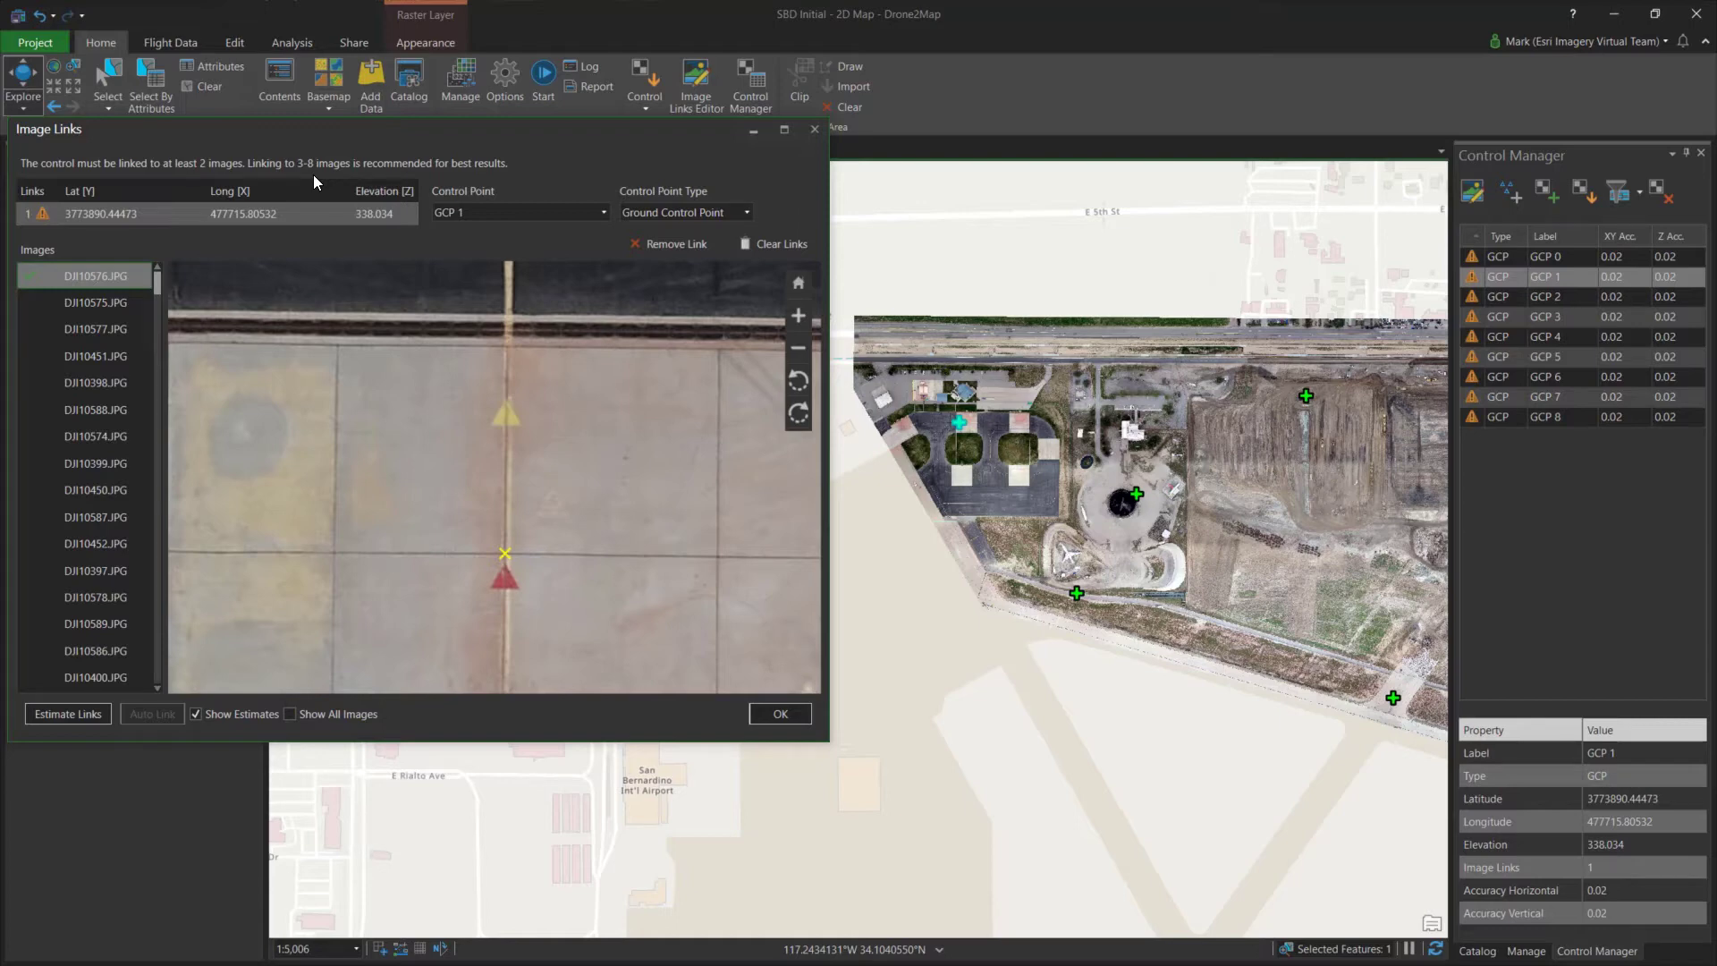
Estimate the GCP 1 links in the other images from the placed link in DJI10576.JPG
left_click(104, 301)
left_click(100, 327)
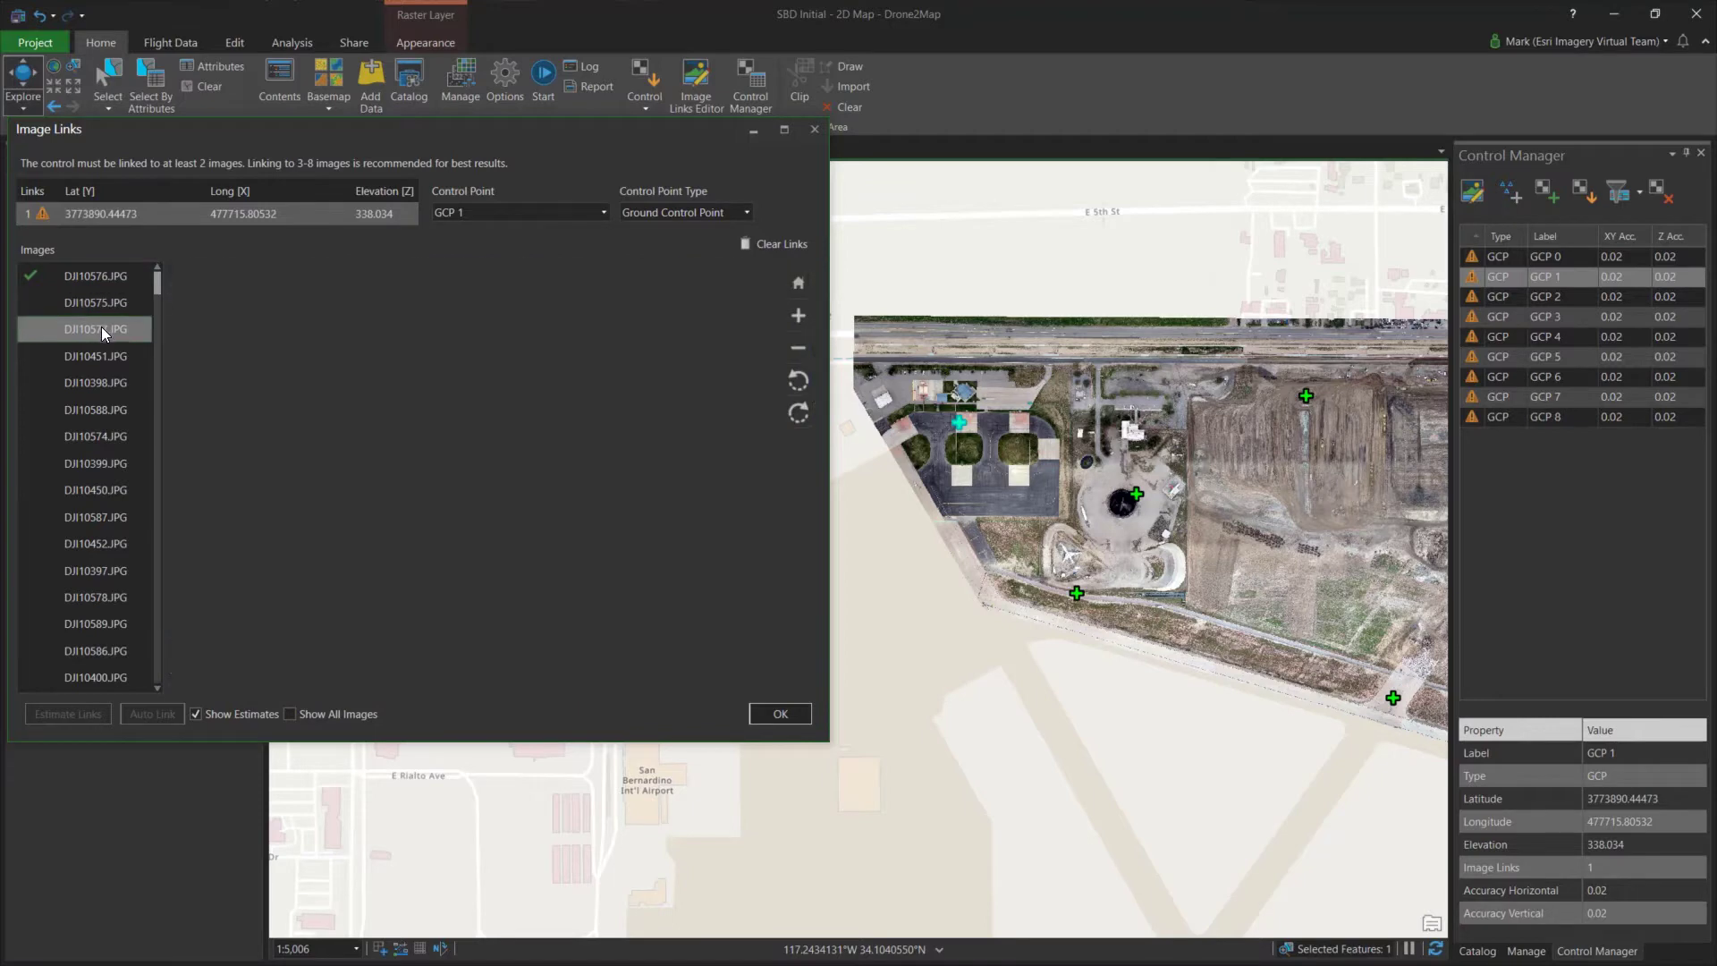
left_click(100, 354)
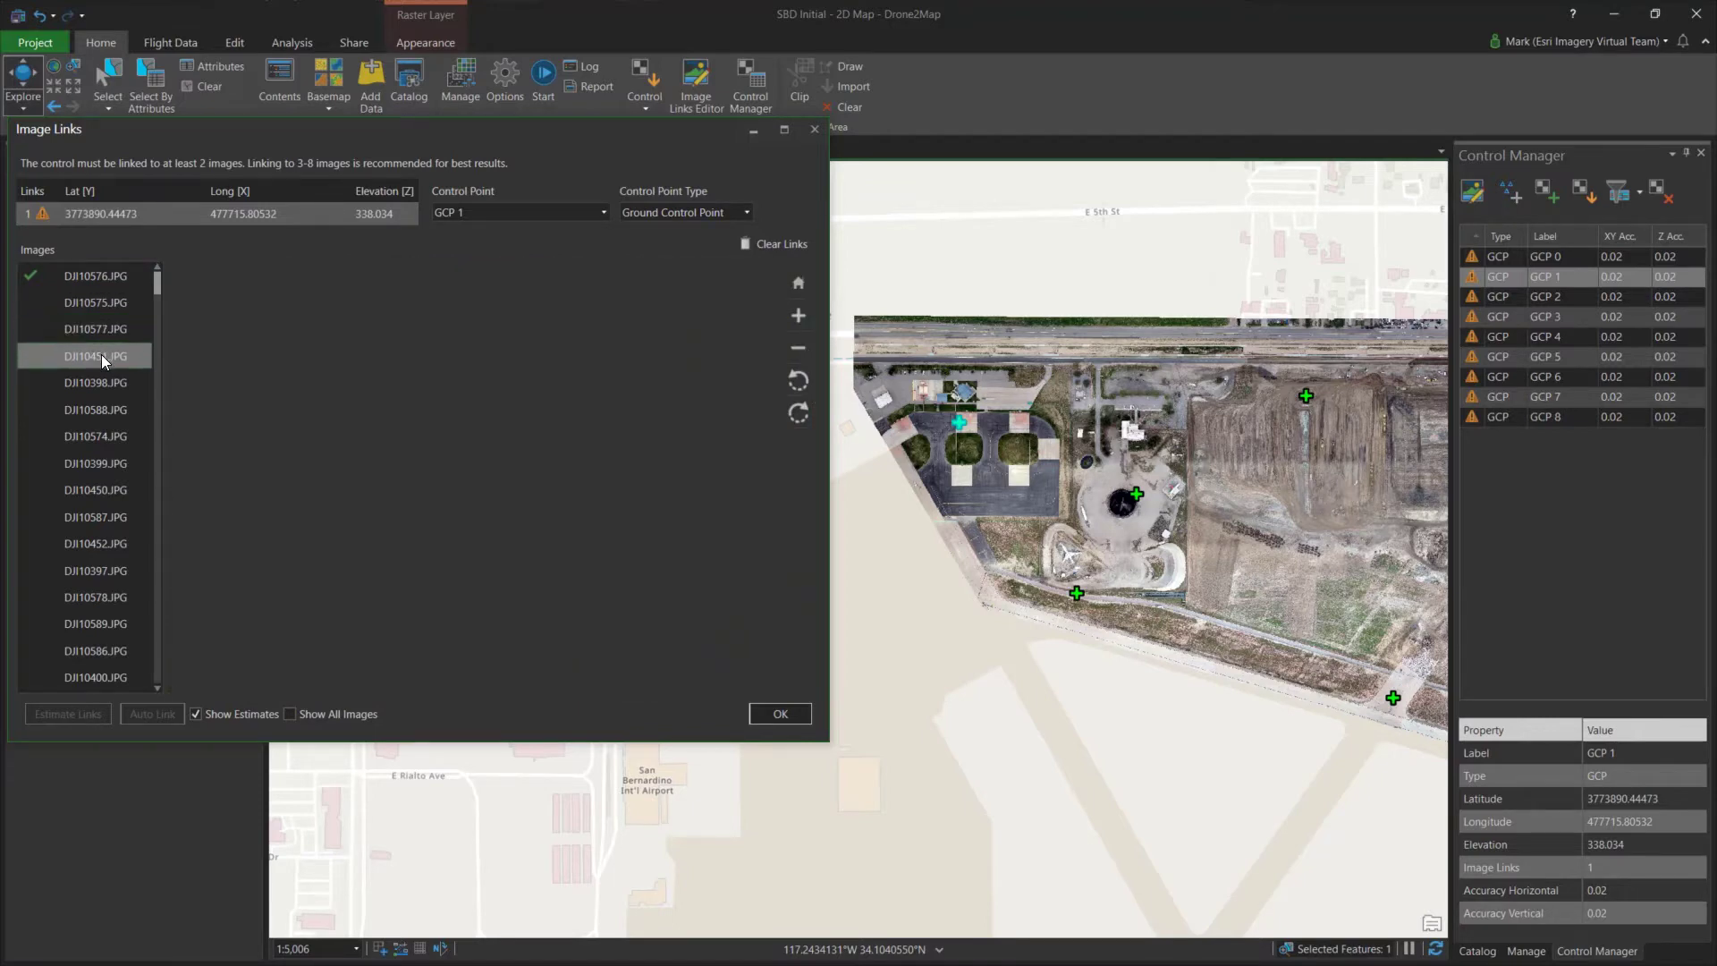
left_click(102, 276)
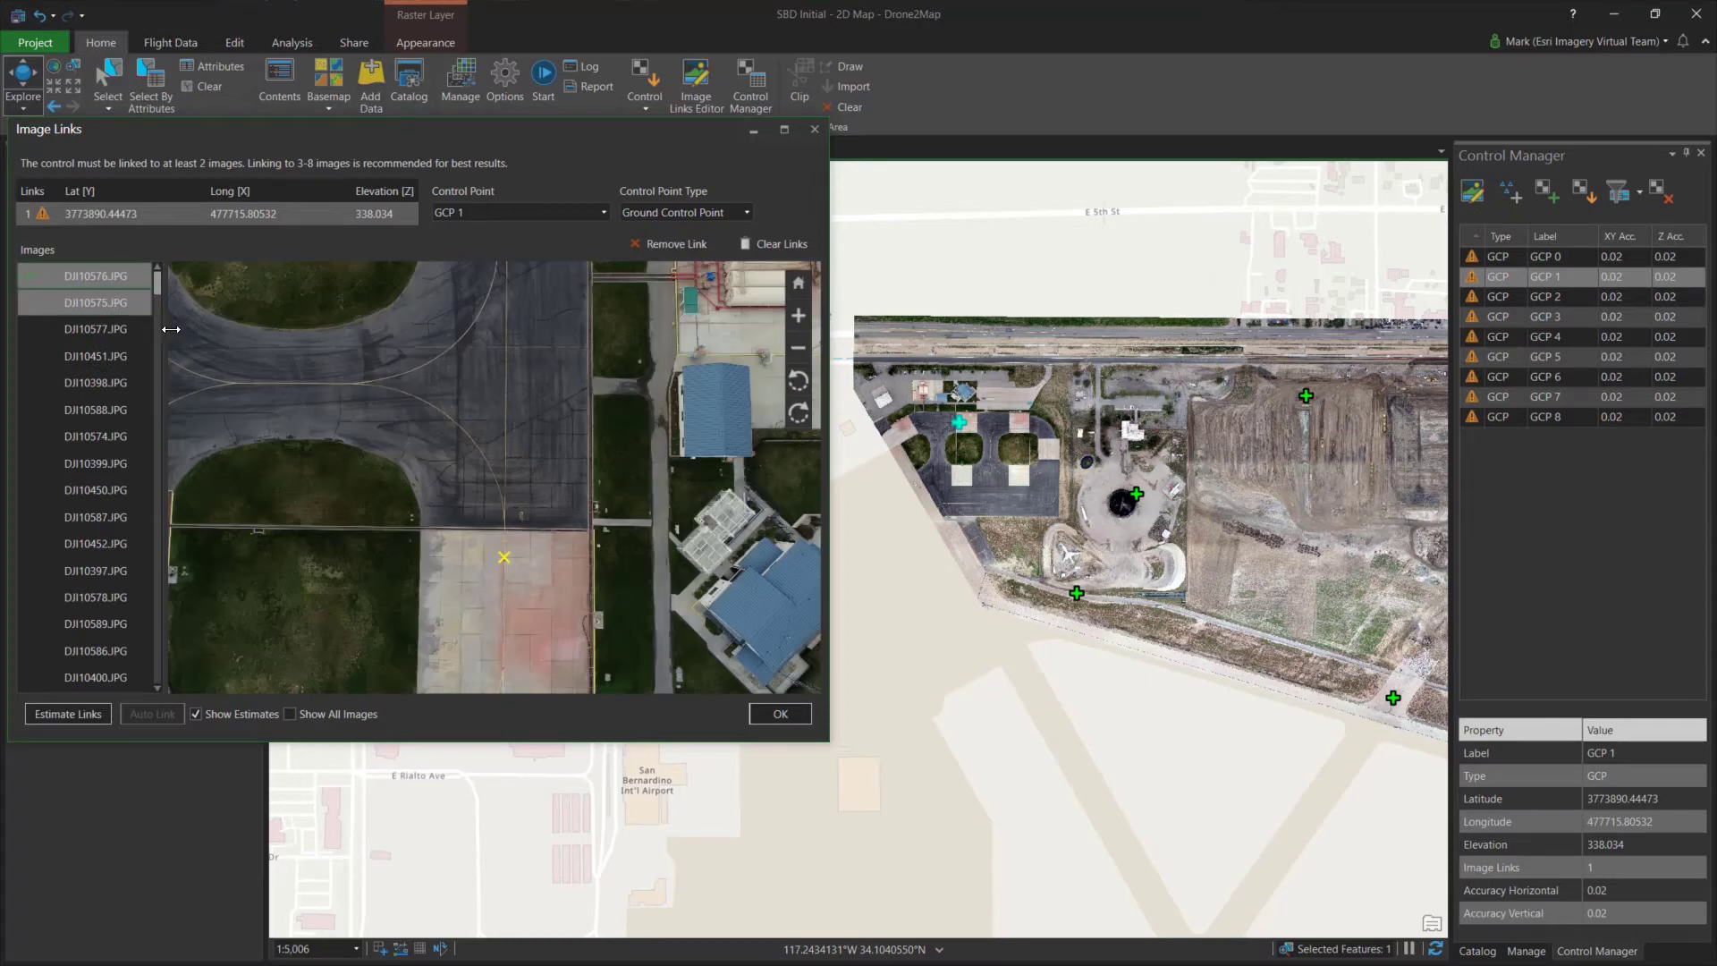
scroll(506, 561, "up", 5)
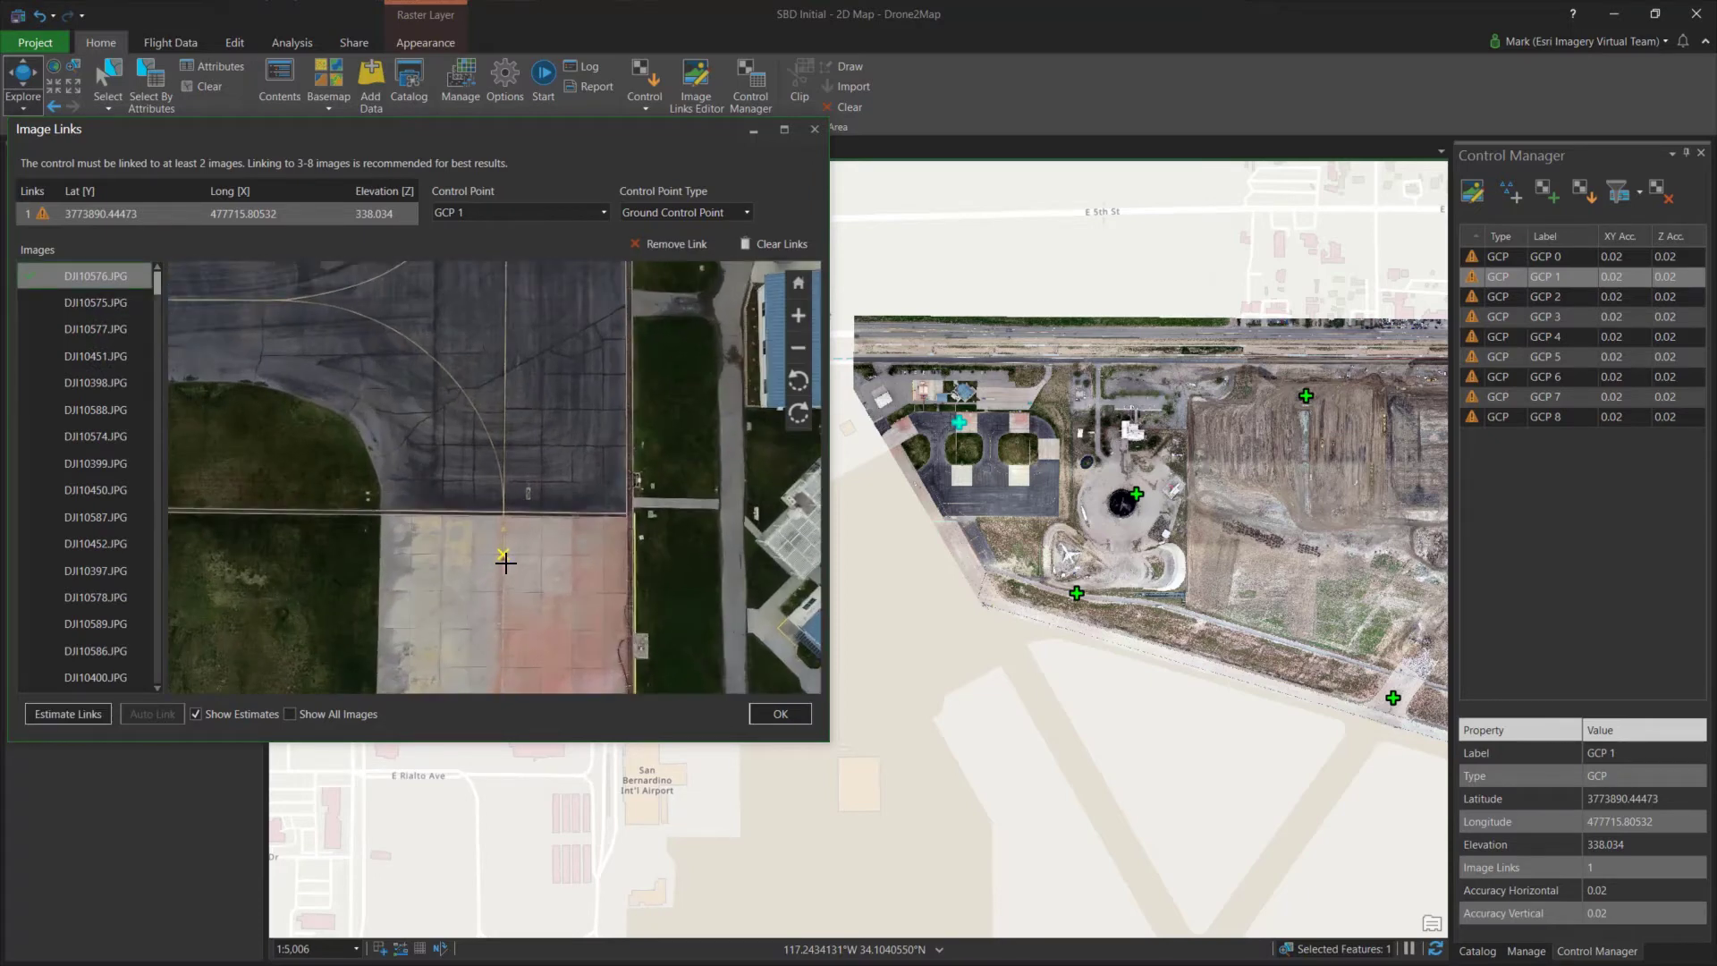
scroll(504, 562, "up", 3)
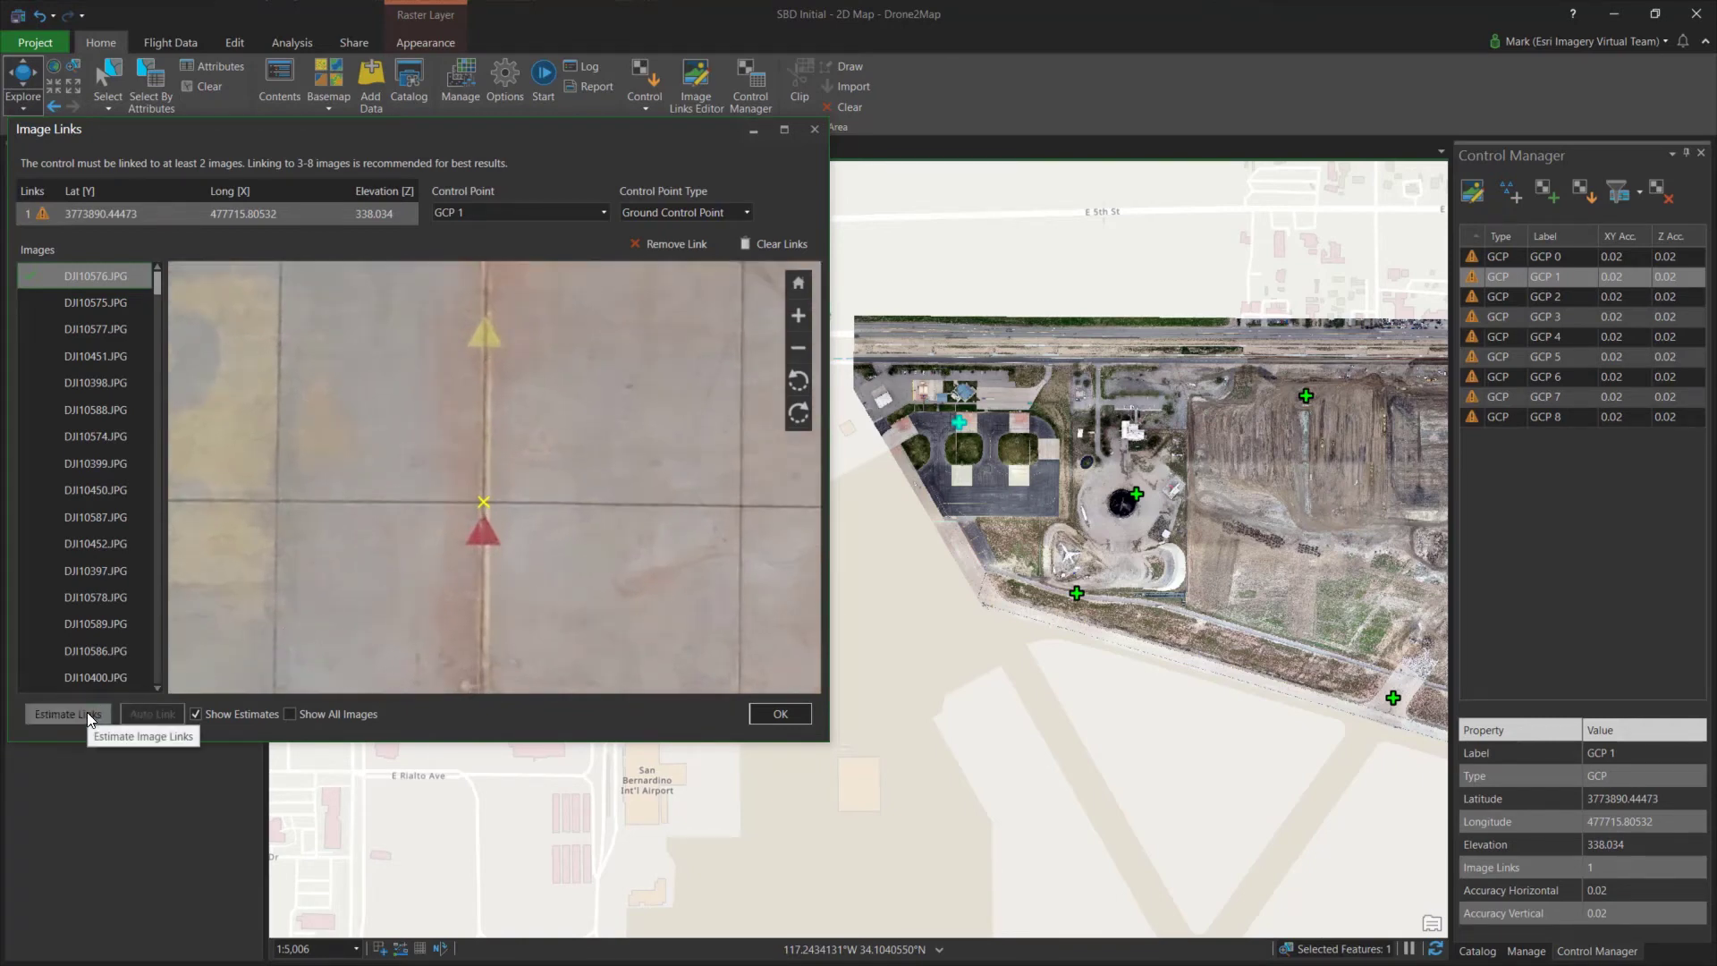
left_click(69, 726)
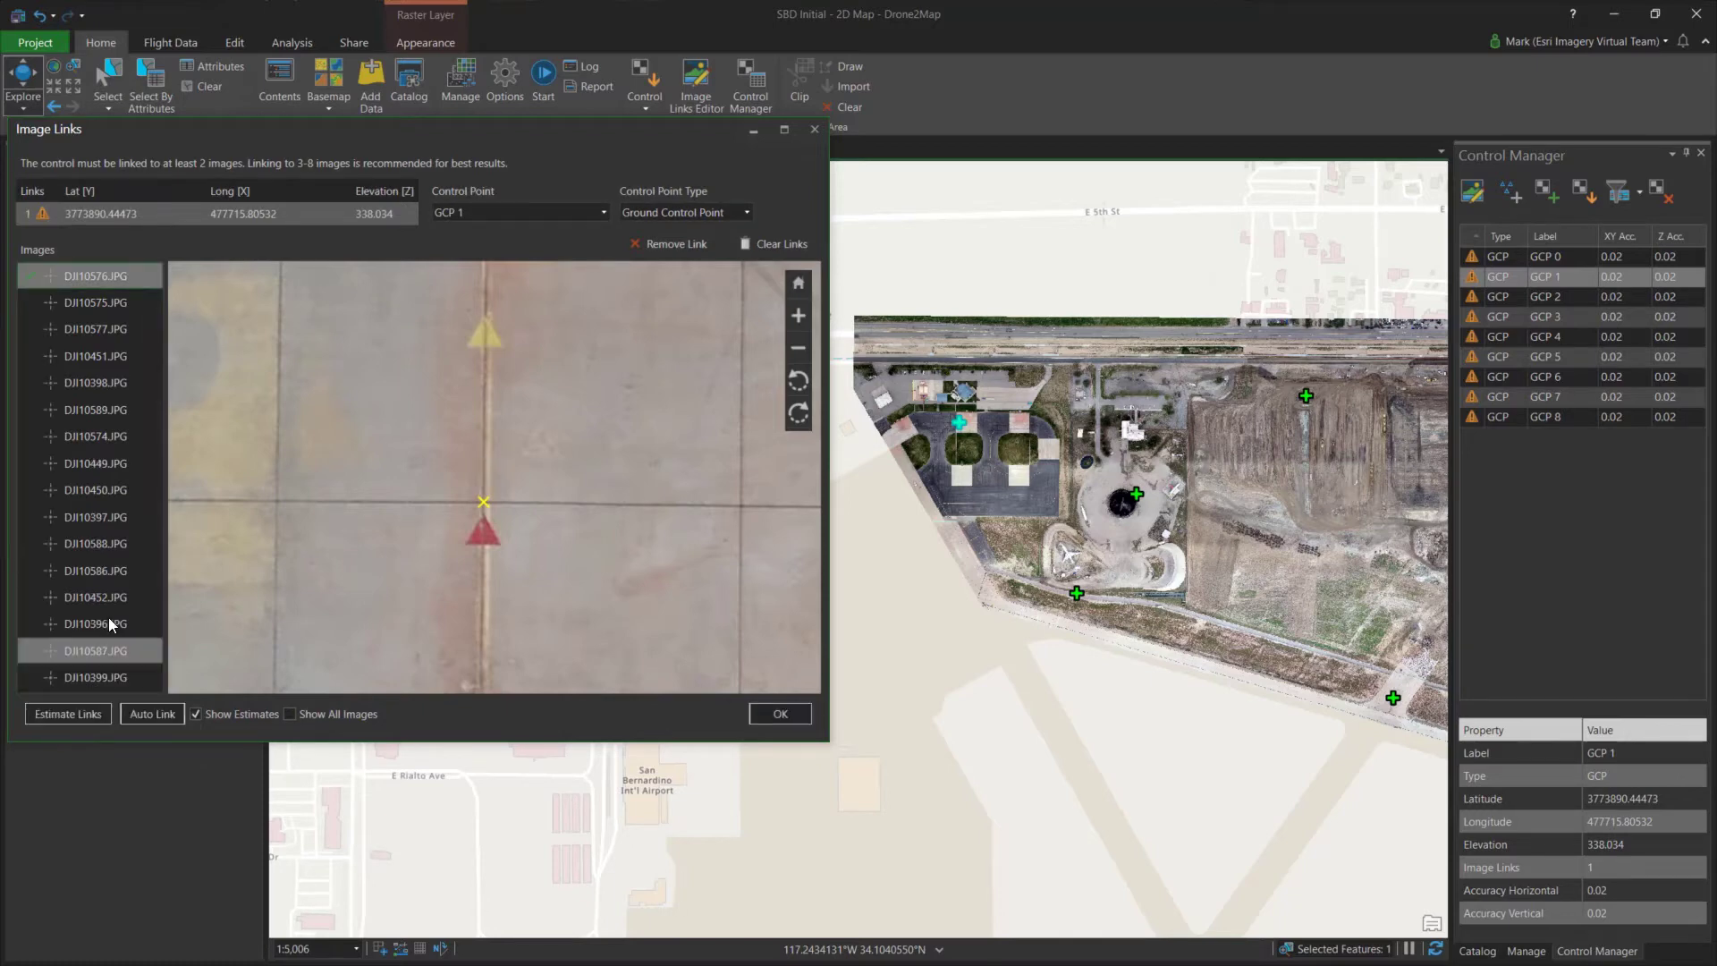
Check the estimated GCP 1 positions across the listed images and link the point in DJI10396.JPG at the line intersection
left_click(123, 329)
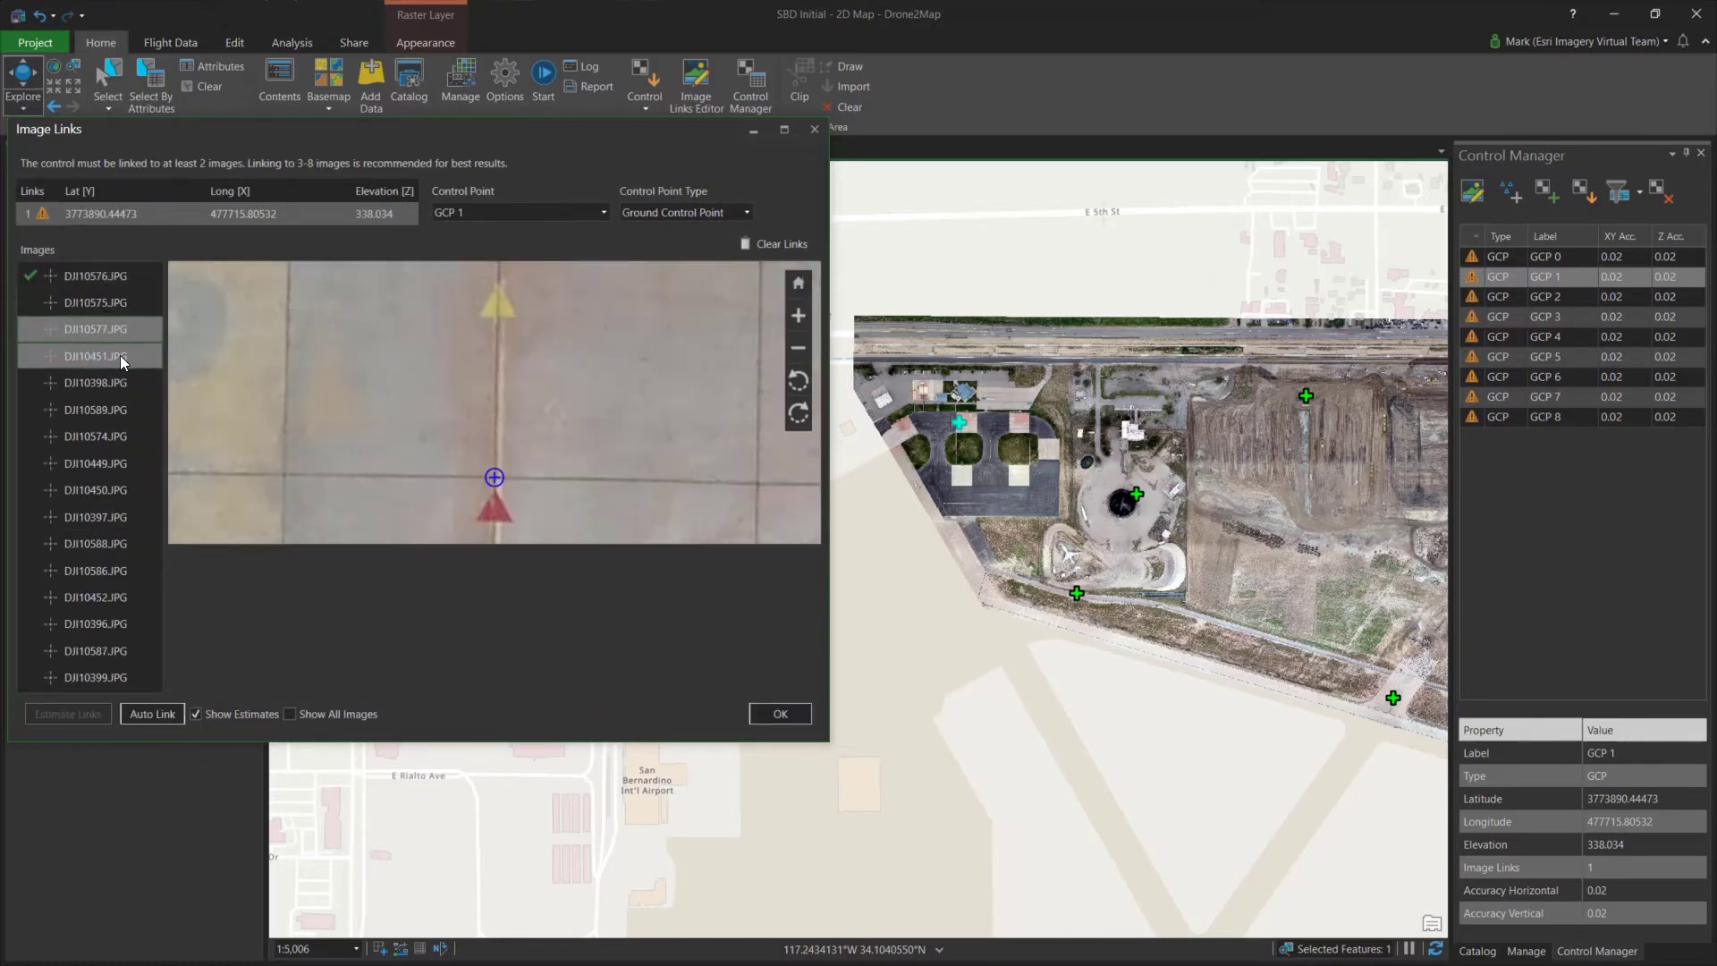
left_click(119, 356)
left_click(120, 384)
left_click(116, 409)
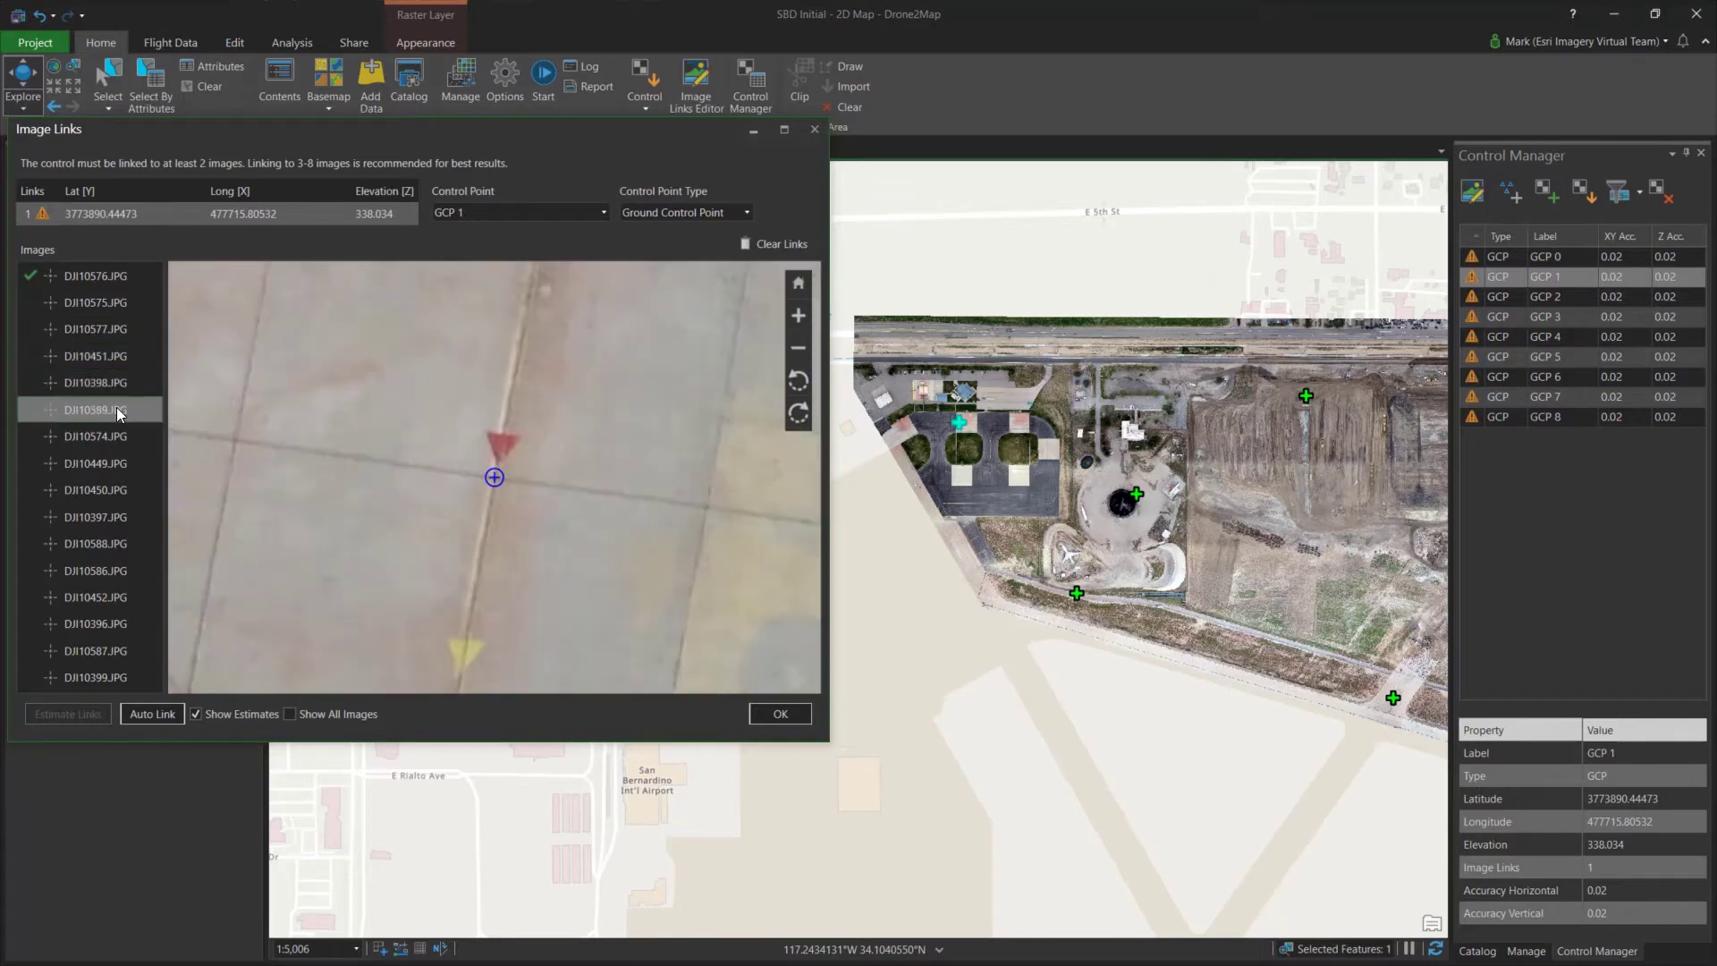
left_click(116, 434)
left_click(119, 460)
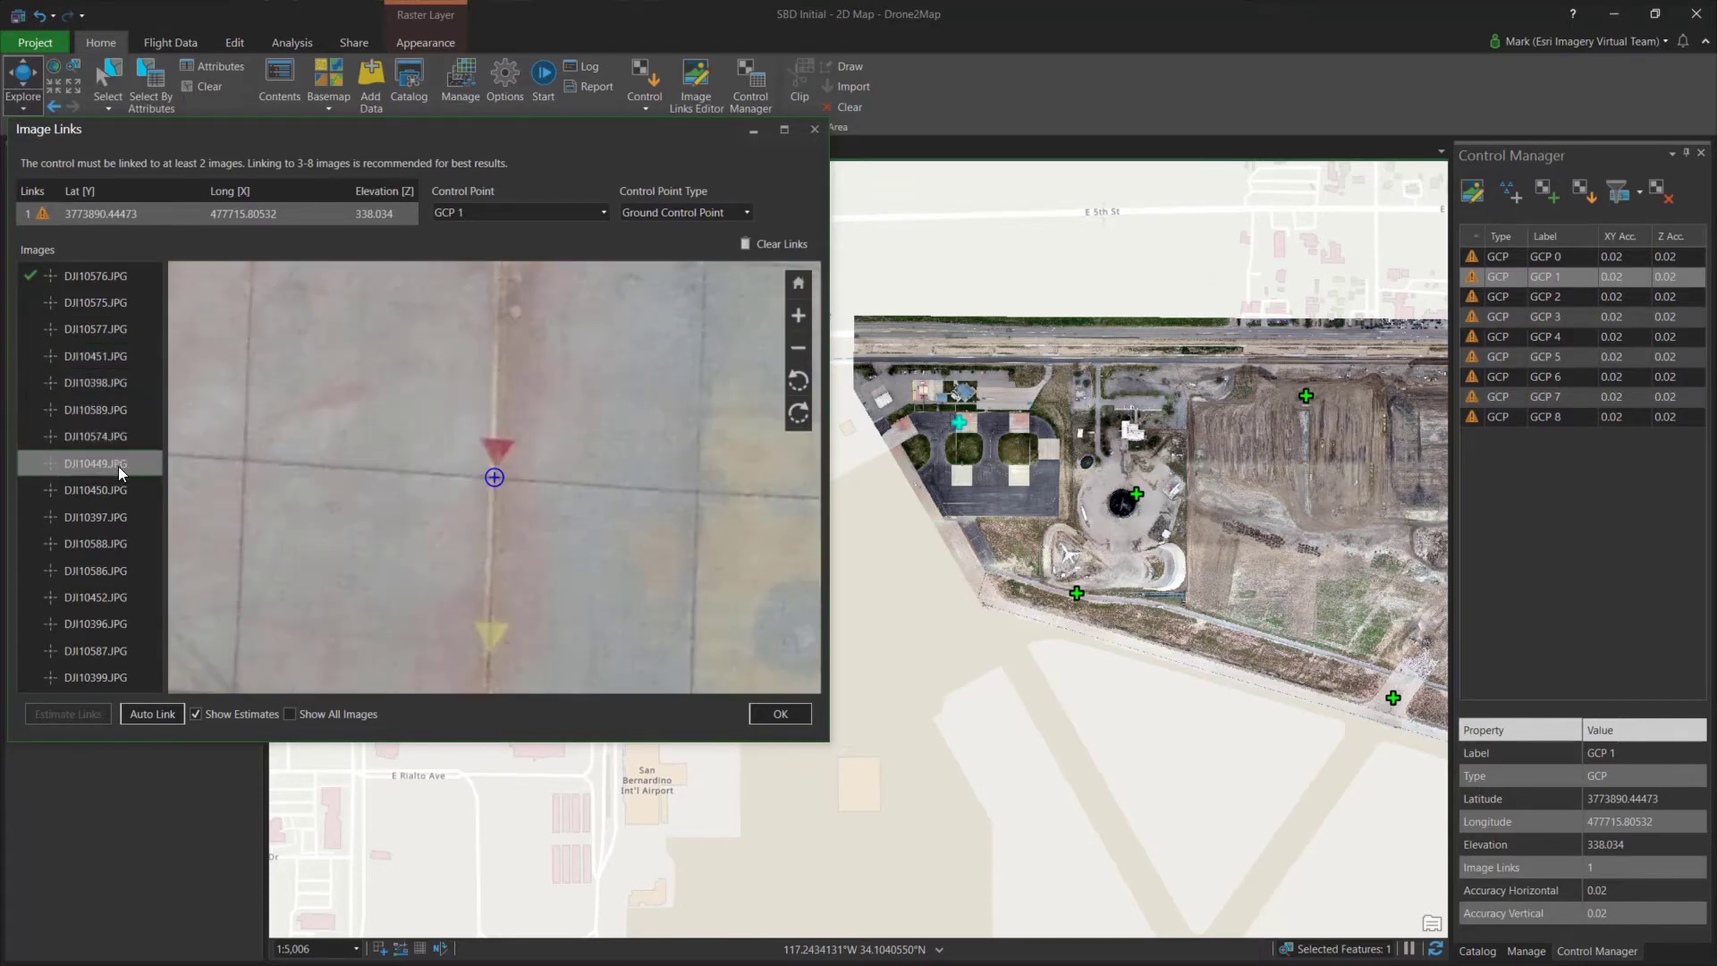
left_click(120, 487)
left_click(120, 517)
left_click(120, 536)
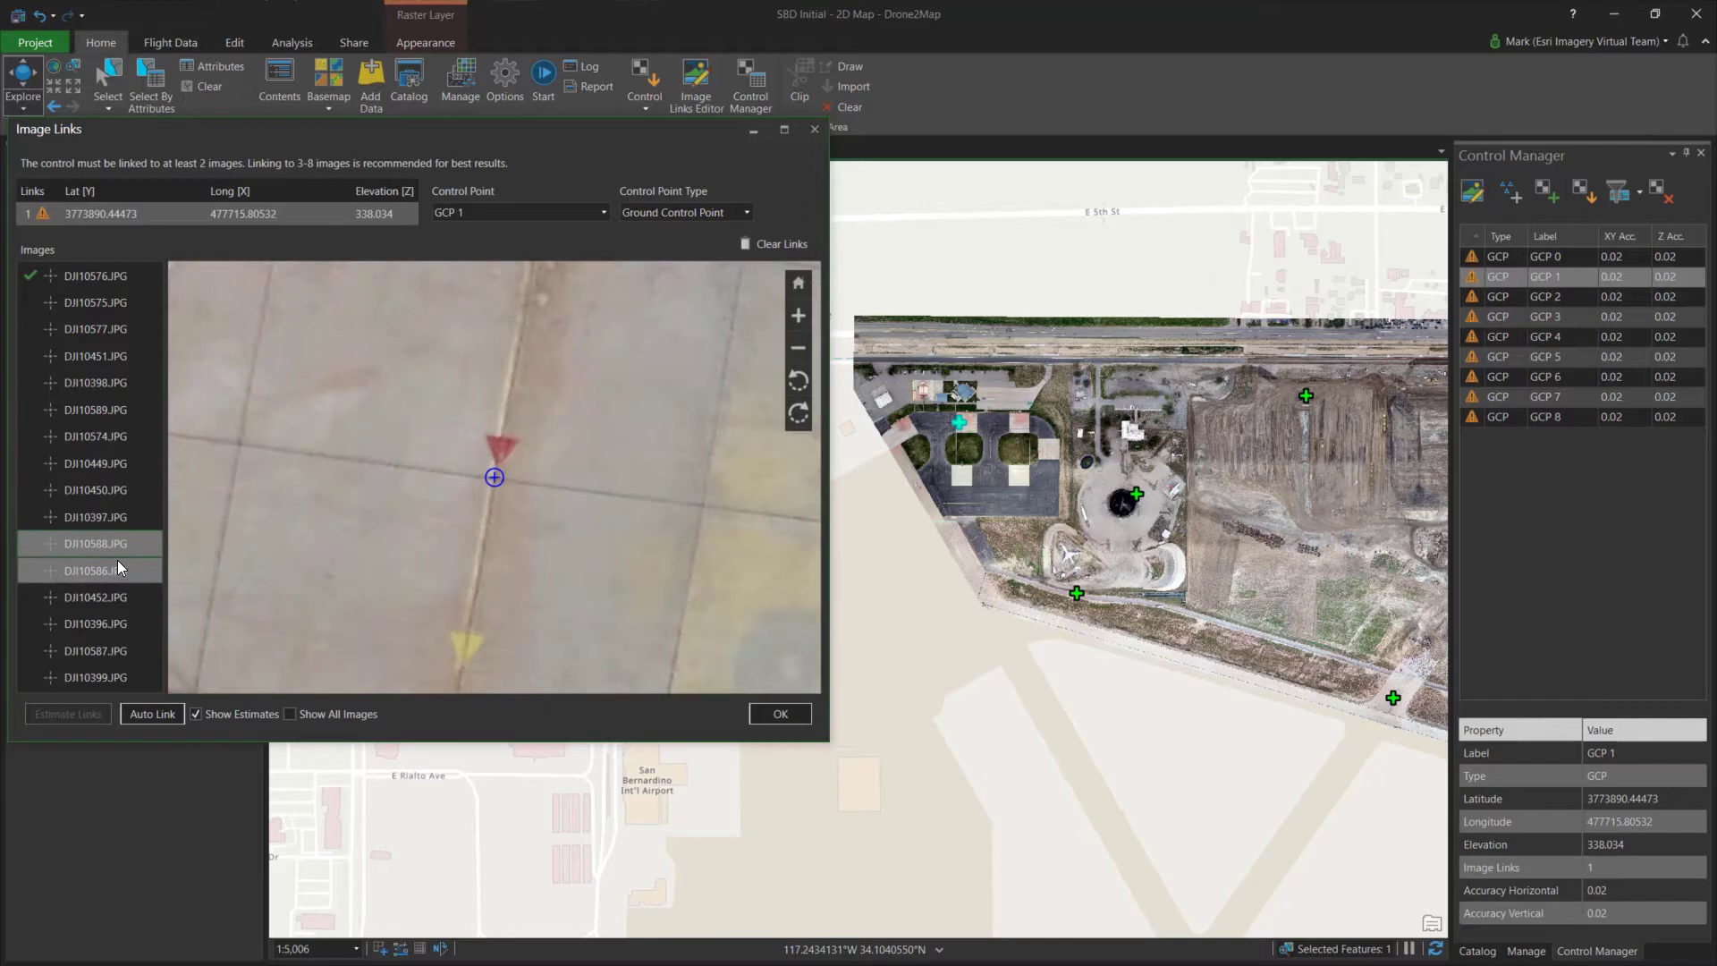
left_click(116, 559)
left_click(114, 592)
left_click(114, 623)
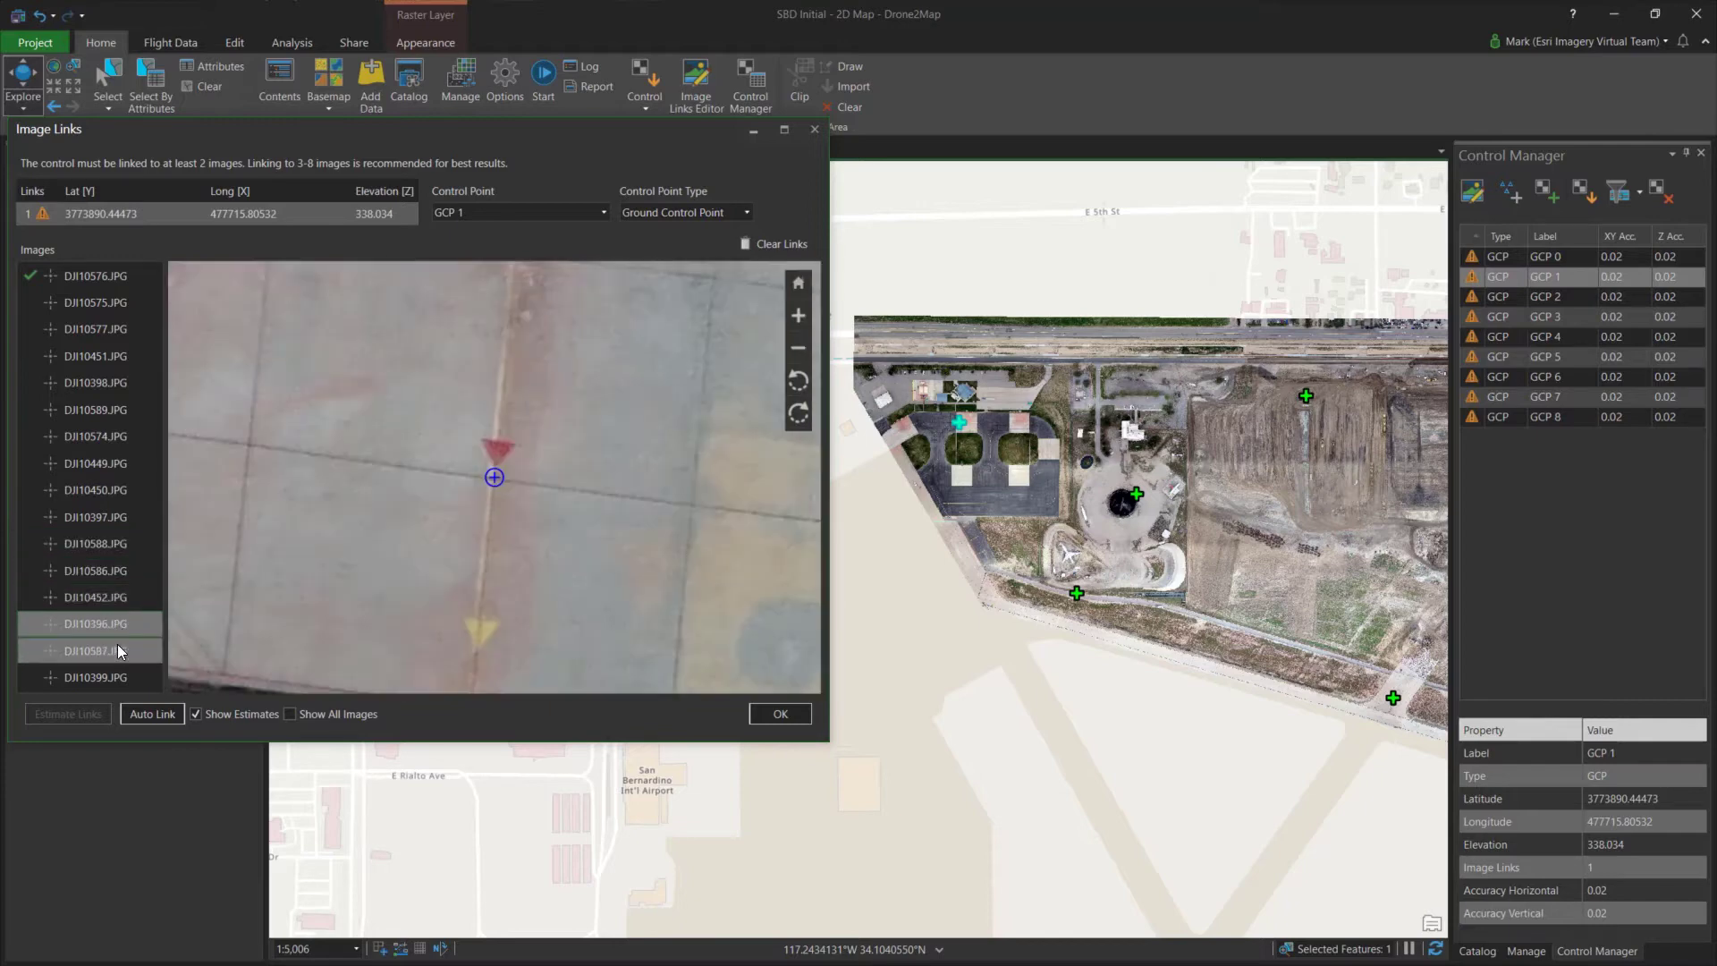
left_click(492, 479)
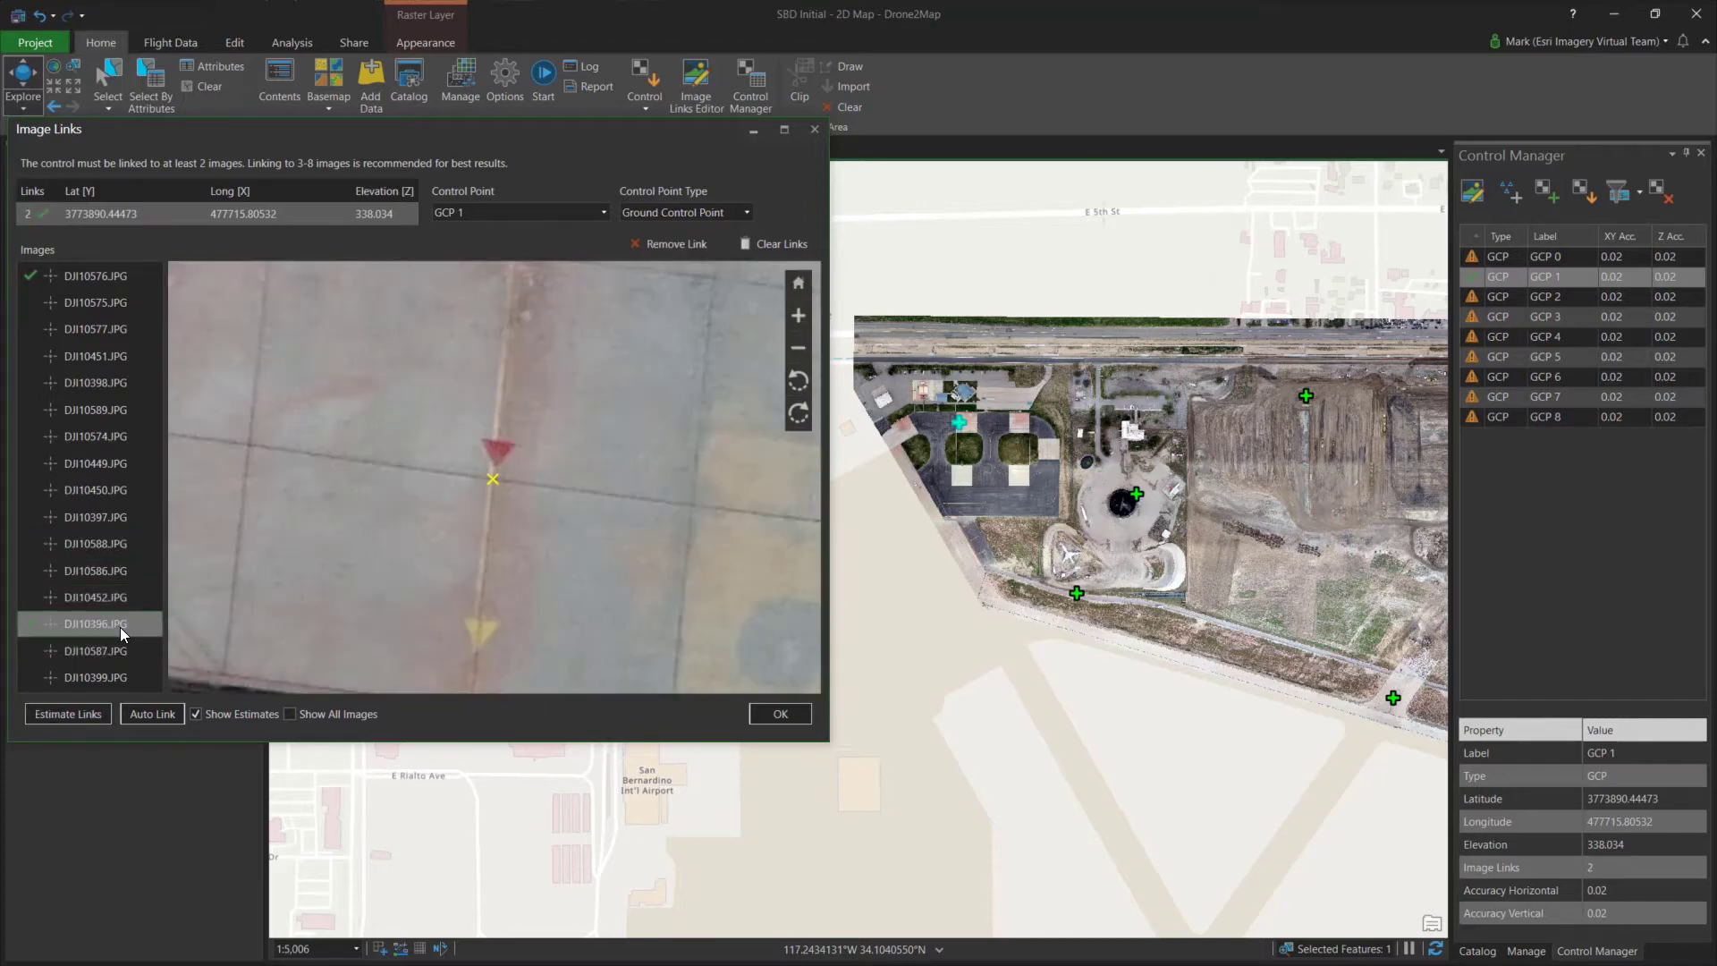
Auto-link GCP 1 in the remaining estimated images and switch the image links to control point GCP 3
left_click(115, 650)
left_click(118, 677)
left_click(158, 710)
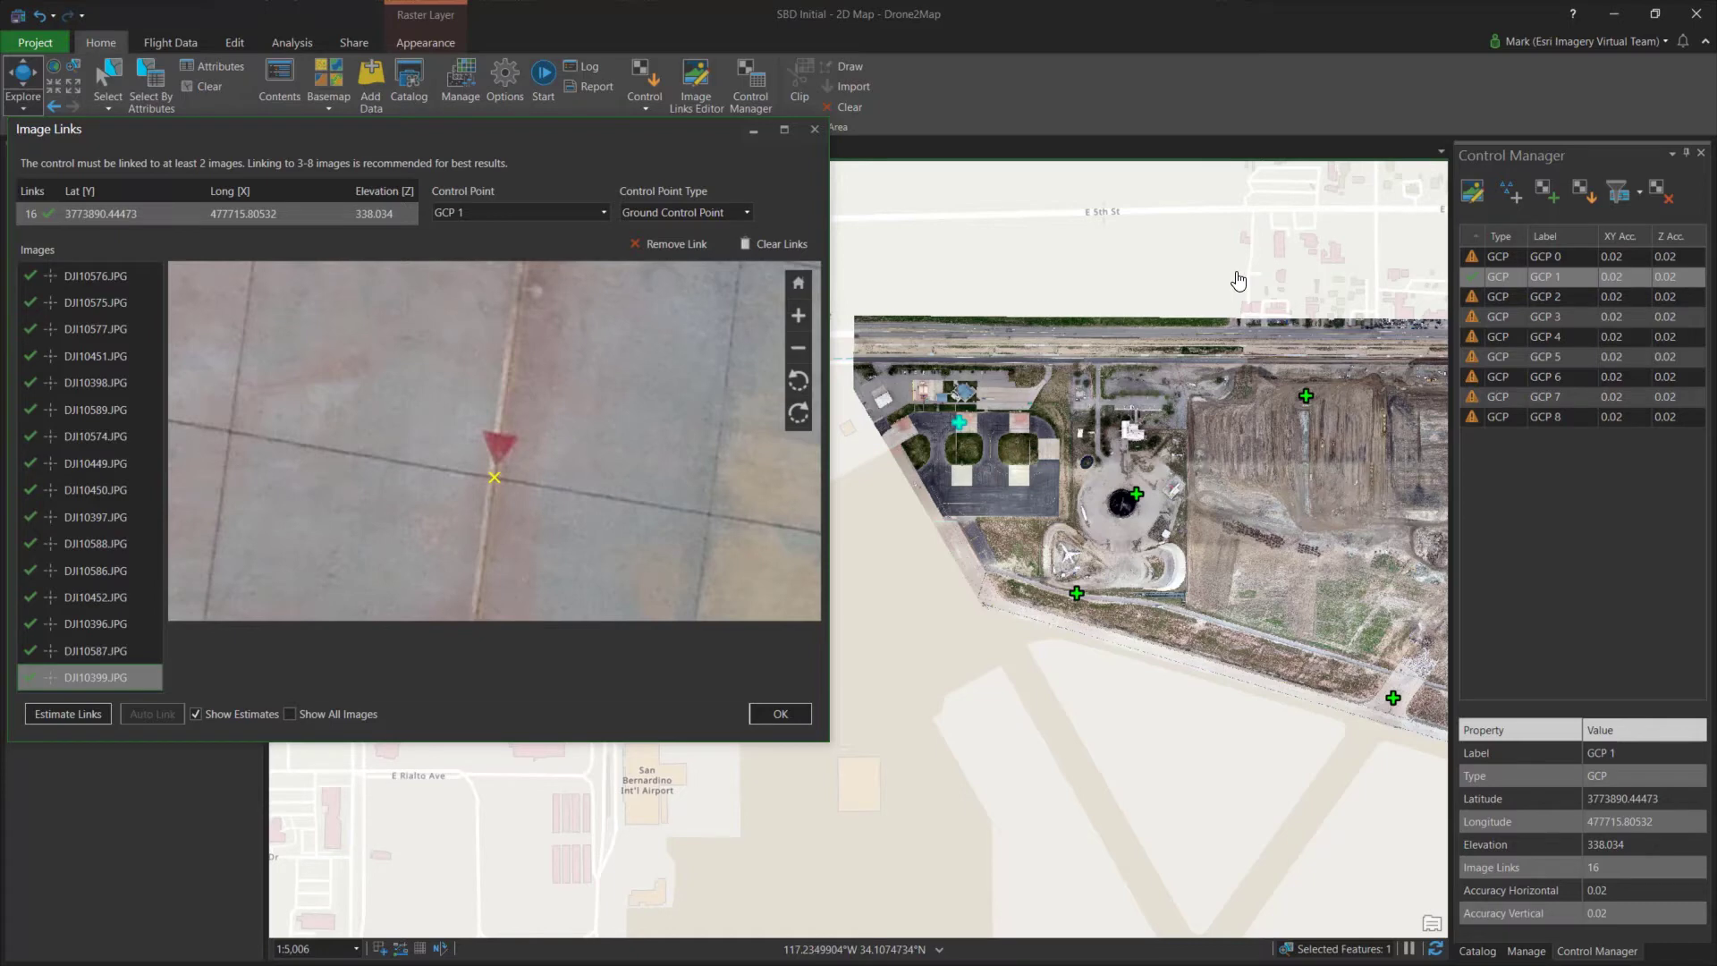
left_click(601, 212)
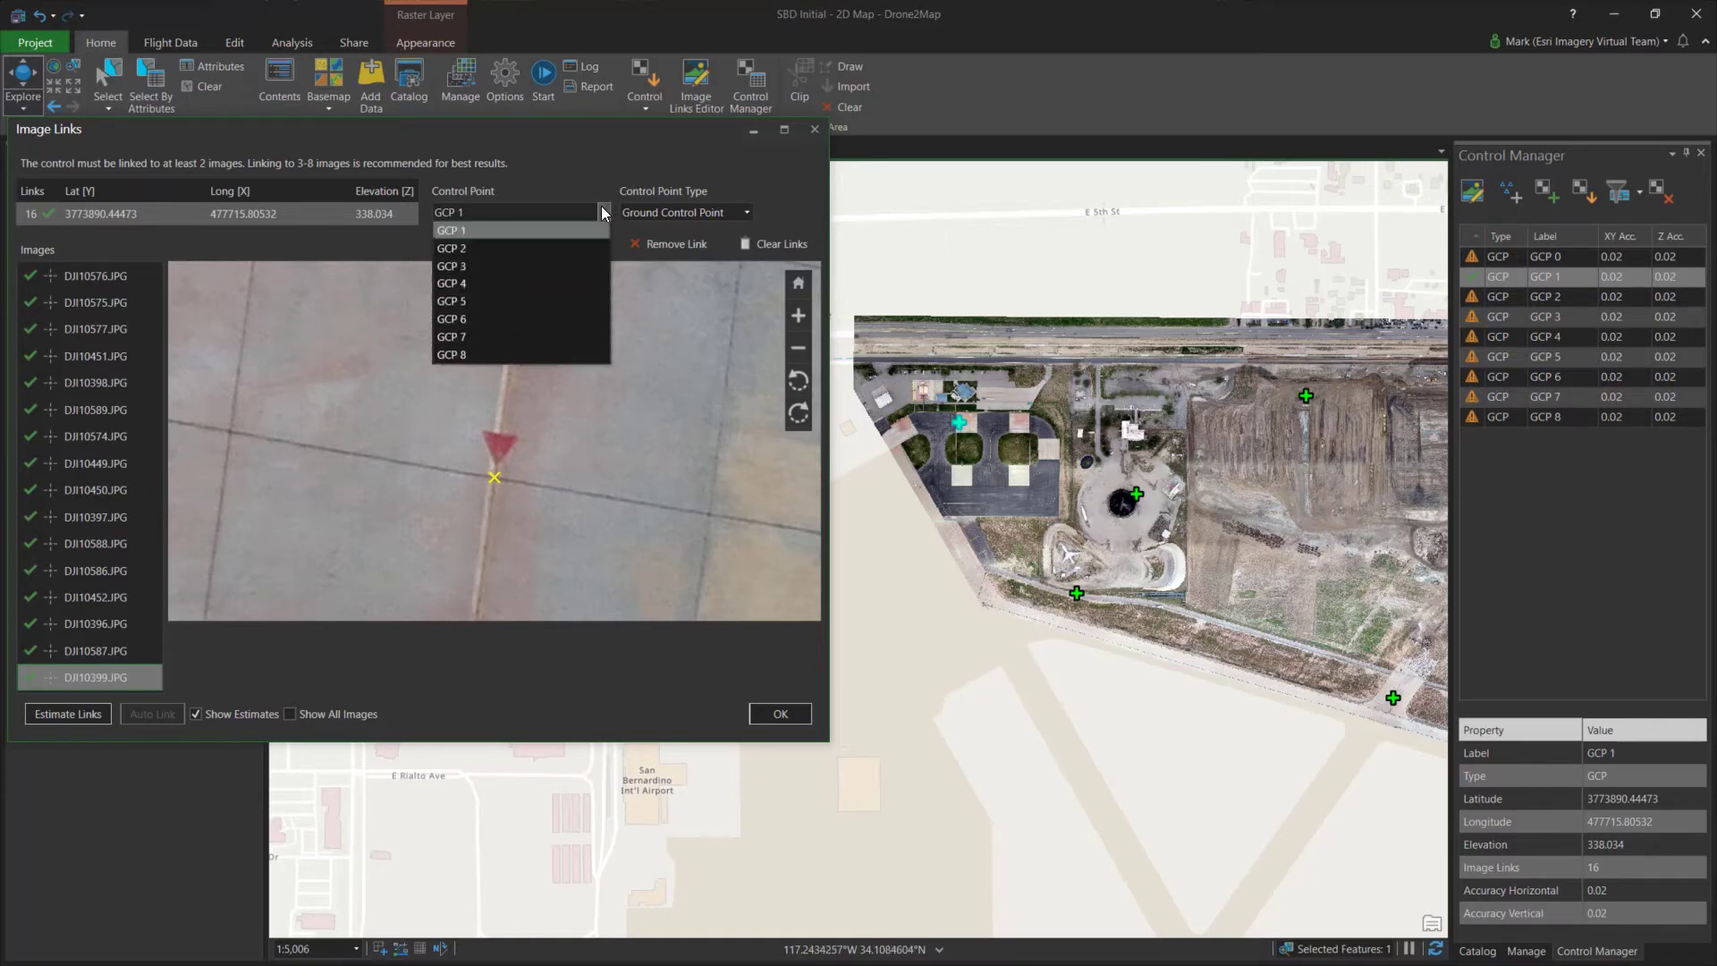
left_click(588, 266)
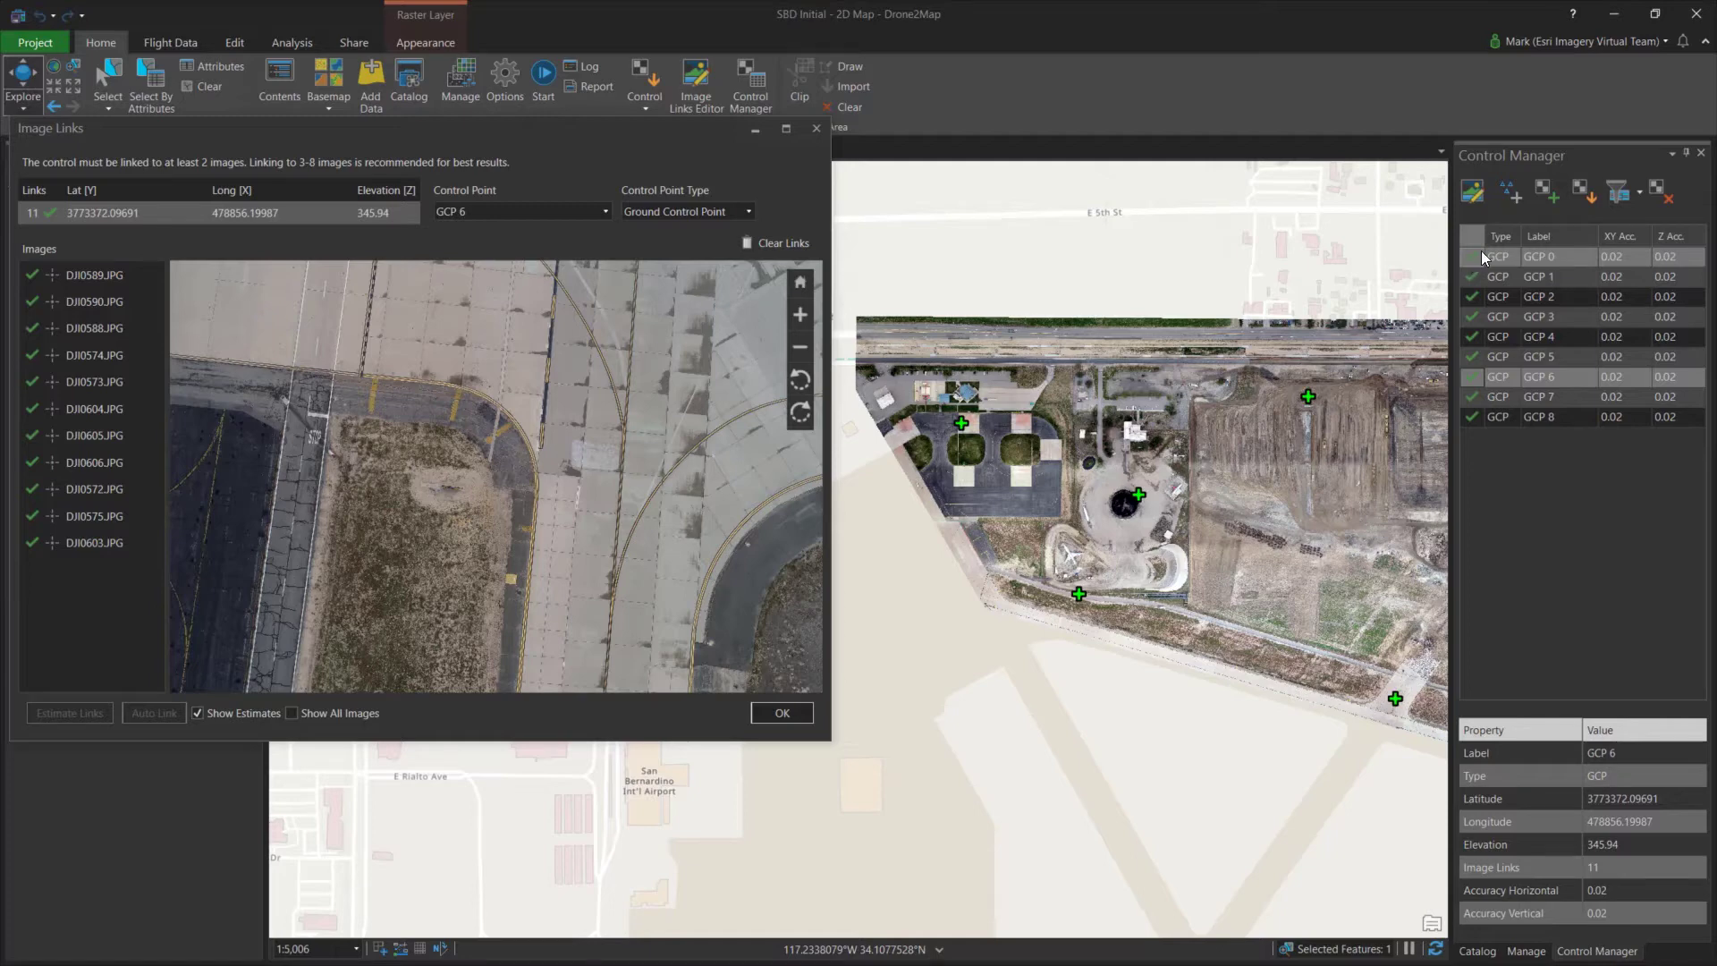
Add a manual tie point and link it in DJI0009.JPG at the upper corner of the small dark rectangular object
left_click(1508, 197)
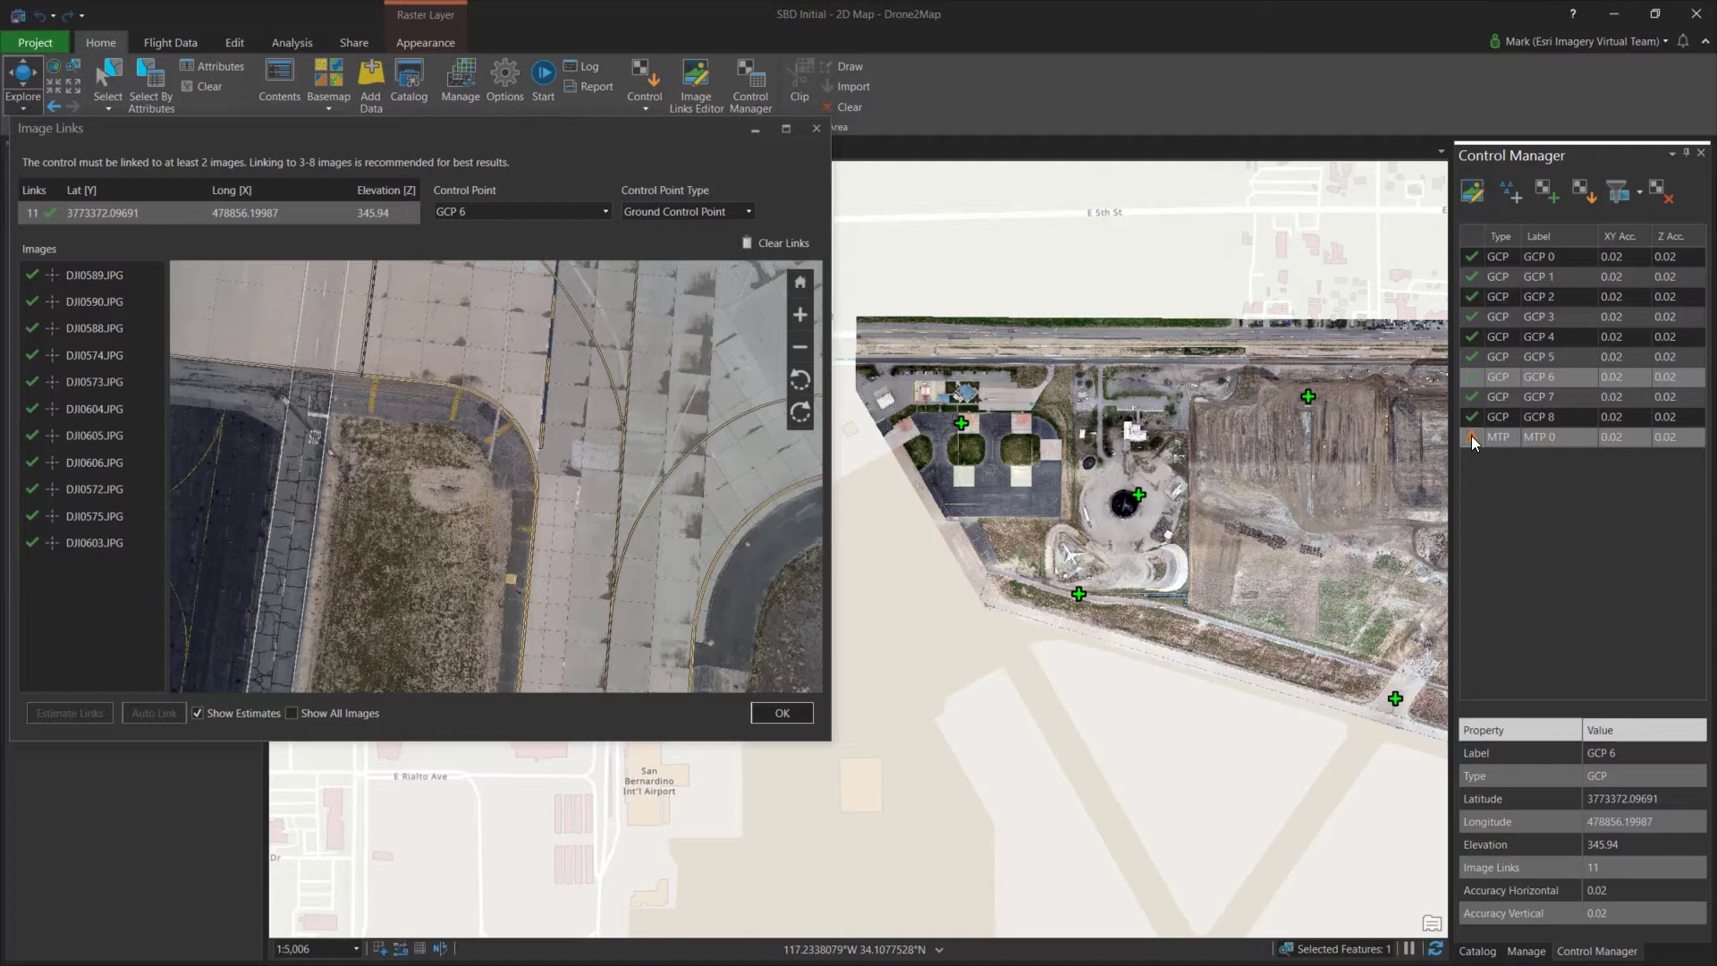
left_click(606, 211)
left_click(454, 390)
left_click(106, 489)
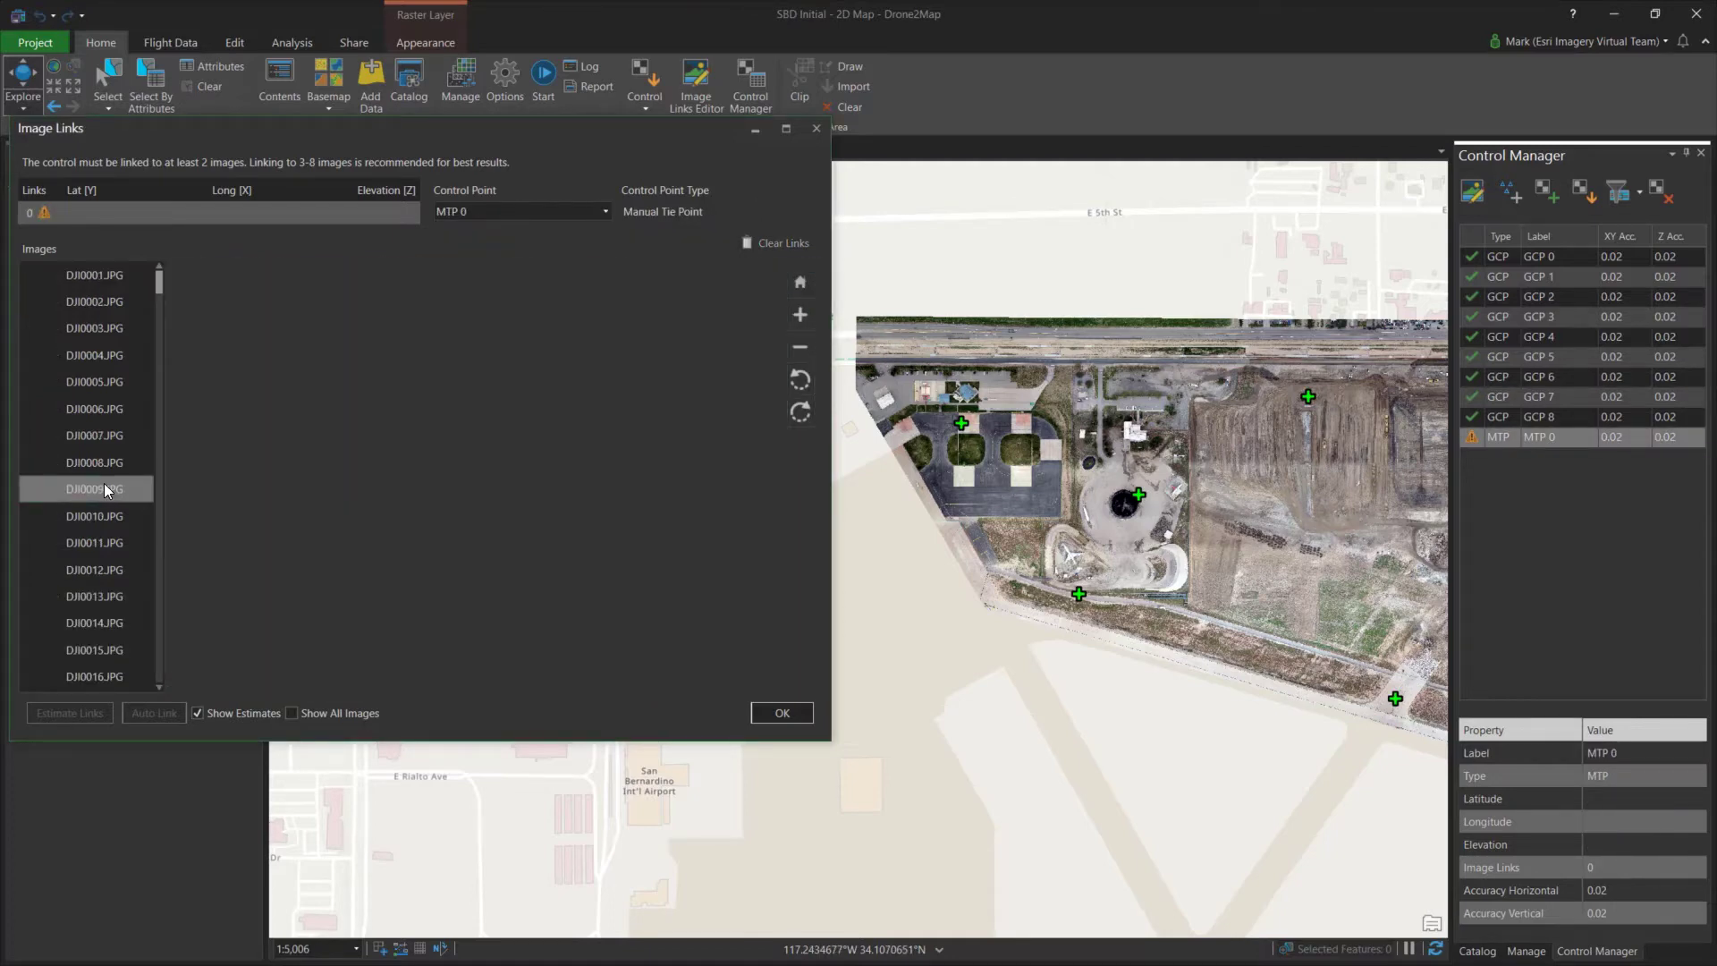
scroll(344, 562, "up", 3)
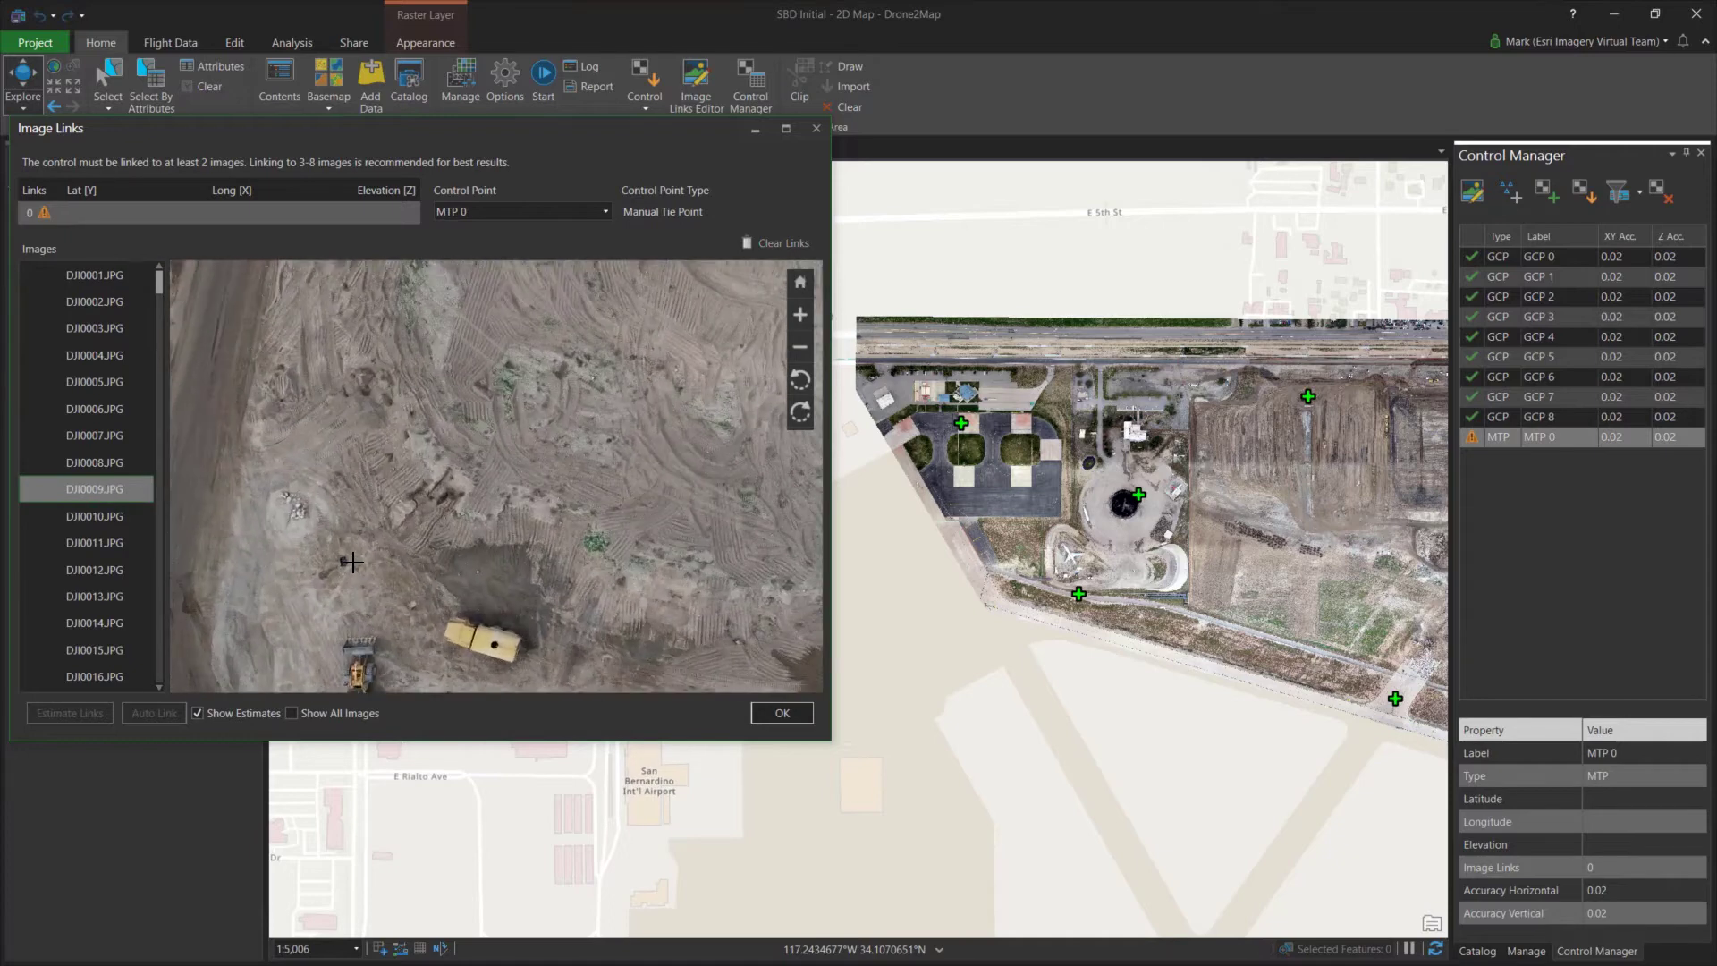
scroll(344, 561, "up", 5)
left_click(351, 530)
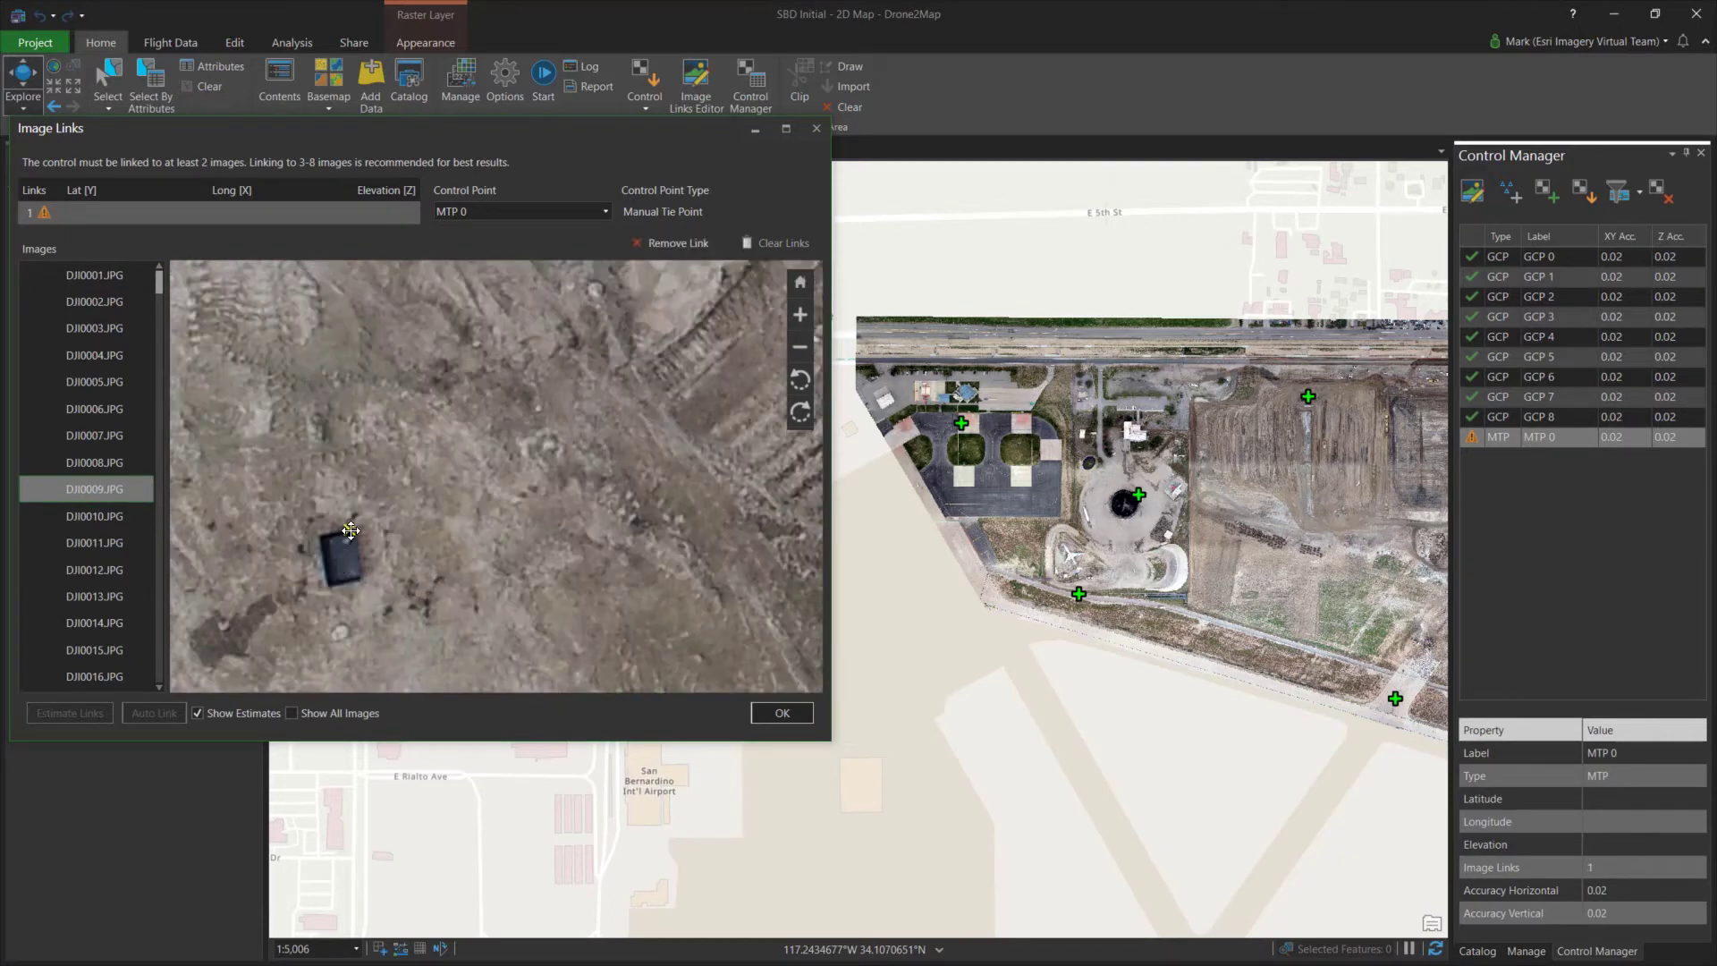
Estimate the manual tie point's links in the other images and inspect its estimated position in DJI0861.JPG
left_click(91, 707)
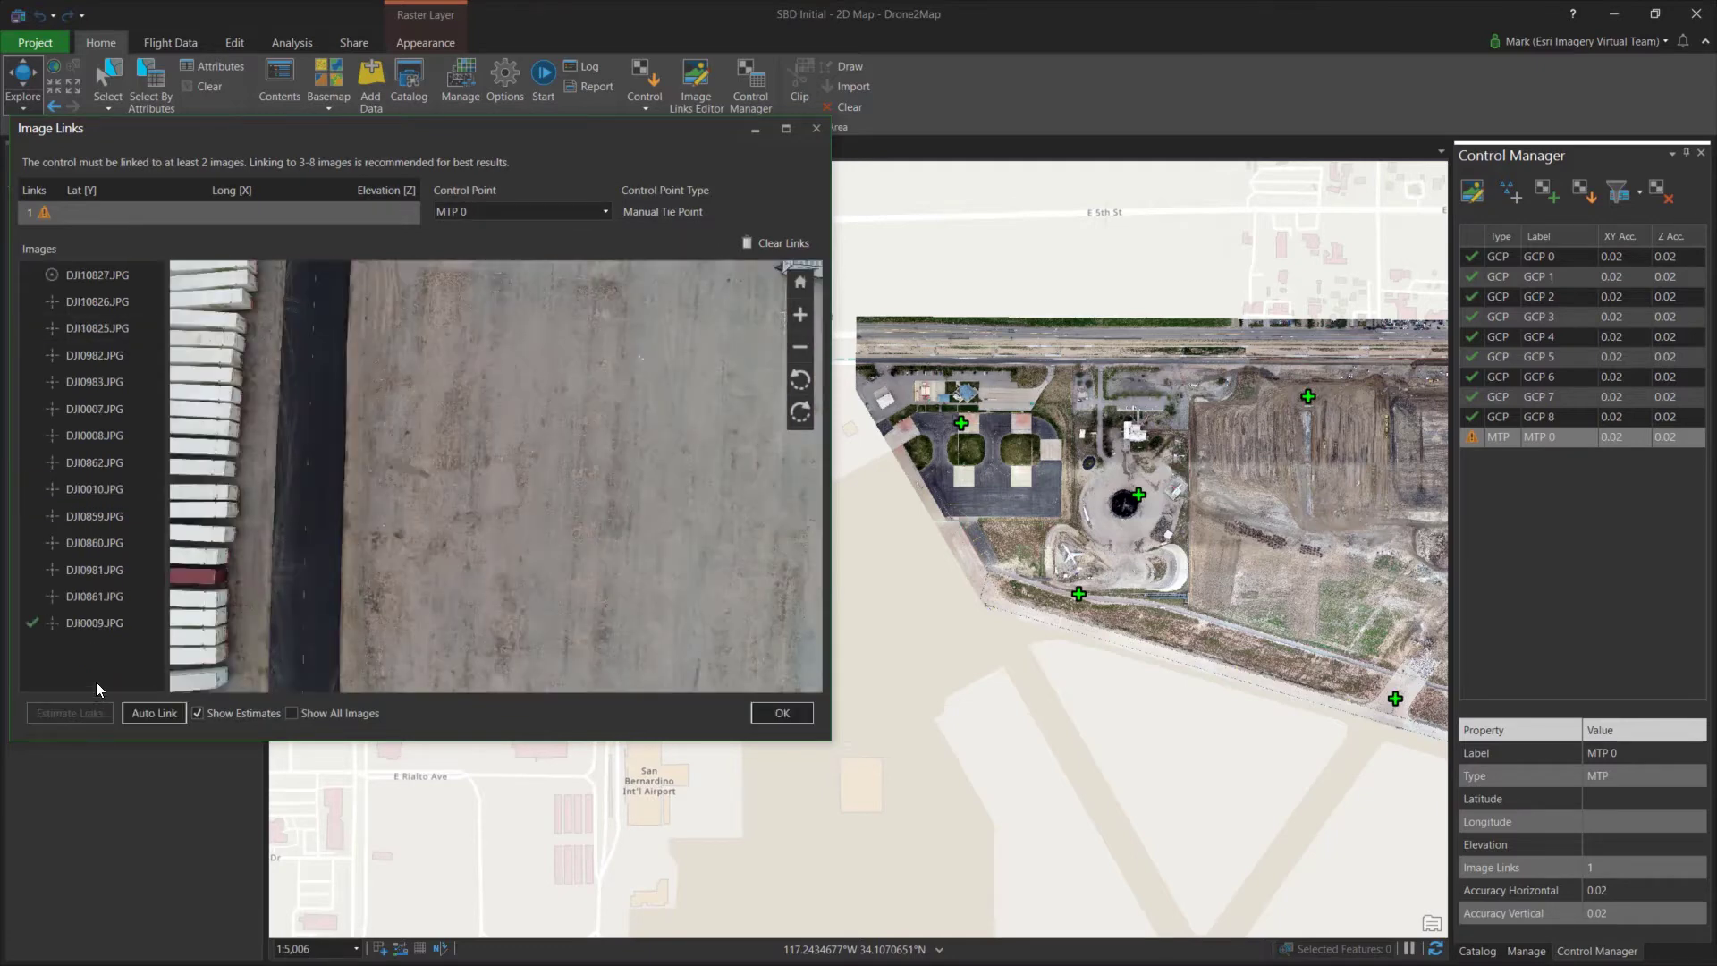
left_click(105, 604)
scroll(789, 509, "up", 3)
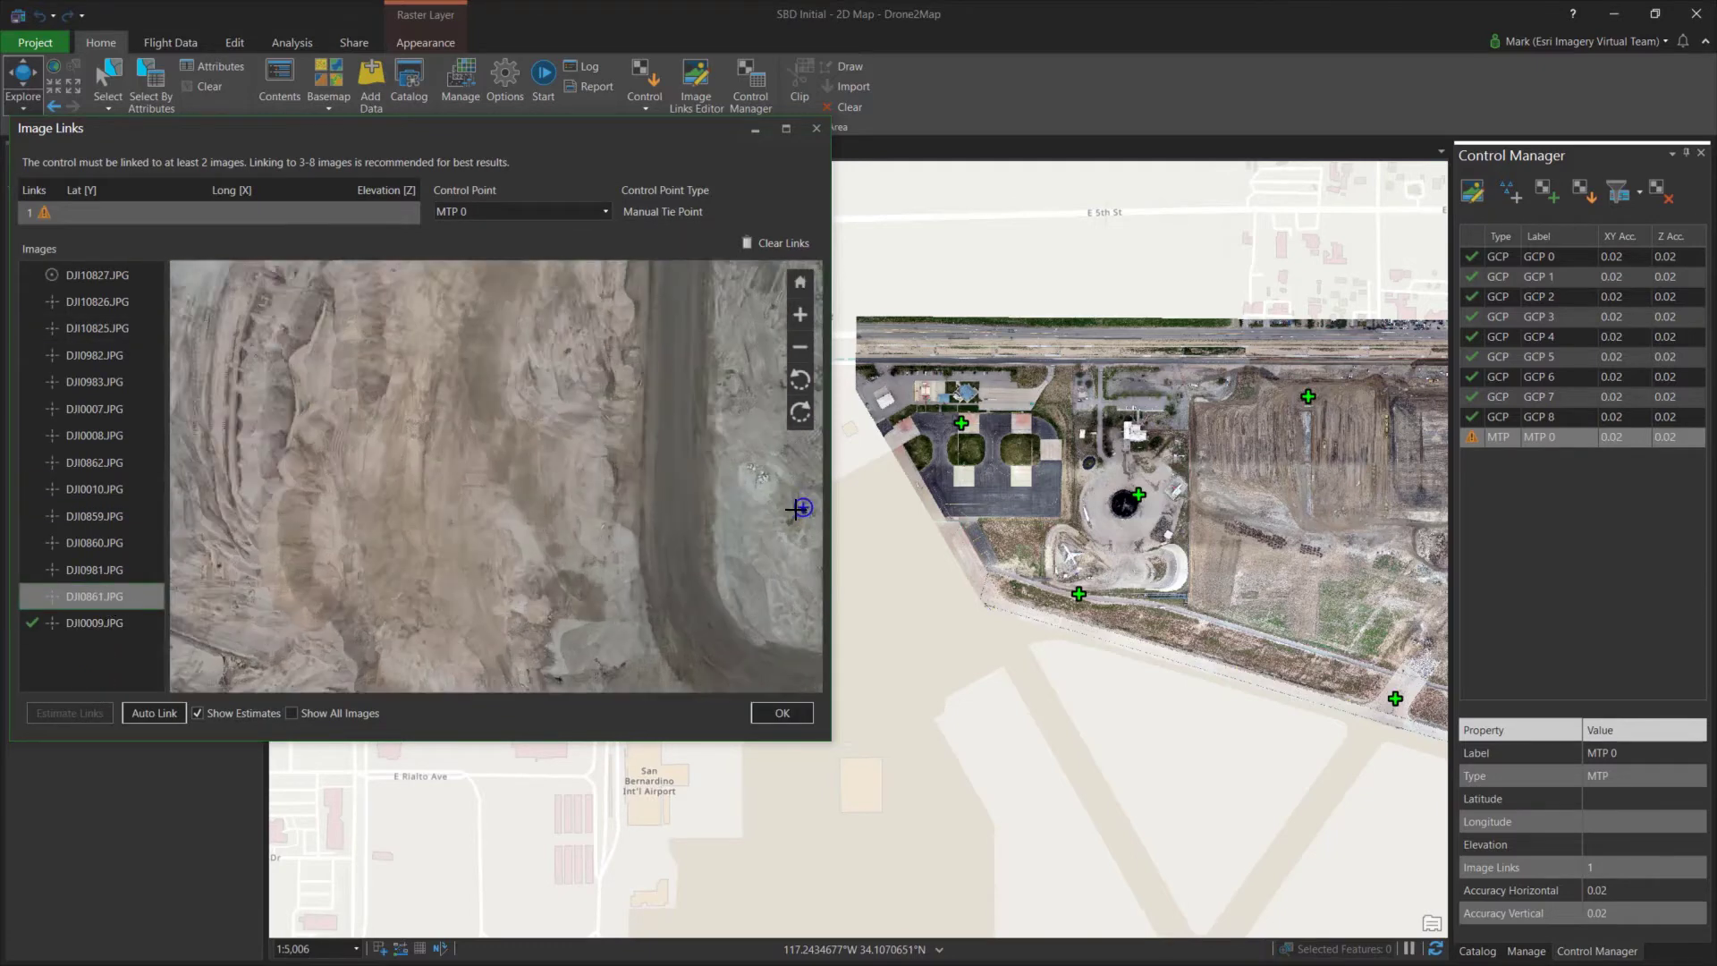
left_click_drag(788, 510, 501, 525)
scroll(524, 524, "up", 6)
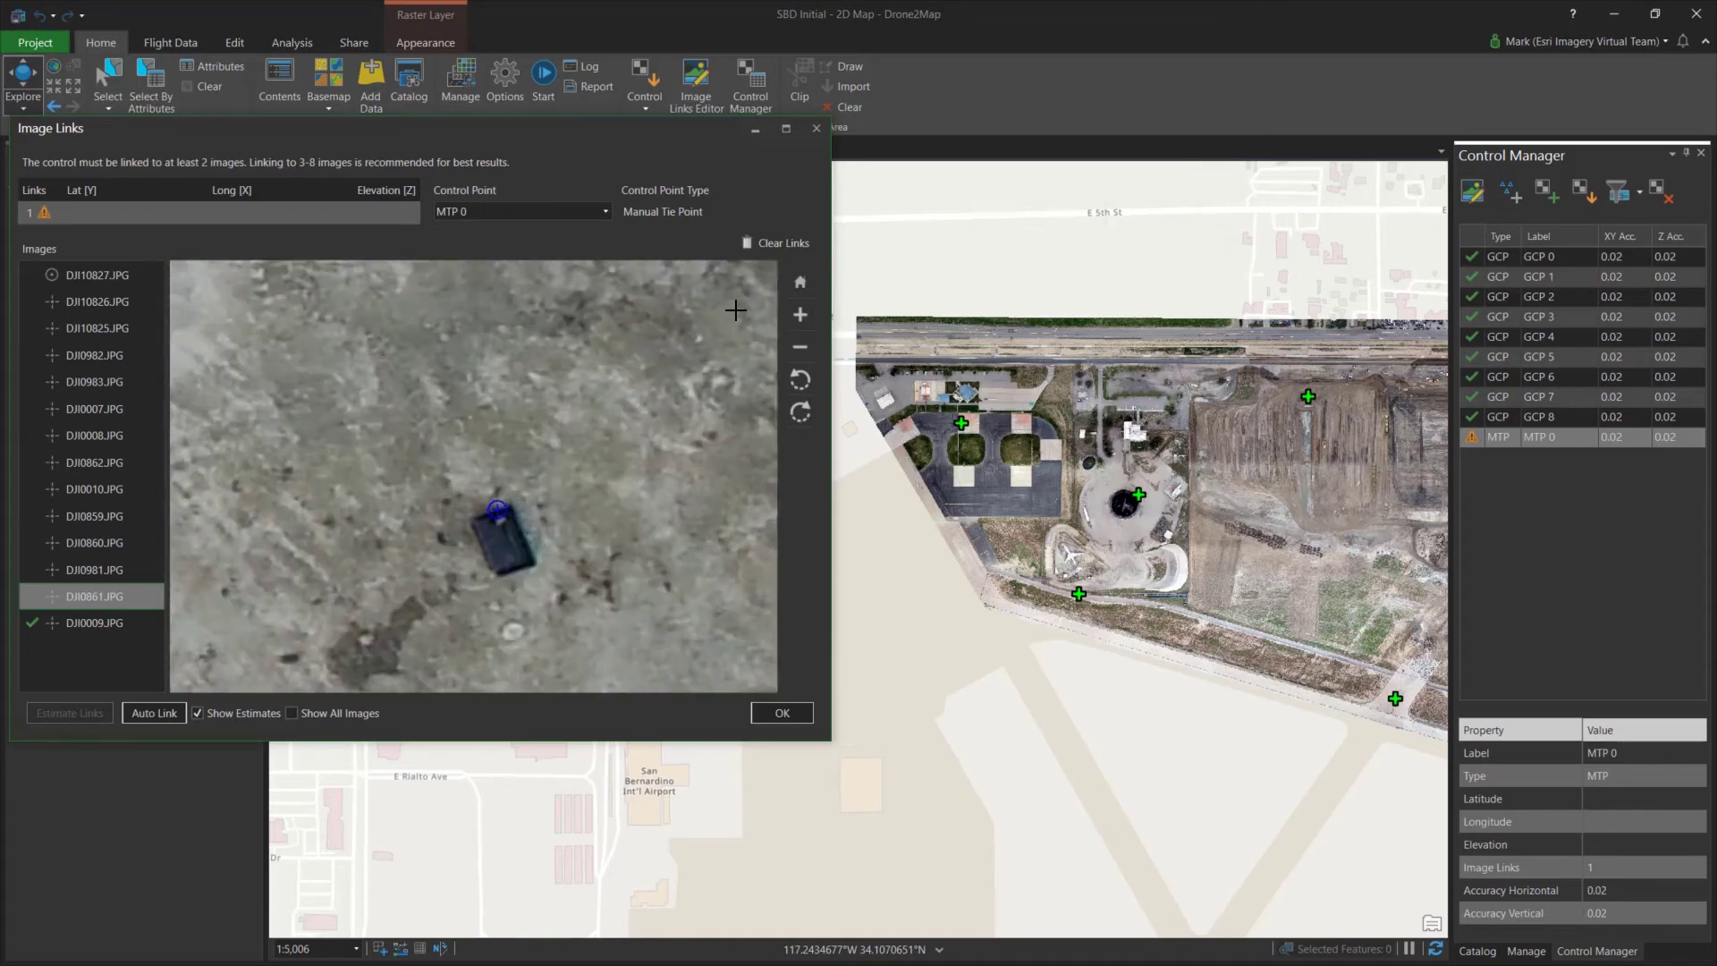
Close the image links window and remove the manual tie point from the control list
left_click(815, 130)
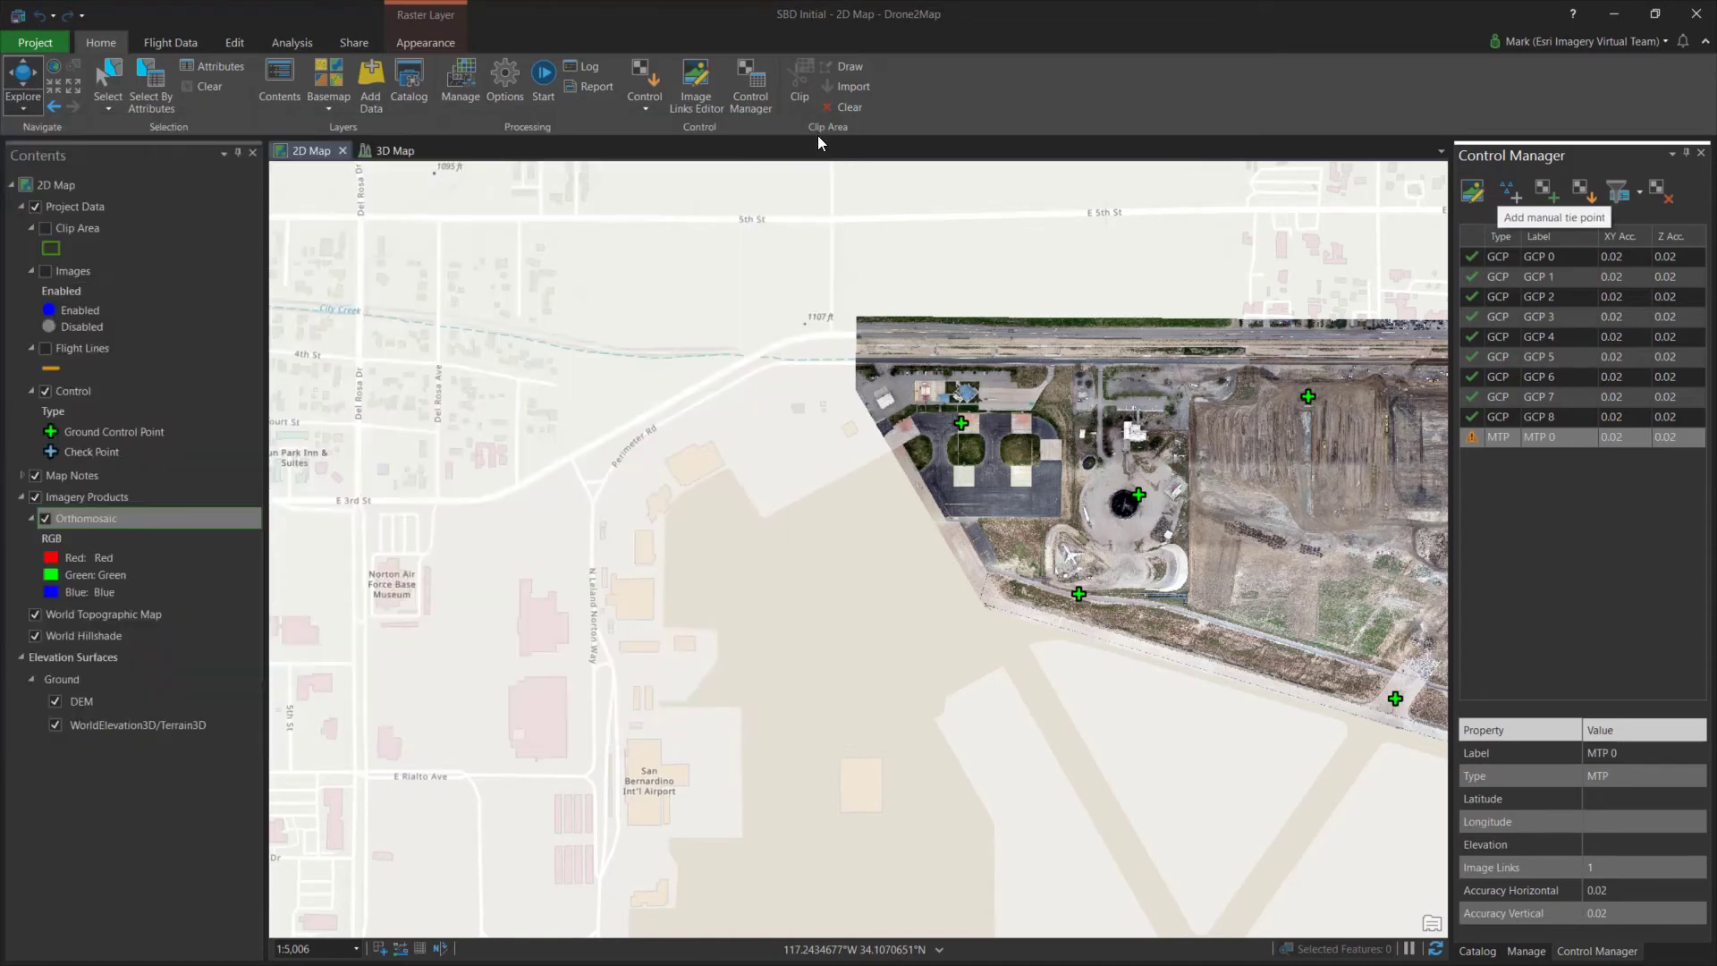
left_click(1657, 190)
left_click(916, 527)
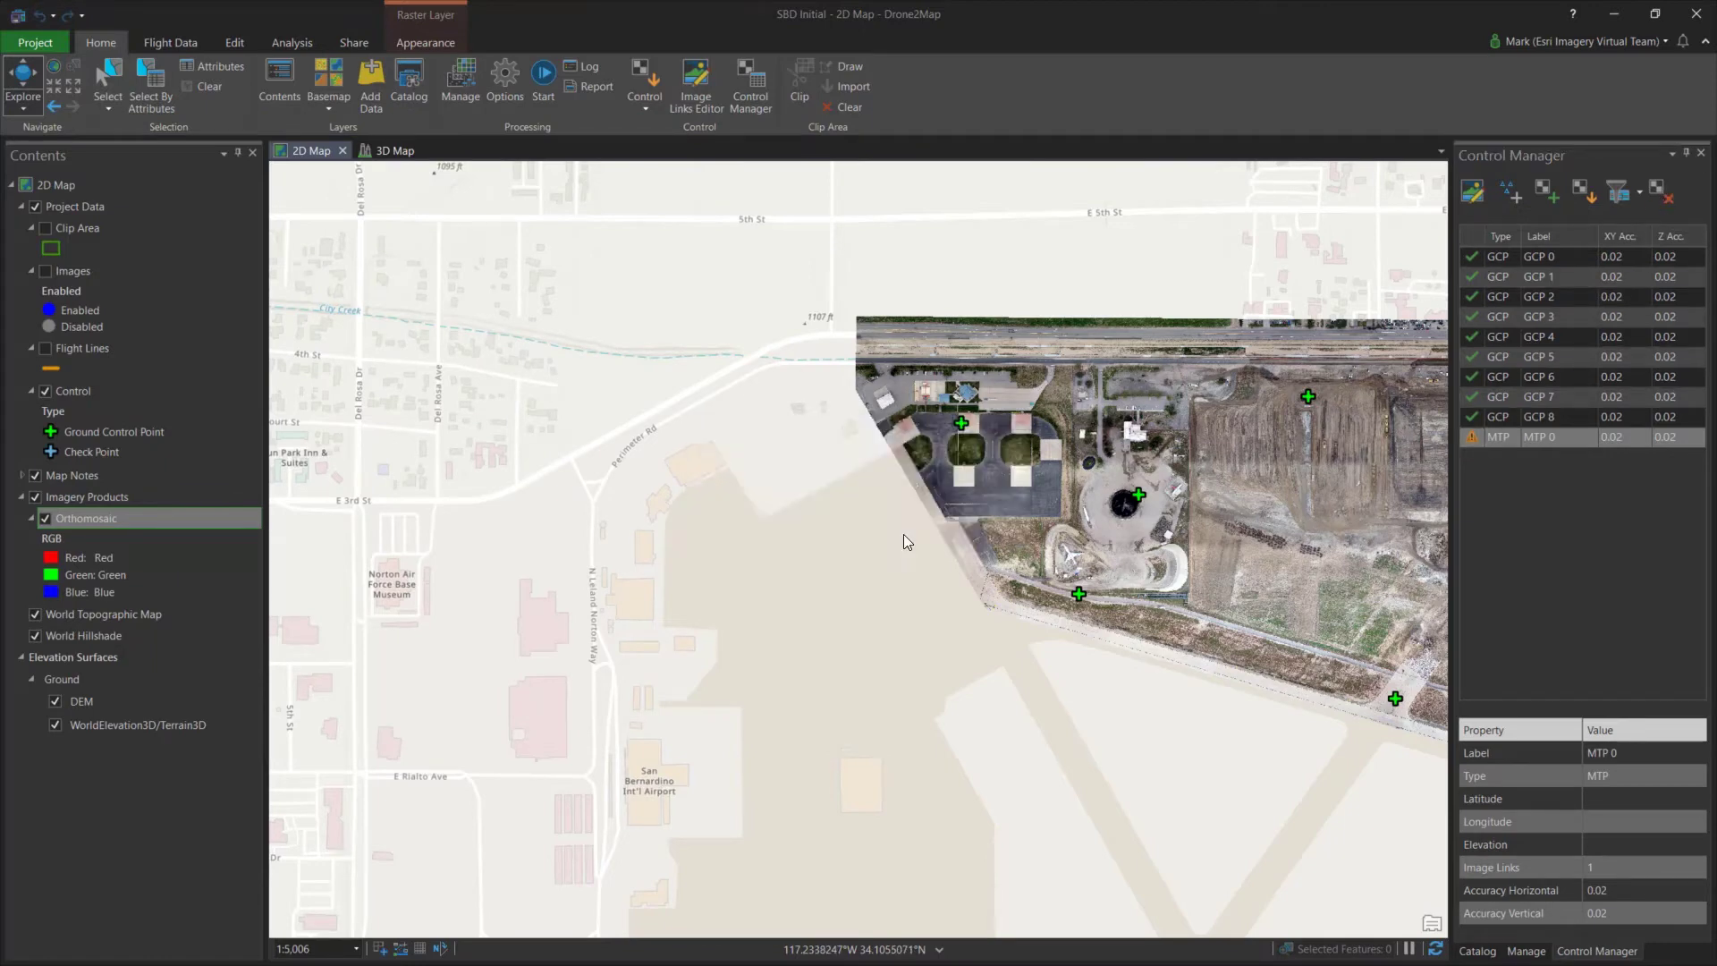
Add a ground control point from the map near the centre of the orthomosaic
right_click(98, 518)
left_click(130, 579)
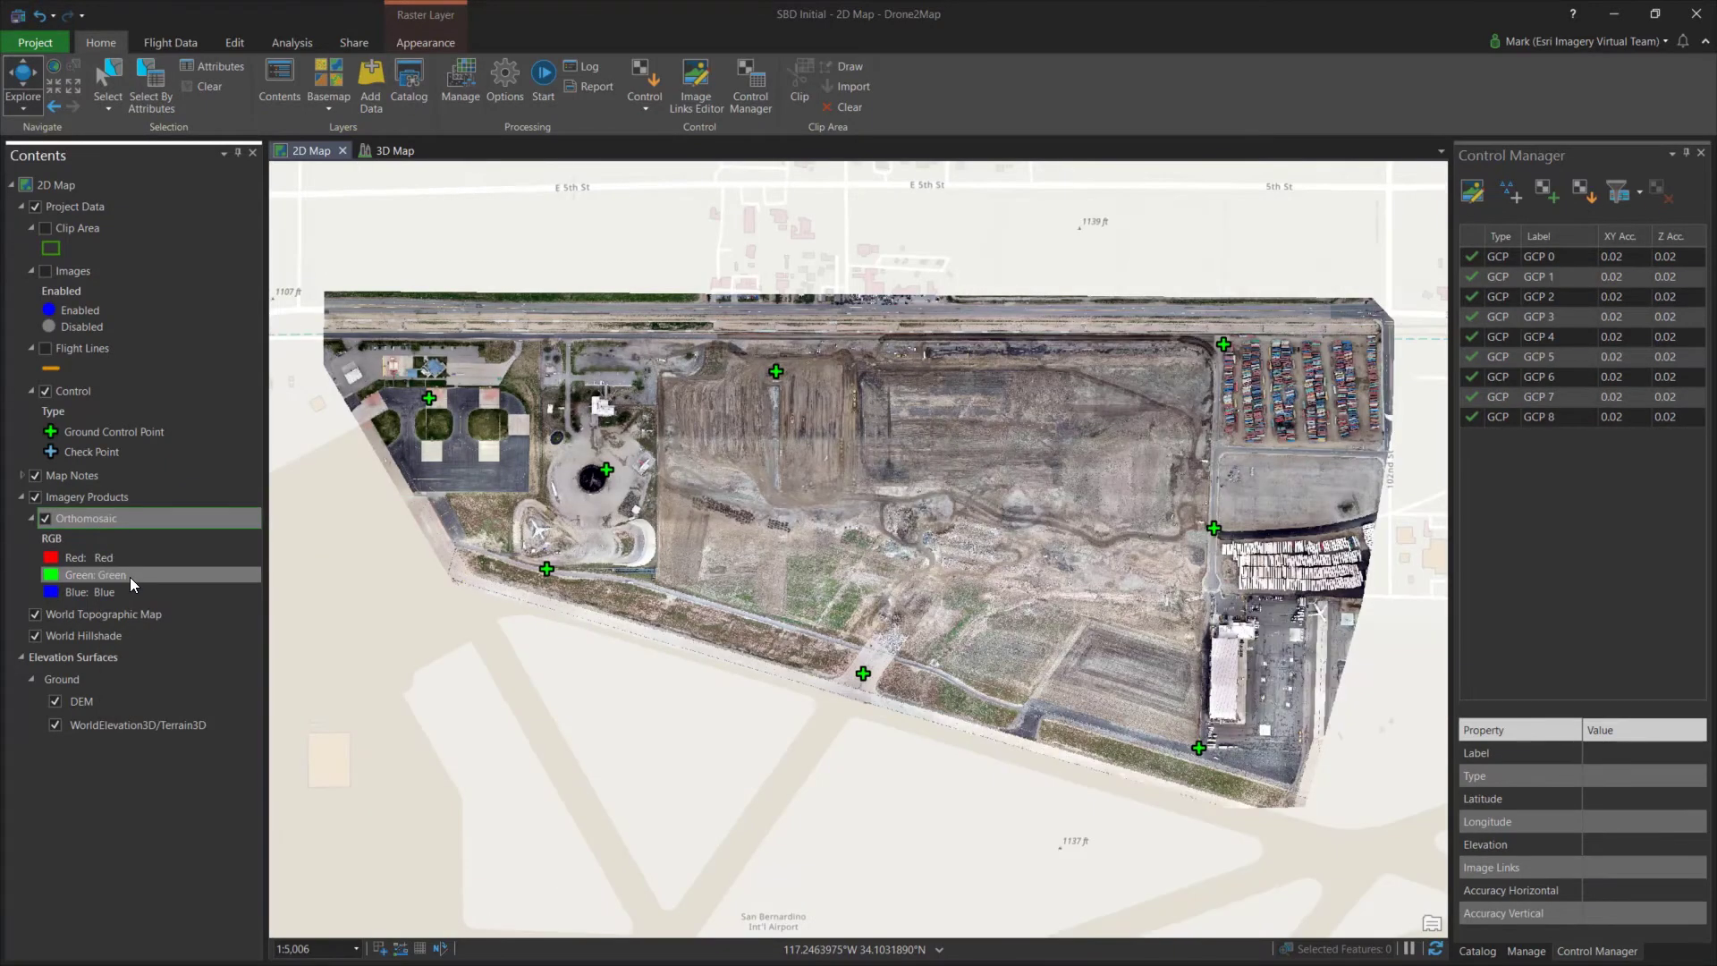
left_click(1545, 193)
left_click(873, 518)
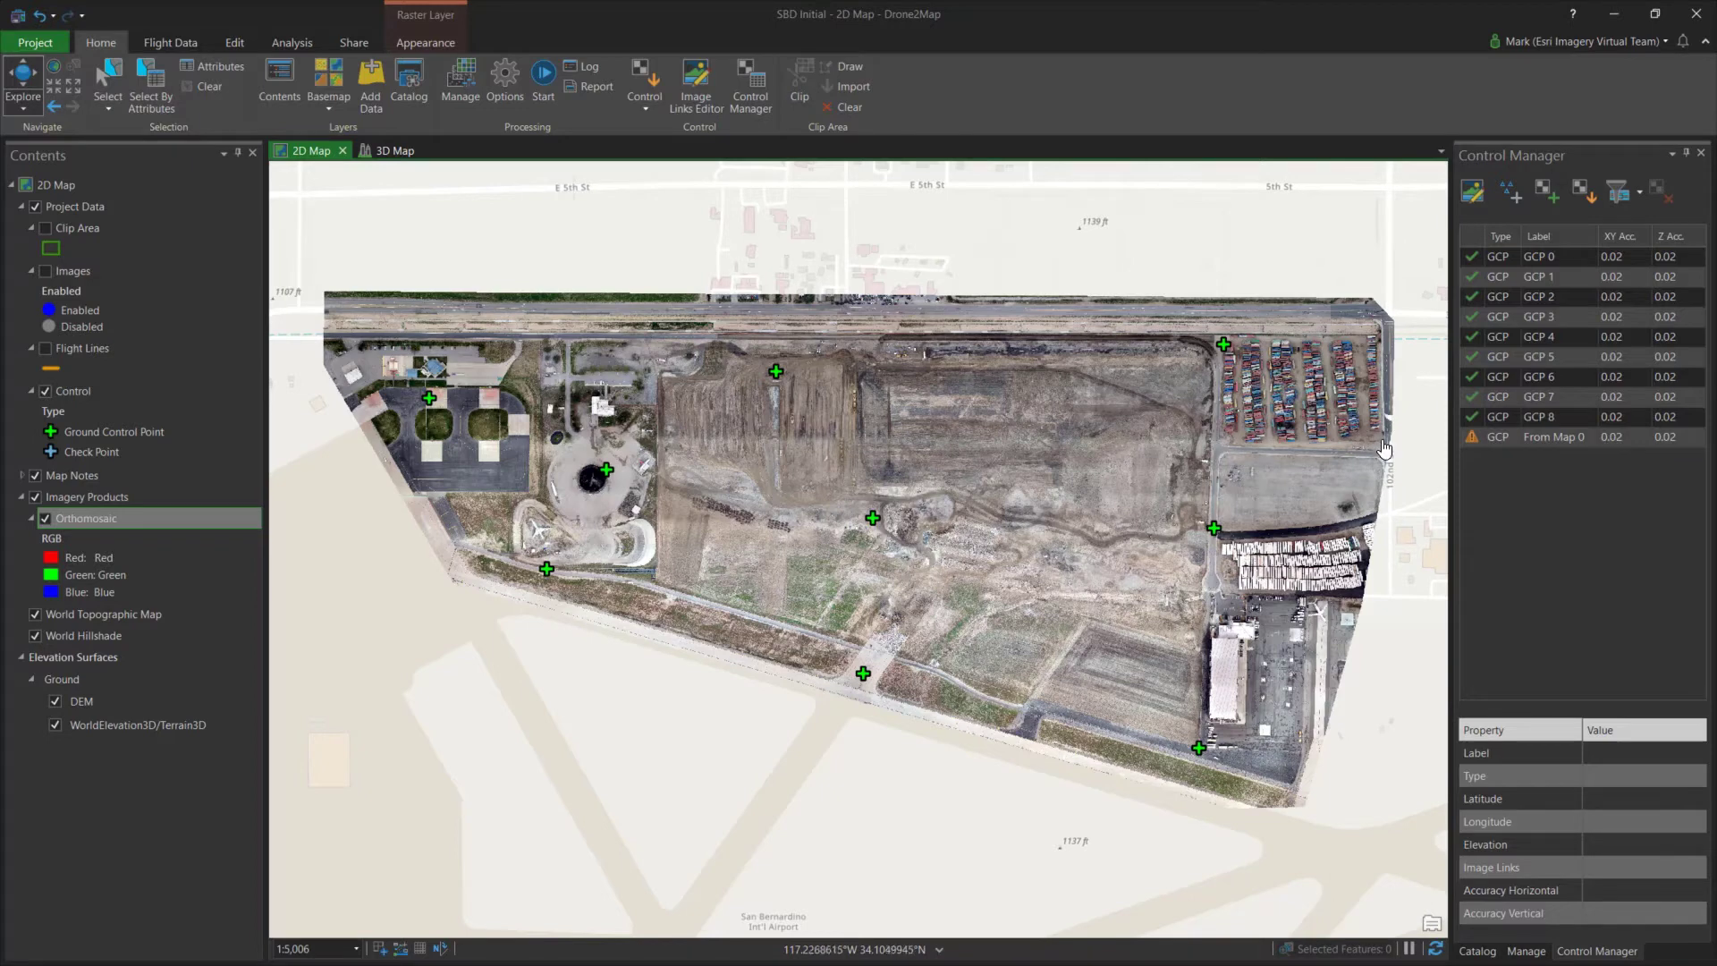
Remove the ground control point that was added from the map
left_click(1466, 439)
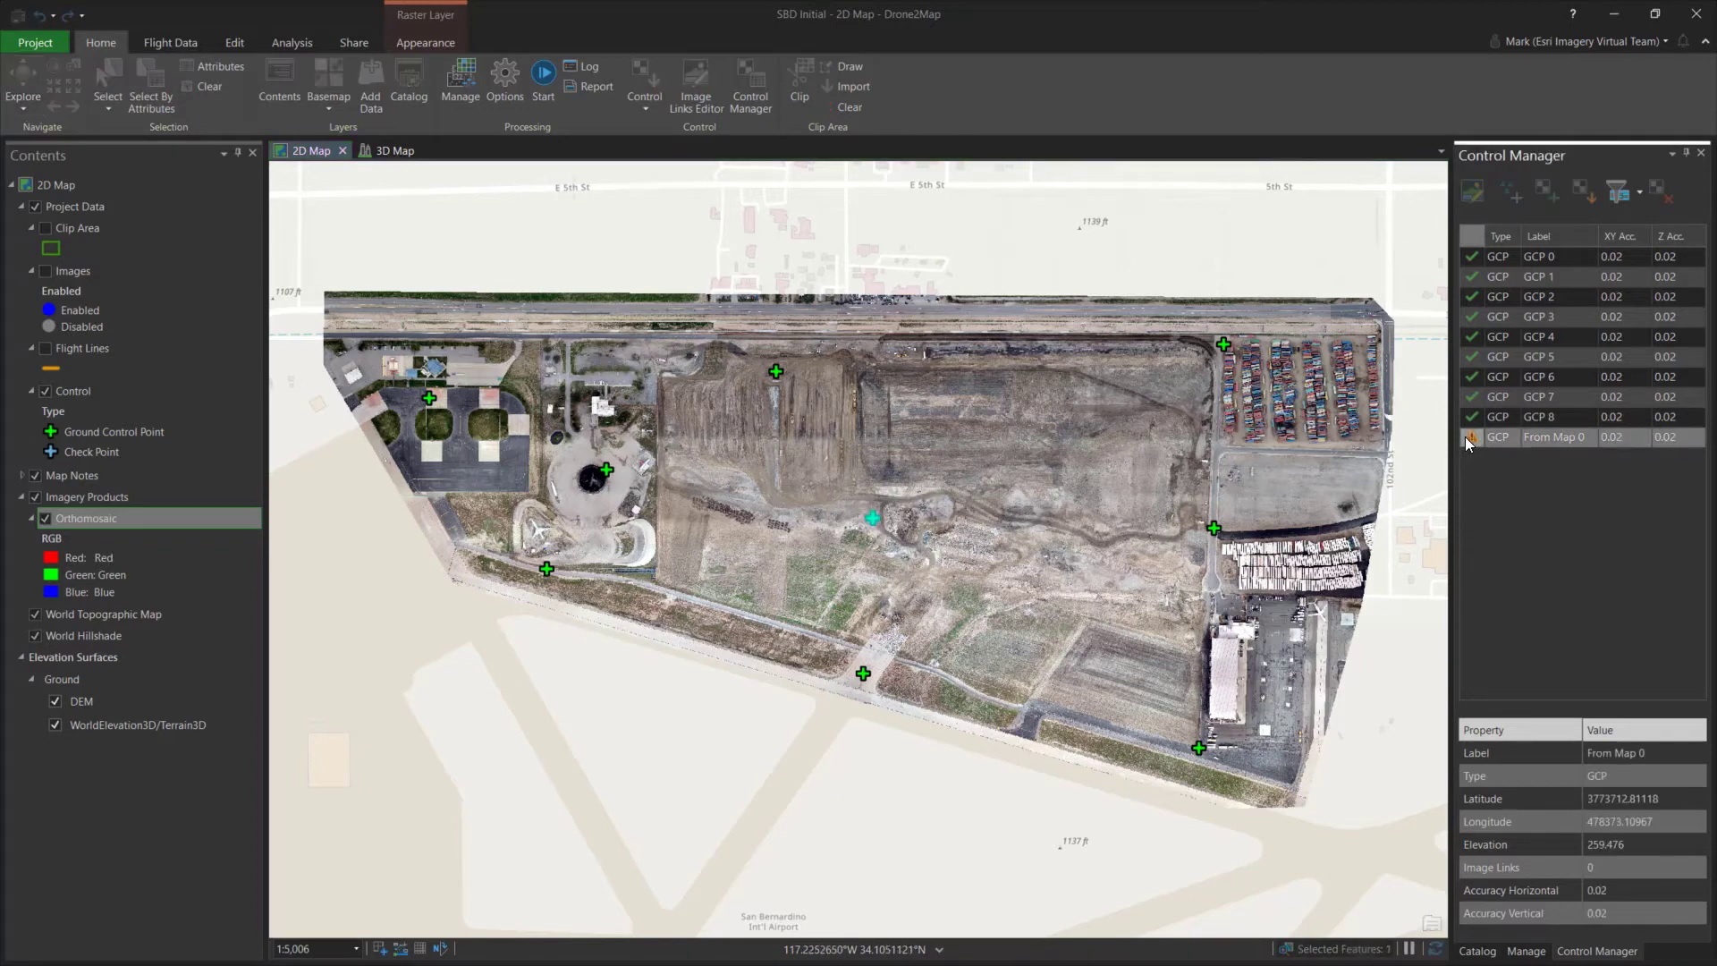
left_click(1659, 192)
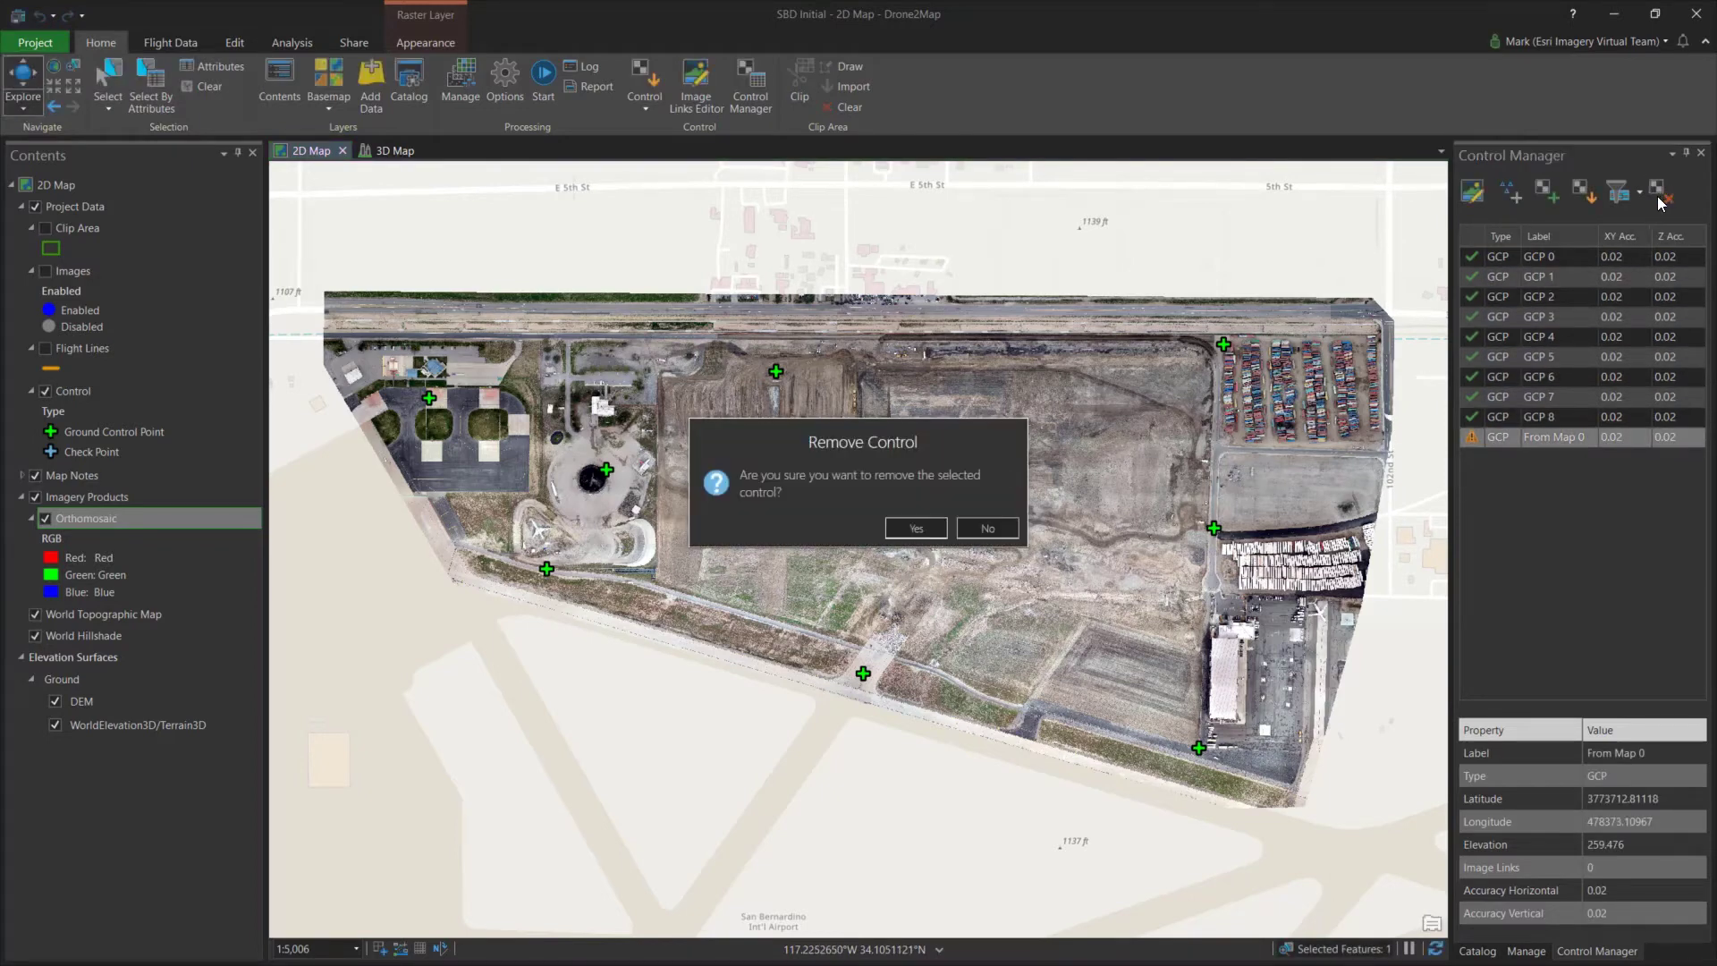
left_click(925, 527)
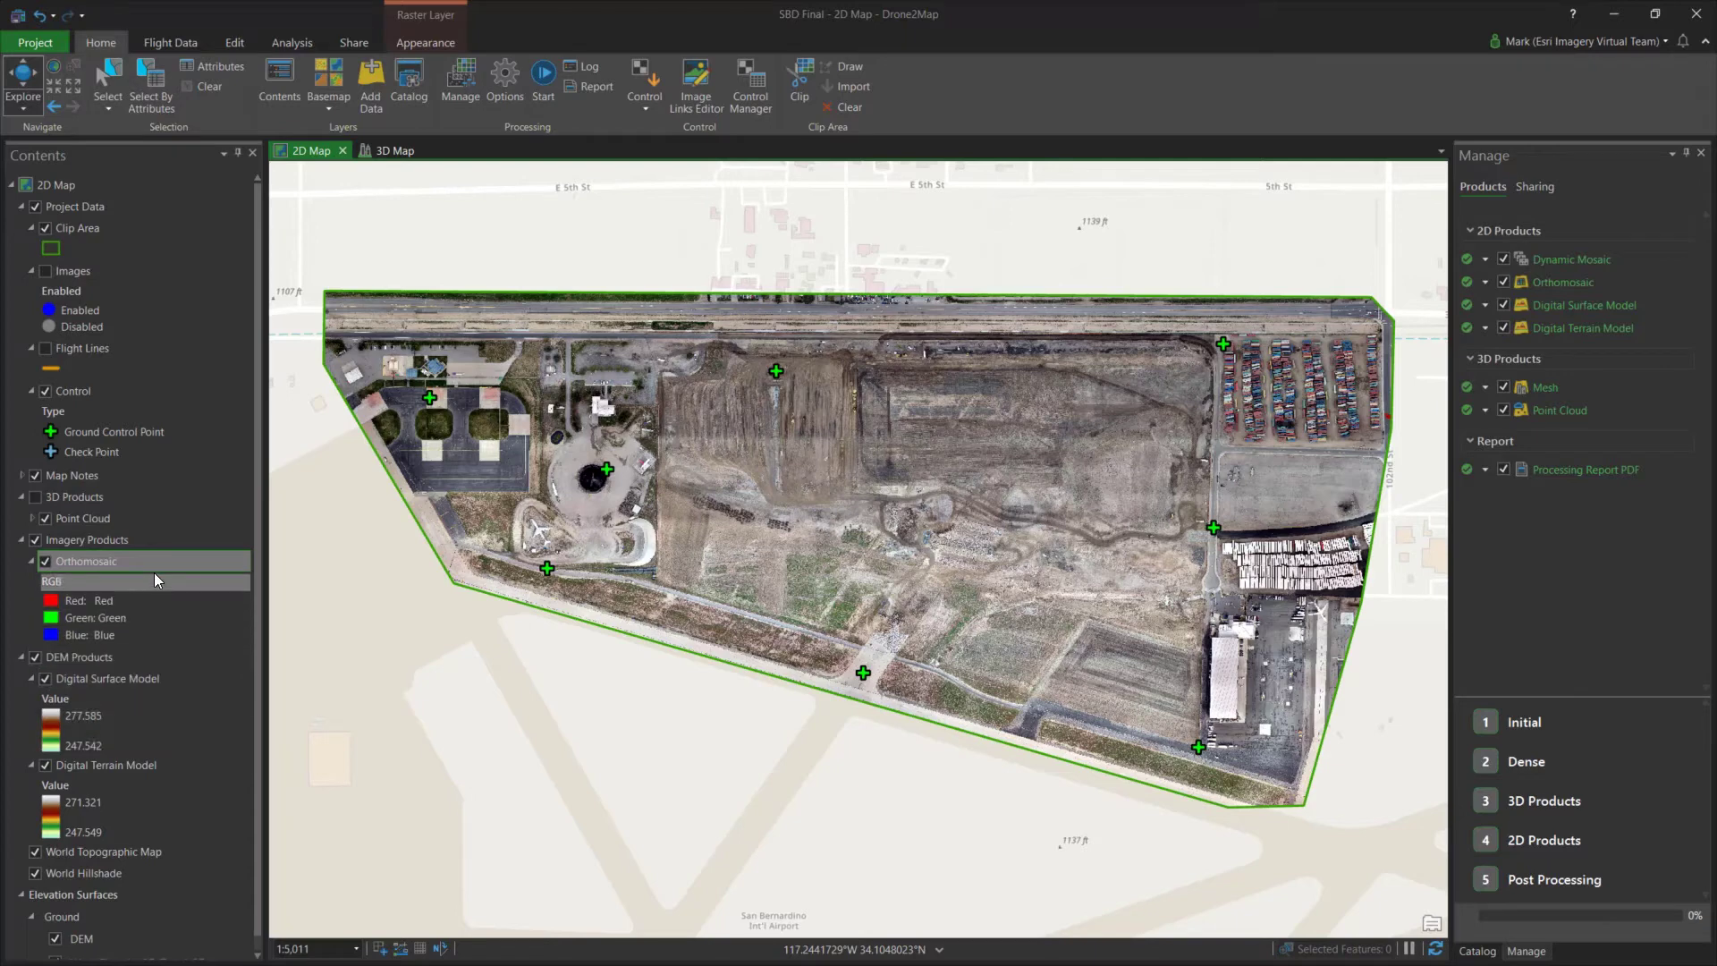
Hide the orthomosaic and inspect the digital surface model around the stockpiles, buildings and northern ground control point
left_click(44, 562)
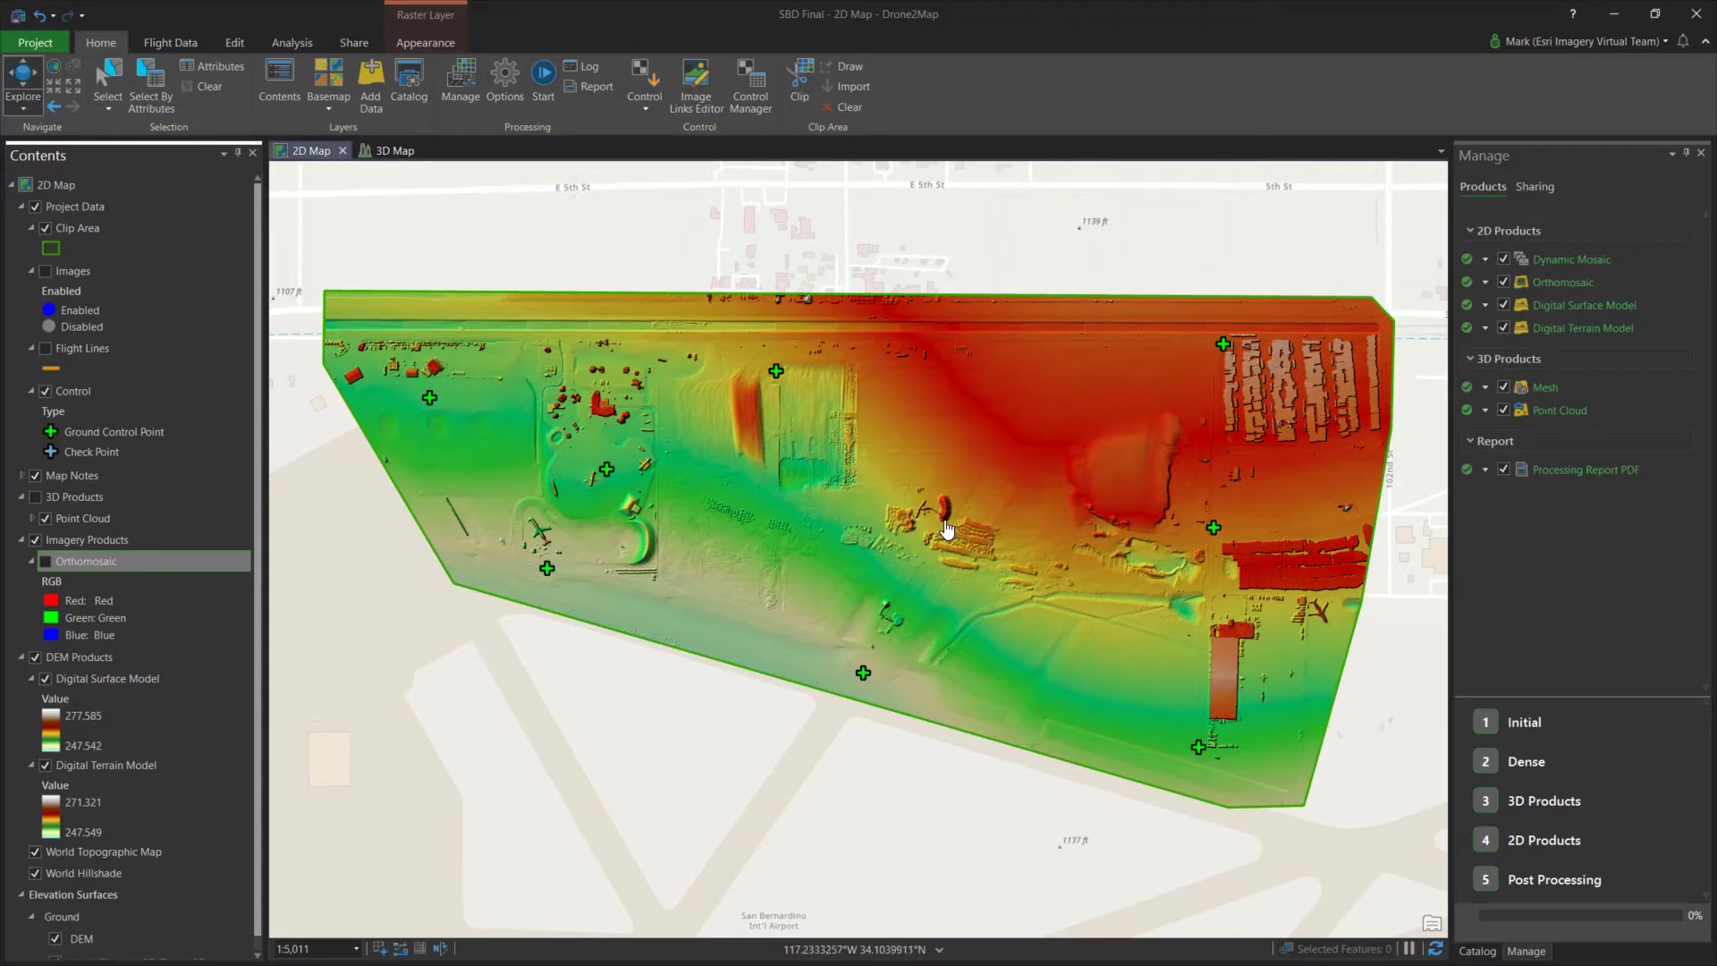
scroll(947, 529, "up", 4)
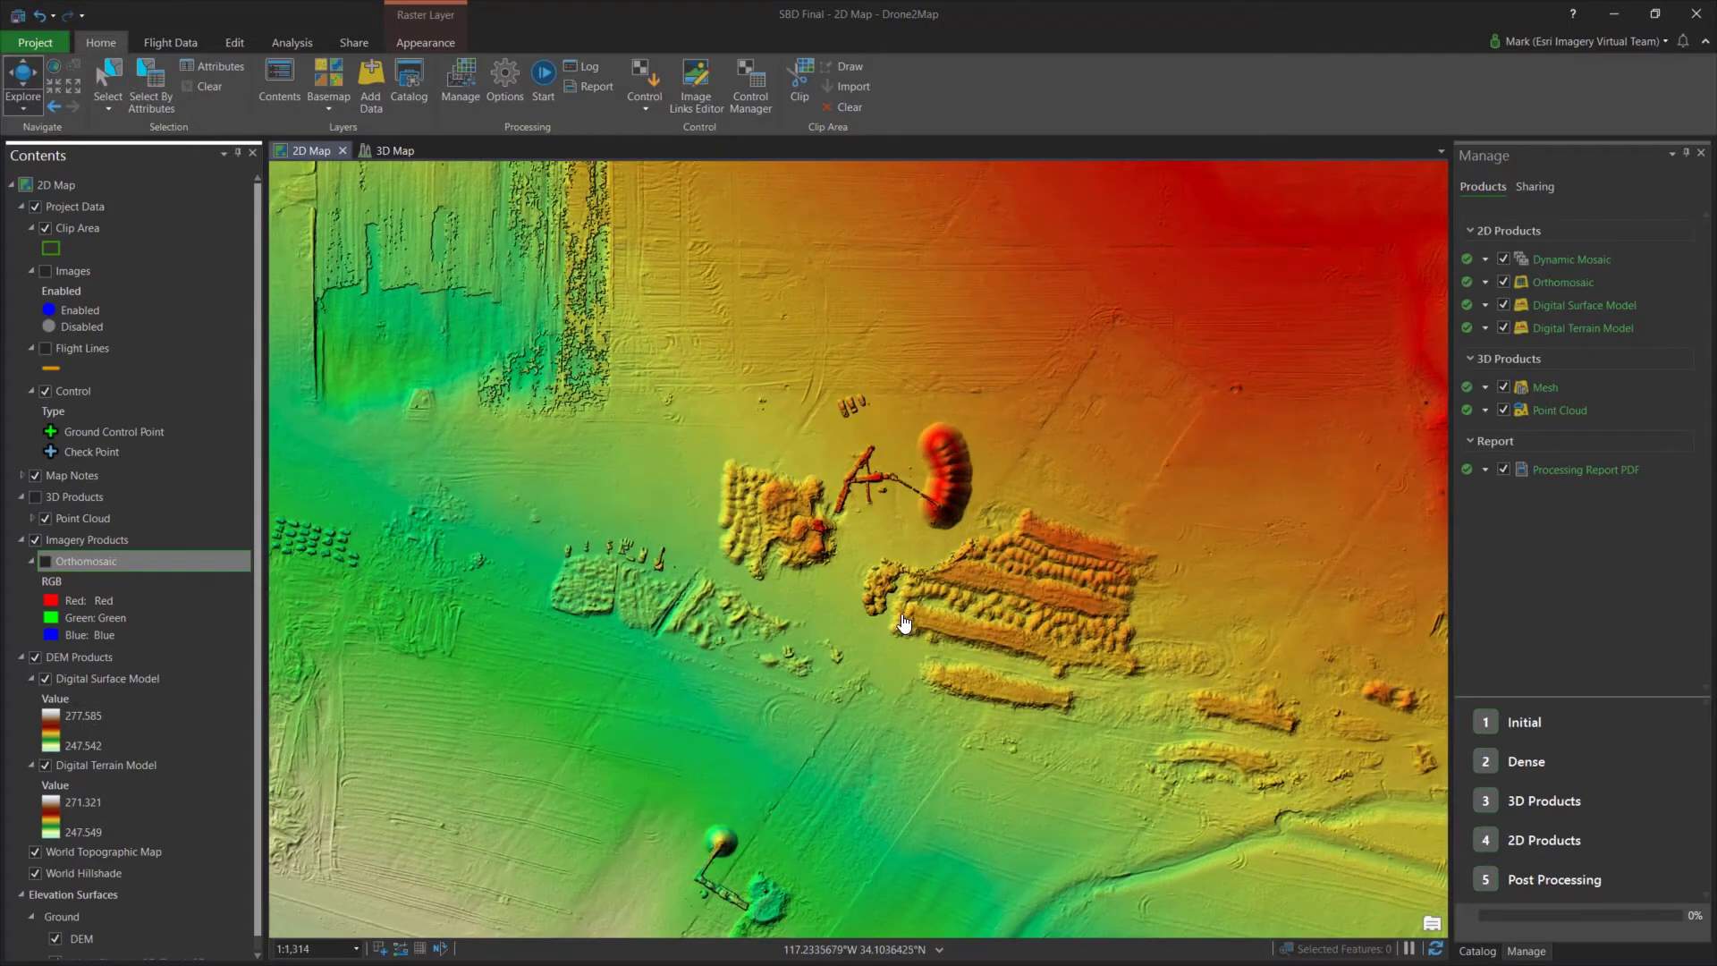
left_click_drag(293, 250, 1039, 615)
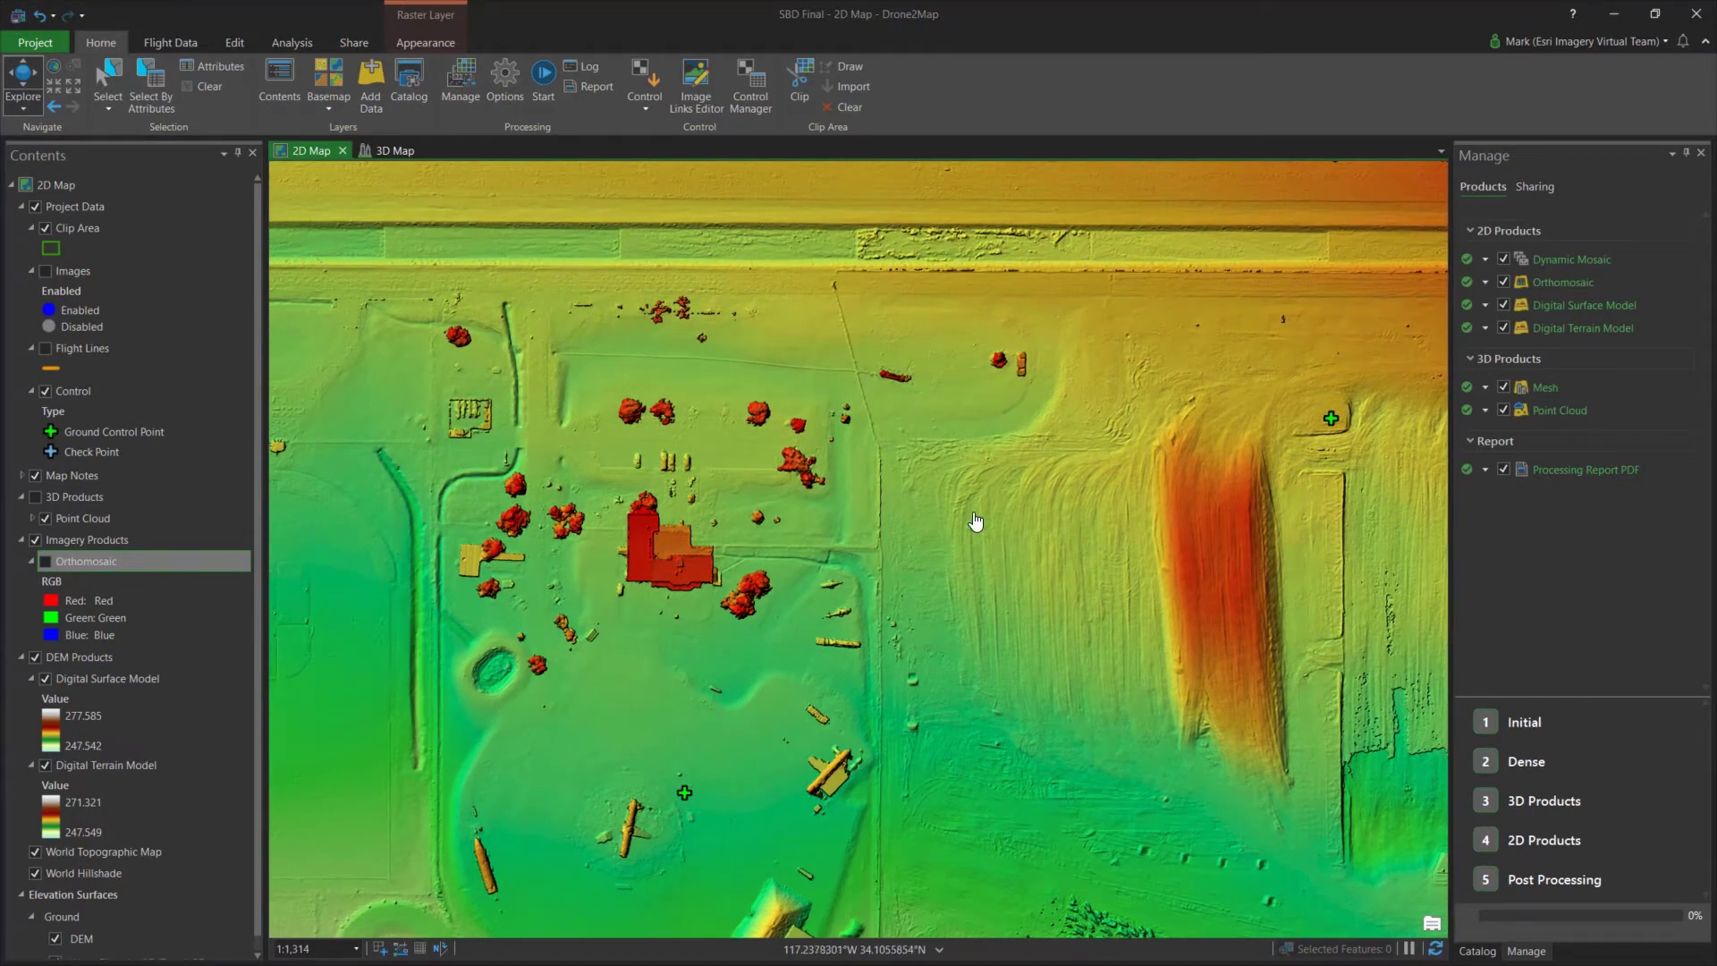
left_click_drag(1287, 472, 747, 491)
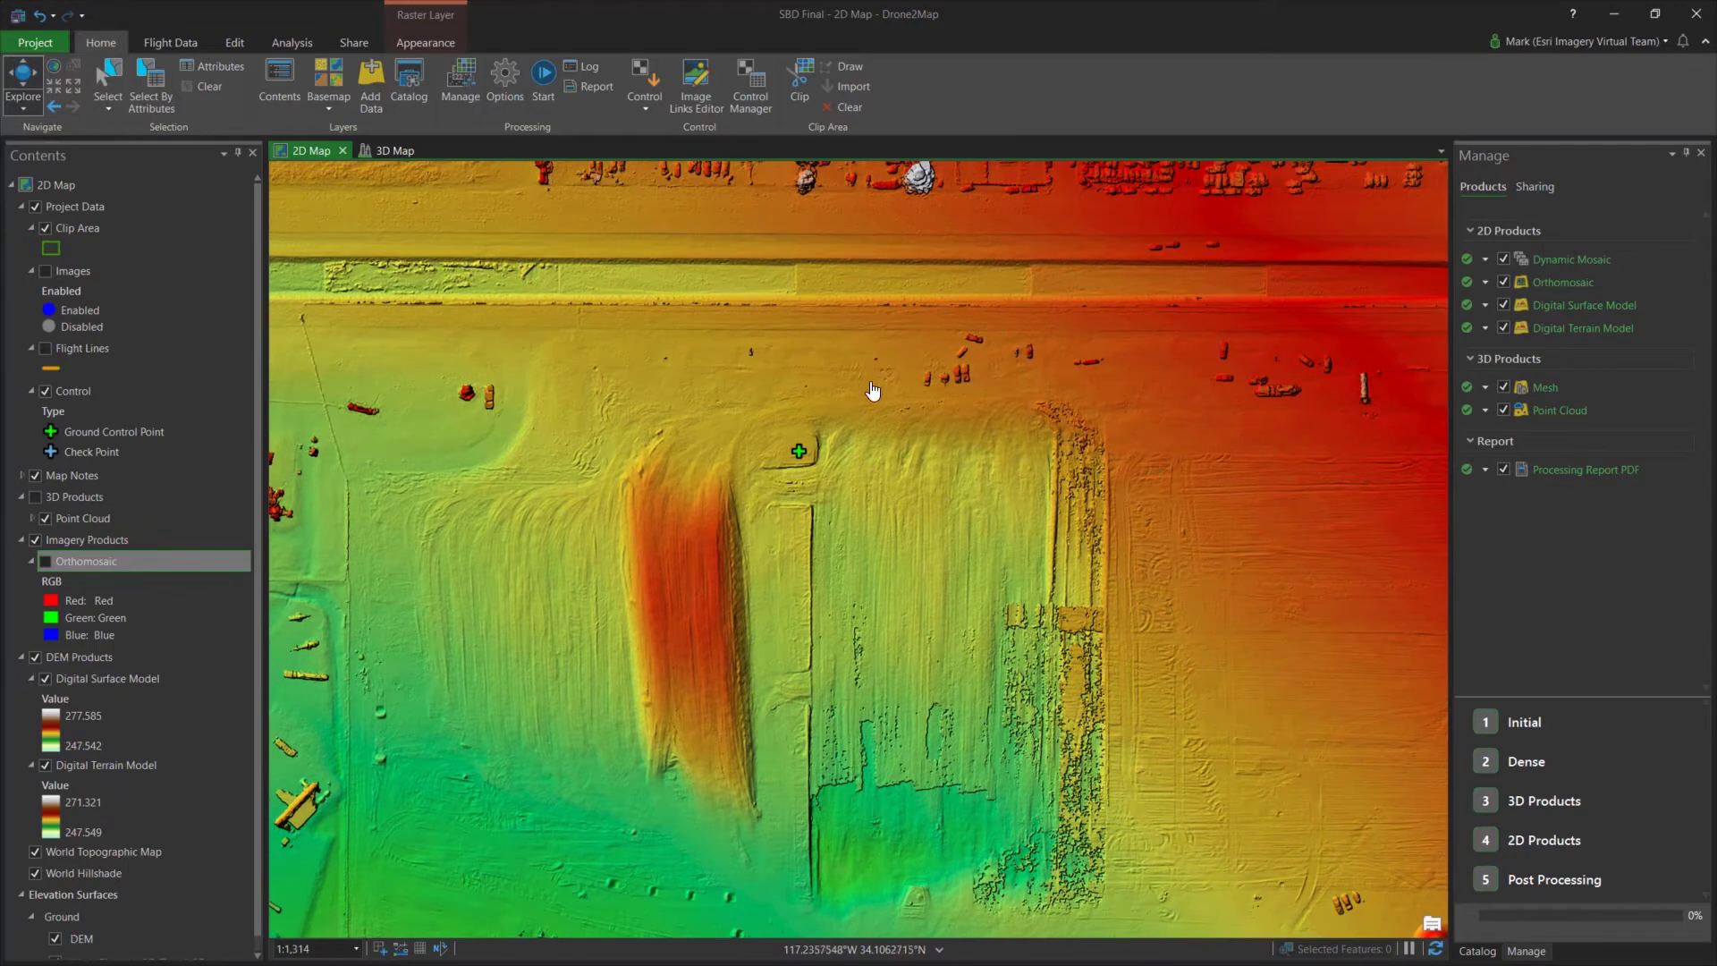
Toggle the digital surface model to compare it with the terrain model, and zoom to the surface model's full extent
left_click(46, 680)
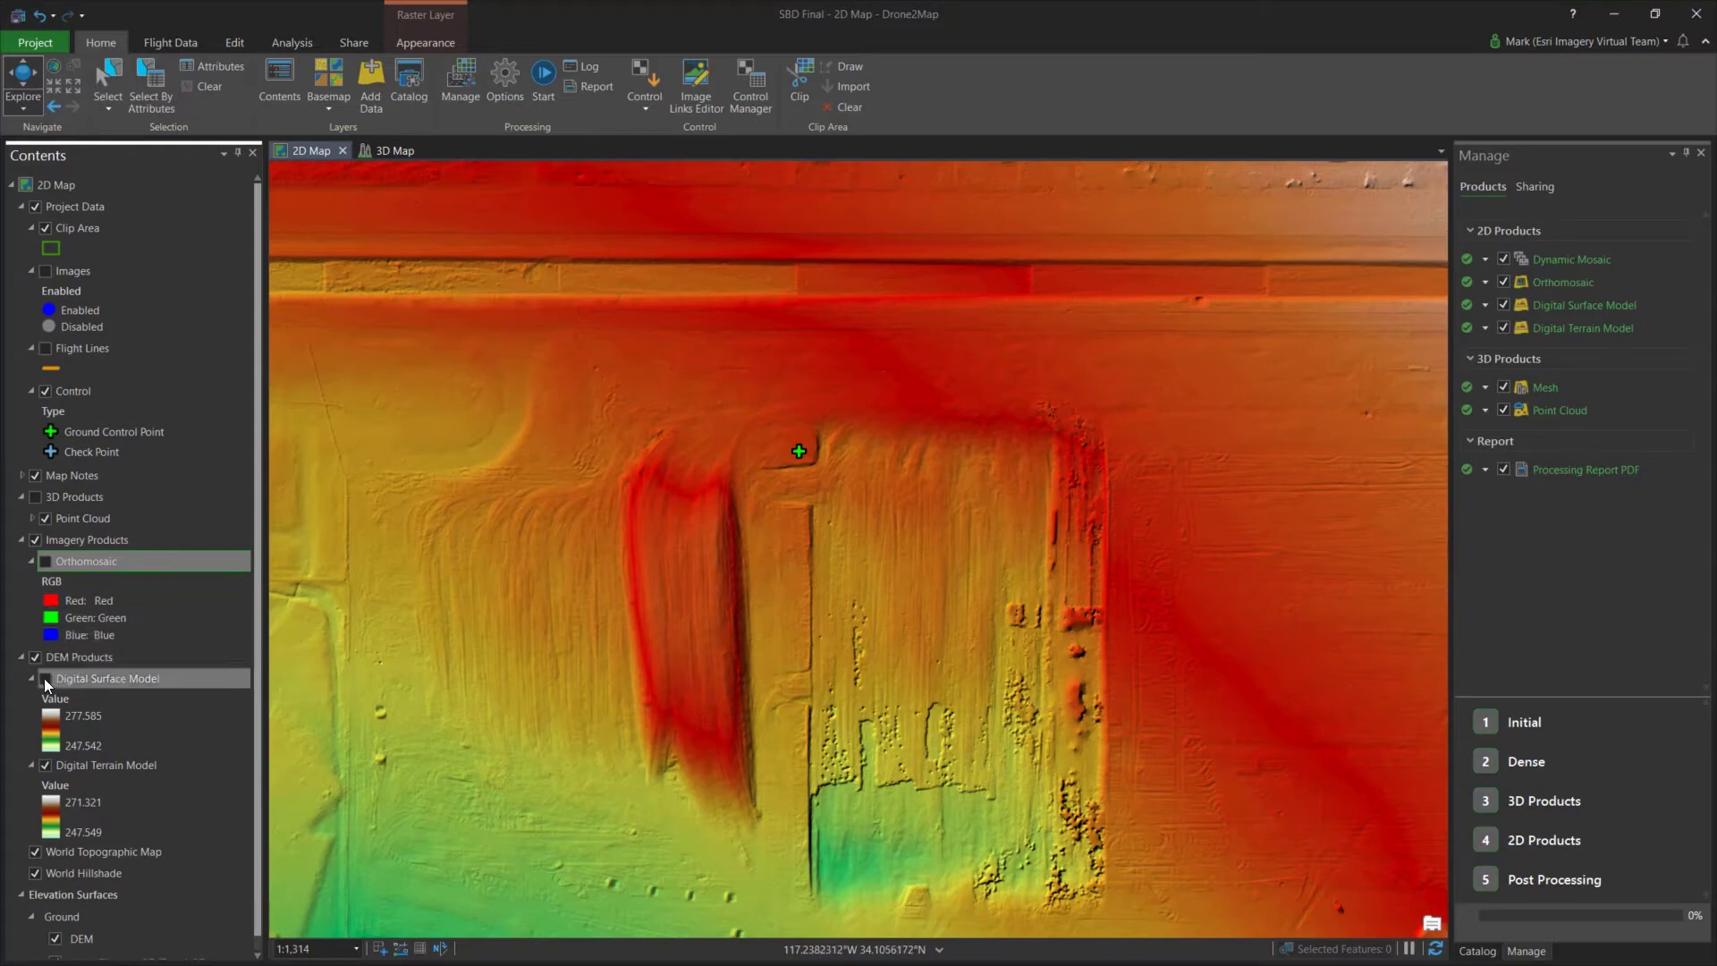
right_click(69, 678)
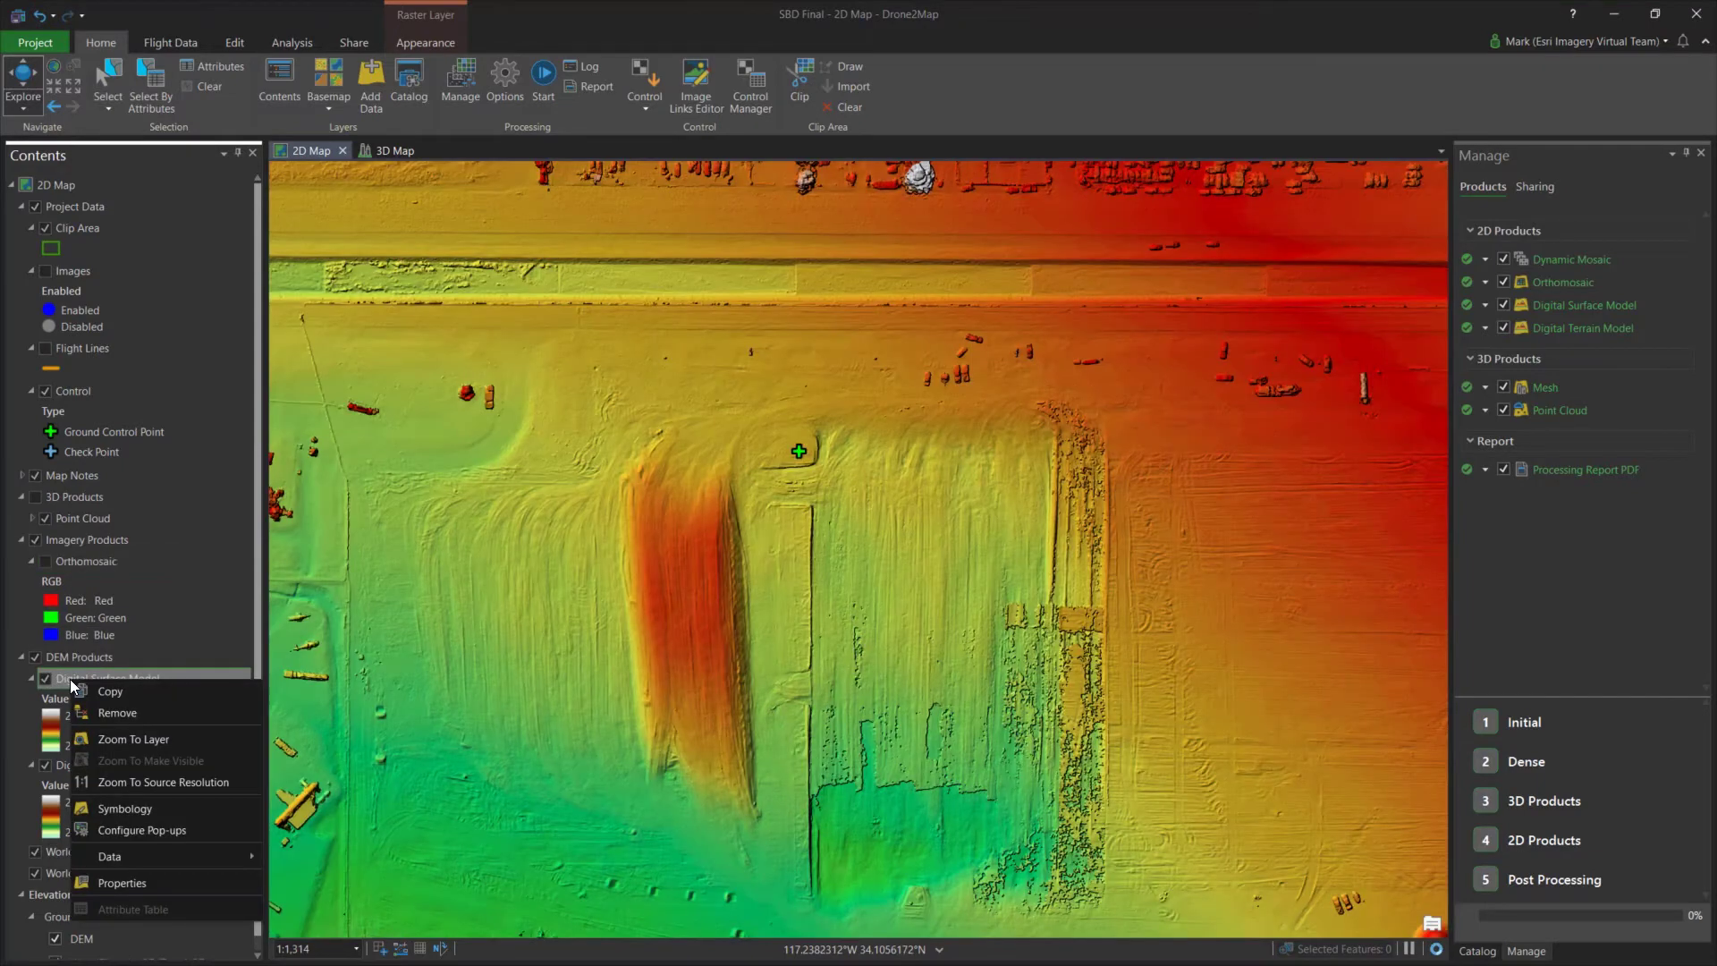
left_click(96, 739)
left_click(97, 738)
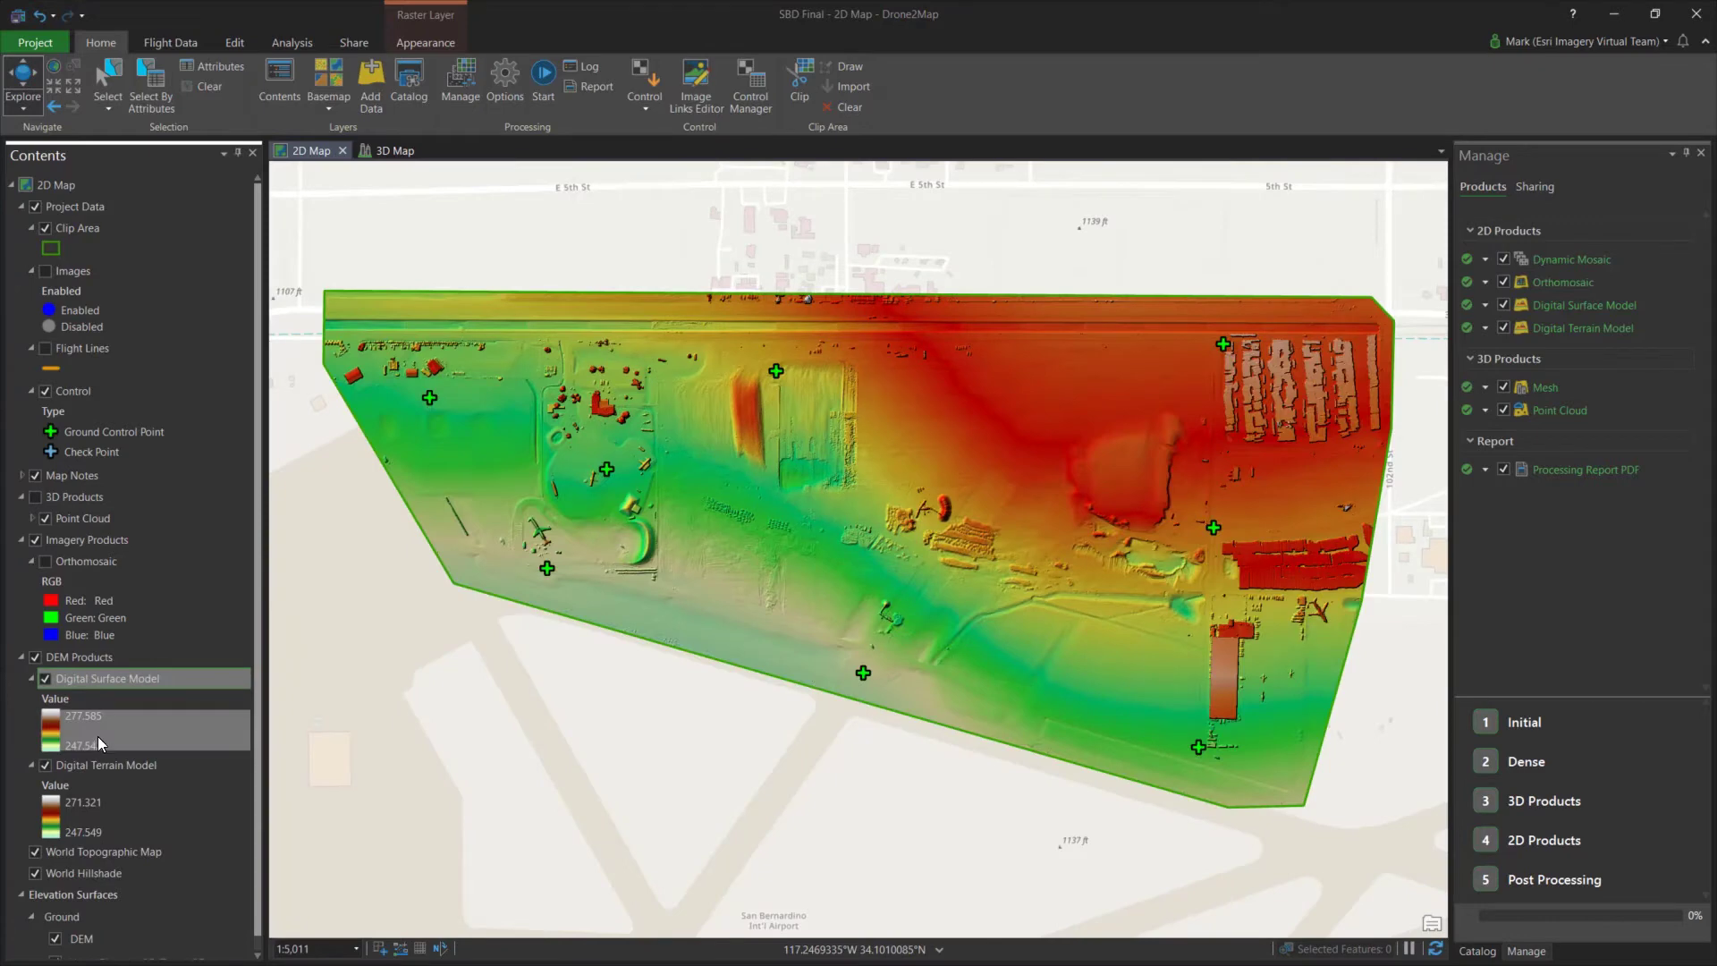
Switch to the 3D map and check the point cloud layer's source properties
left_click(404, 152)
left_click(407, 157)
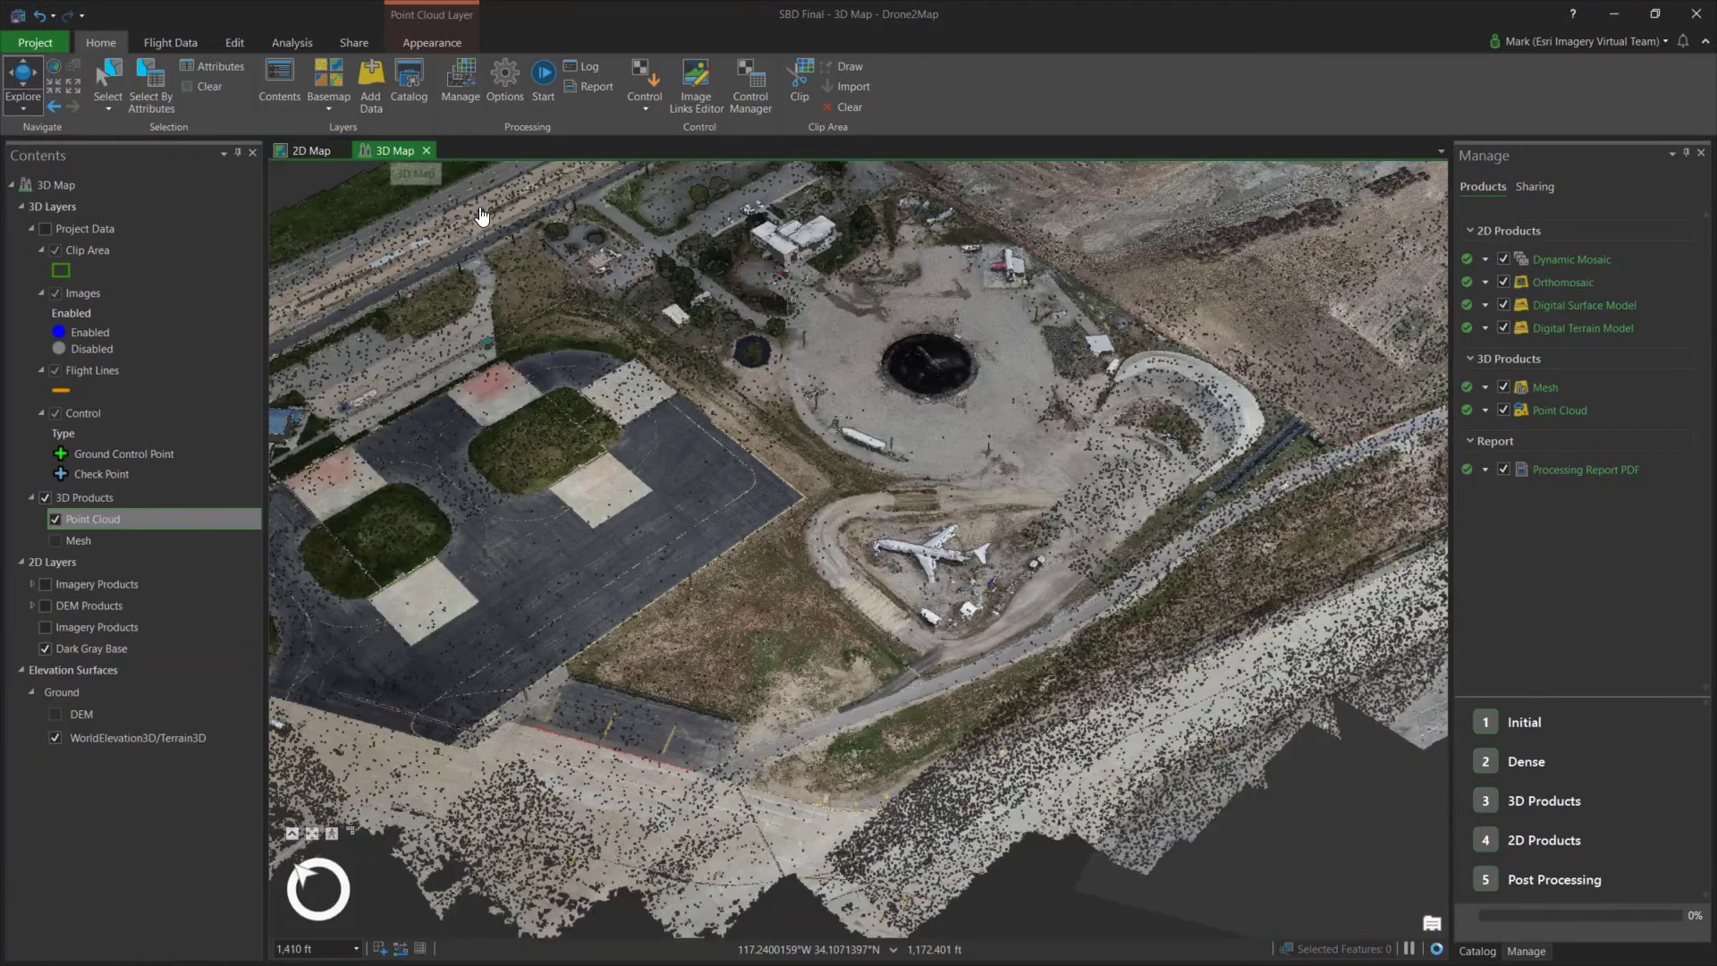
middle_click_drag(827, 558, 859, 549)
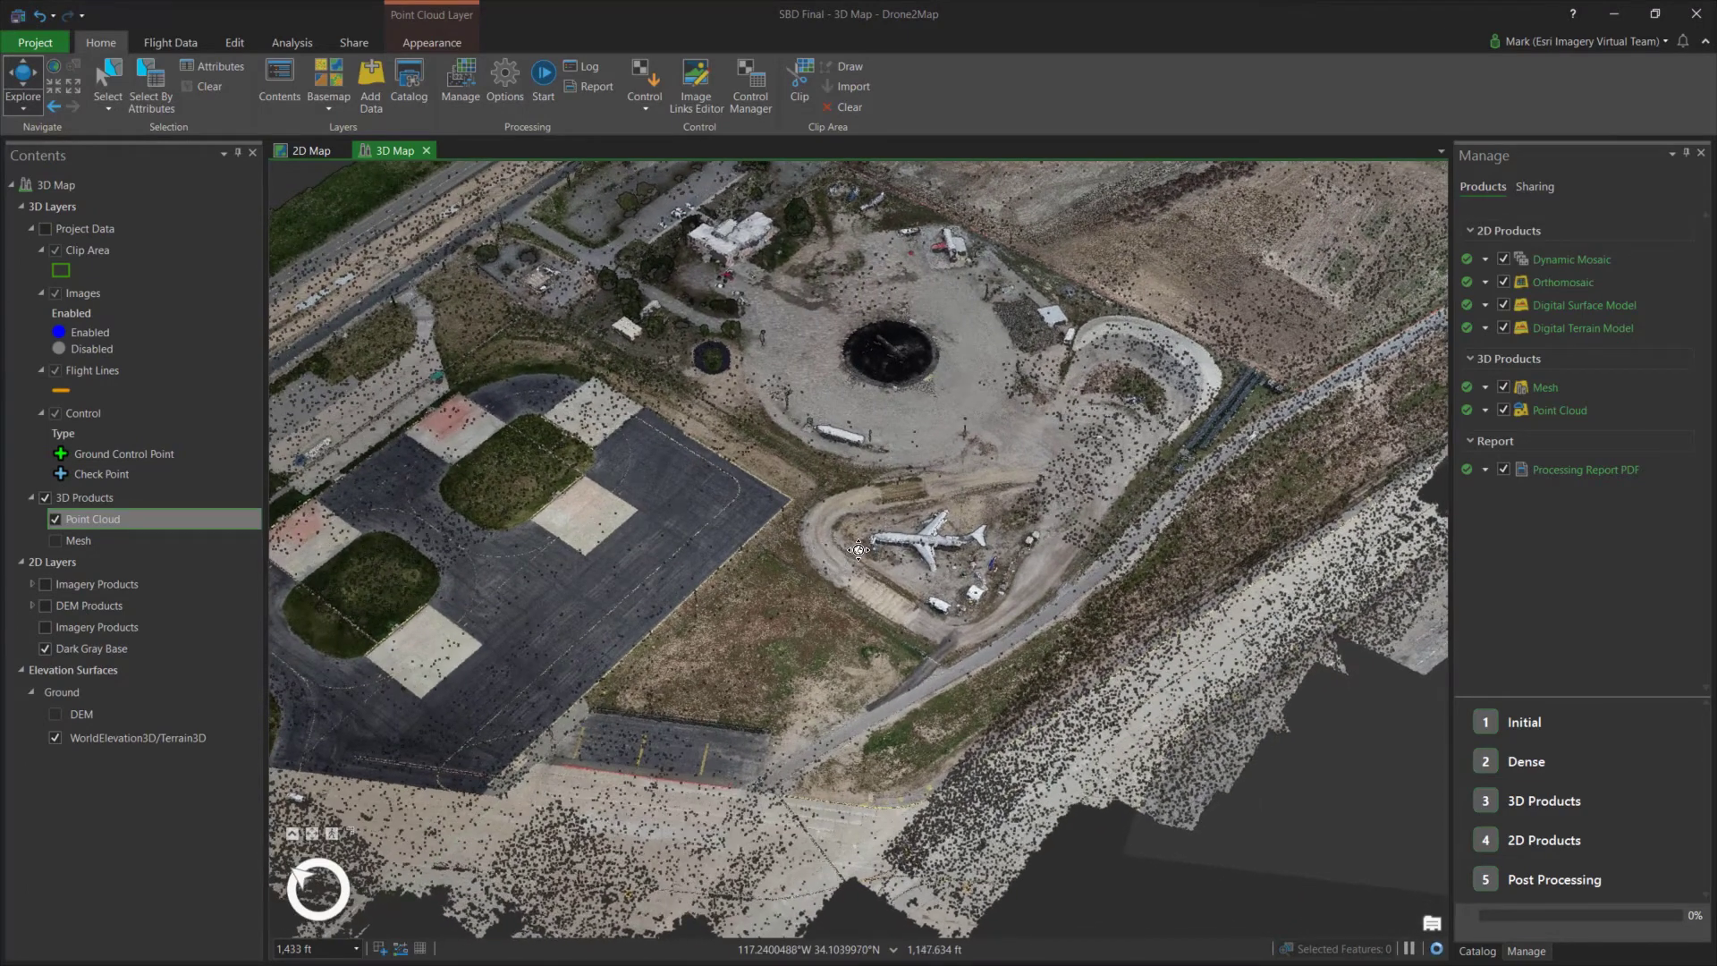
right_click(168, 517)
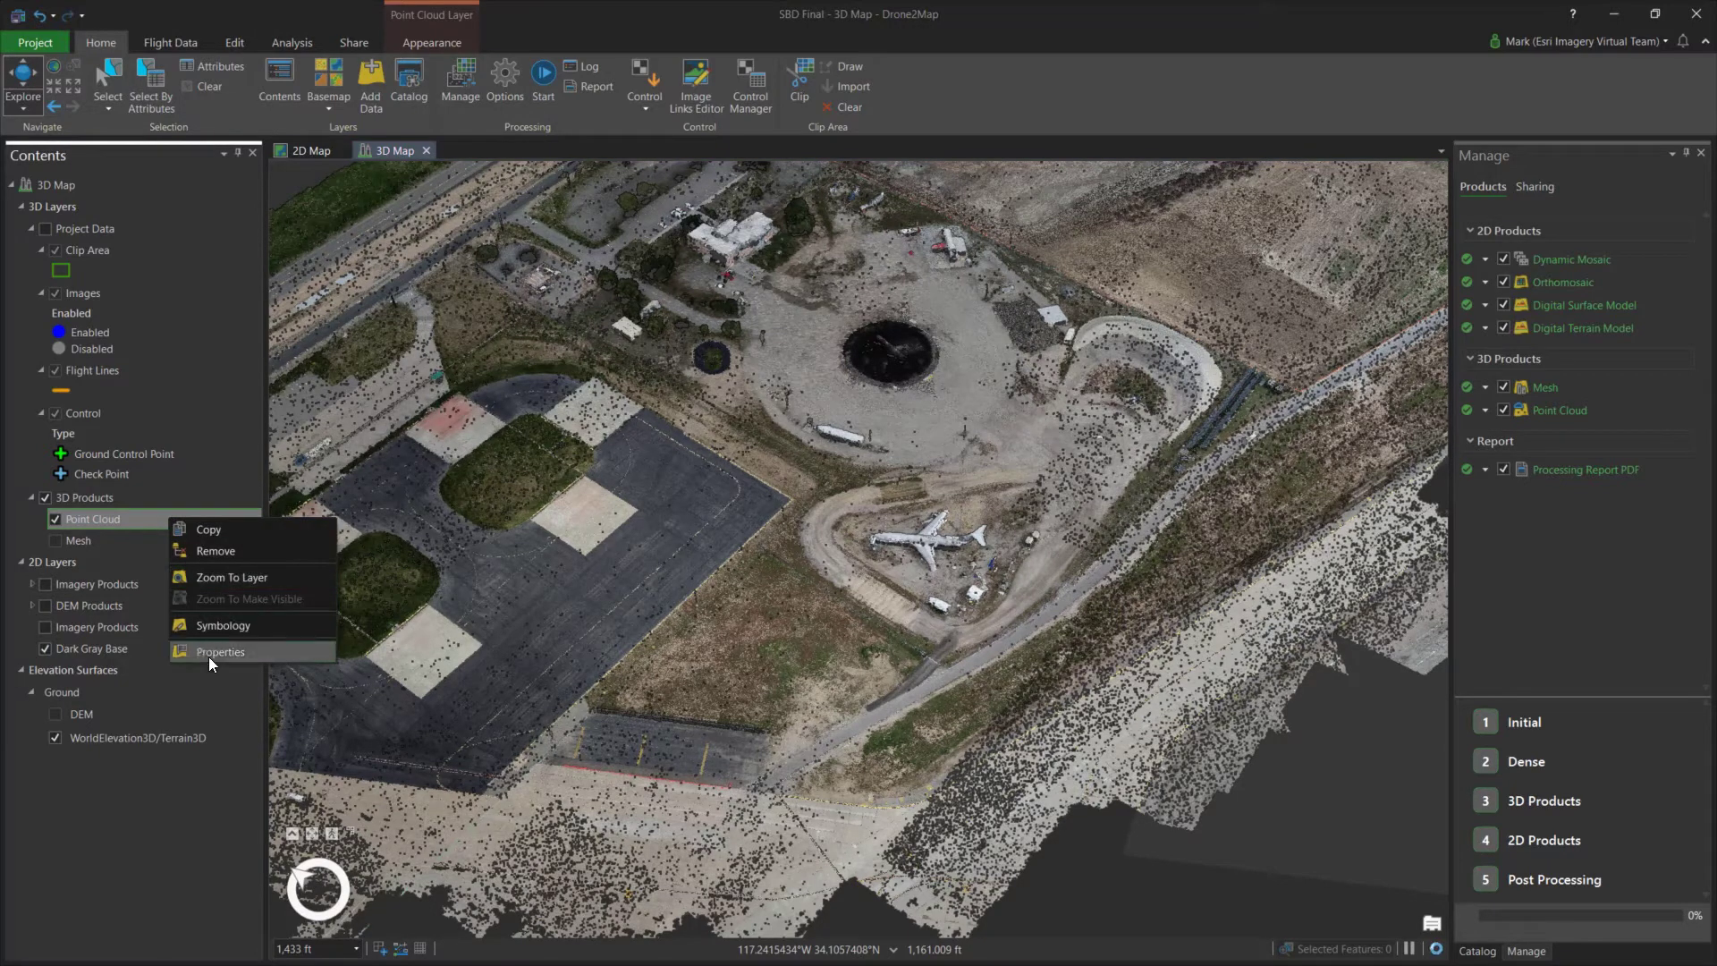
left_click(209, 660)
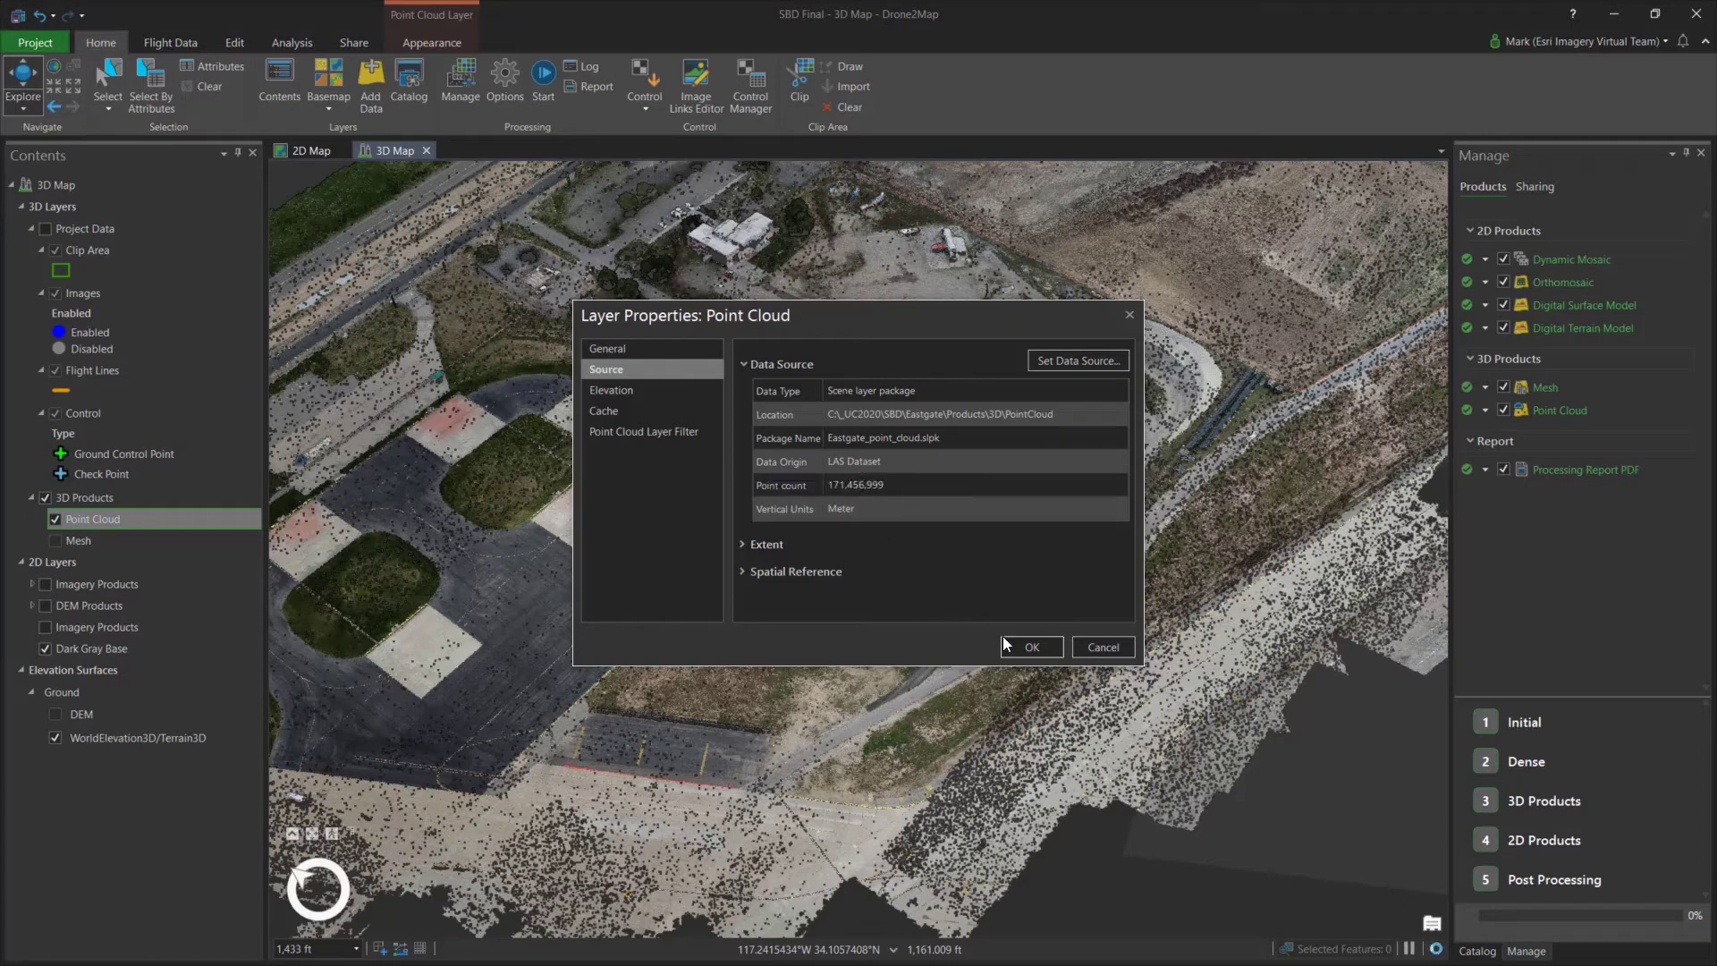
left_click(1025, 645)
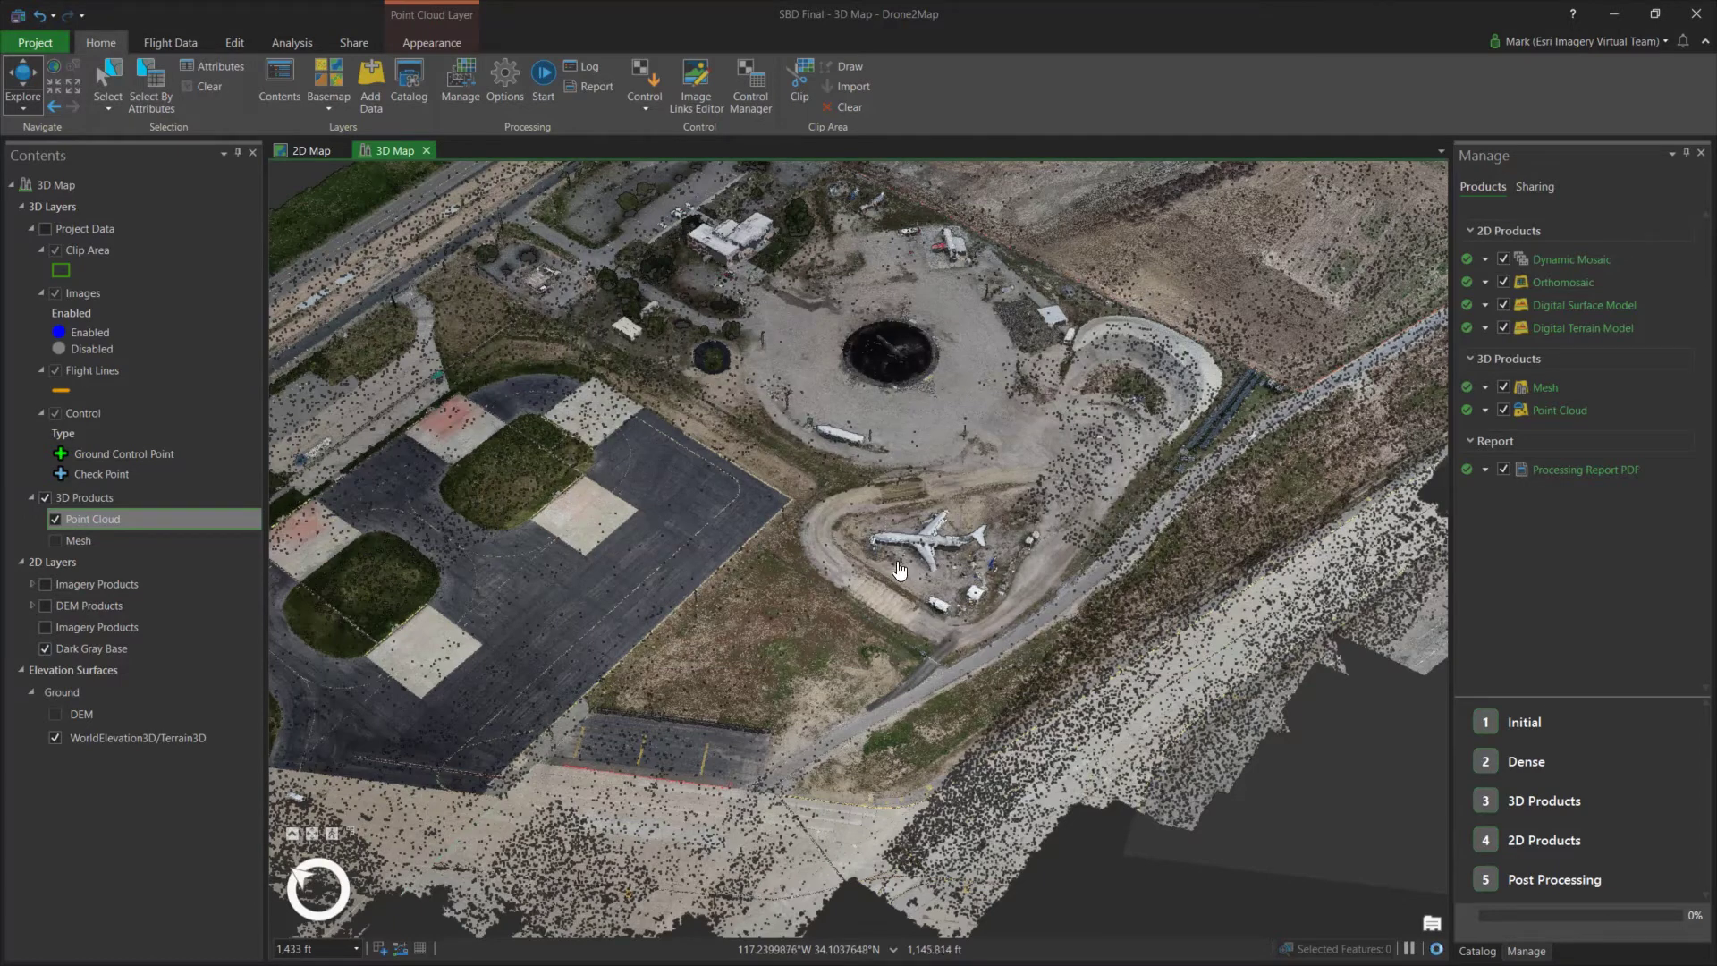
Change the point cloud's symbology to Classify, drawn by elevation, with the airplane in close view
middle_click_drag(898, 569, 842, 559)
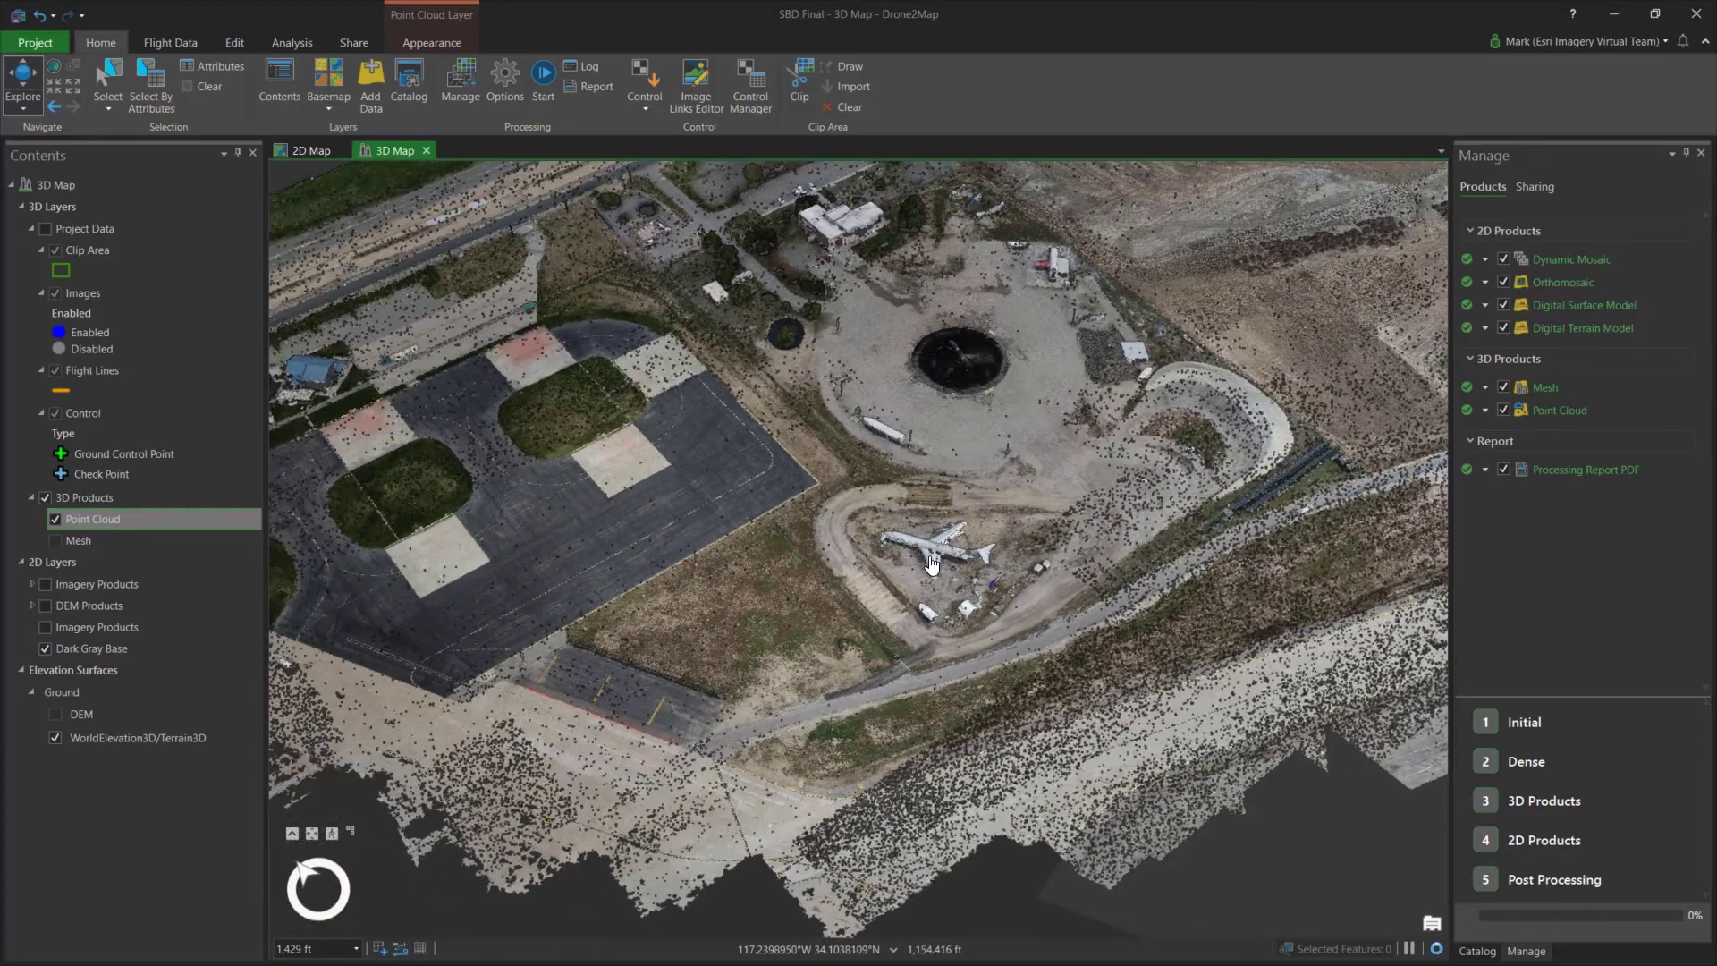
scroll(931, 565, "up", 5)
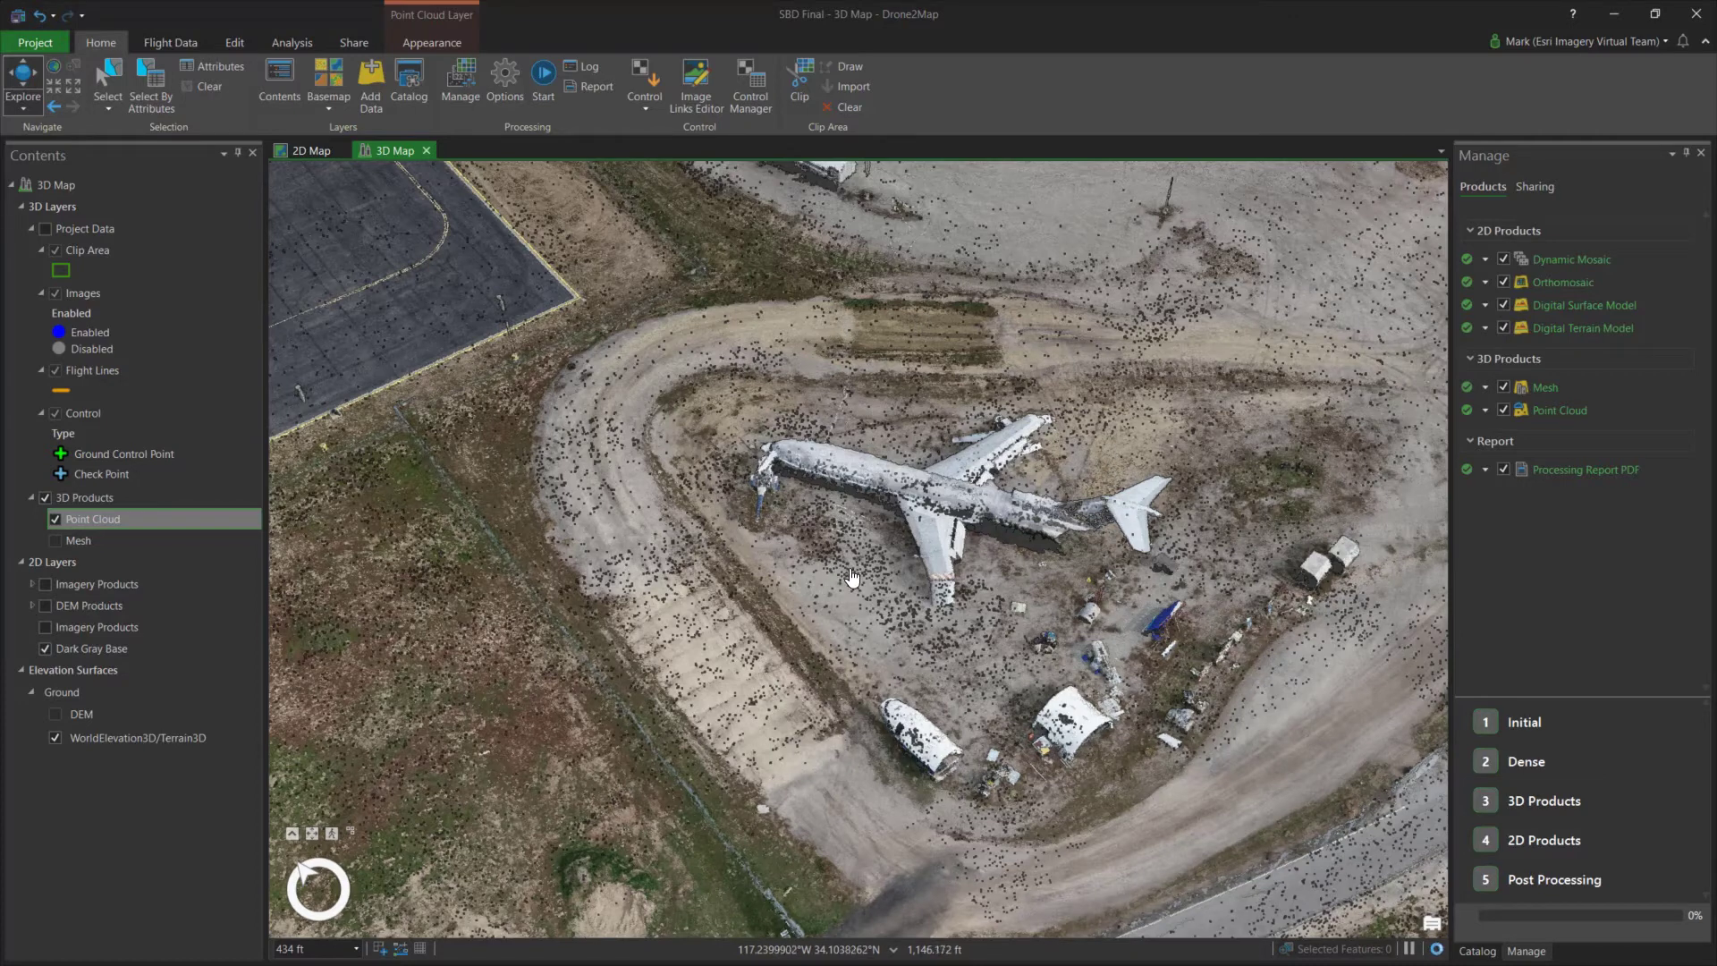
left_click(415, 43)
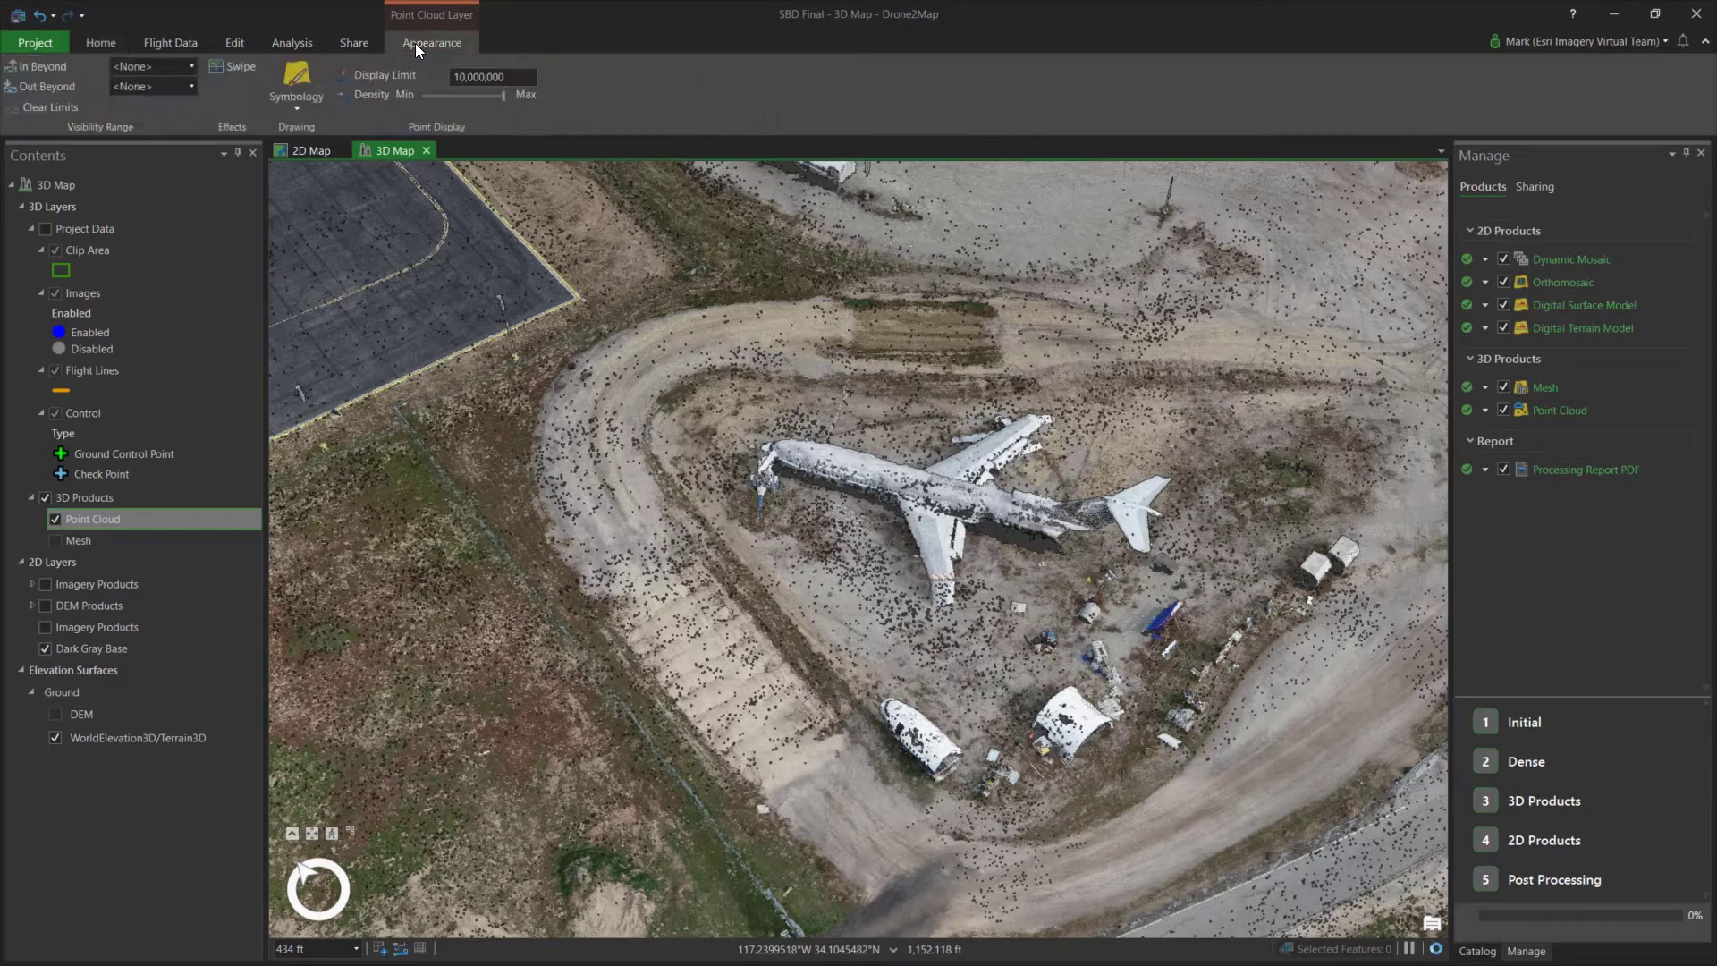
left_click(299, 76)
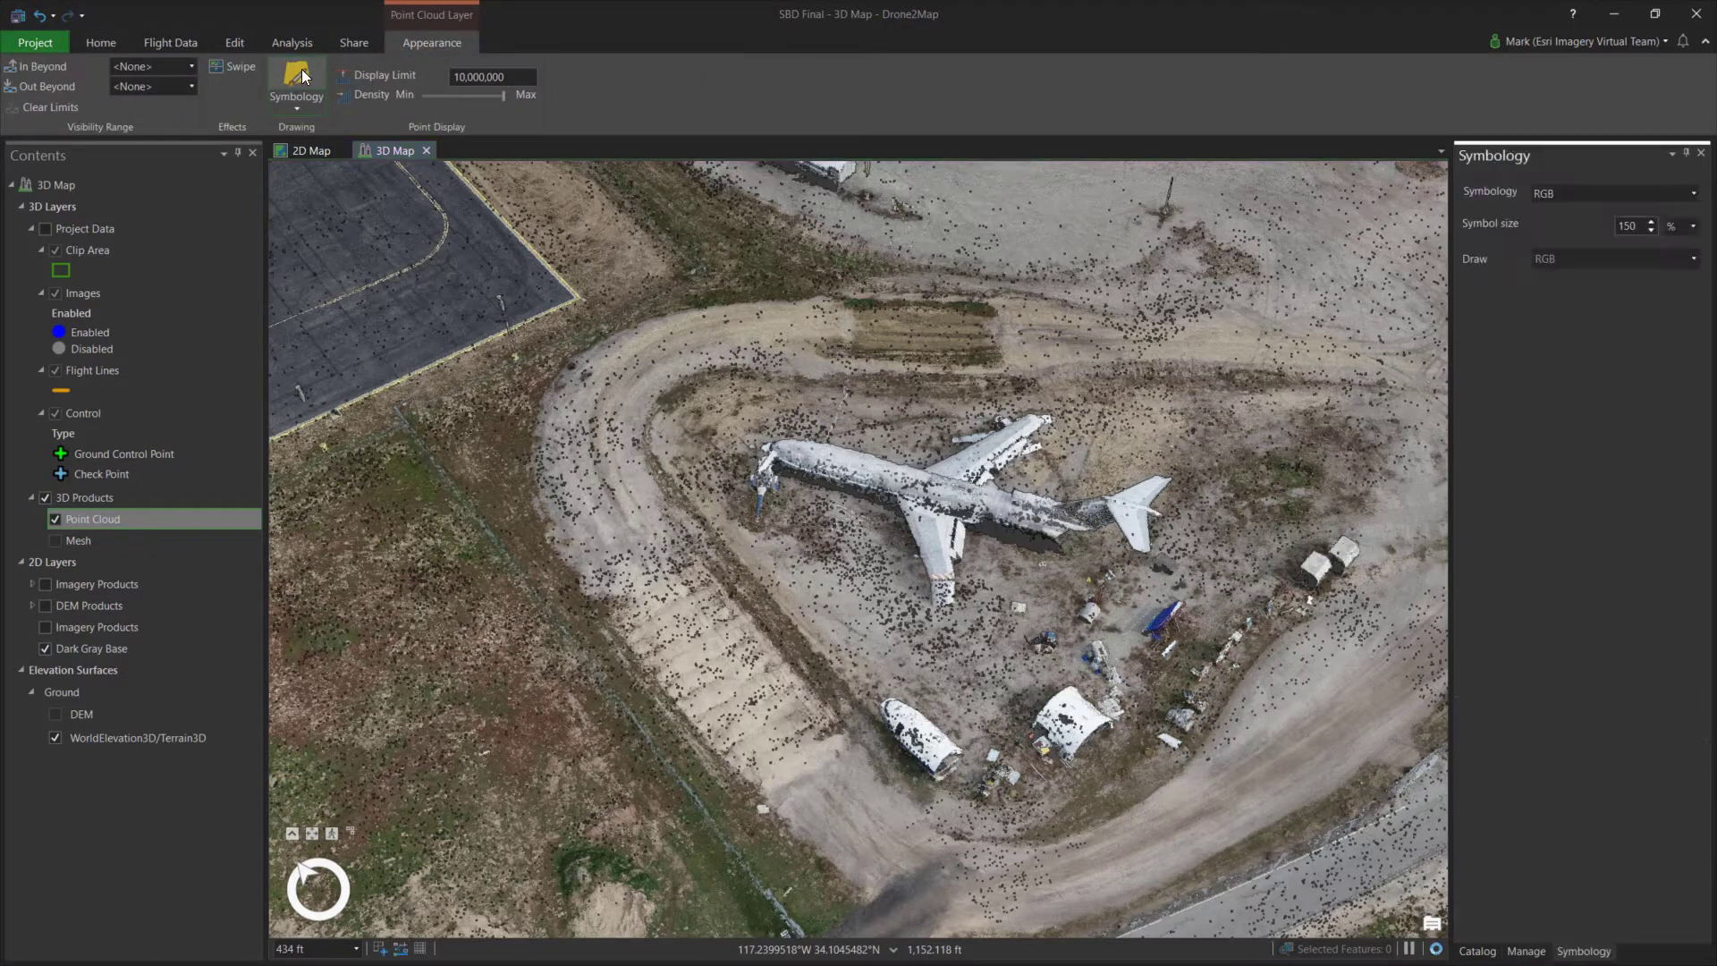
left_click(1692, 194)
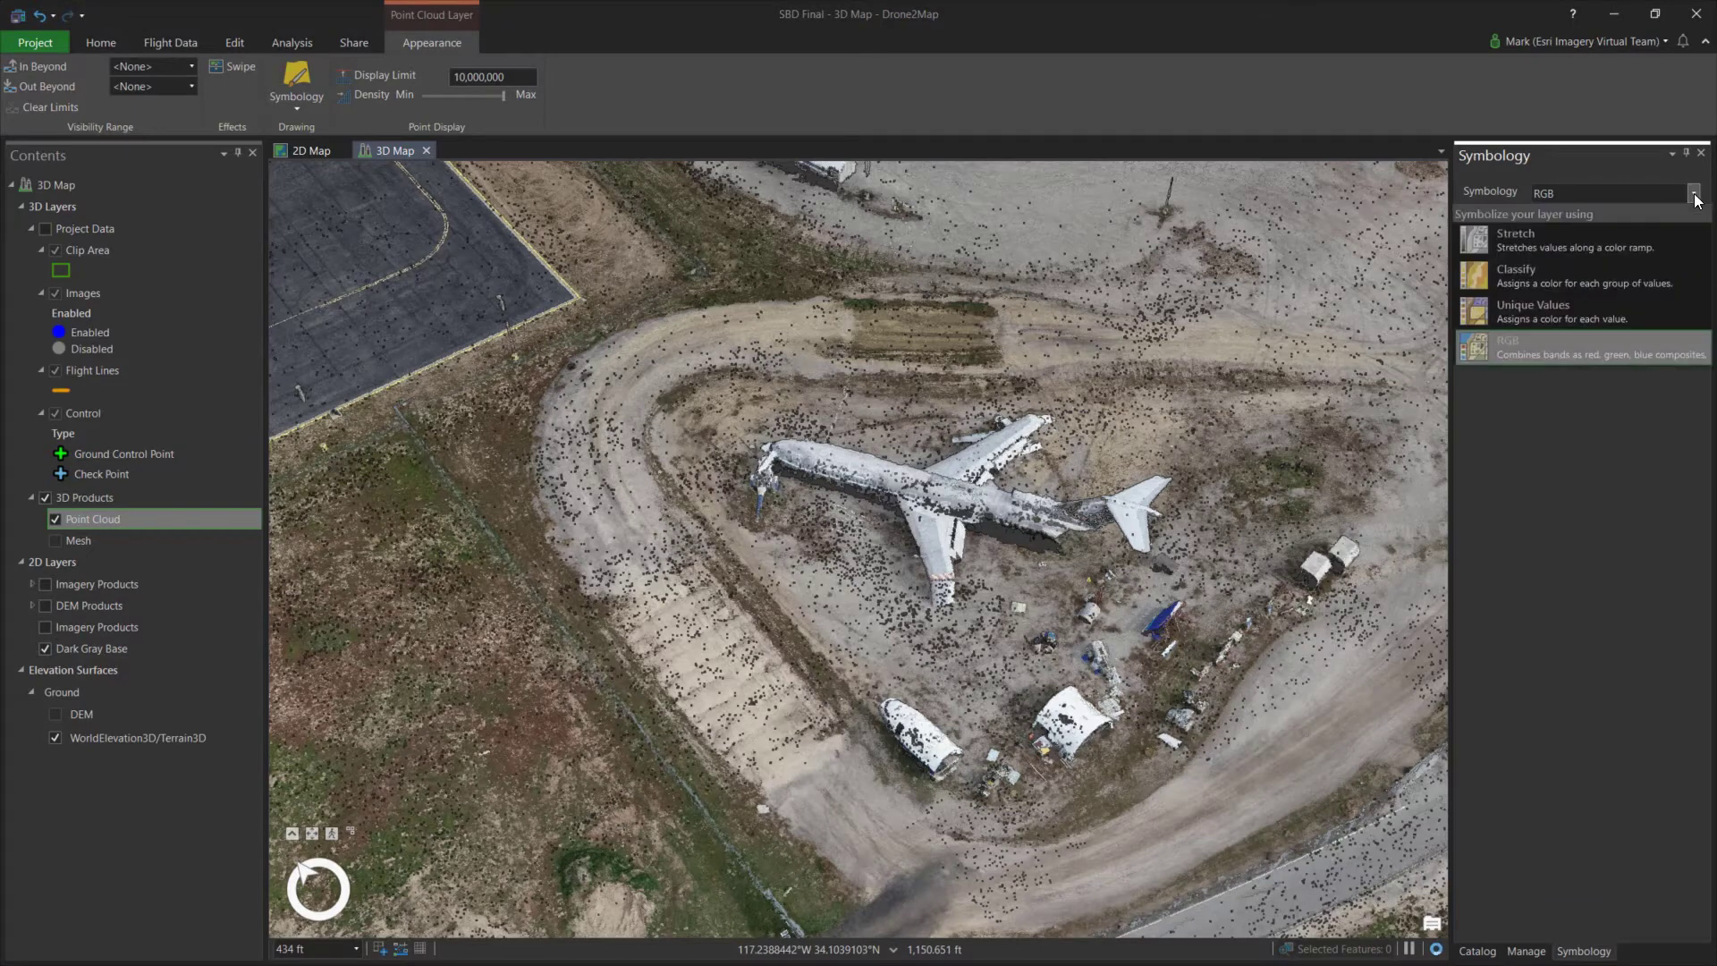
left_click(1686, 276)
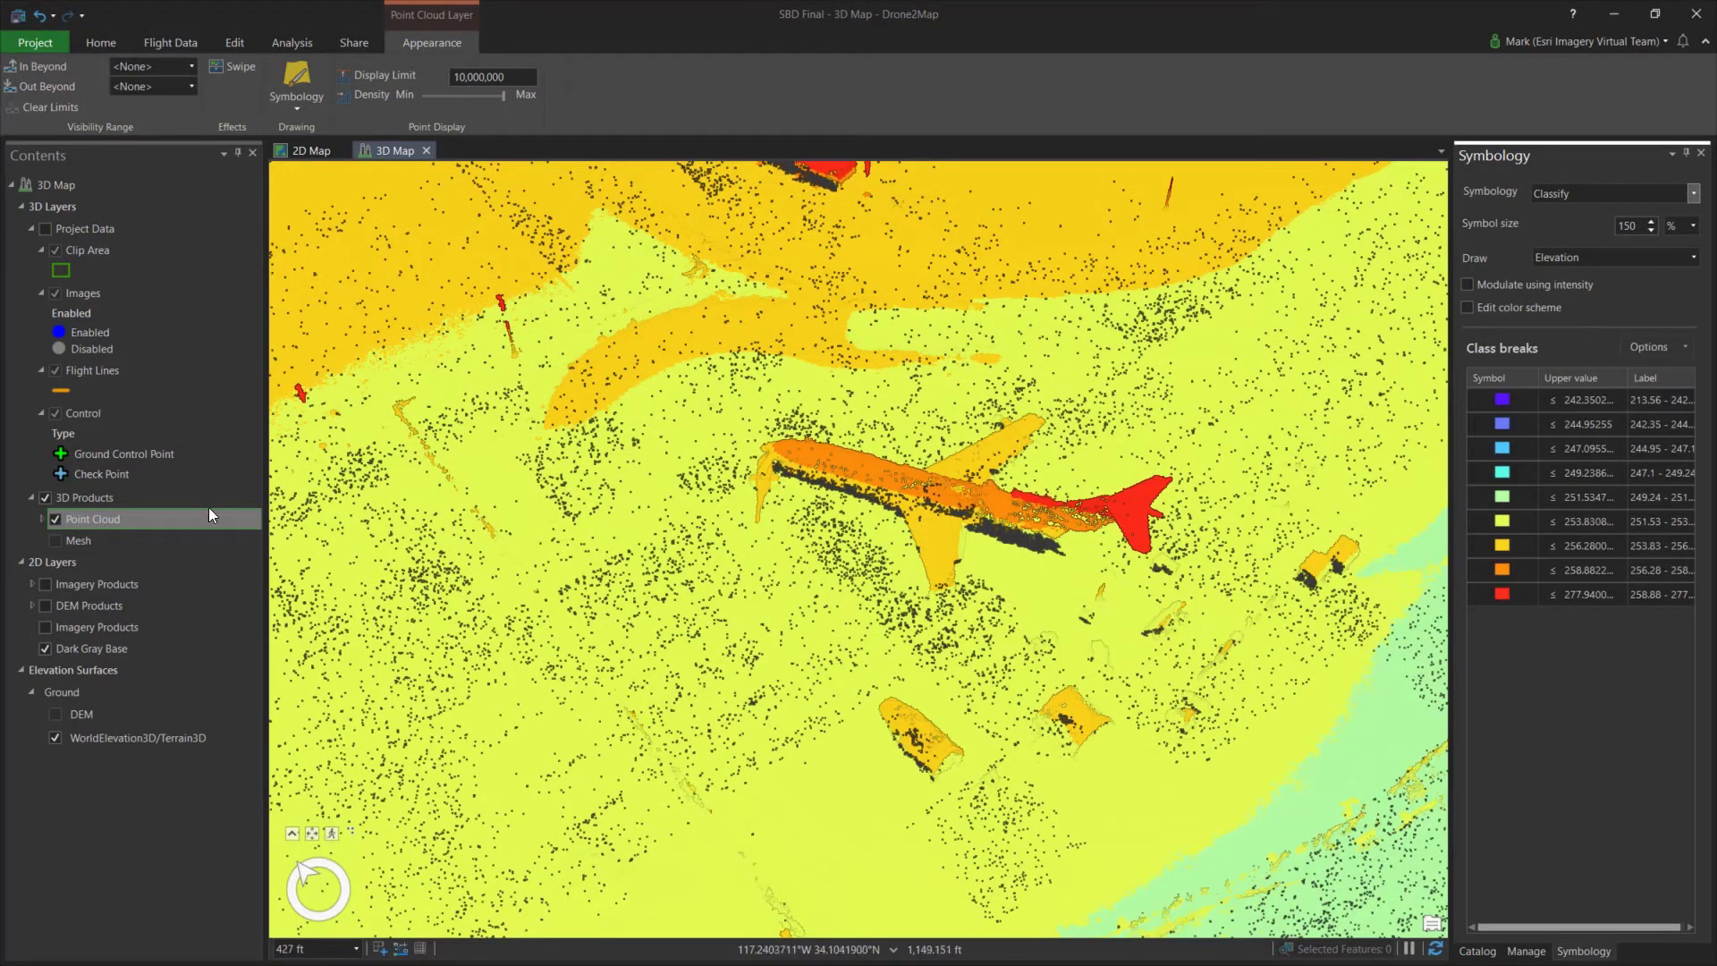
Hide the point cloud and display the mesh in an oblique view of the airplane, closing the symbology settings
left_click(54, 519)
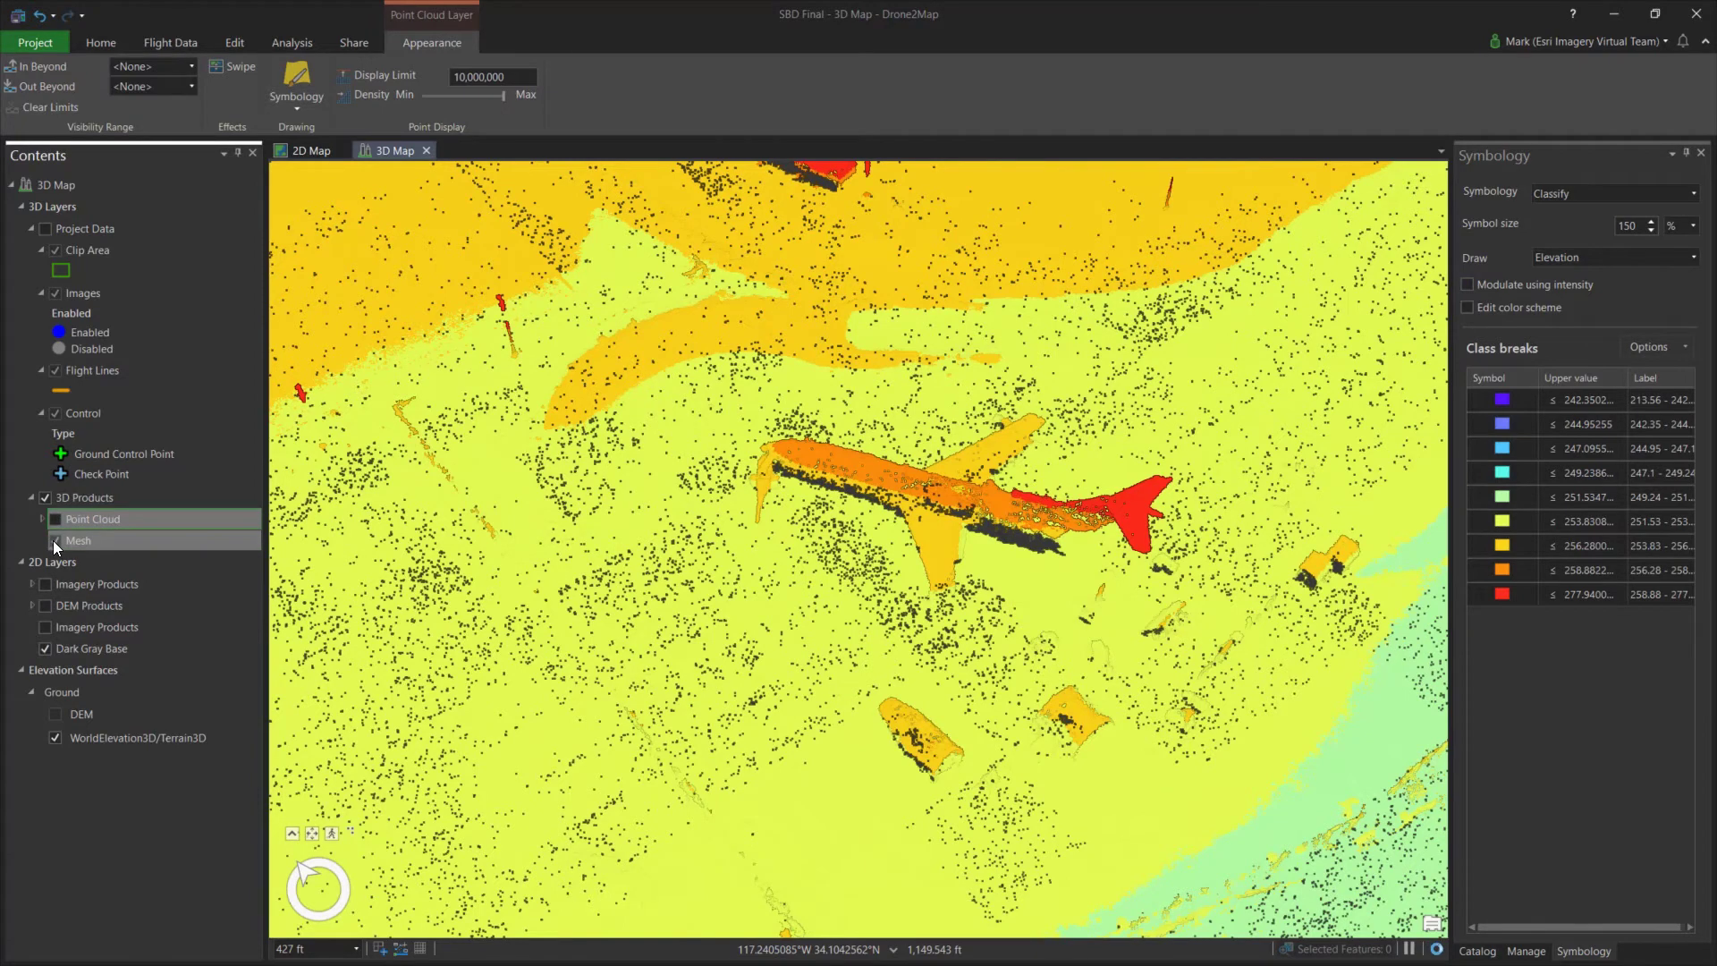
left_click(55, 541)
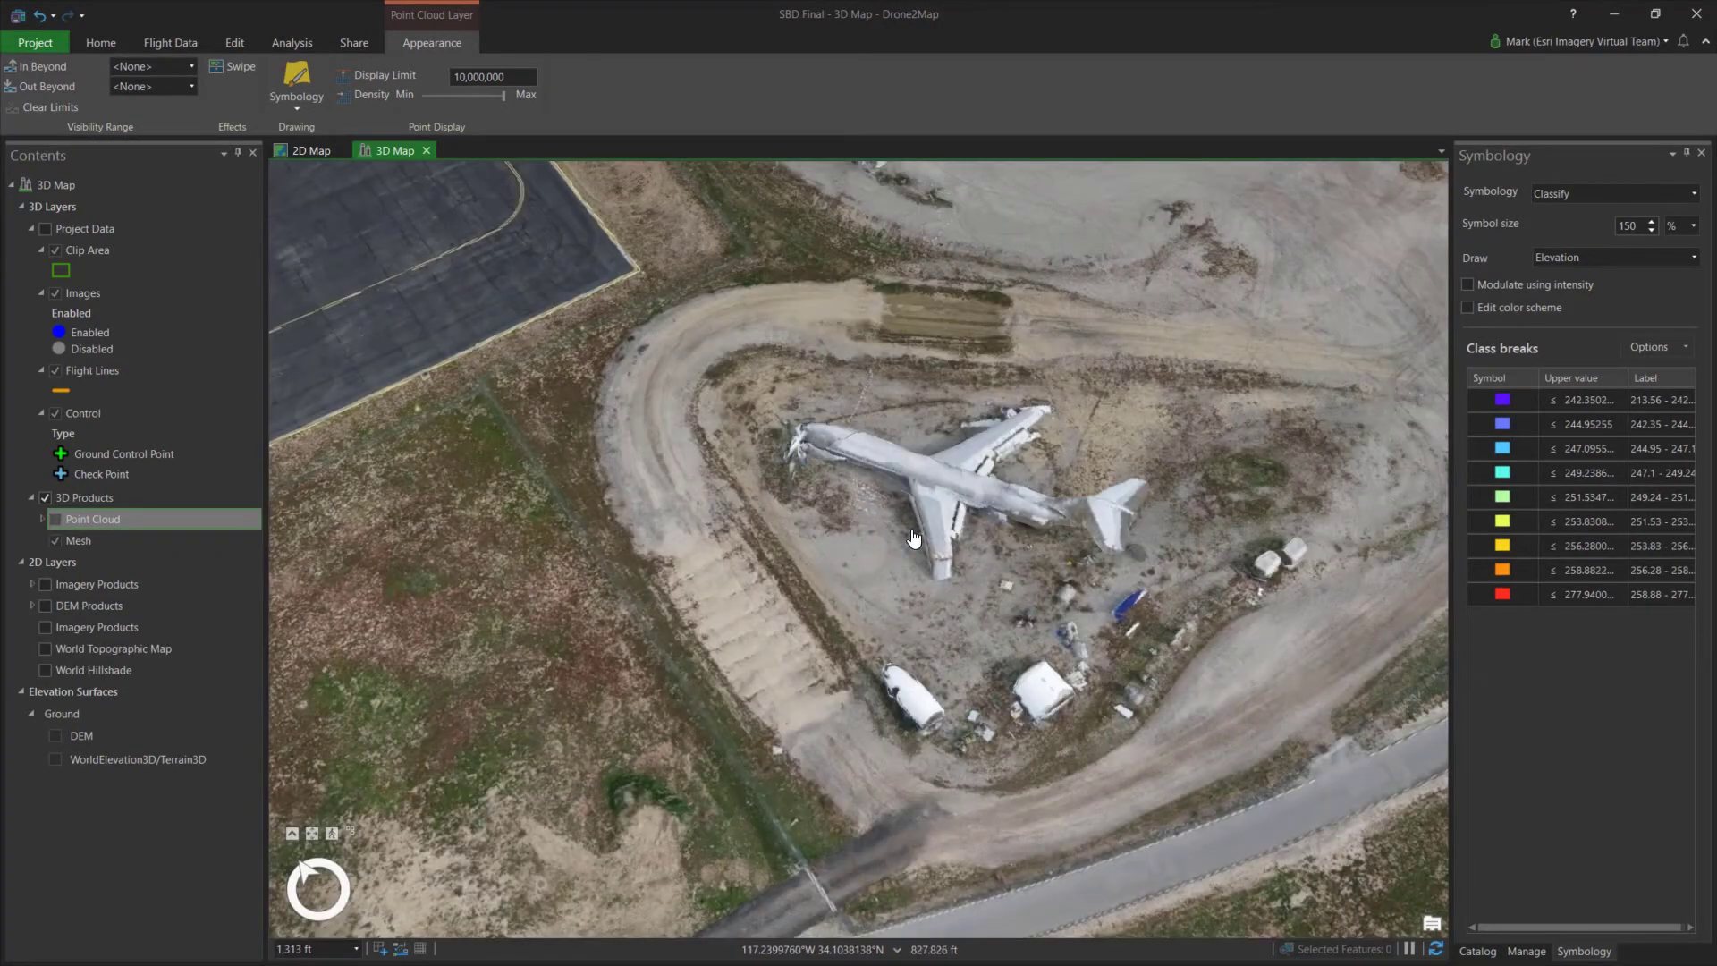
middle_click_drag(944, 506, 945, 375)
left_click(1701, 155)
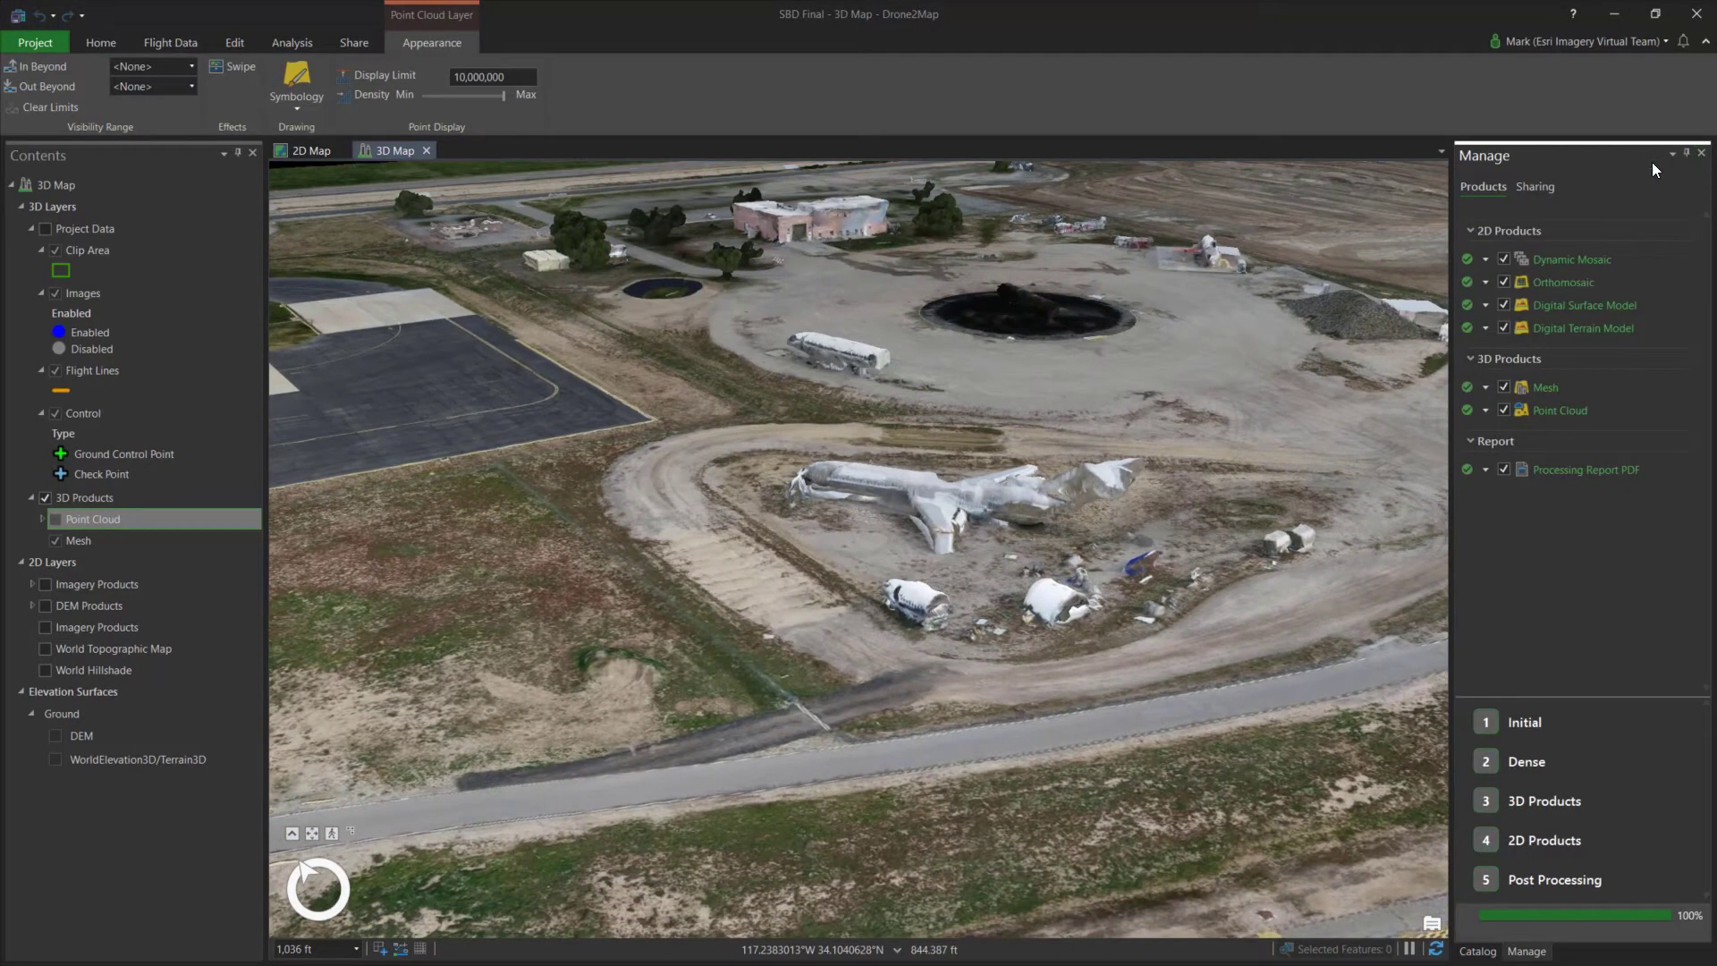
Return to the 2D map and turn the orthomosaic layer back on
left_click(99, 43)
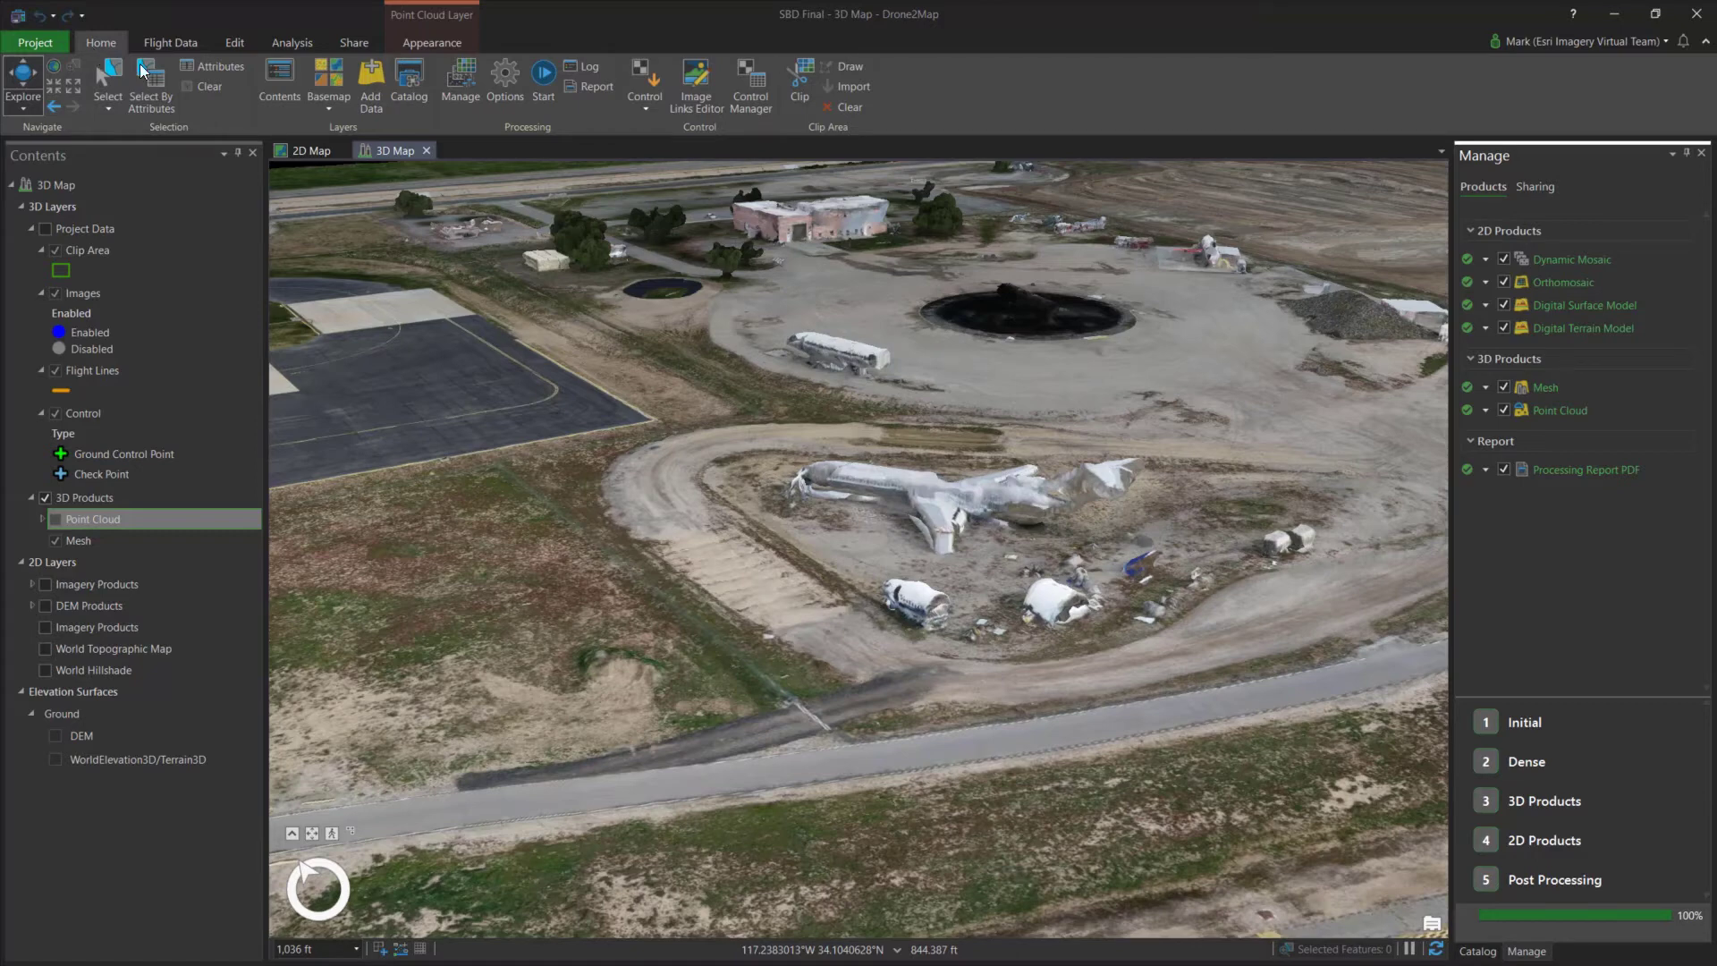
left_click(323, 153)
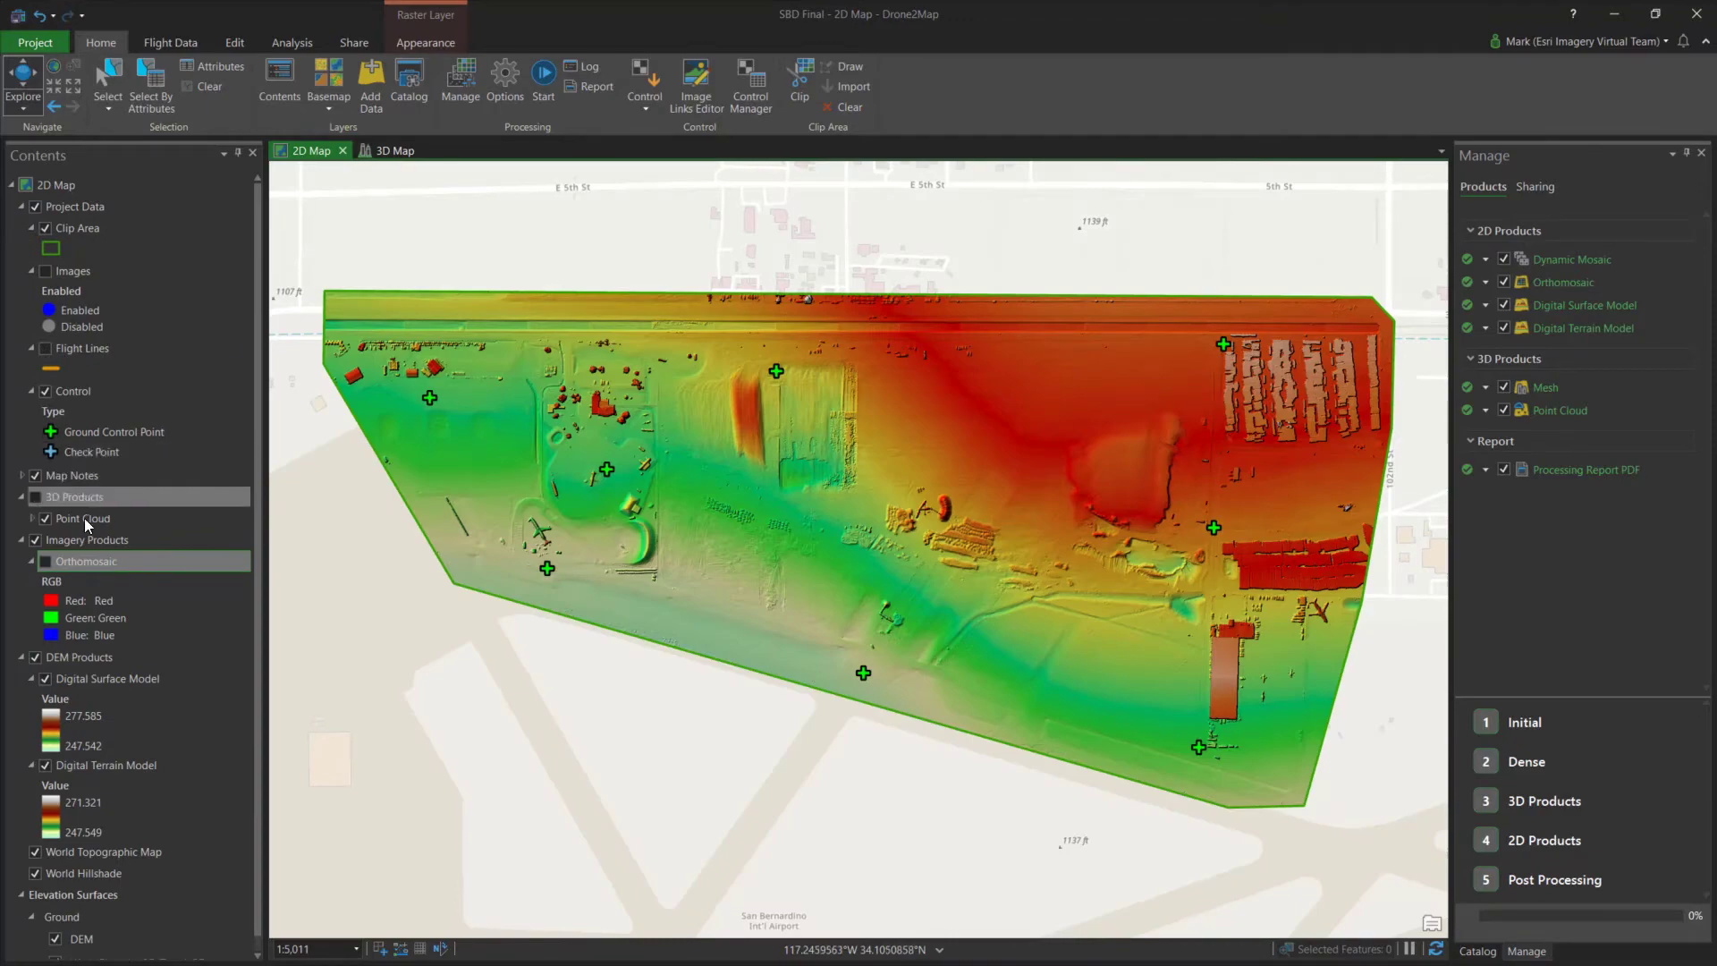
left_click(42, 563)
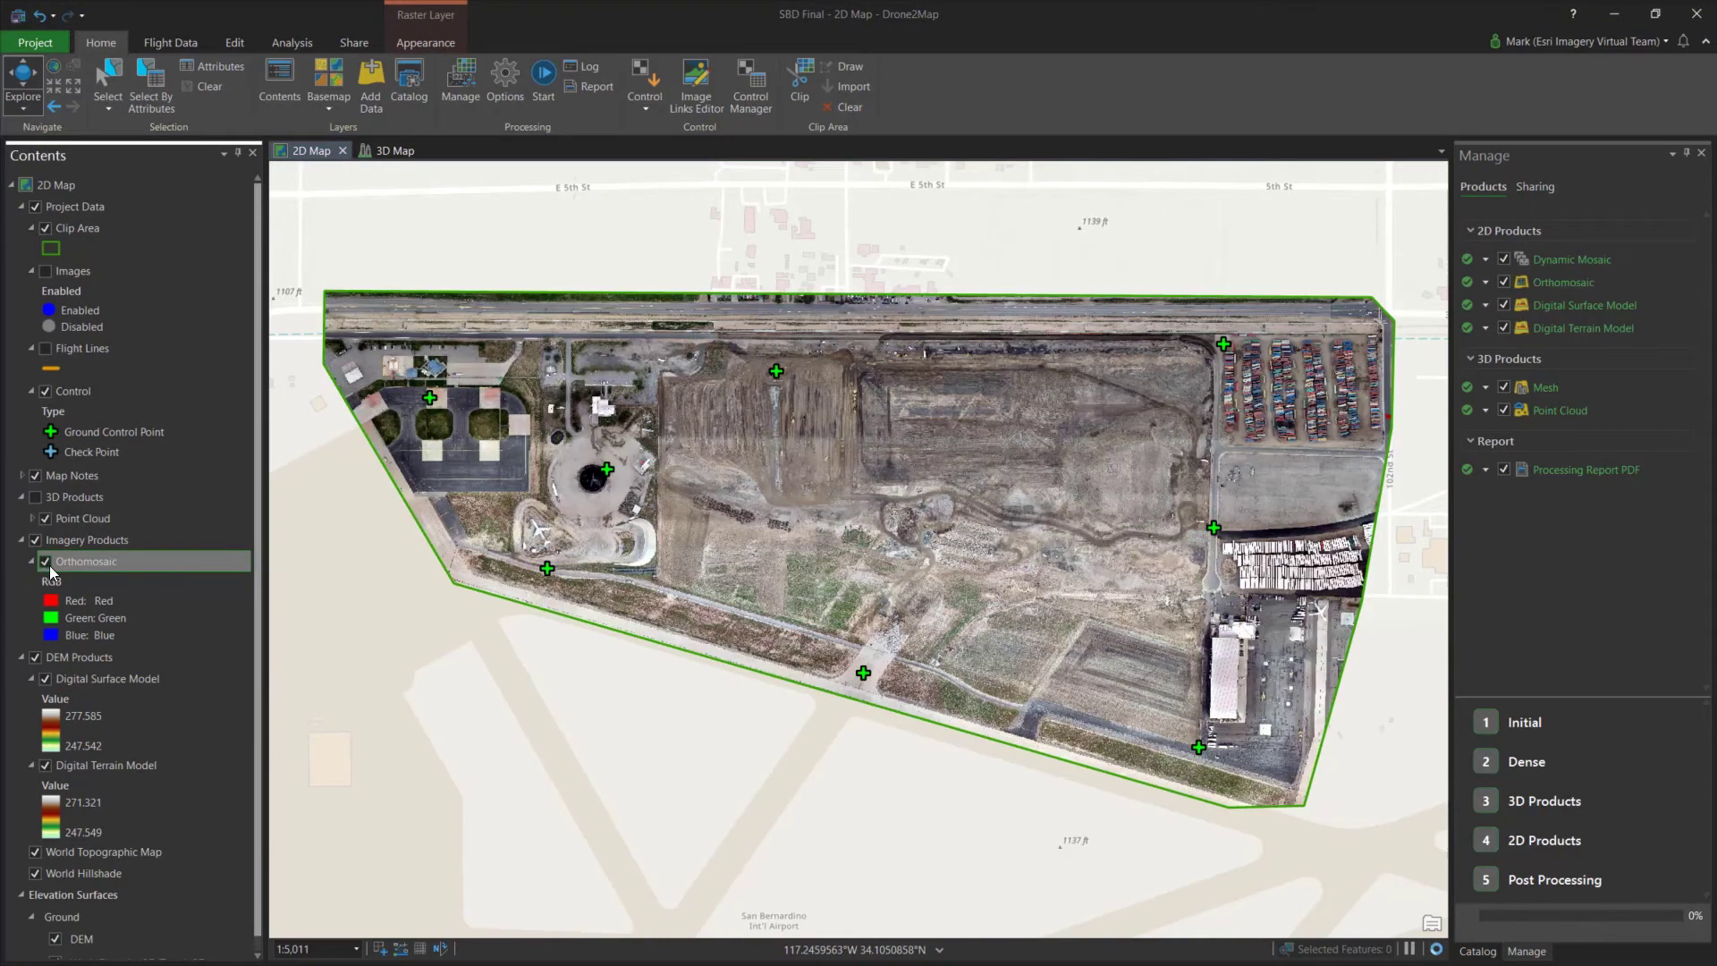
Inspect the orthomosaic's detail at the wheel loader on the dirt haul road
scroll(1186, 535, "up", 5)
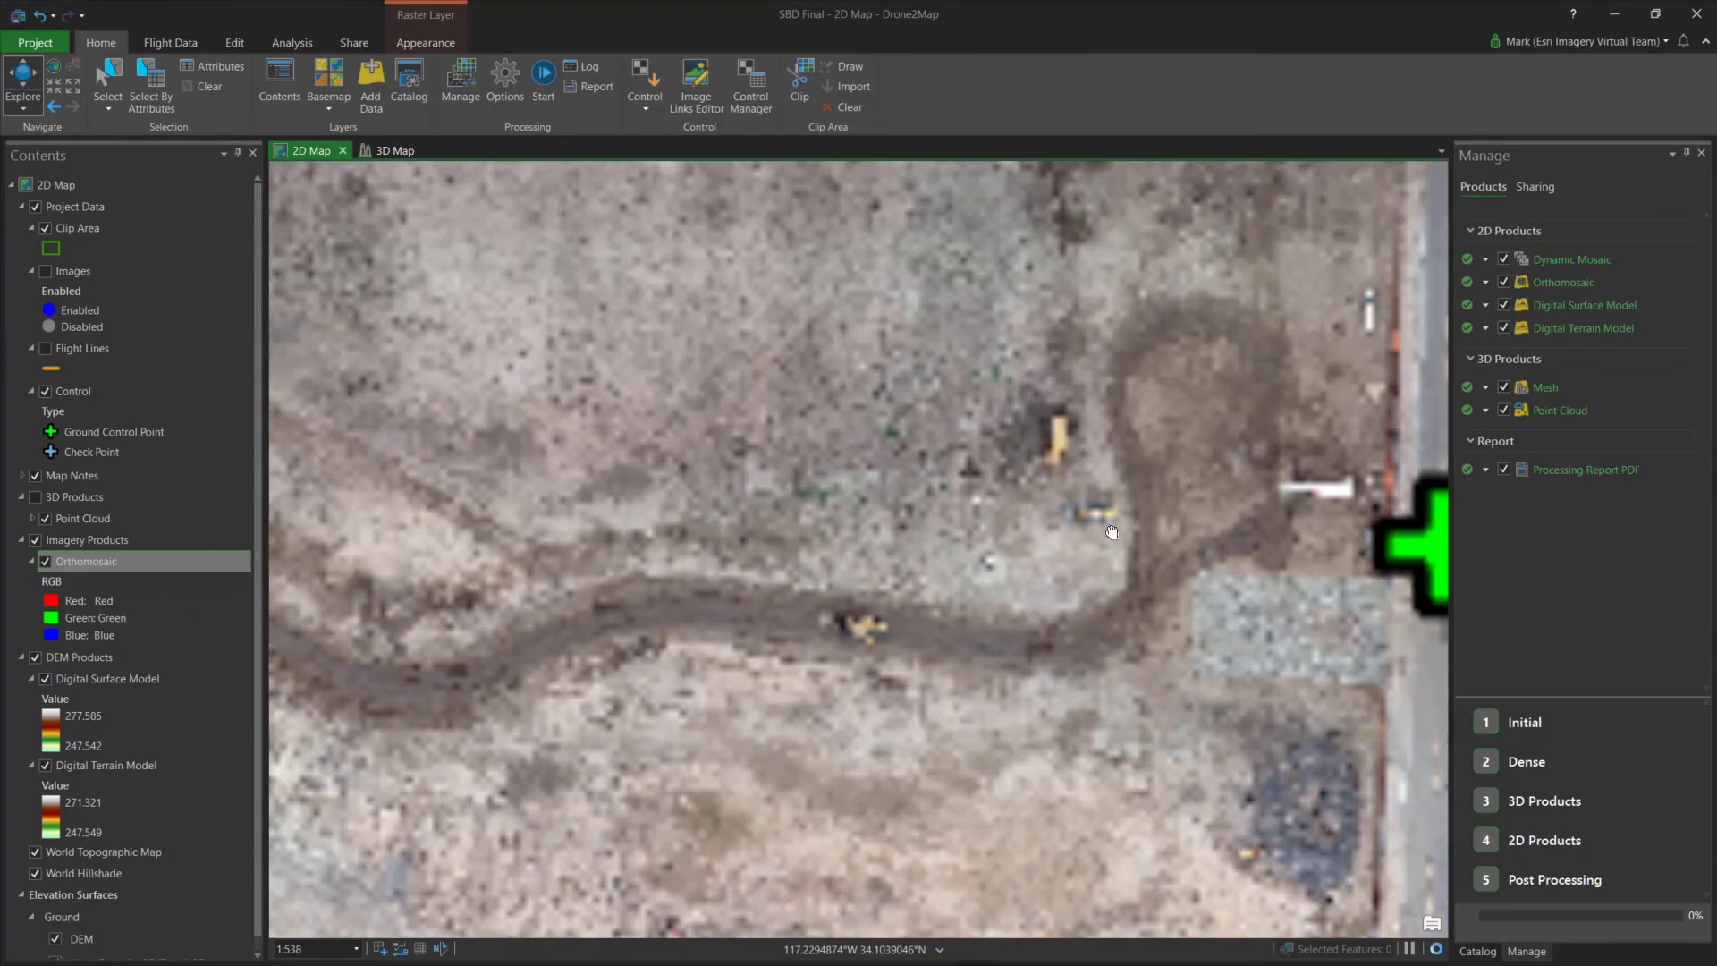
left_click_drag(1091, 552, 867, 544)
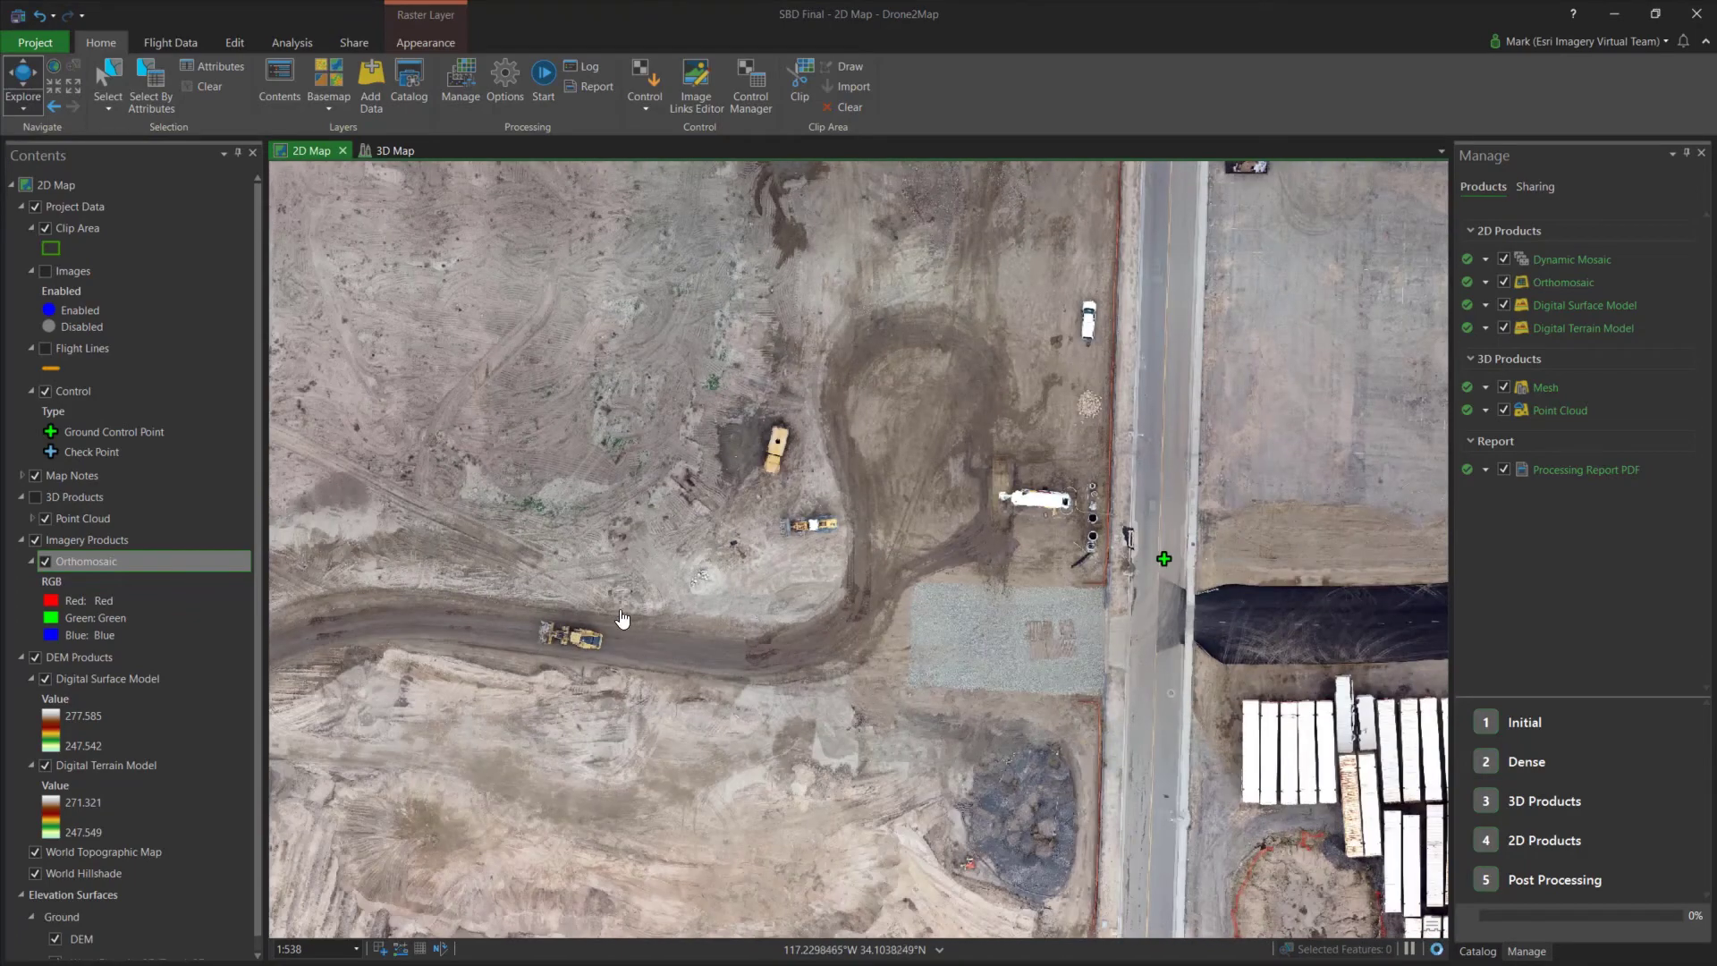
scroll(556, 639, "up", 5)
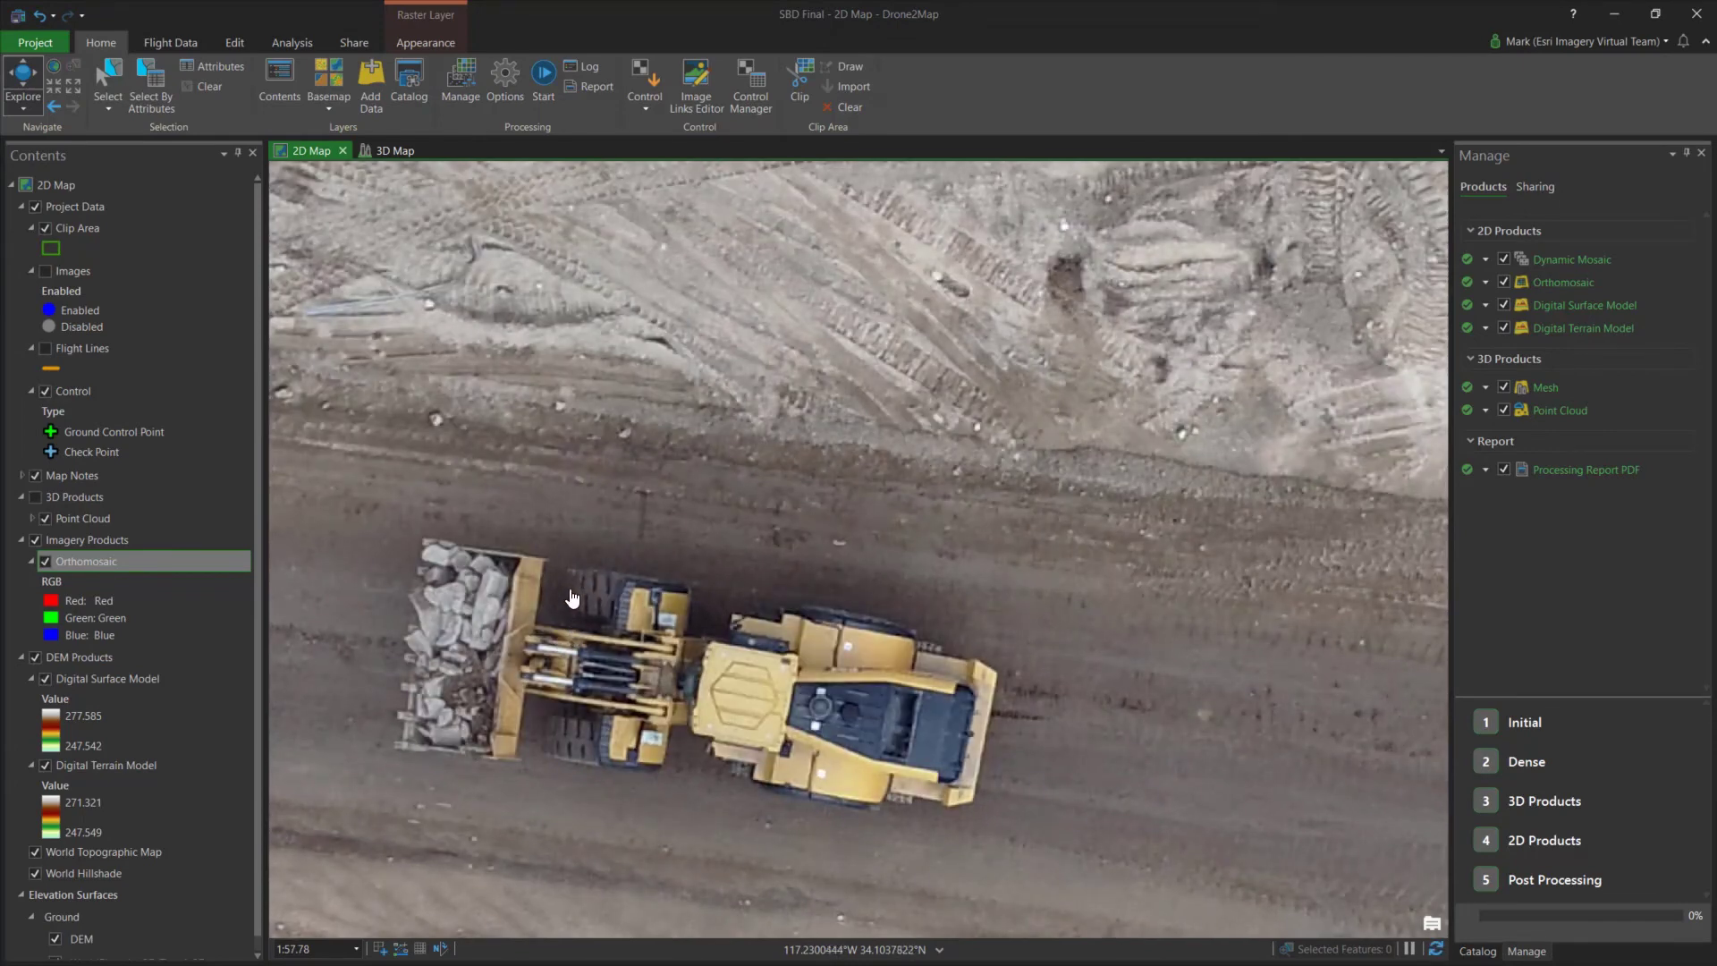
scroll(572, 597, "down", 5)
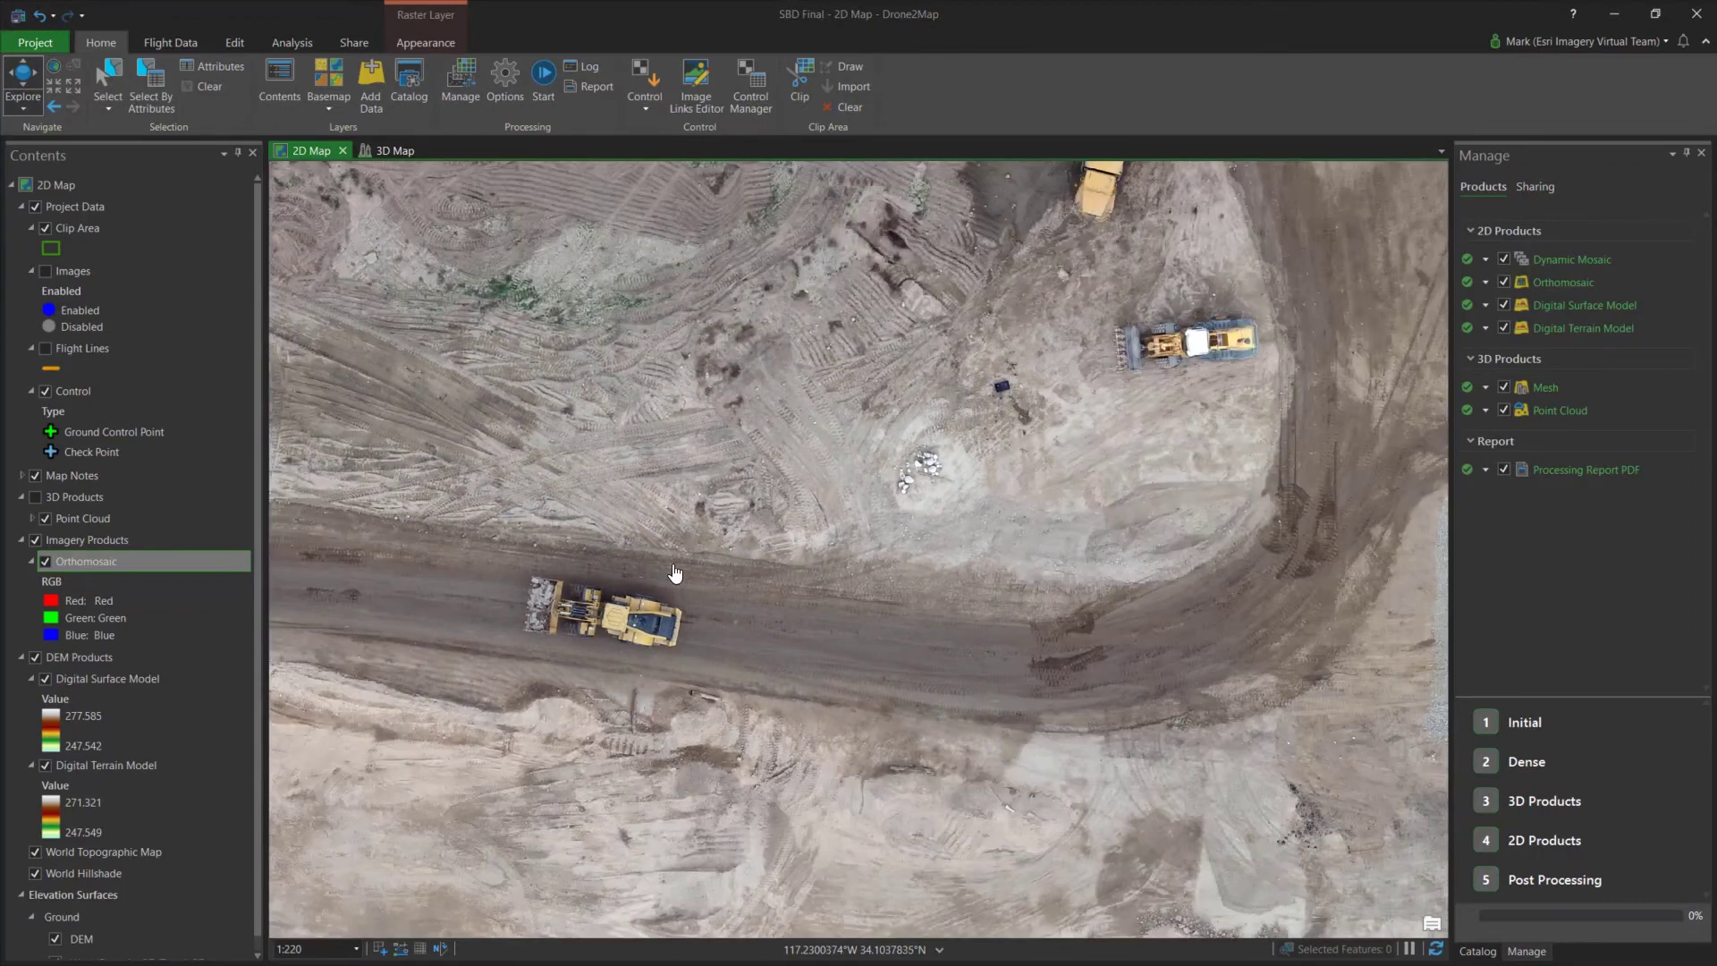
Draw a four-sided polygon note around the pile of sandbags beside the orange roadside fence
left_click_drag(1360, 384, 505, 700)
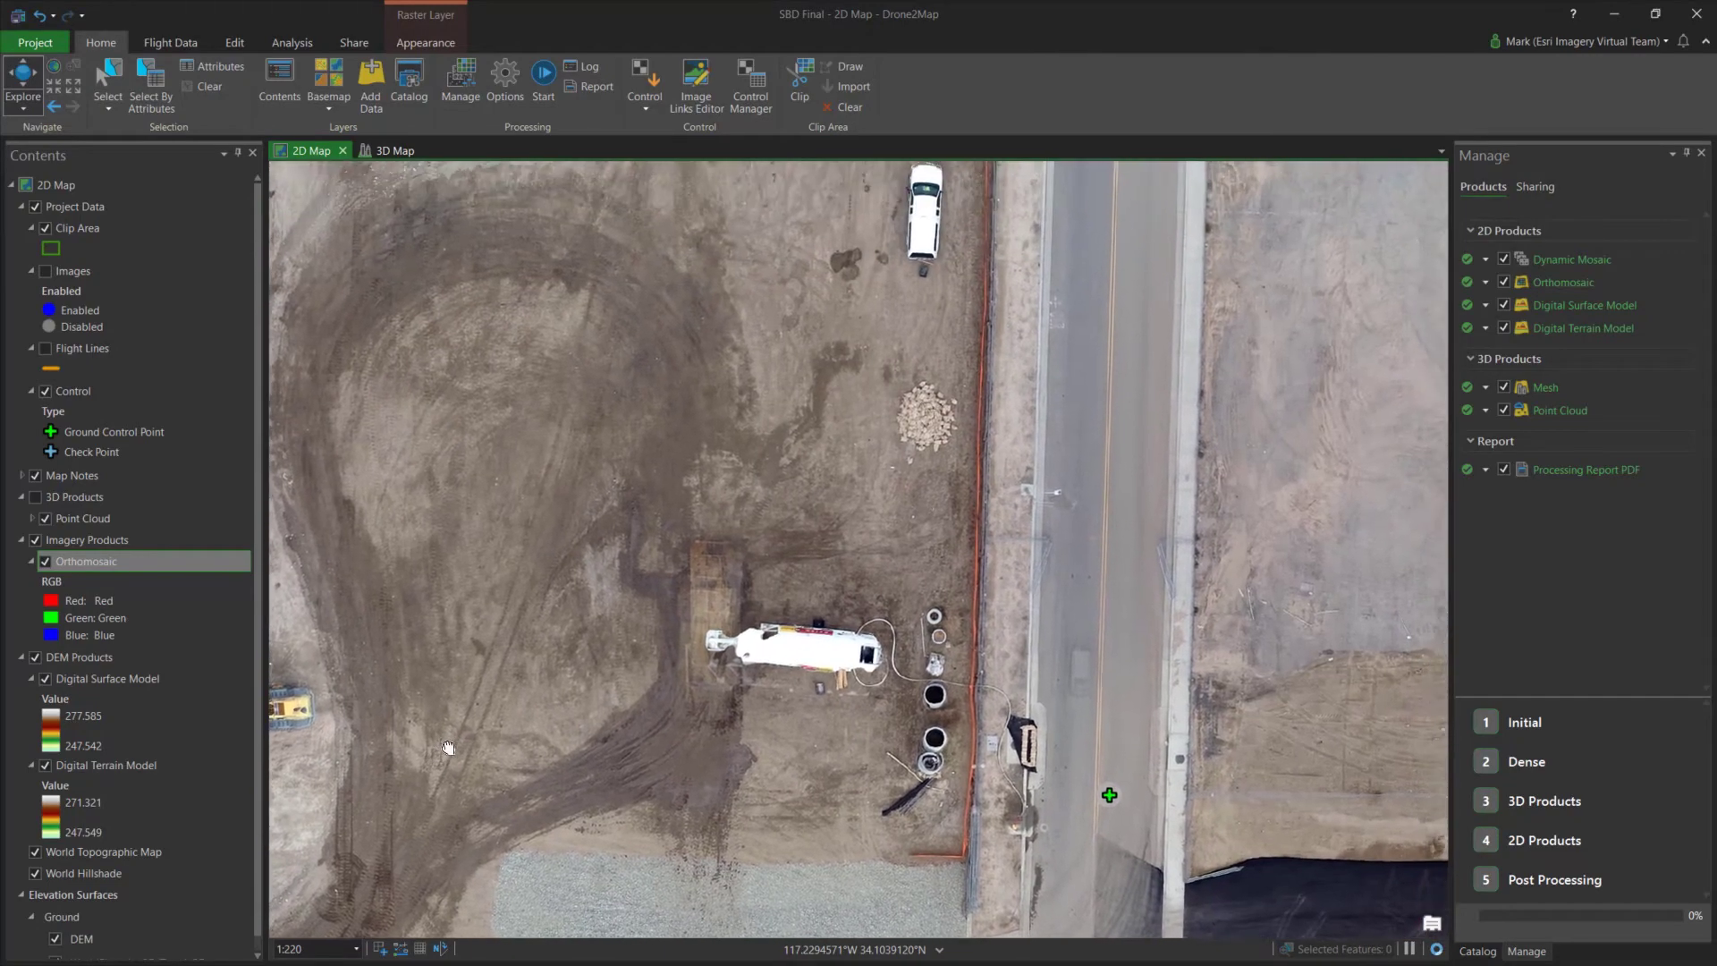
scroll(928, 431, "up", 3)
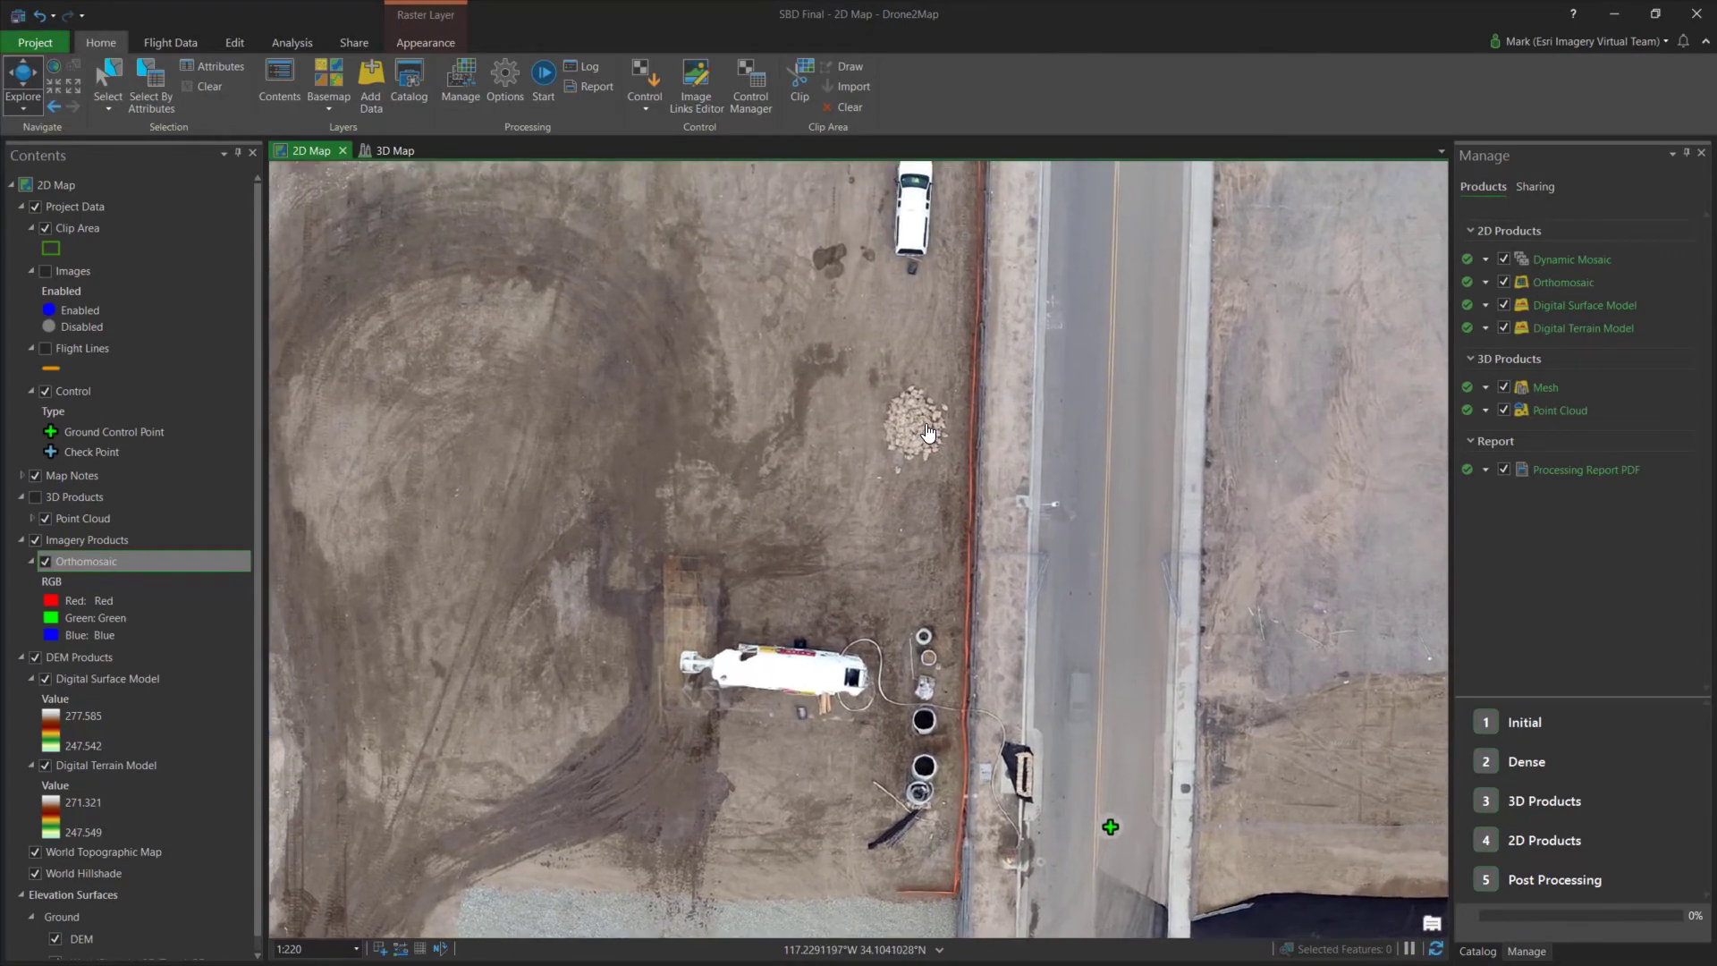
left_click_drag(901, 429, 843, 493)
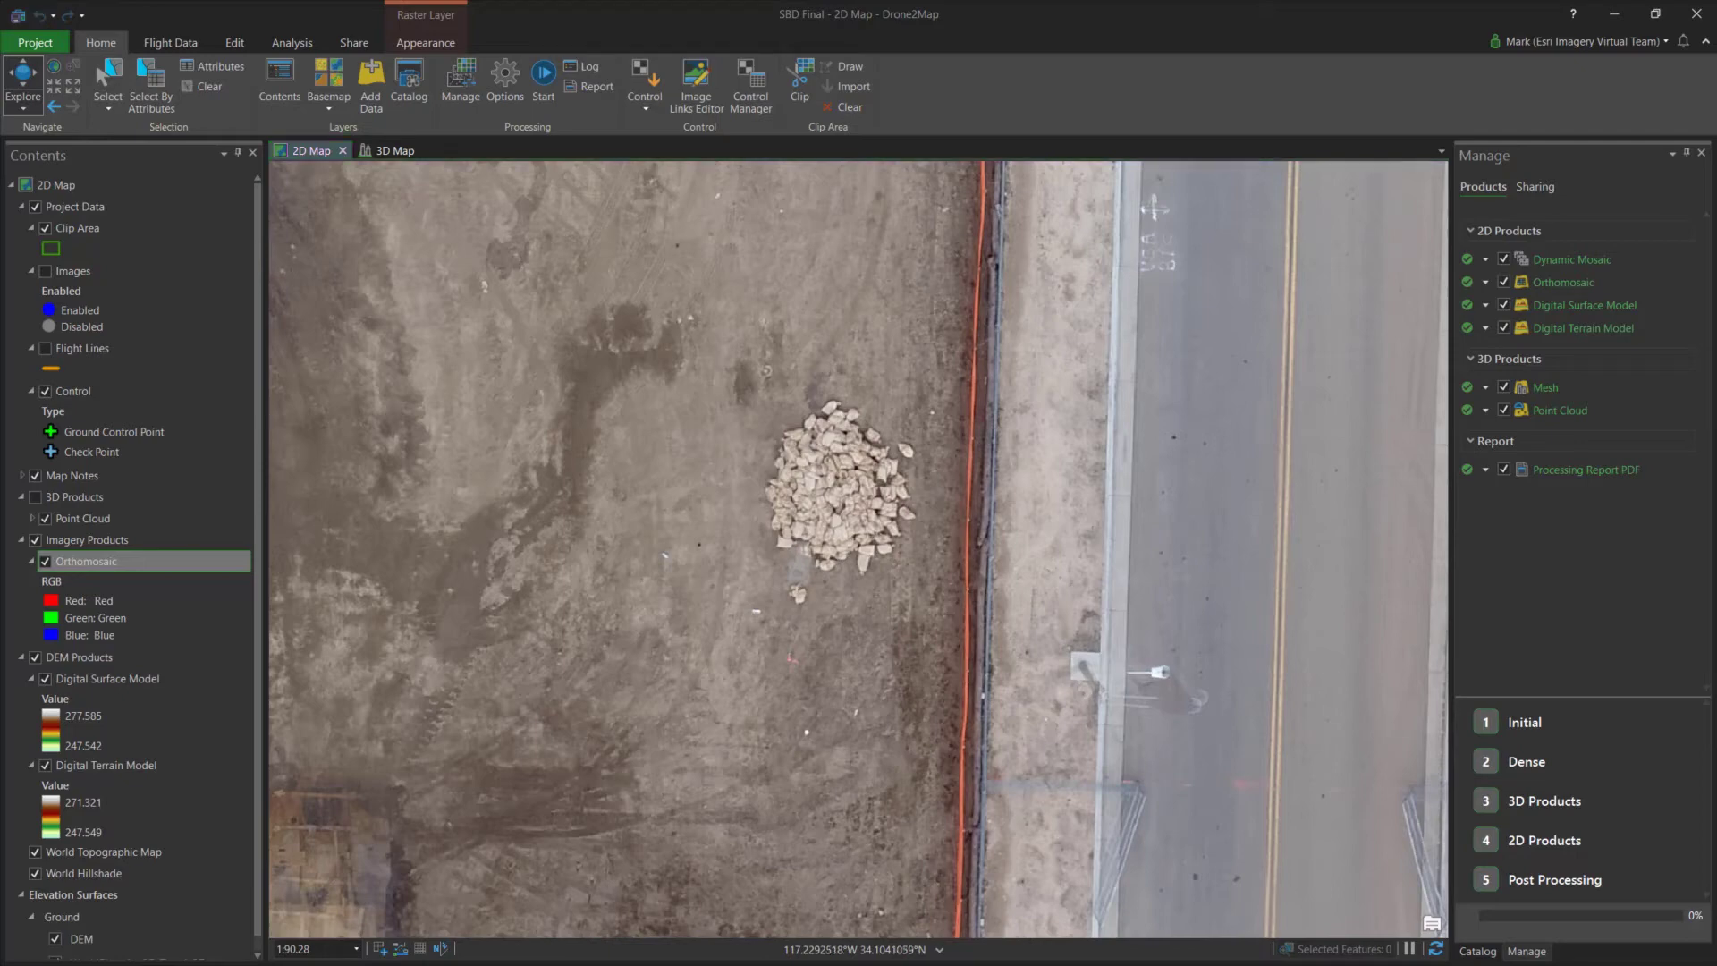
left_click(238, 44)
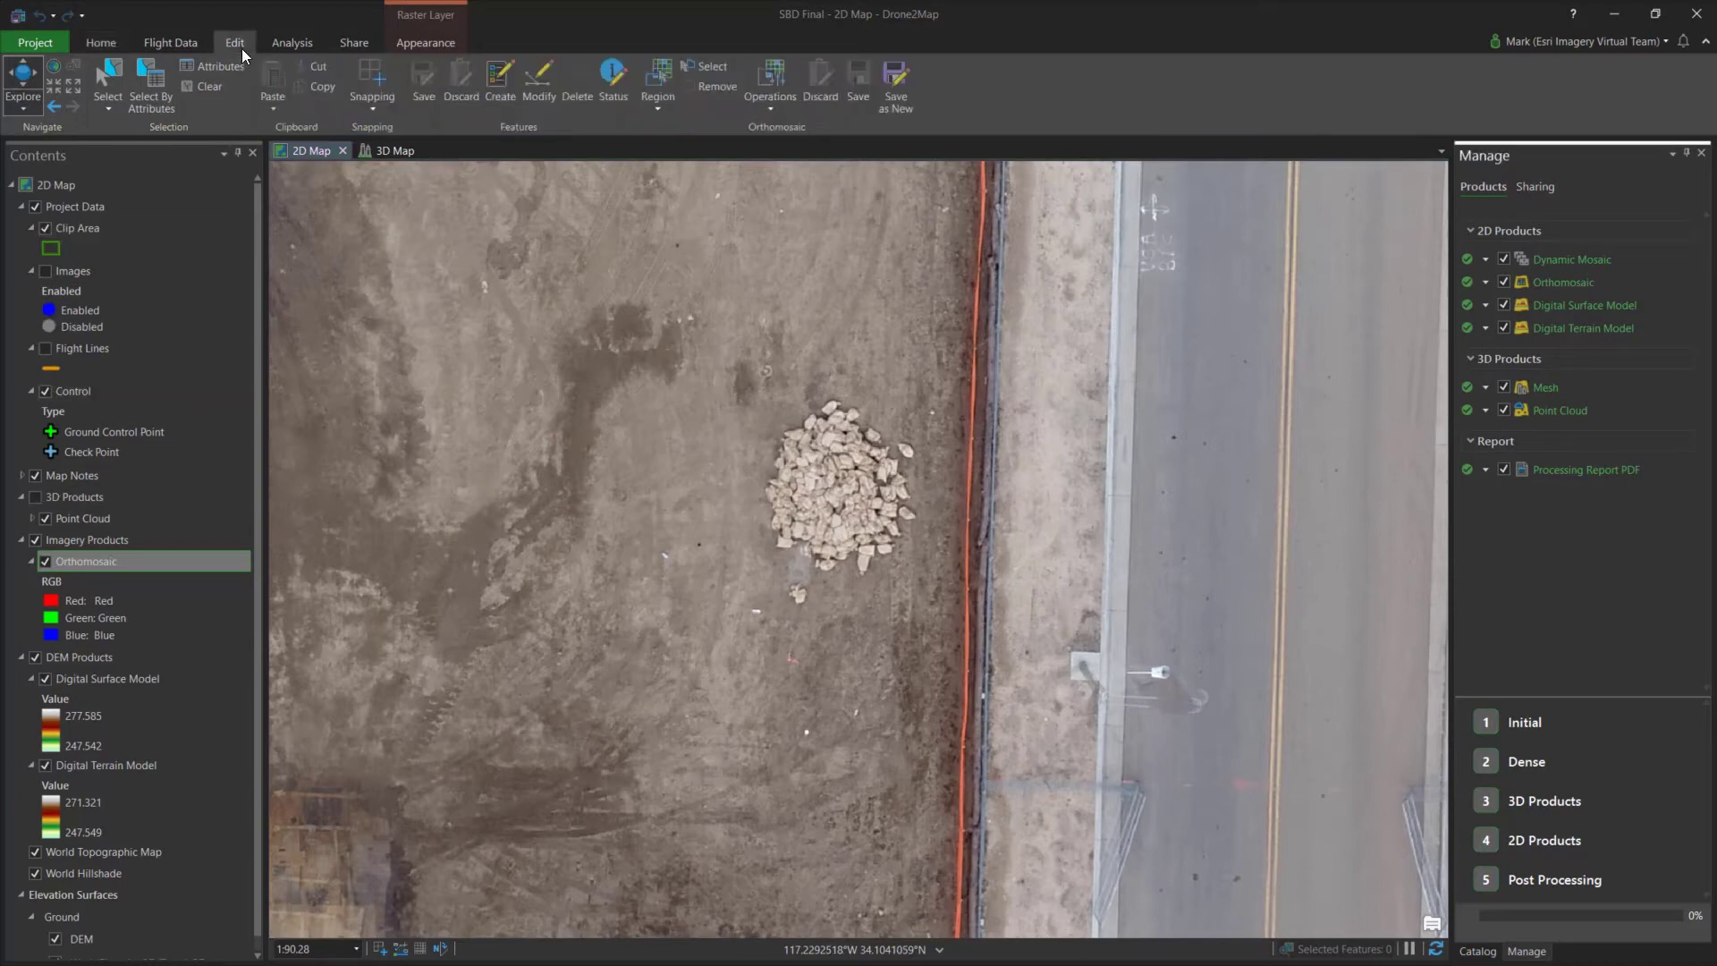
left_click(498, 80)
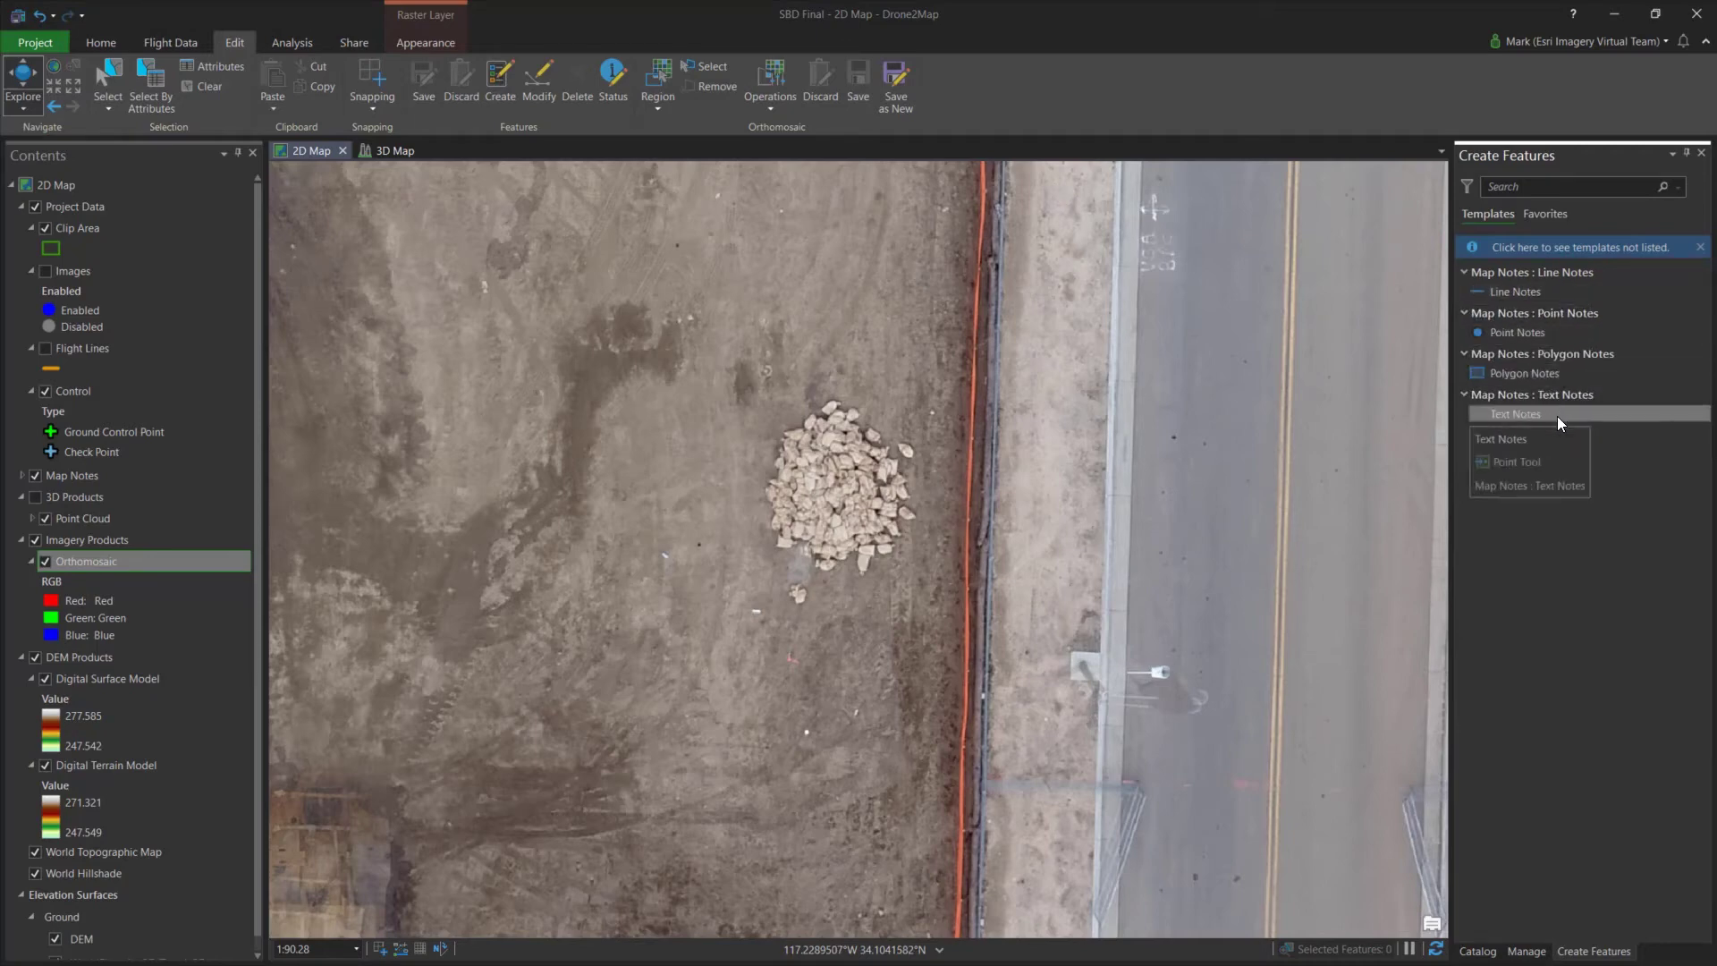
left_click(1513, 374)
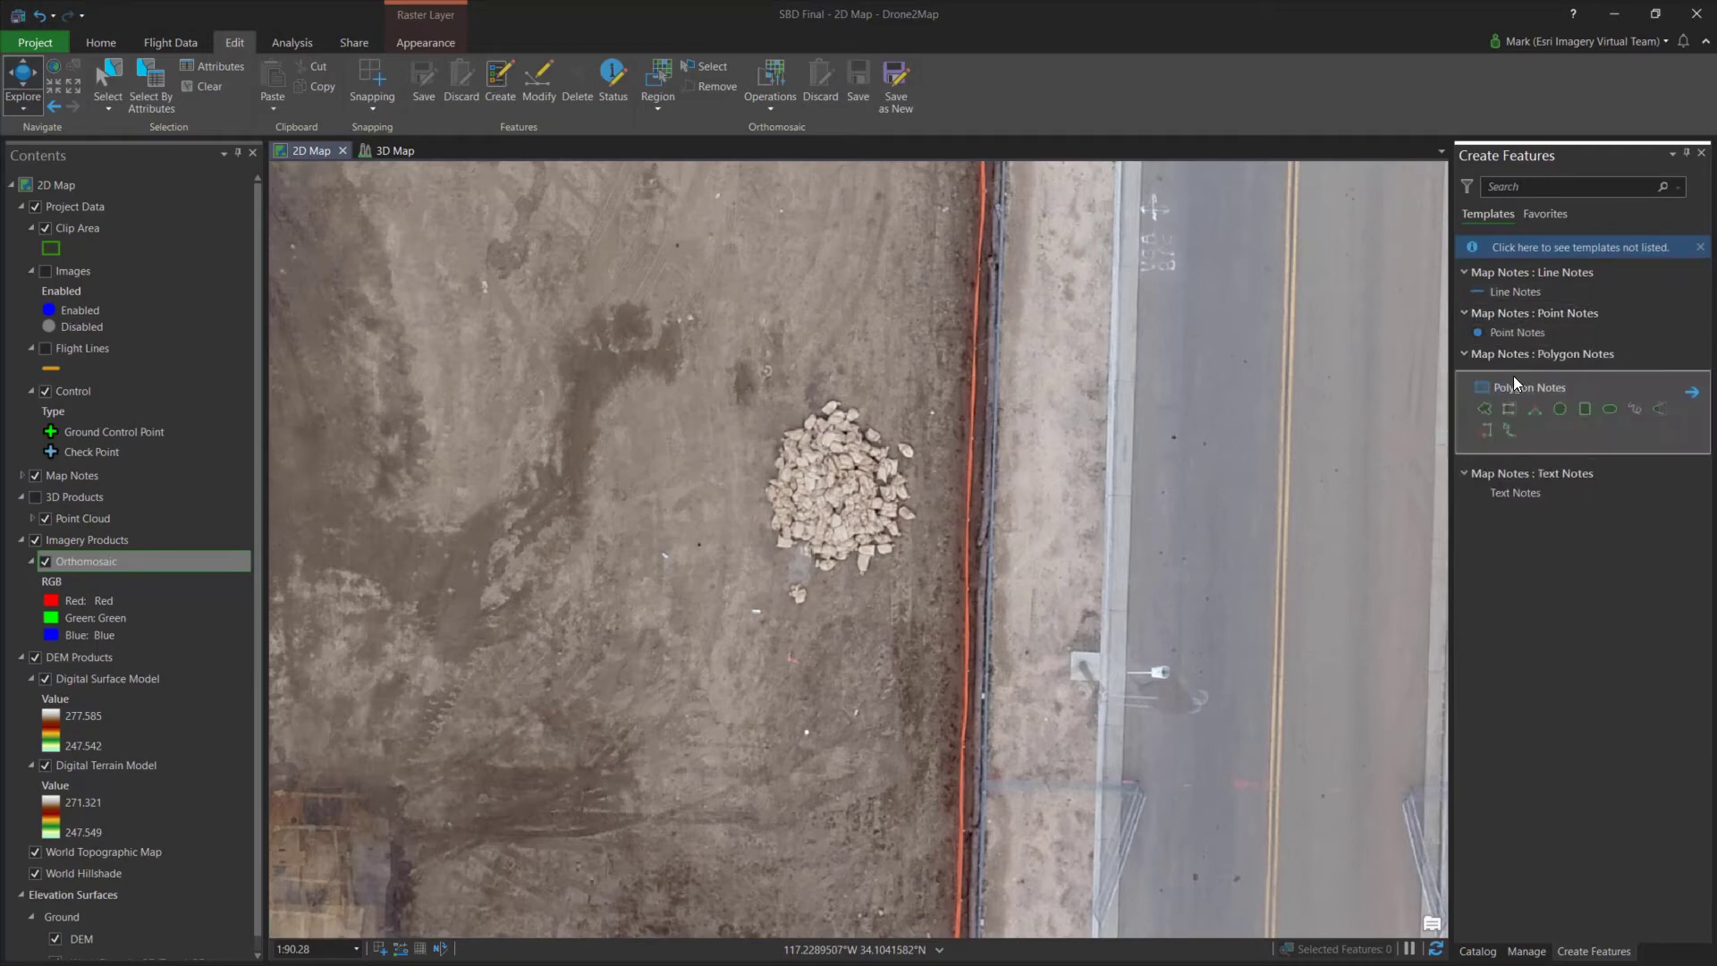
left_click(709, 377)
left_click(993, 367)
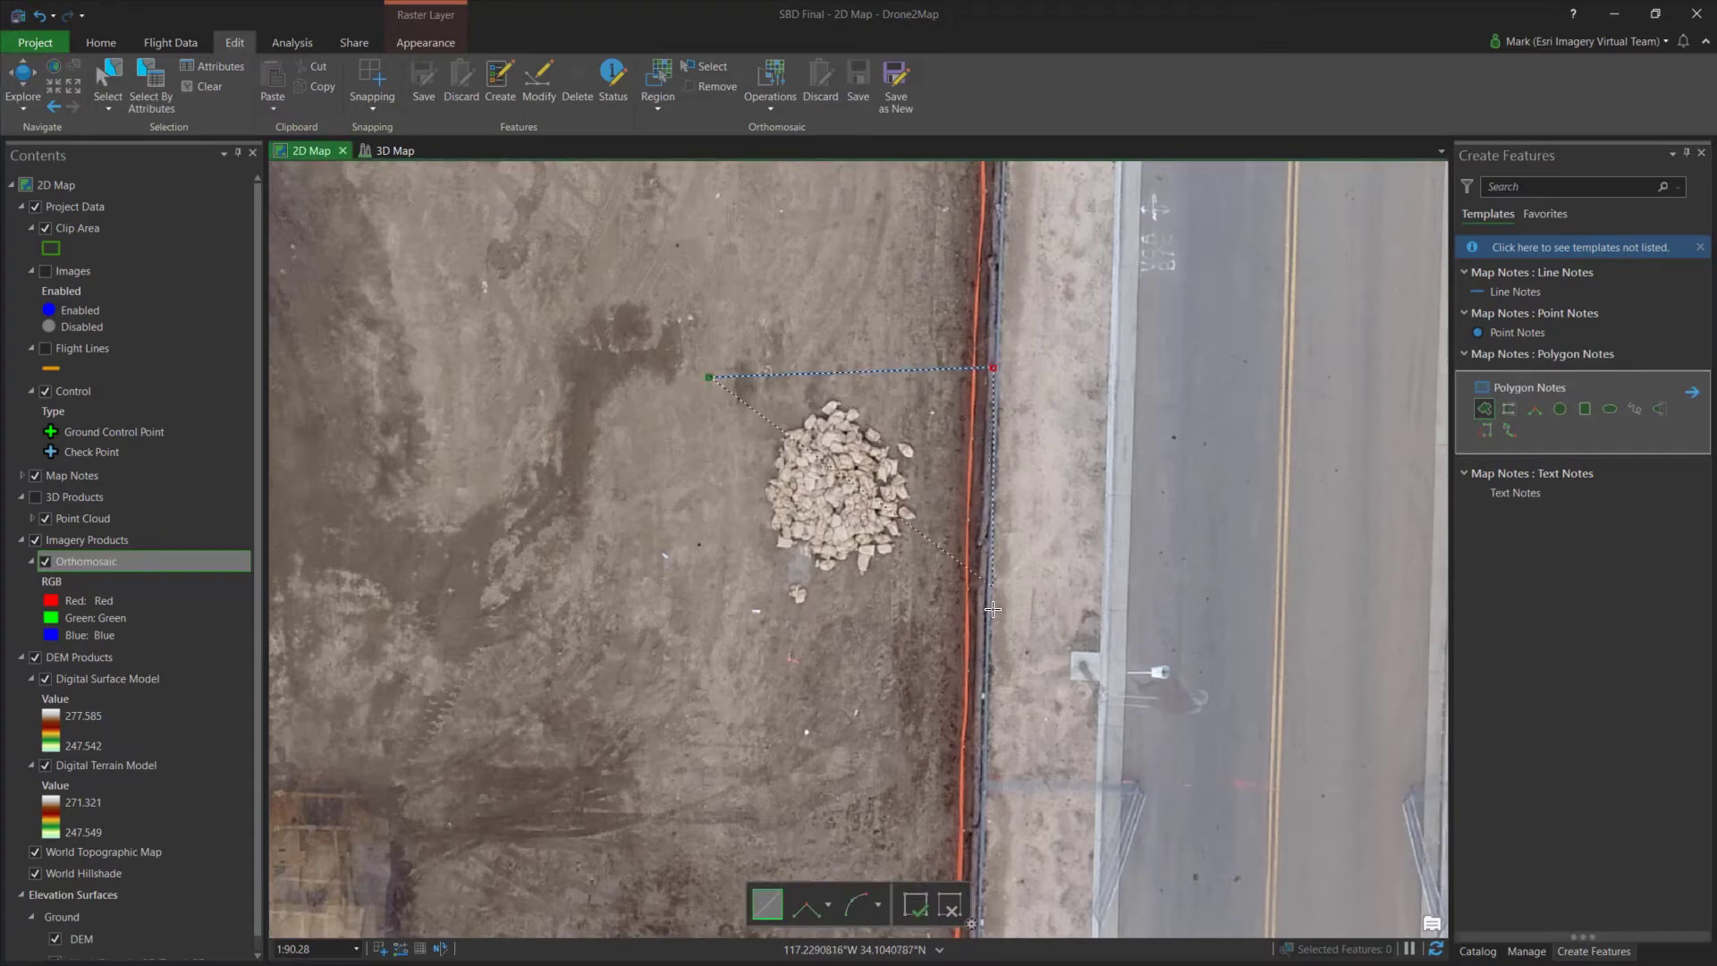
left_click(992, 668)
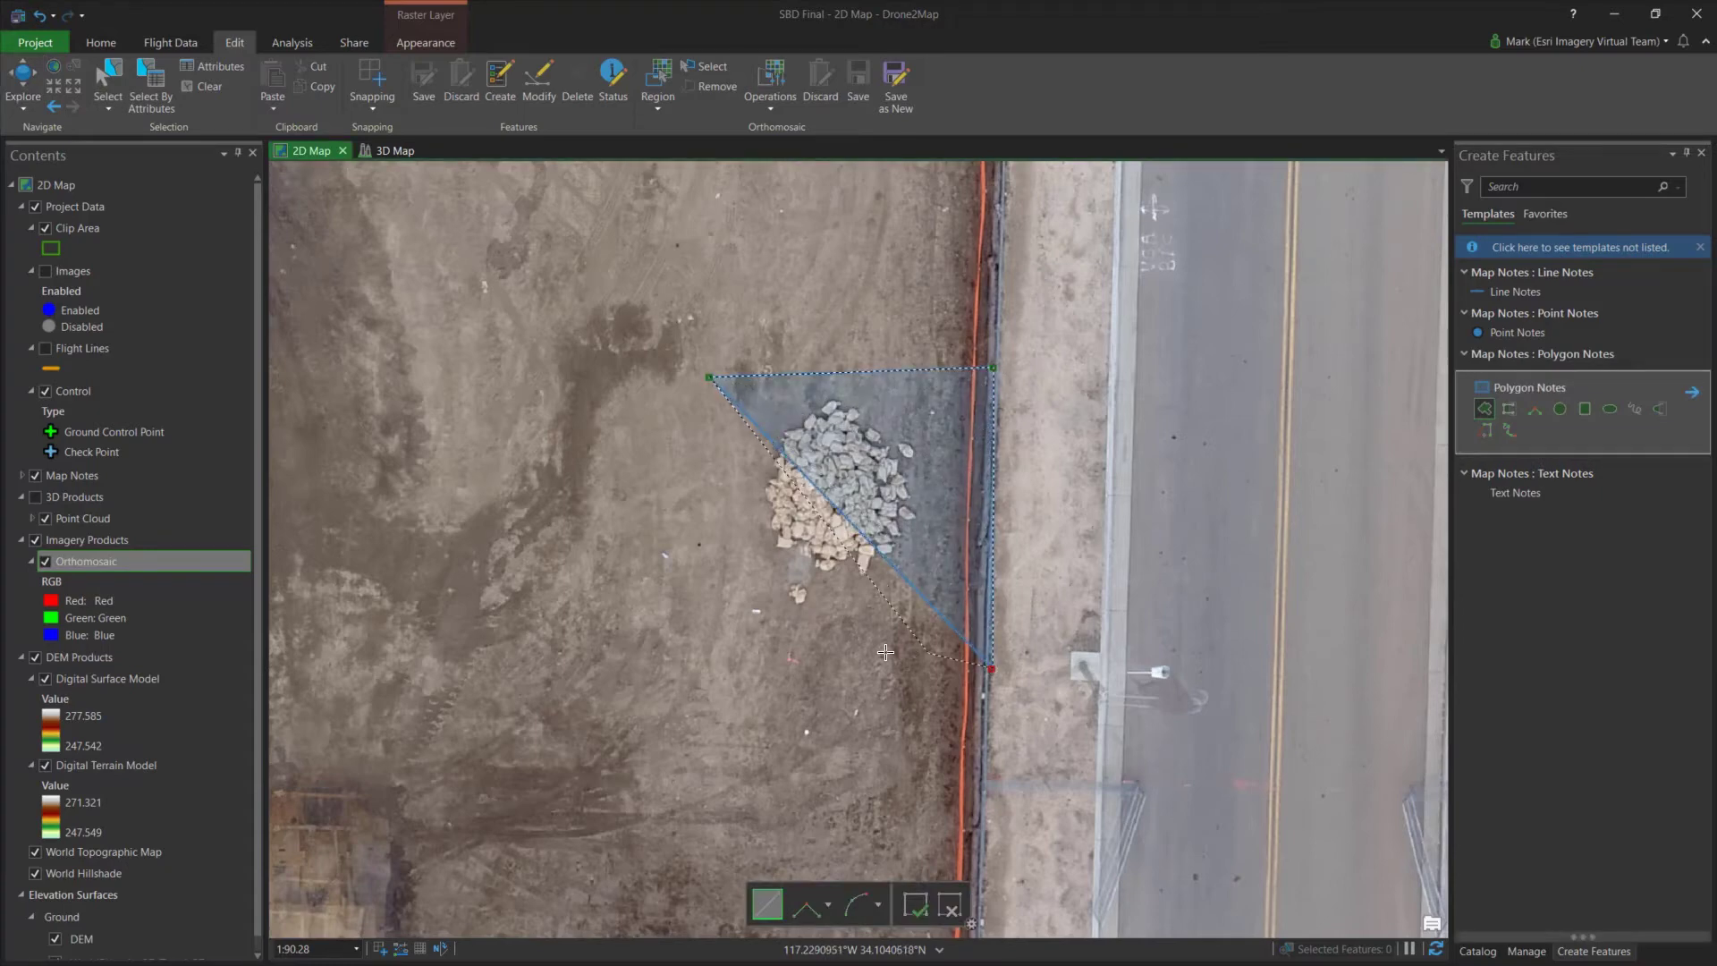
double_click(702, 666)
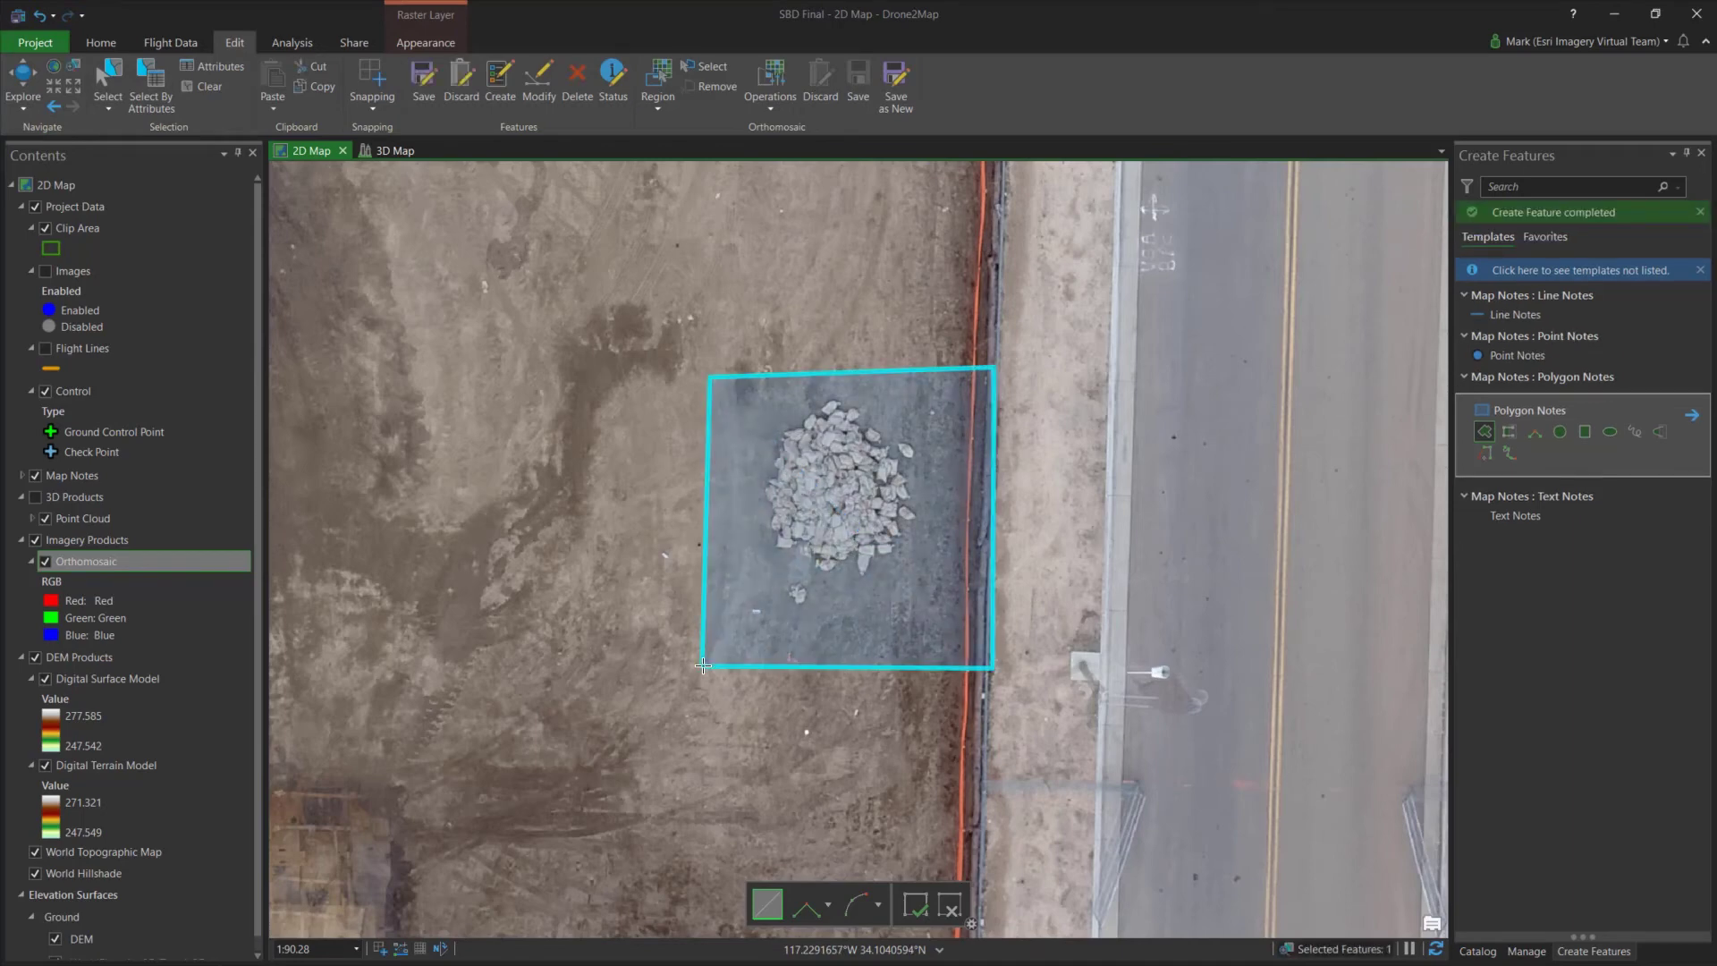
Add a text note reading "Sandbags" just outside the upper-right corner of the pile's polygon
left_click(1515, 517)
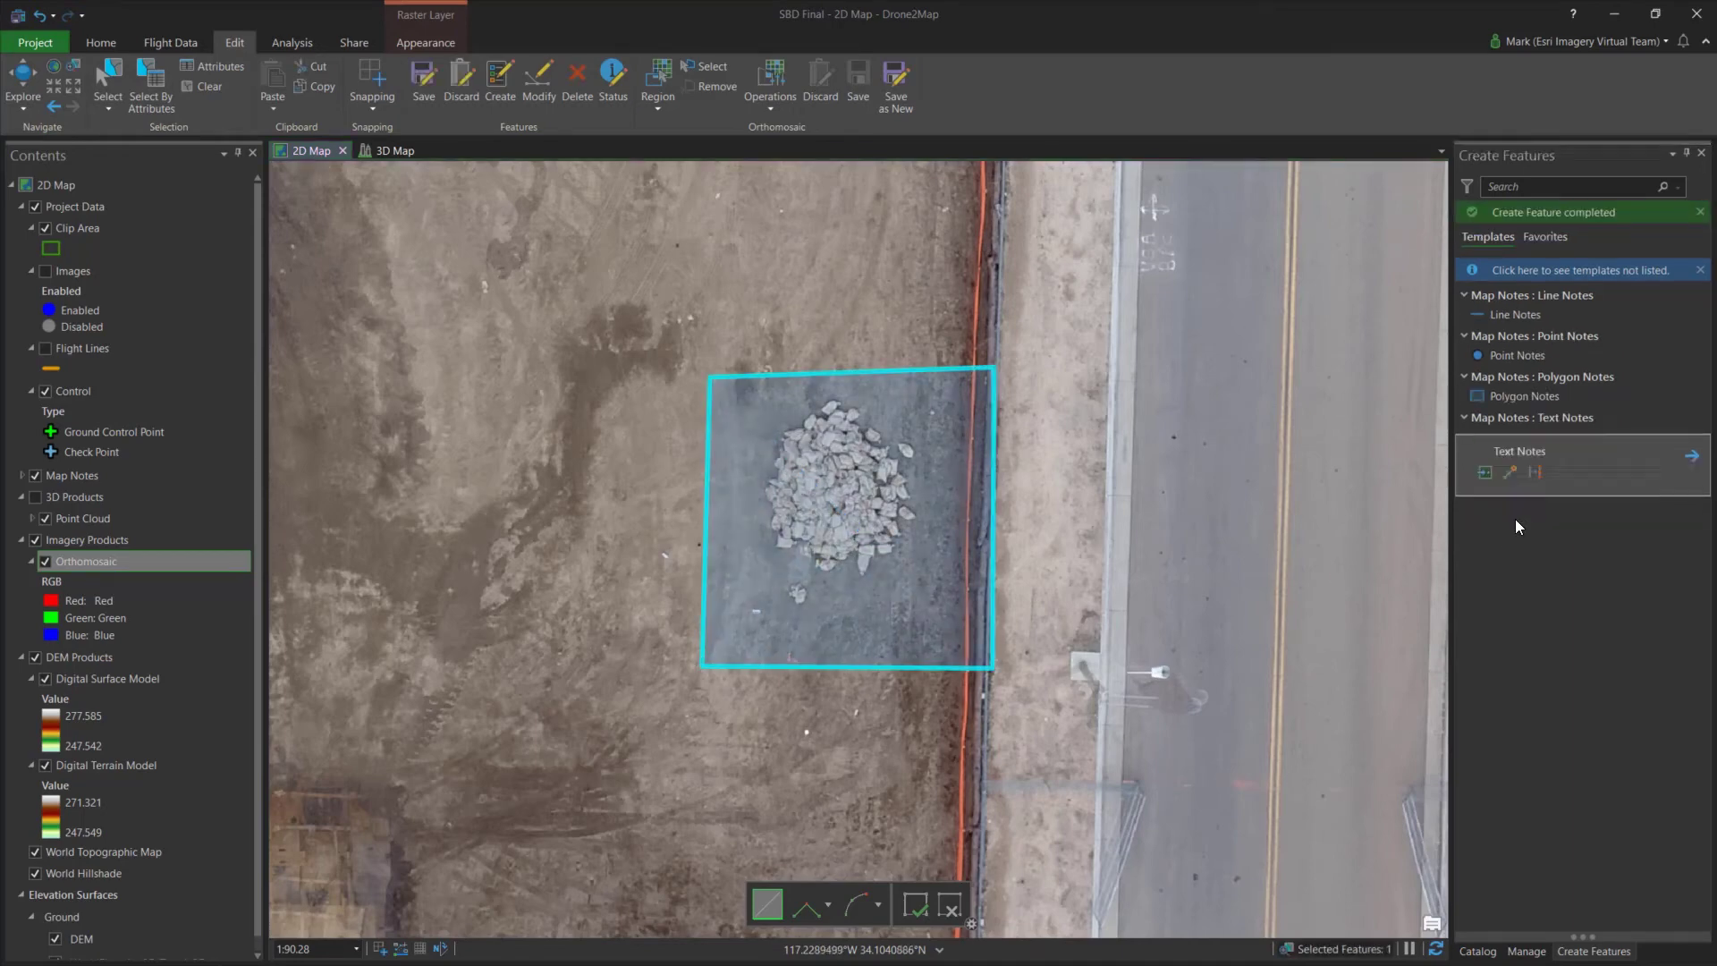
left_click(1691, 456)
left_click(1565, 348)
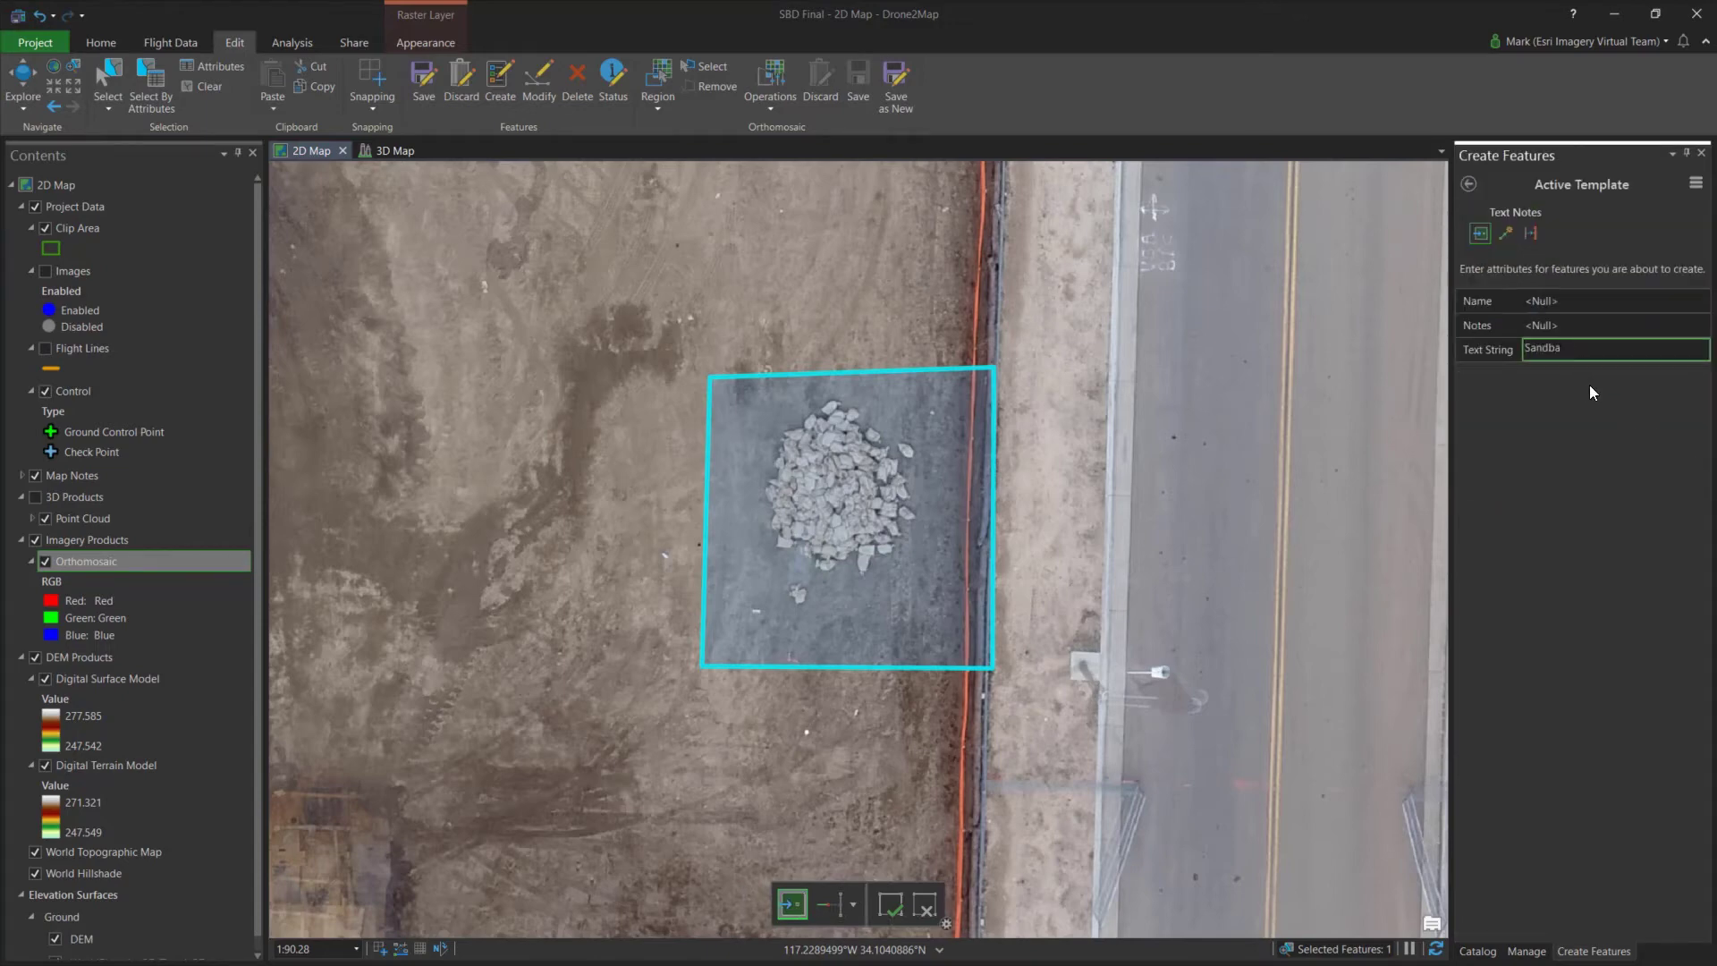
type("Sandbags")
key("Return")
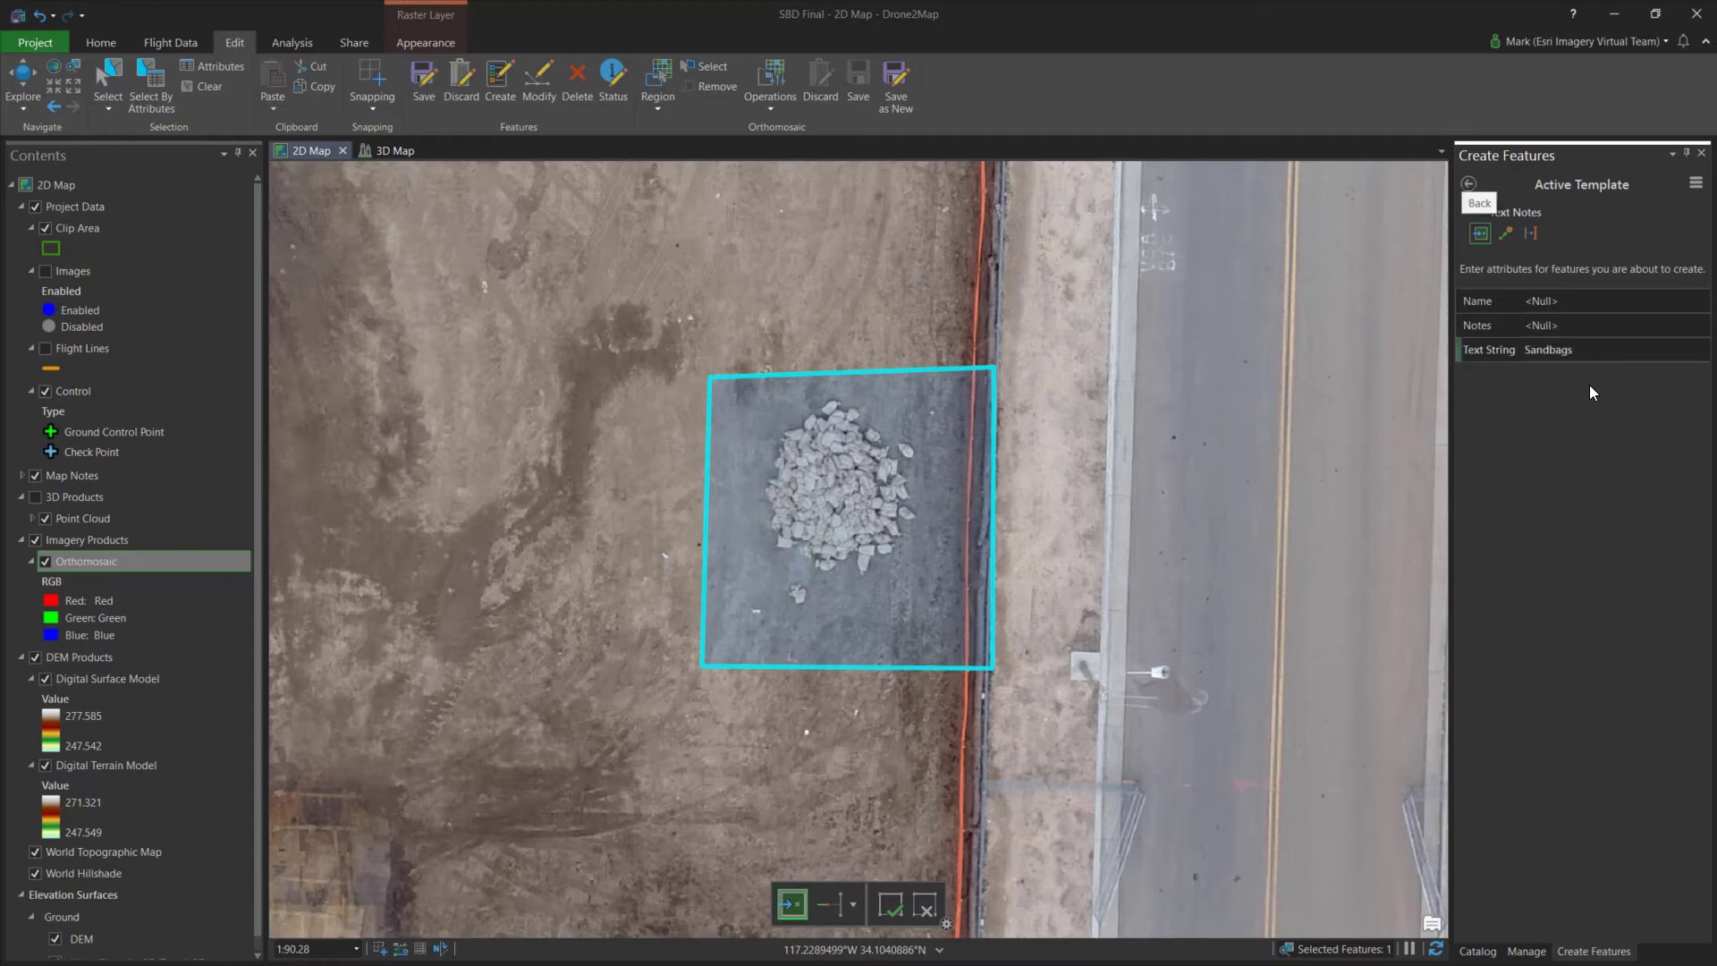
left_click(1017, 358)
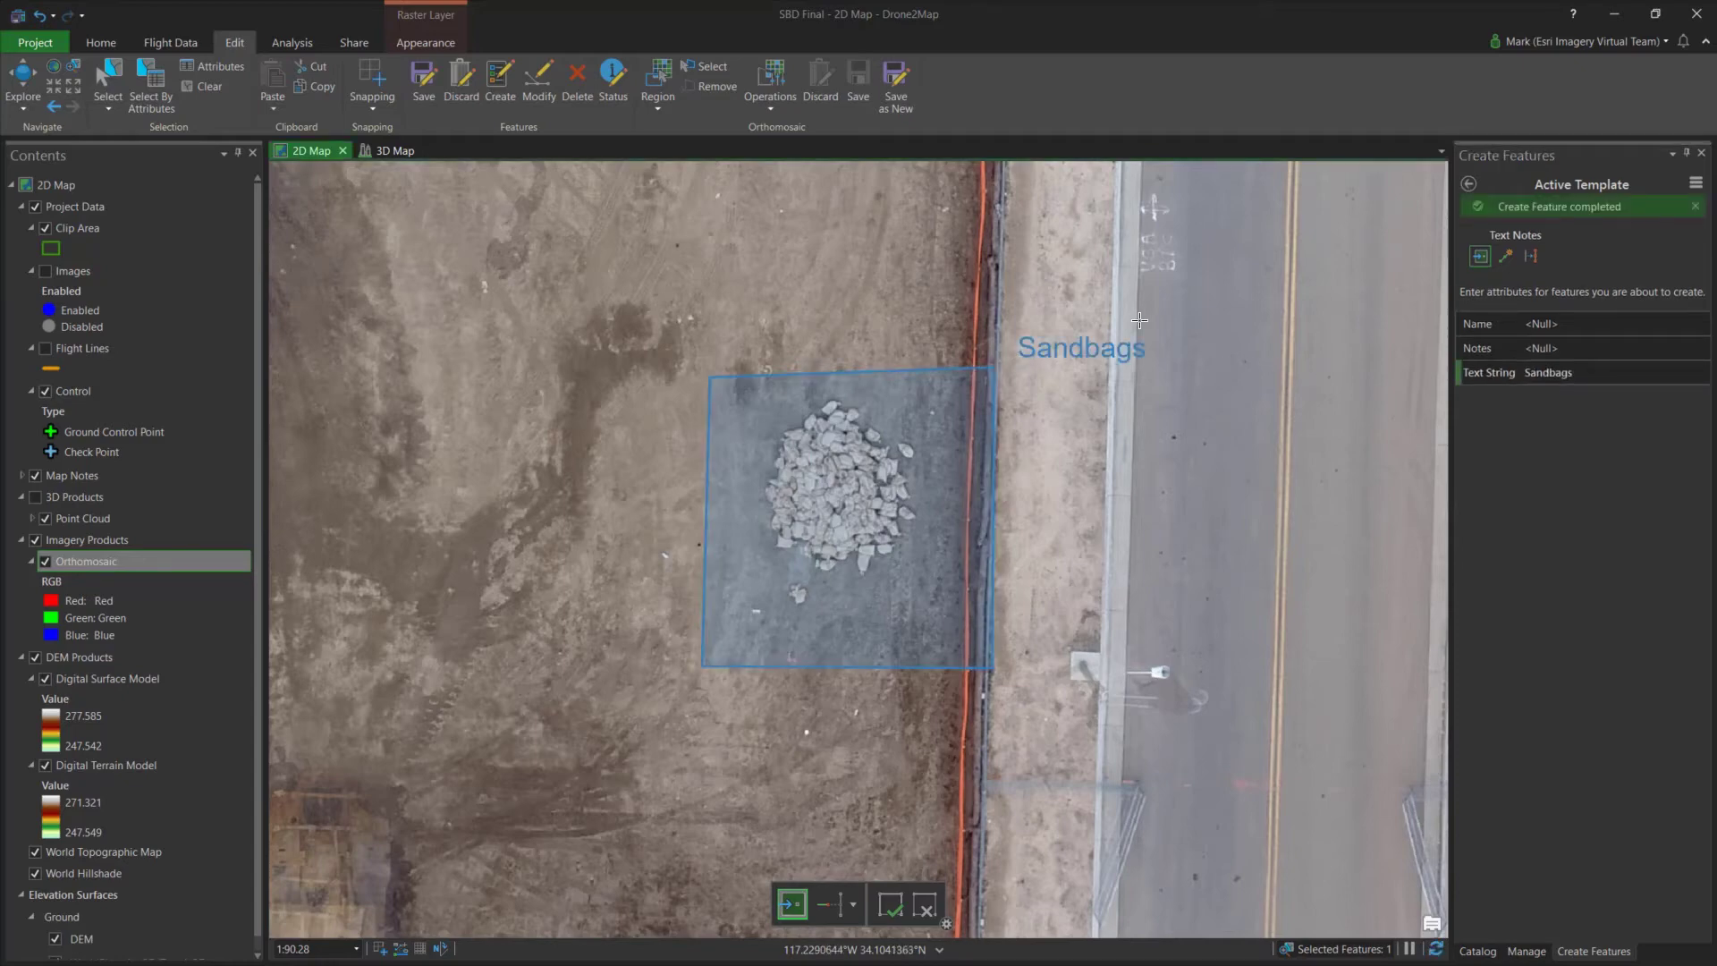
left_click(1469, 186)
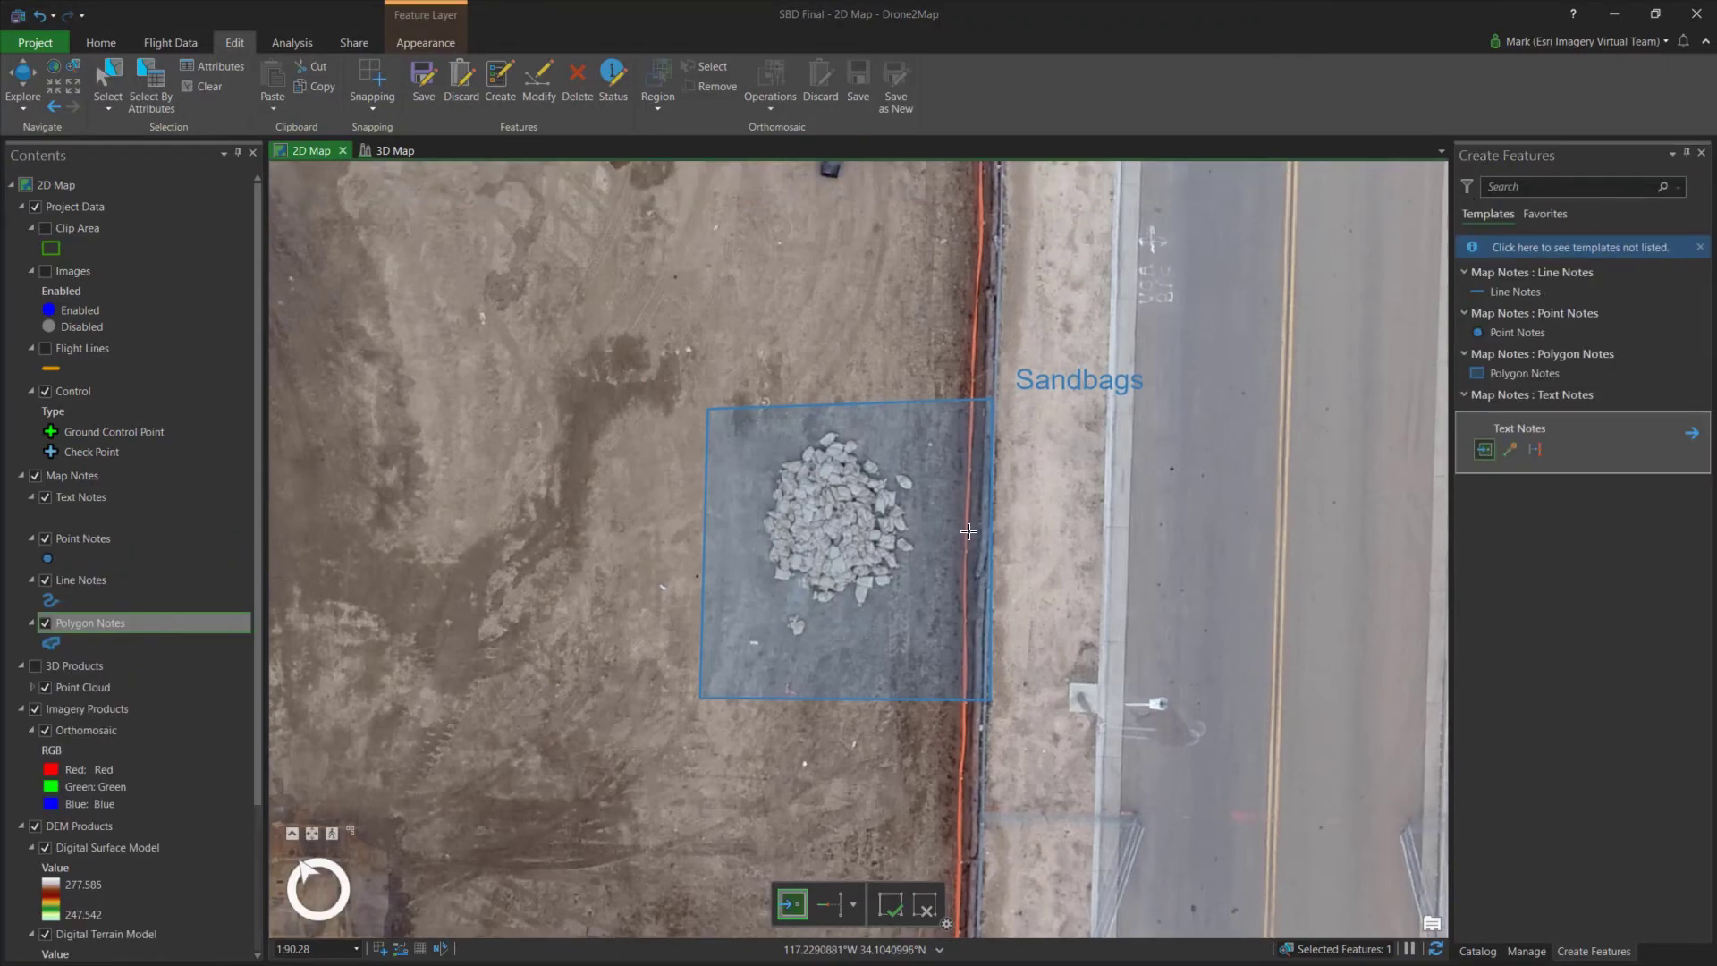
Hide the orthomosaic to show the elevation surface at the eroded bank west of the cul-de-sac
scroll(969, 532, "down", 3)
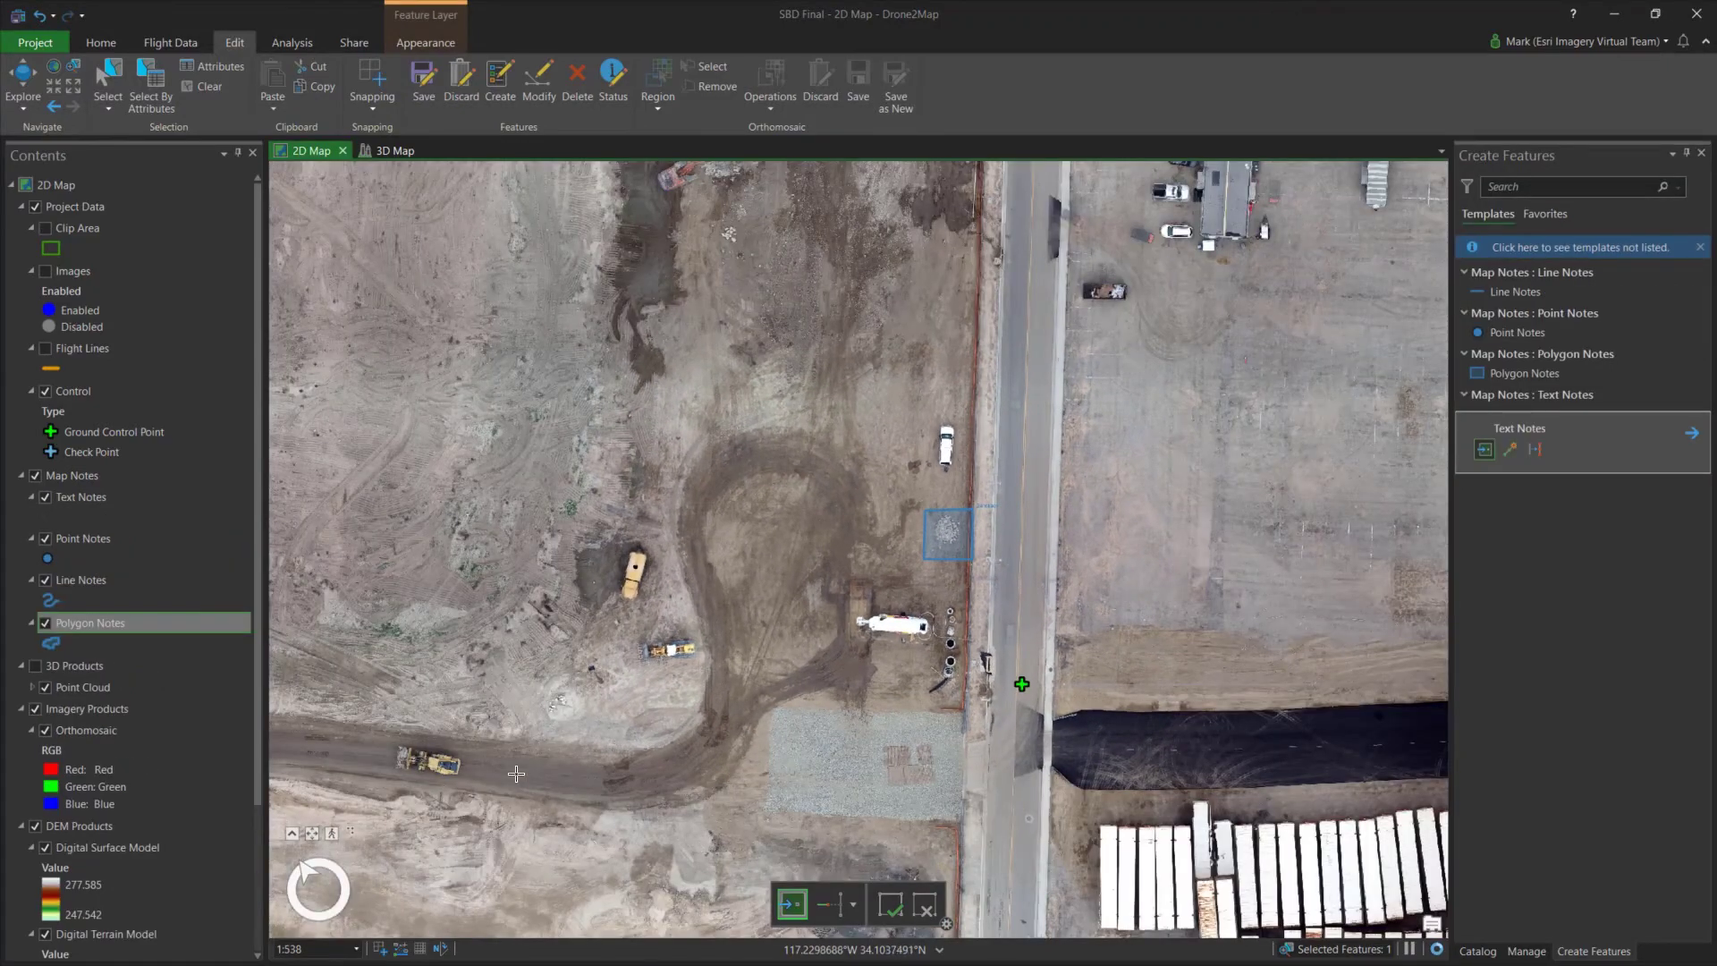
middle_click_drag(516, 774, 895, 361)
middle_click_drag(971, 753, 826, 446)
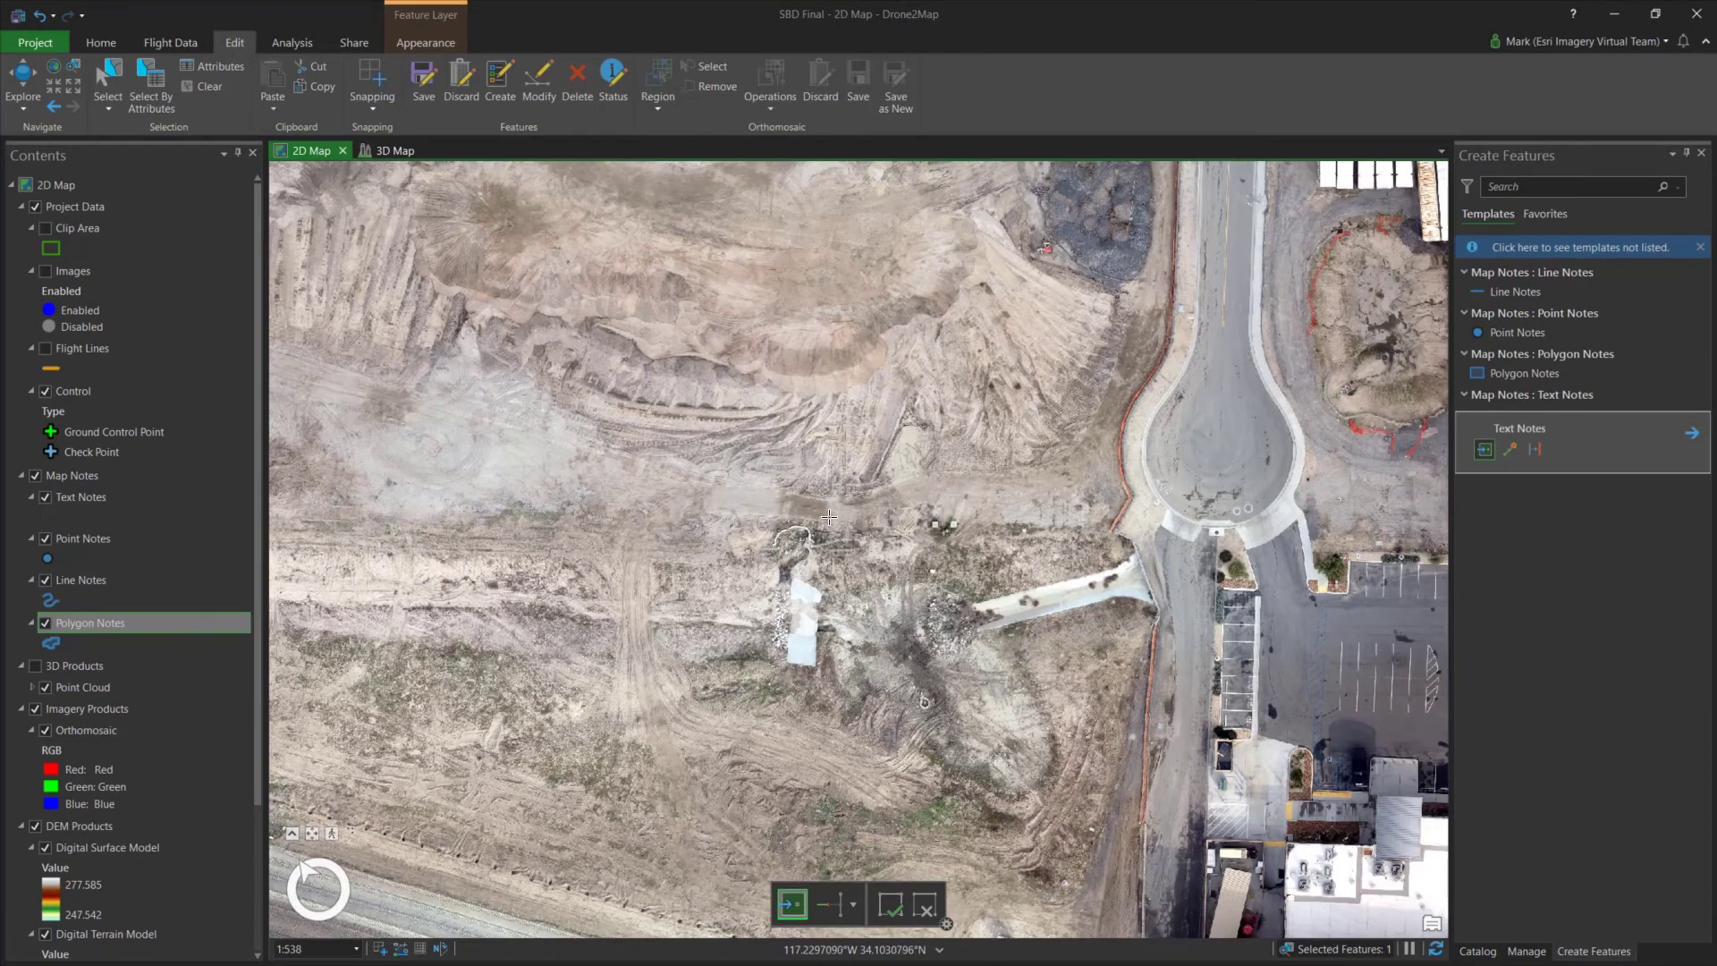
scroll(830, 543, "up", 2)
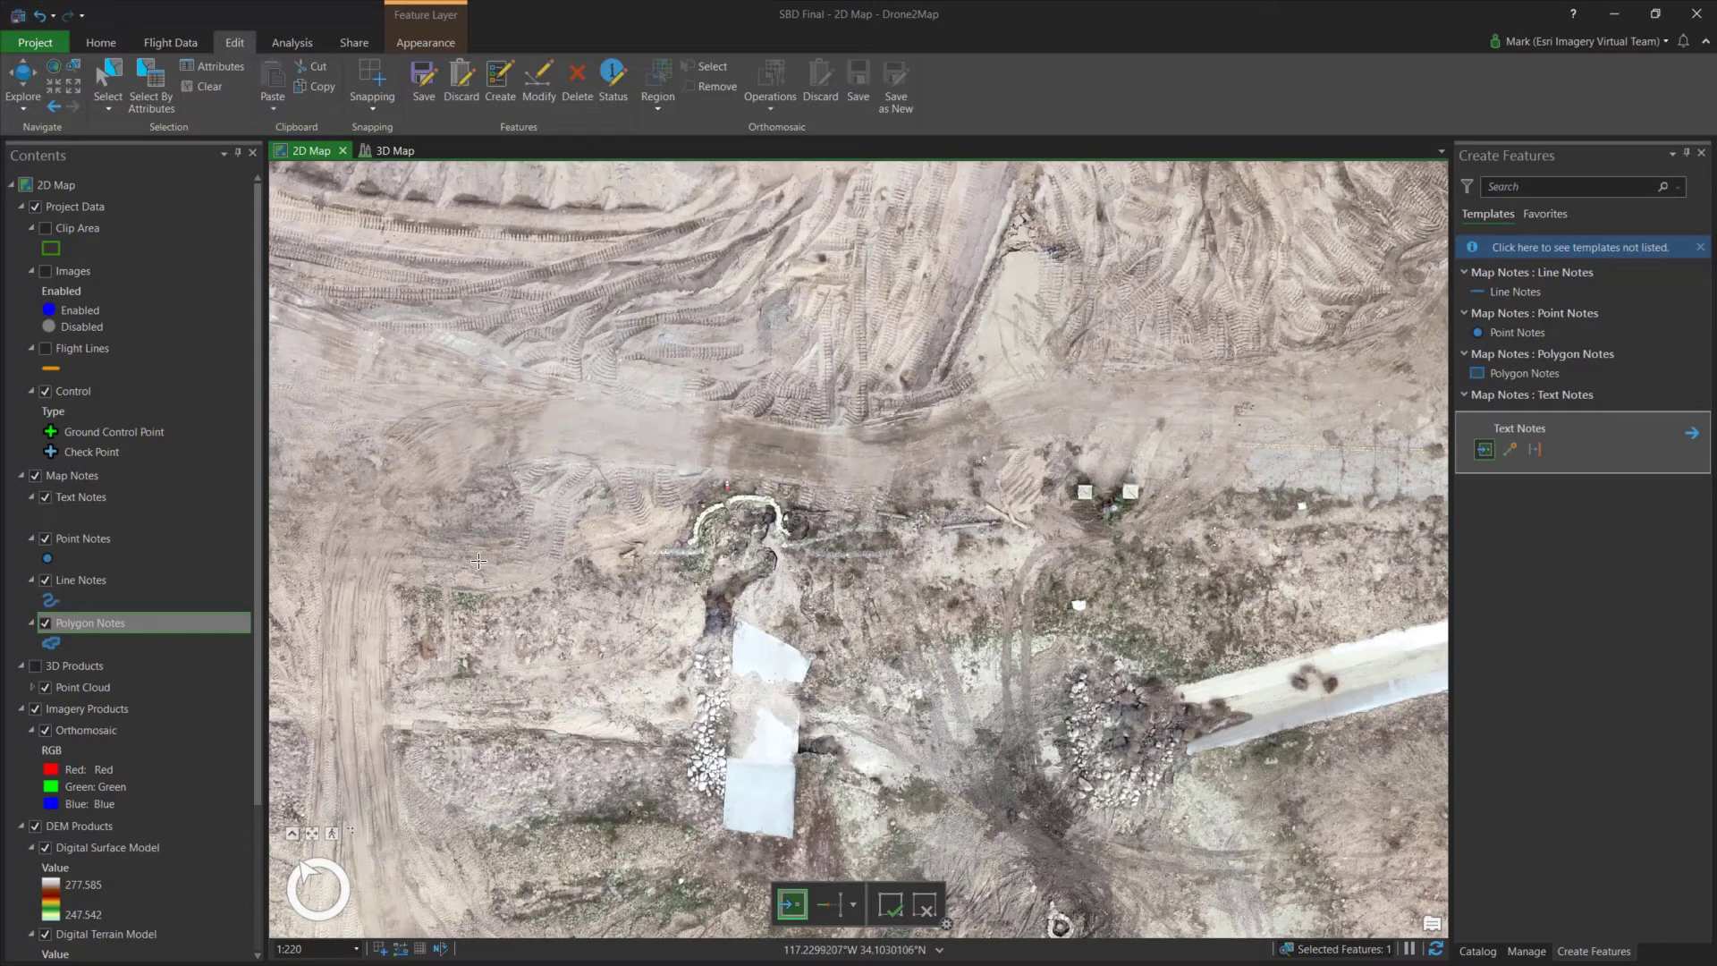
left_click(50, 728)
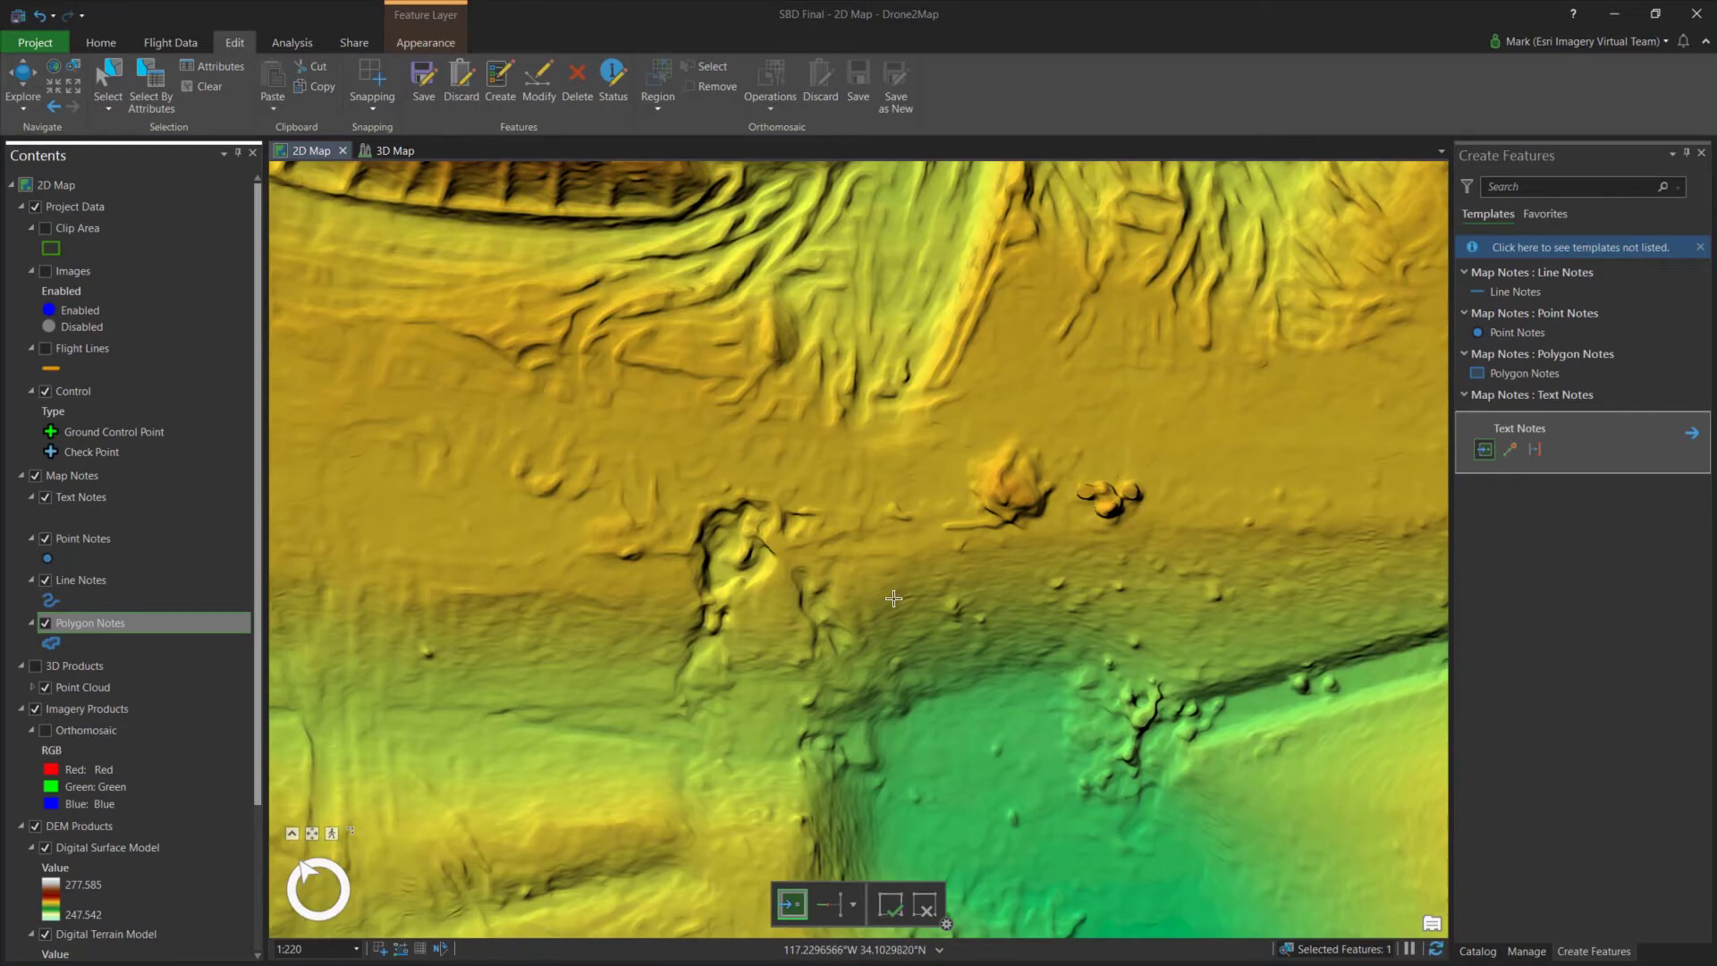
Draw a long four-sided polygon note over the eroded bank, with its Notes attribute set to "Mitigate erosion"
left_click(1509, 379)
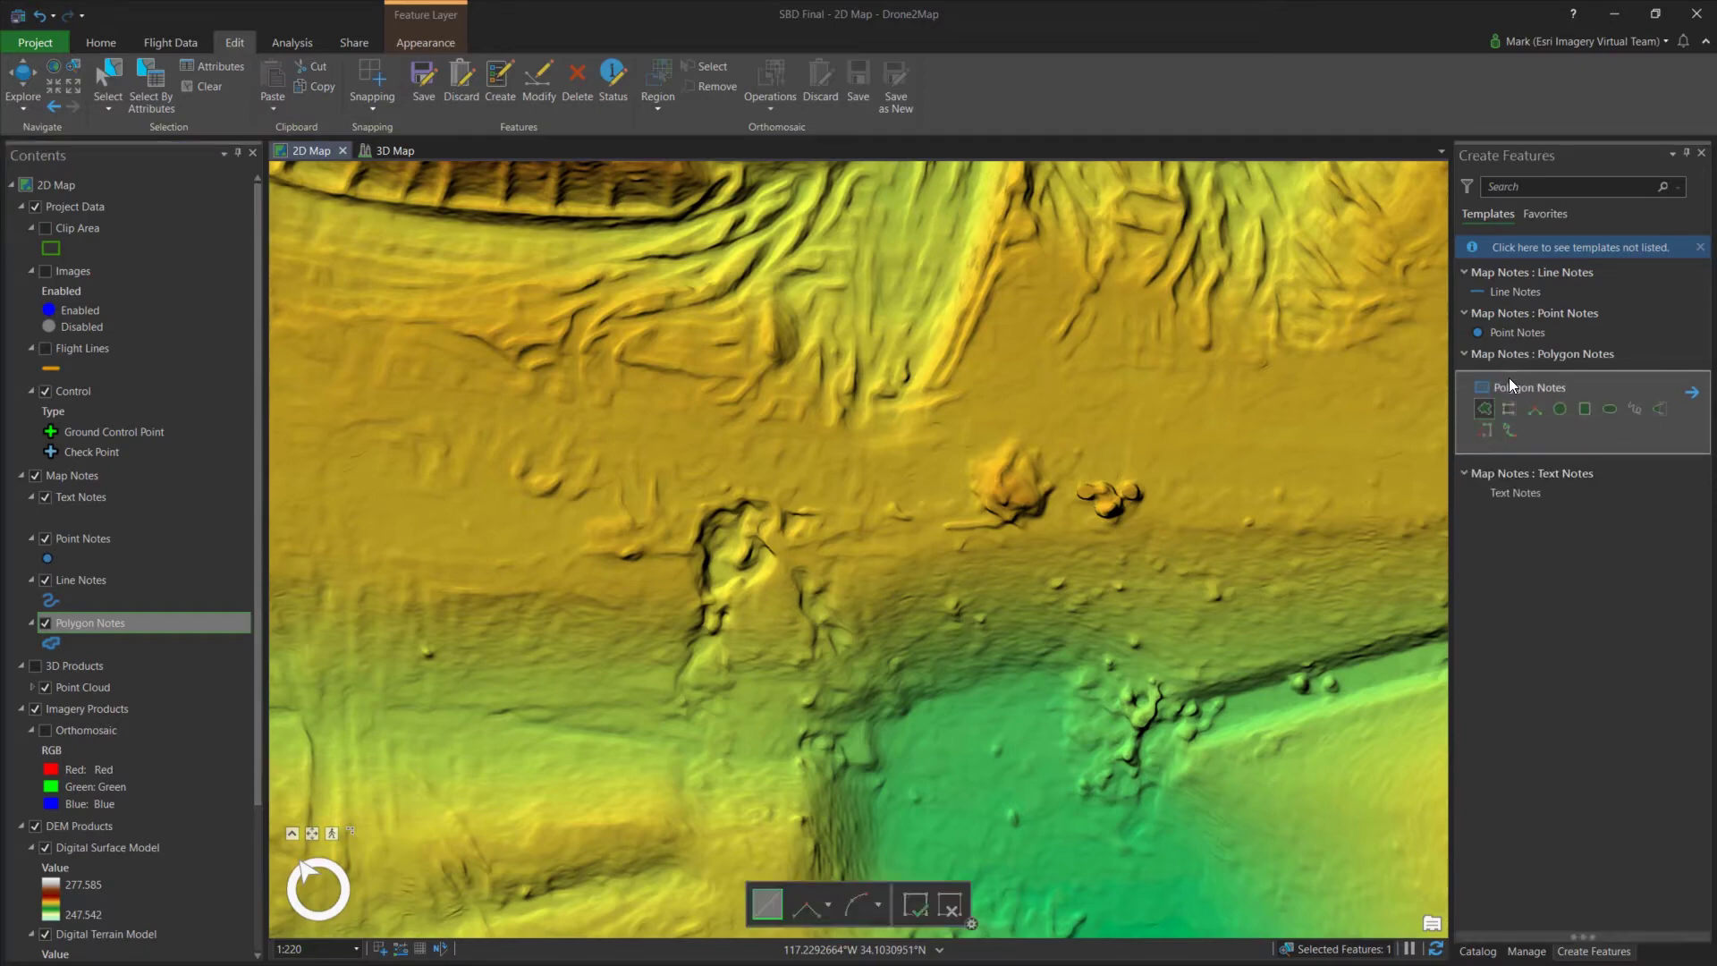
left_click(1691, 393)
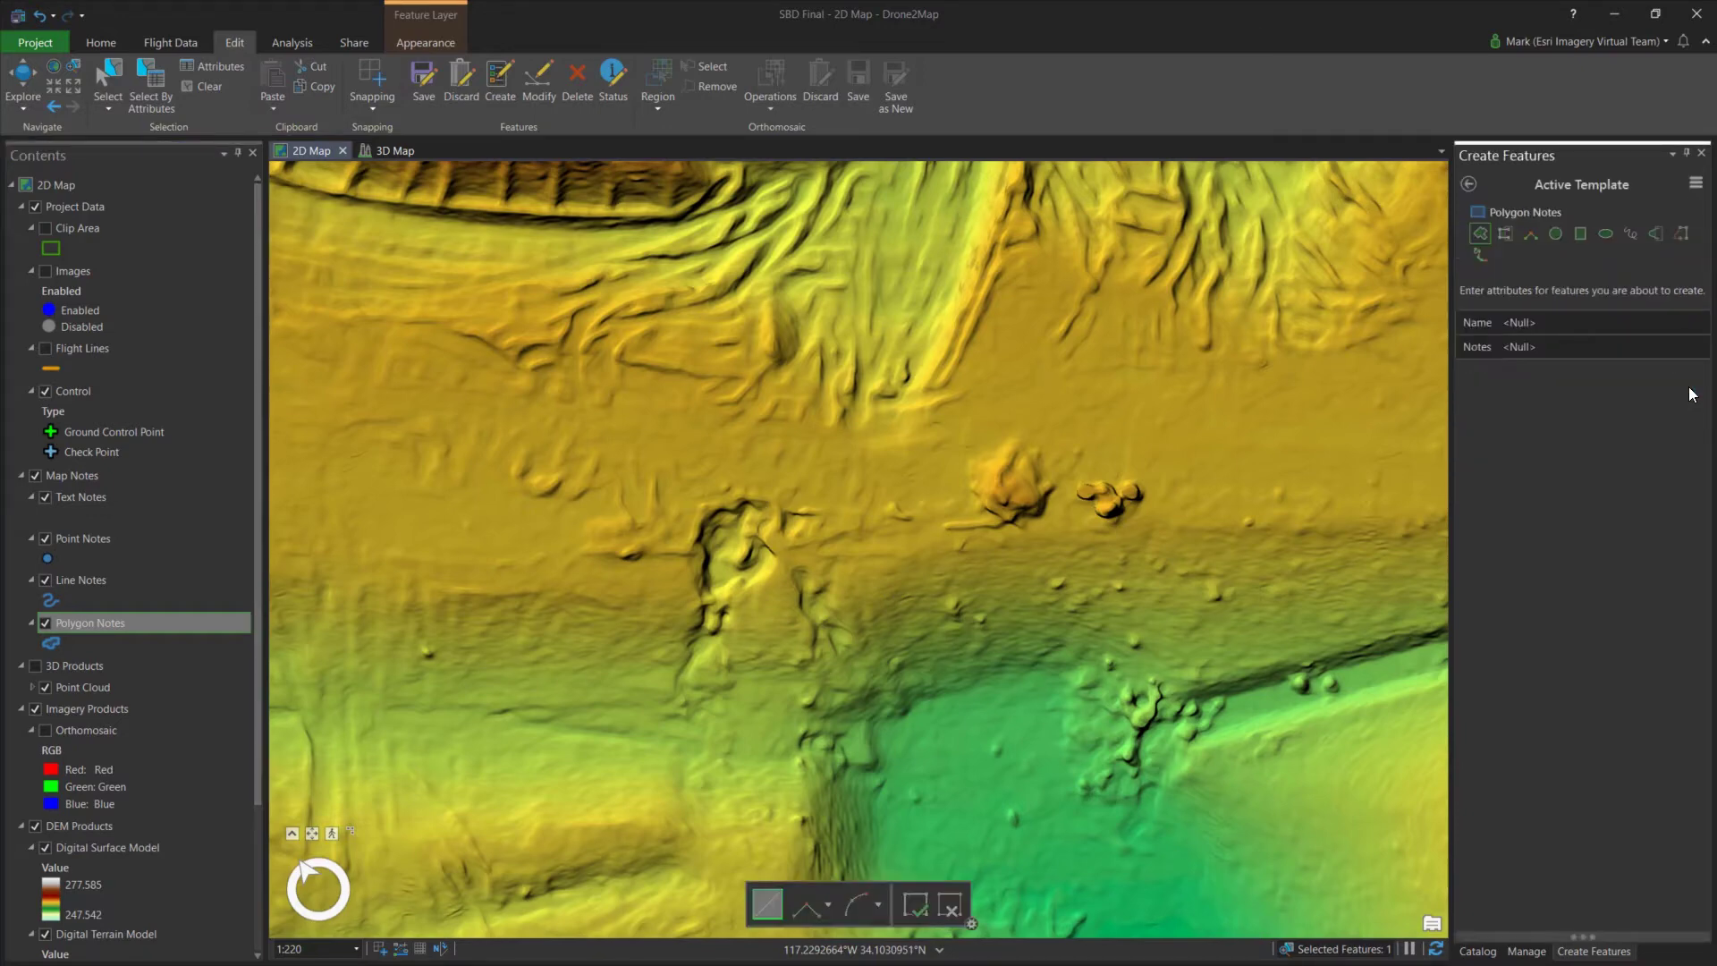
left_click(1567, 347)
type("Mitigate erosion")
key("Return")
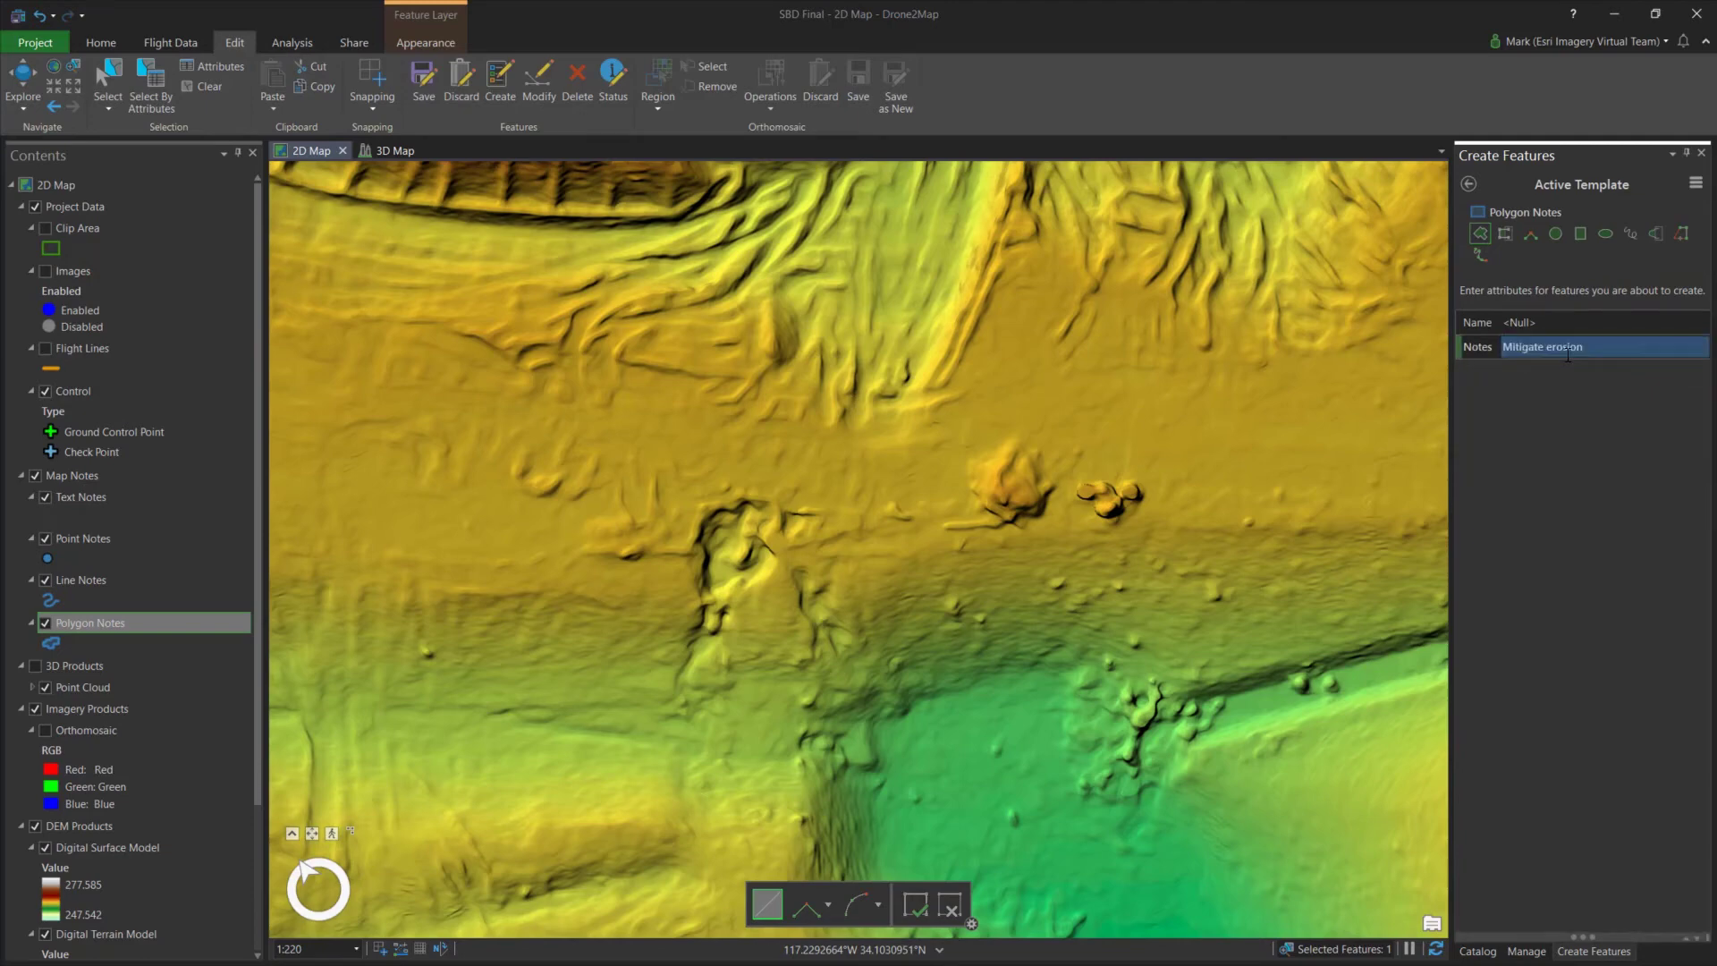
left_click(523, 485)
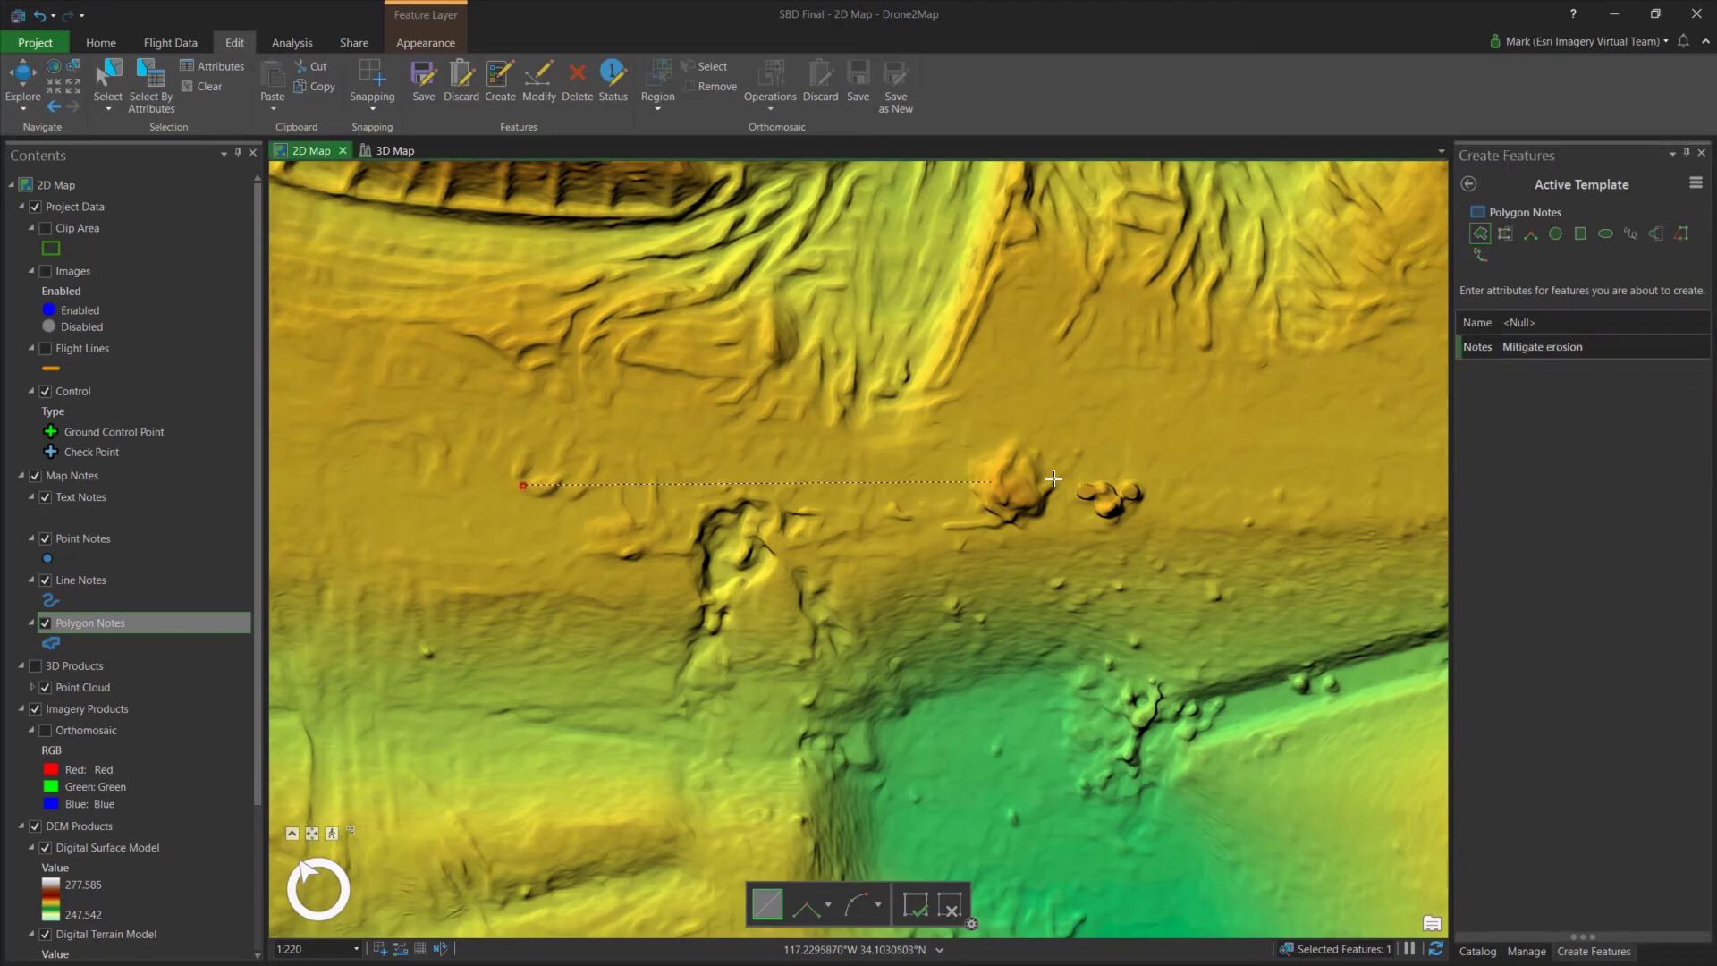
left_click(1288, 449)
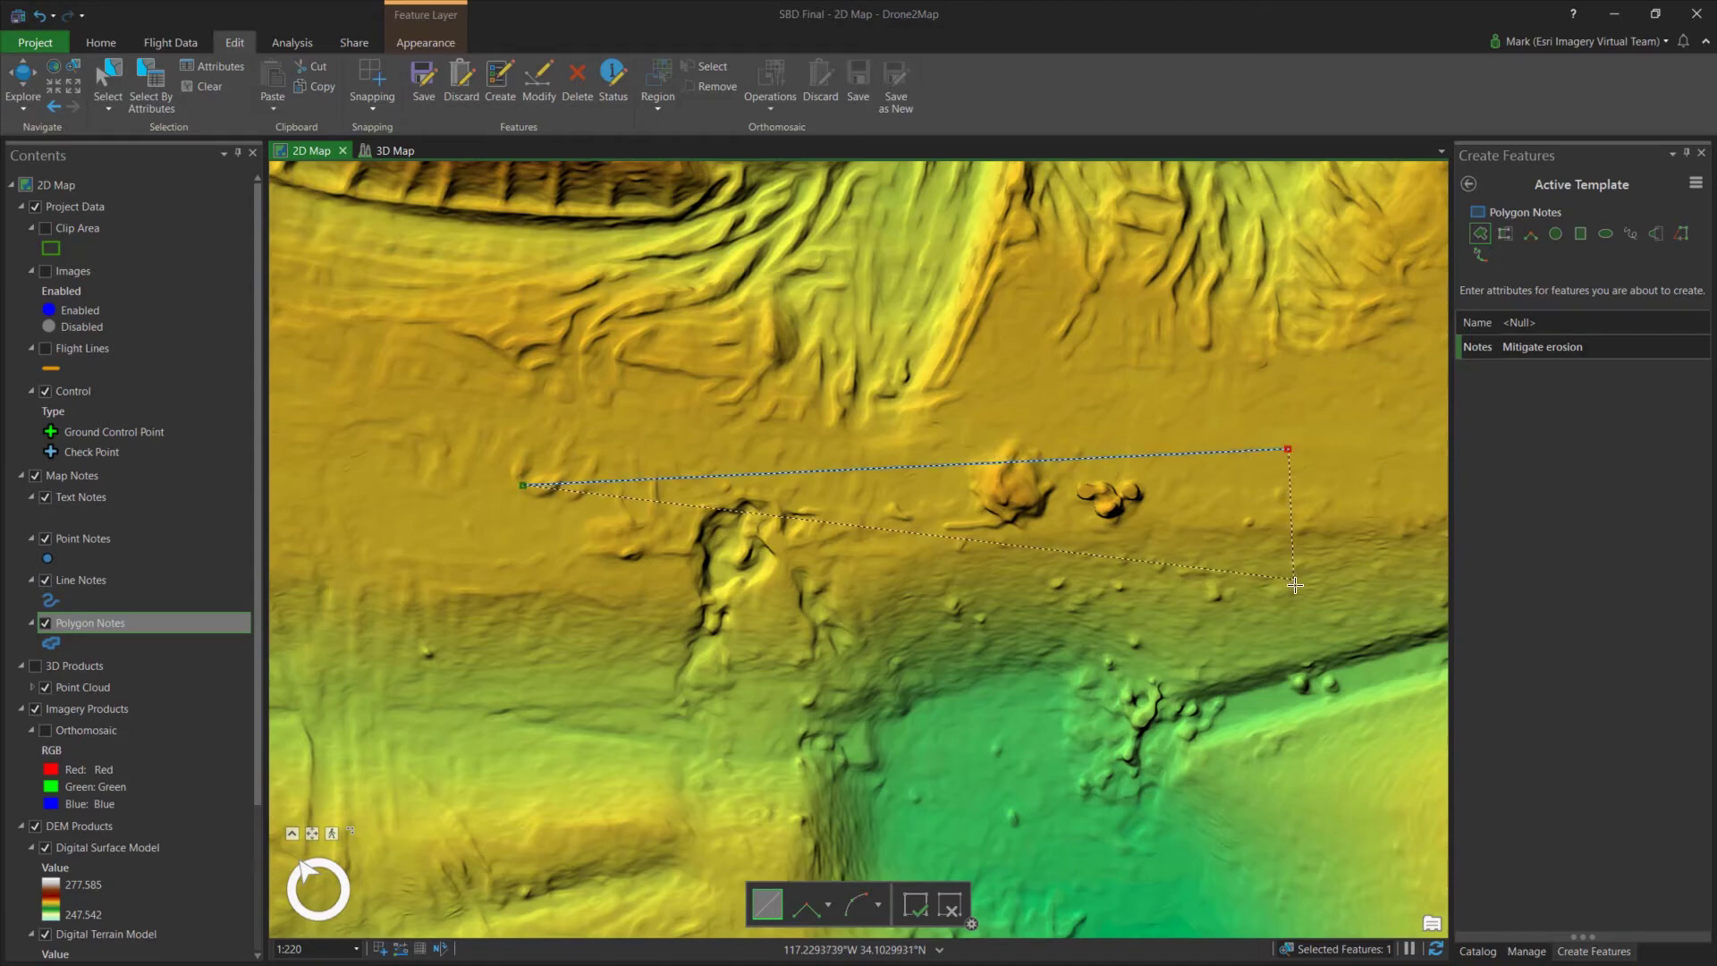
left_click(1295, 585)
double_click(524, 618)
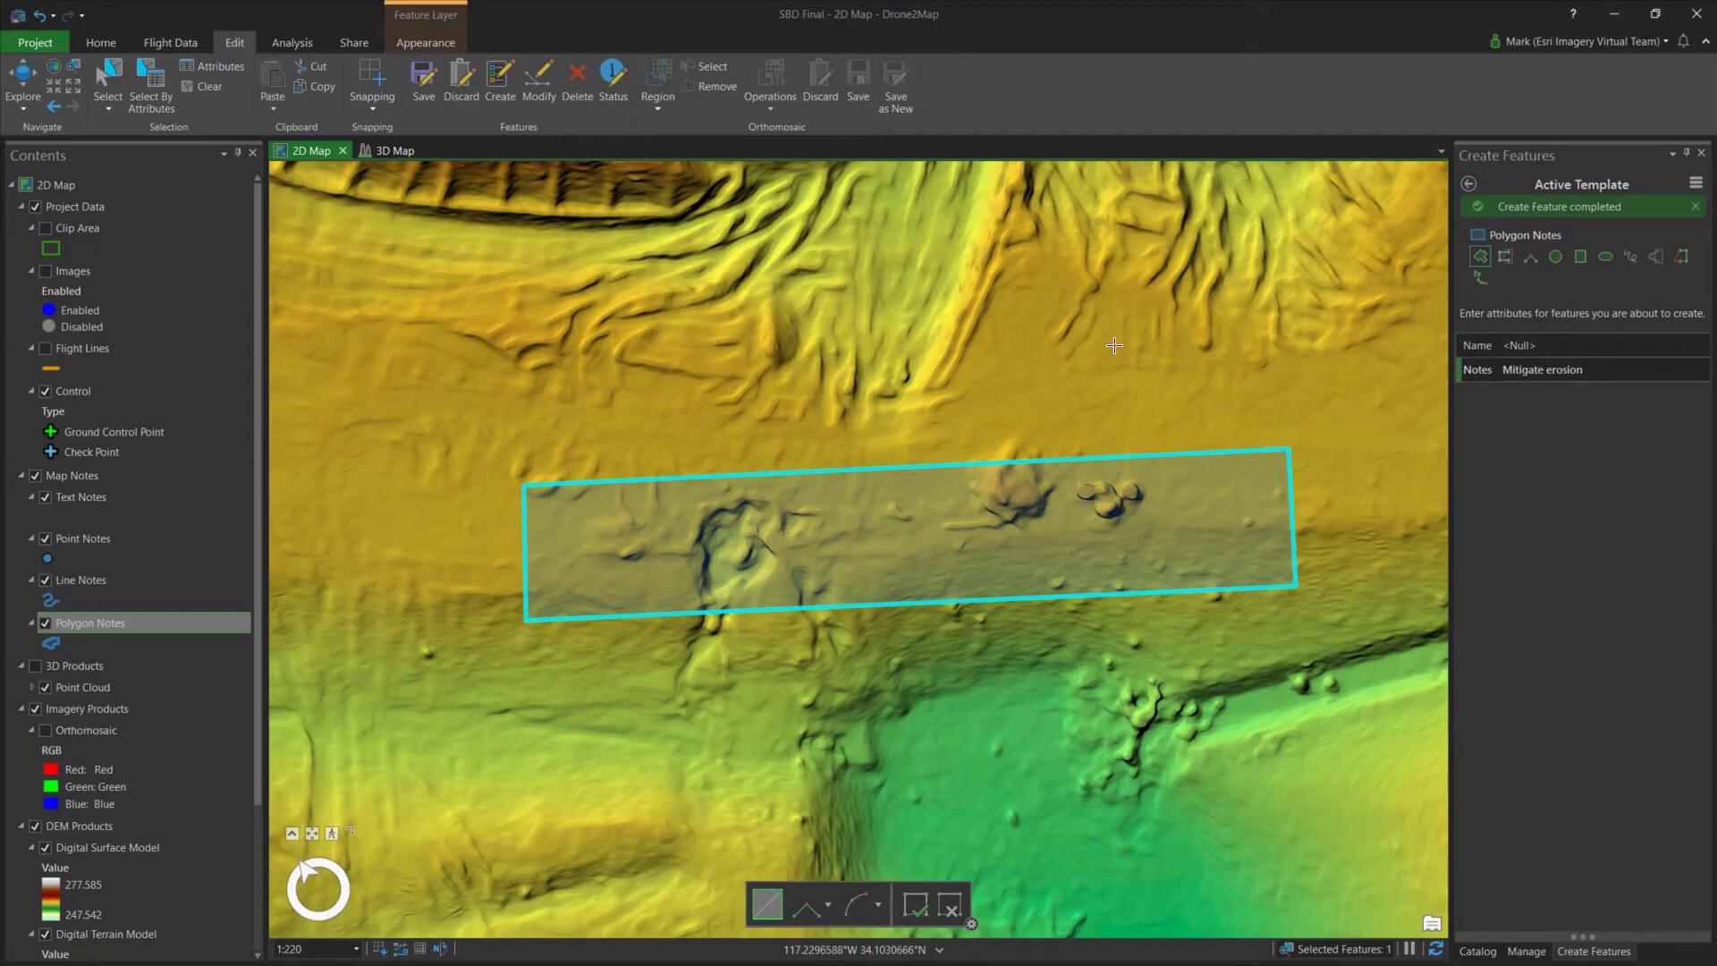
left_click(1470, 184)
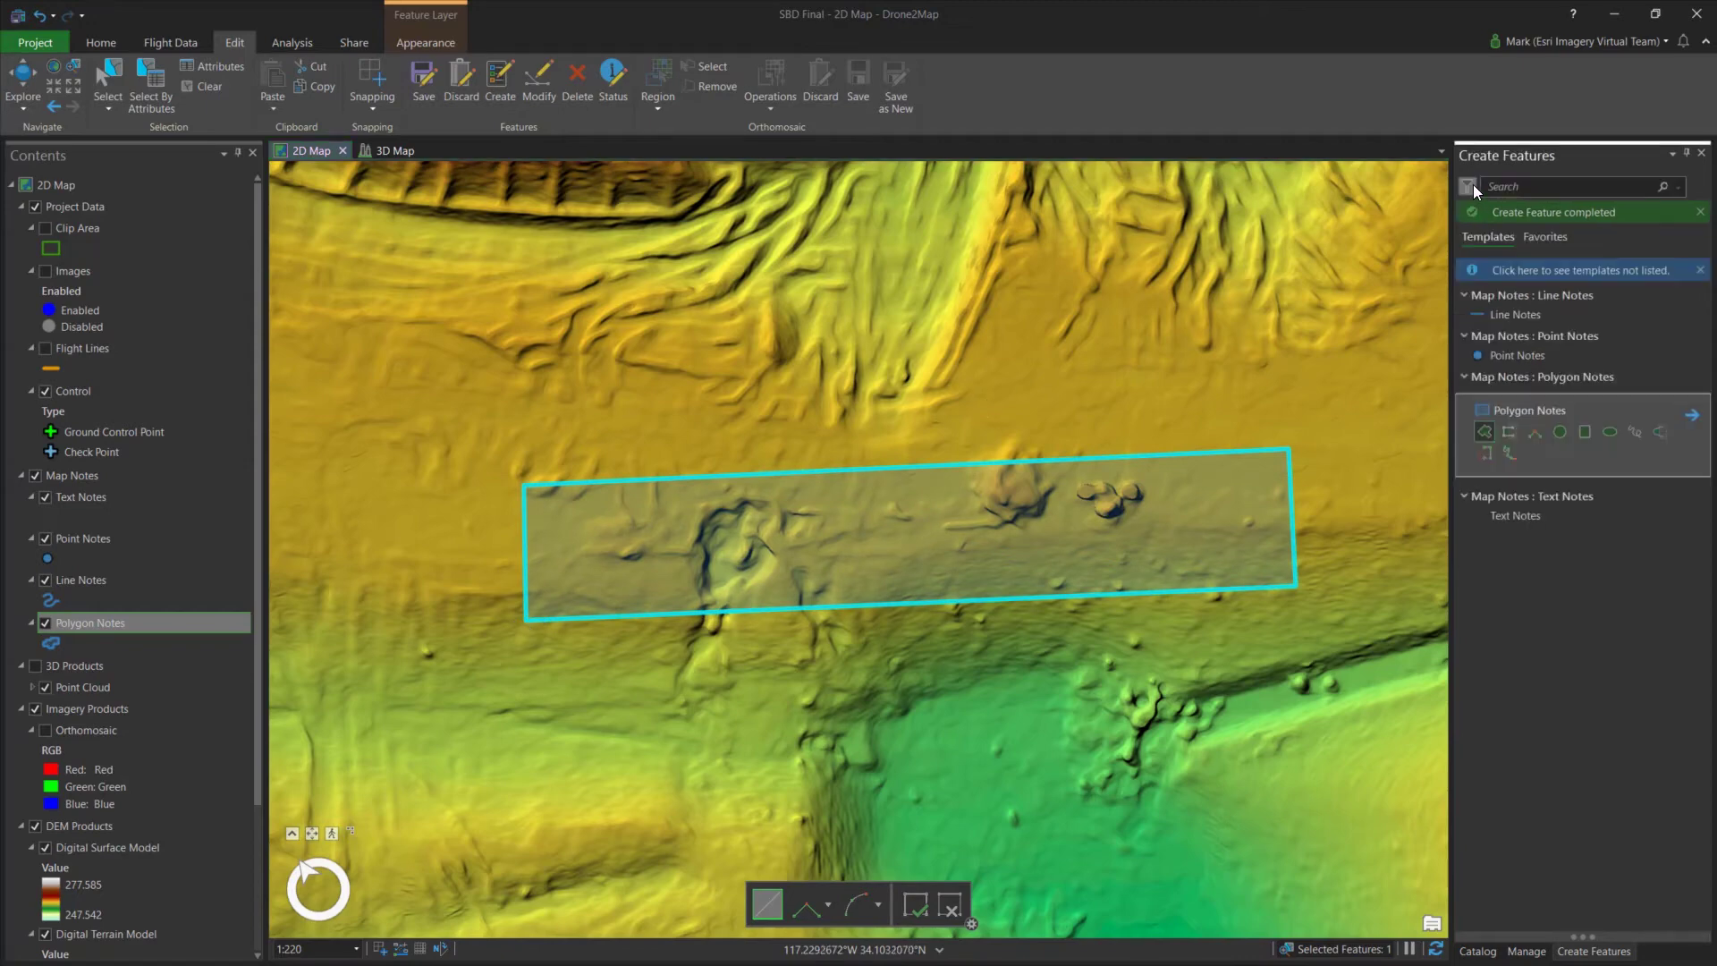
Draw a straight line note from the sandbag polygon to the erosion polygon and close feature creation
scroll(1391, 299, "down", 5)
middle_click_drag(1393, 285, 837, 600)
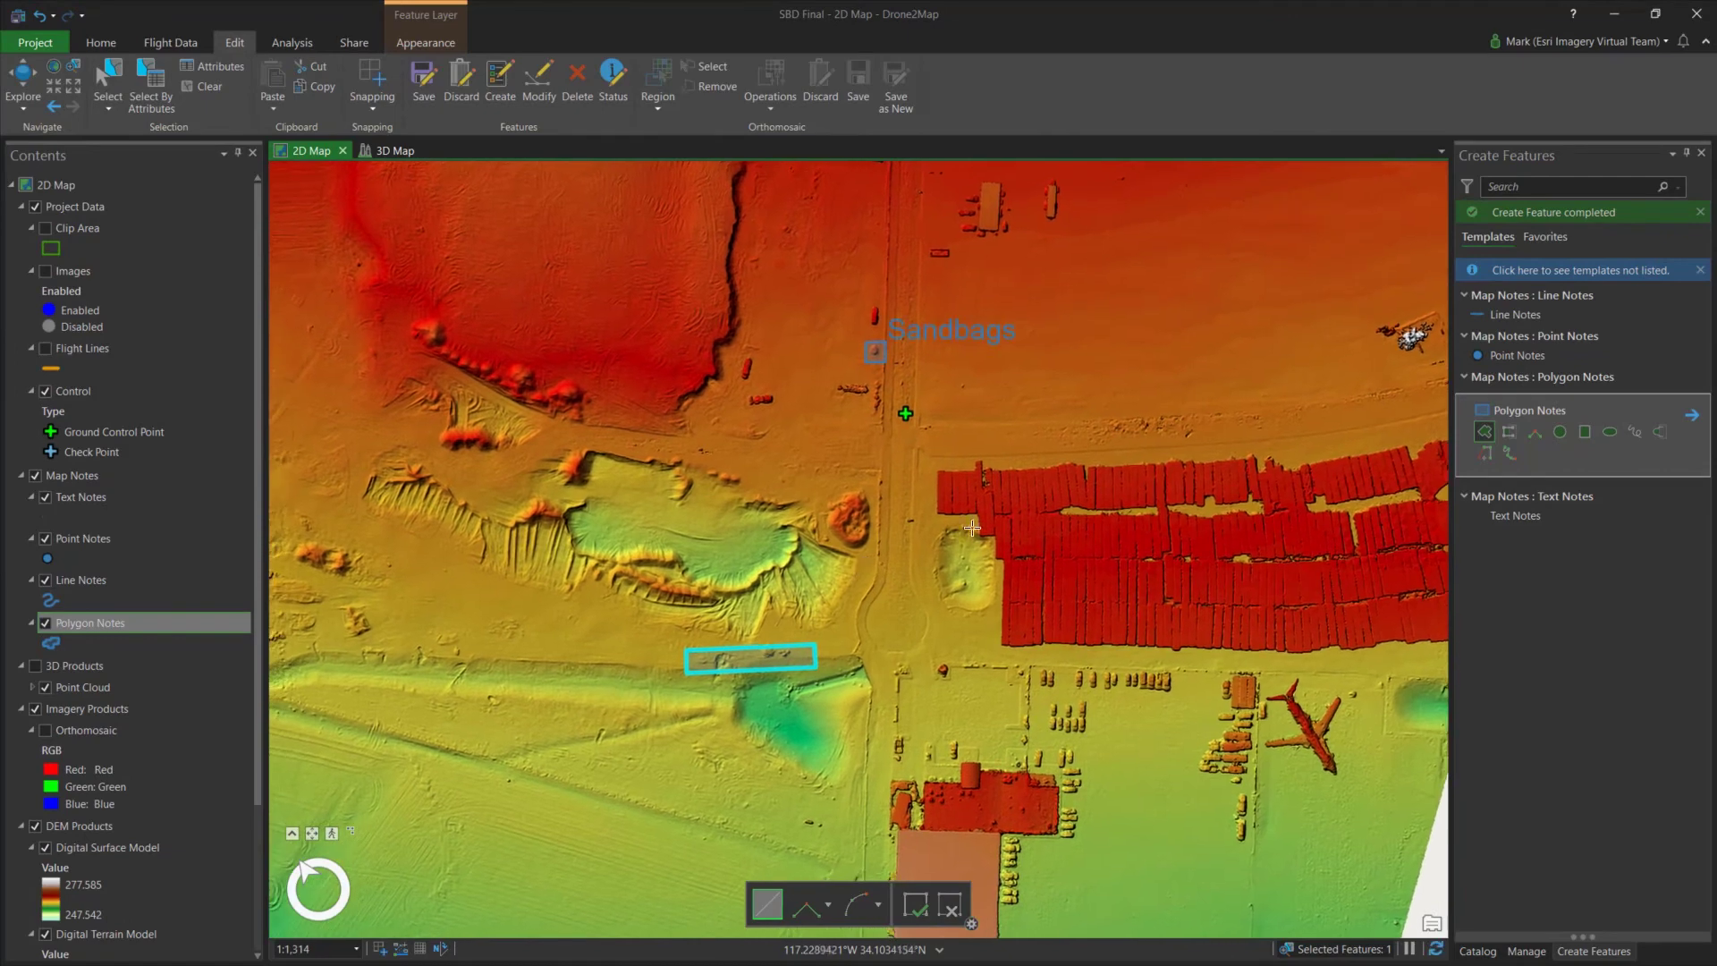
left_click(1472, 315)
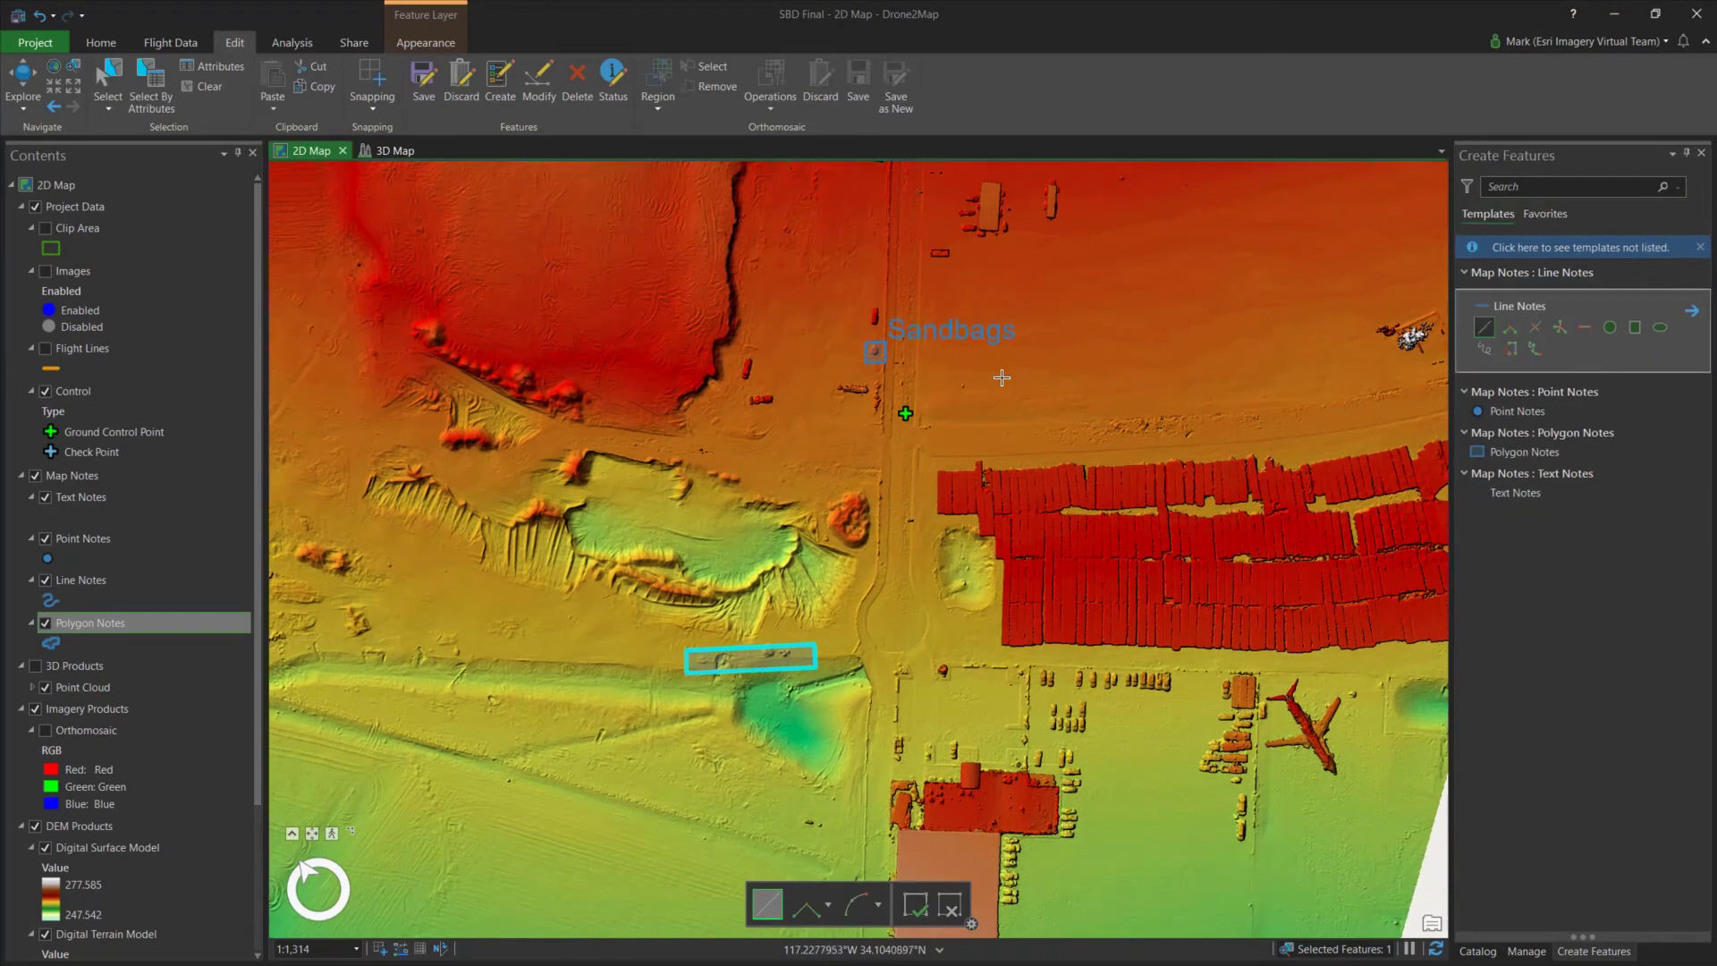
left_click(865, 364)
double_click(782, 646)
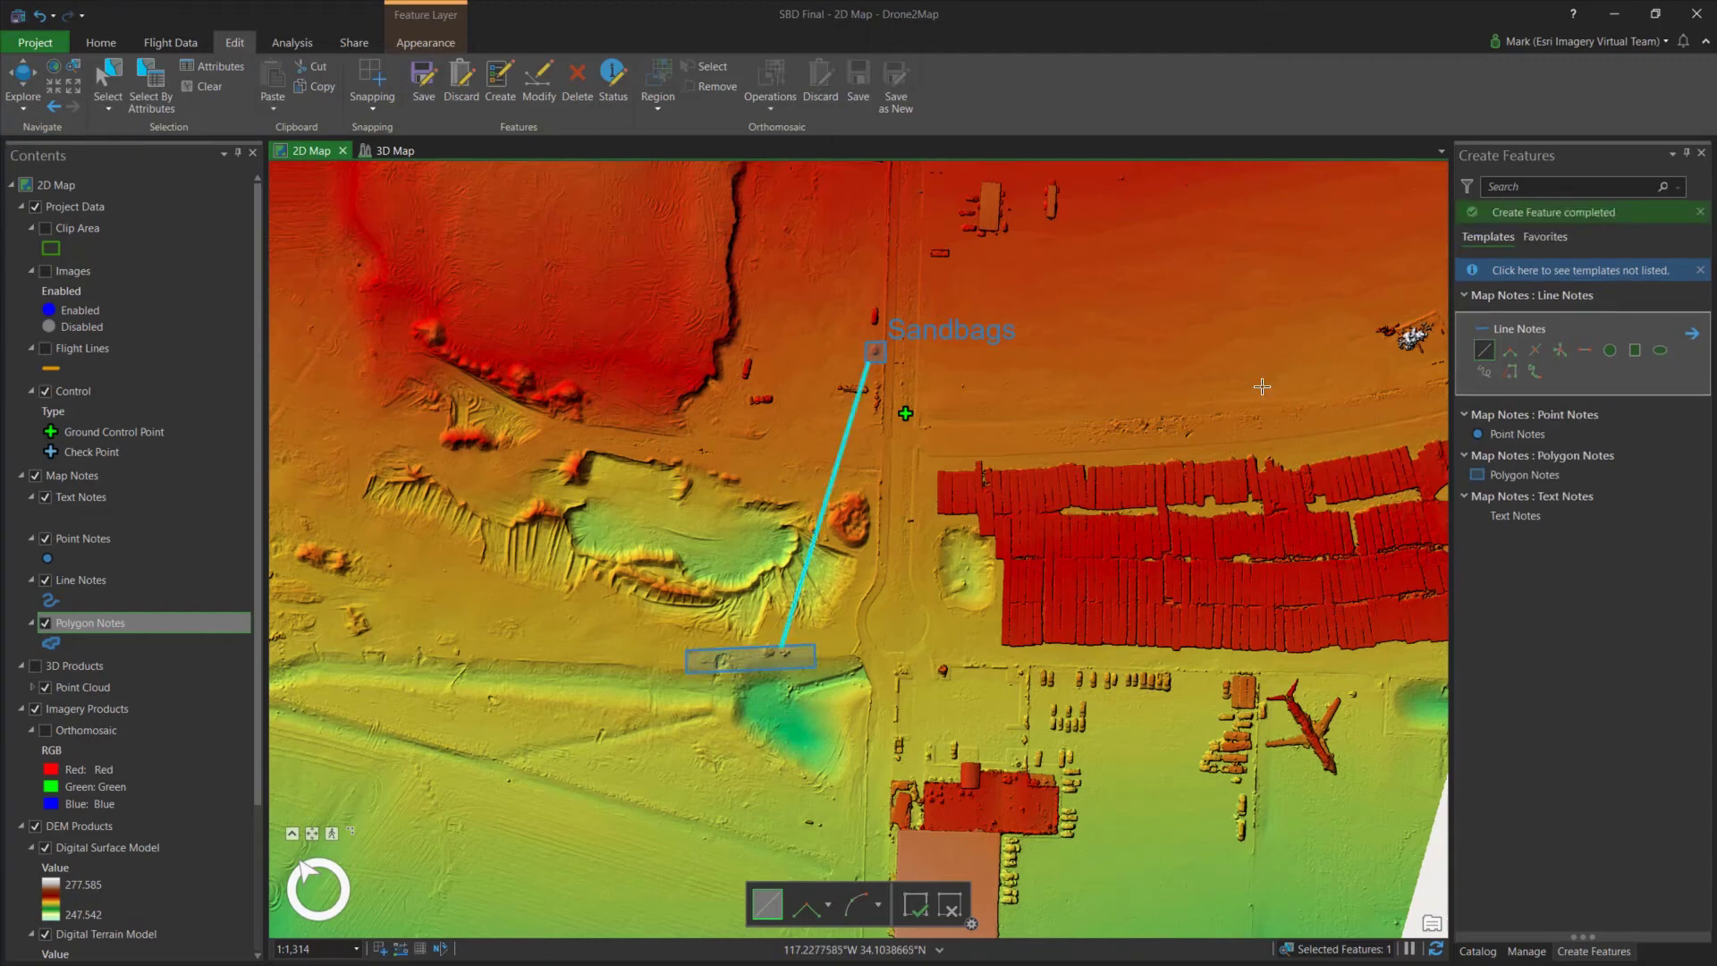
left_click(1701, 154)
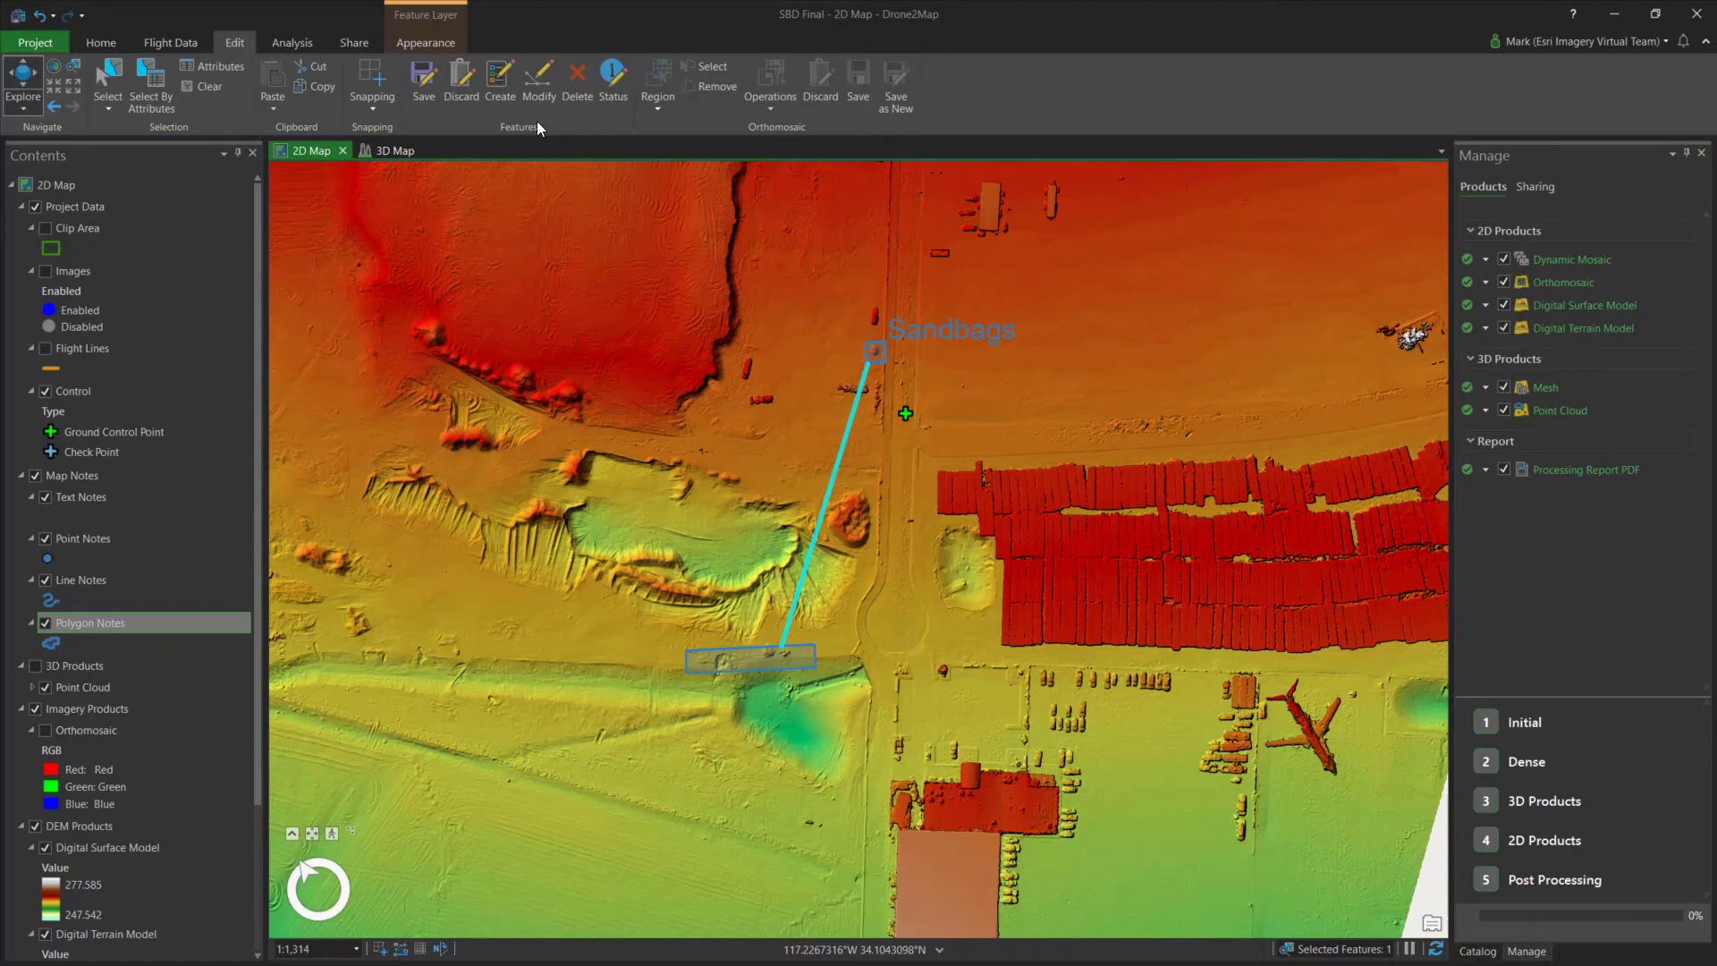
Save all the map note edits and clear the feature selection
left_click(431, 93)
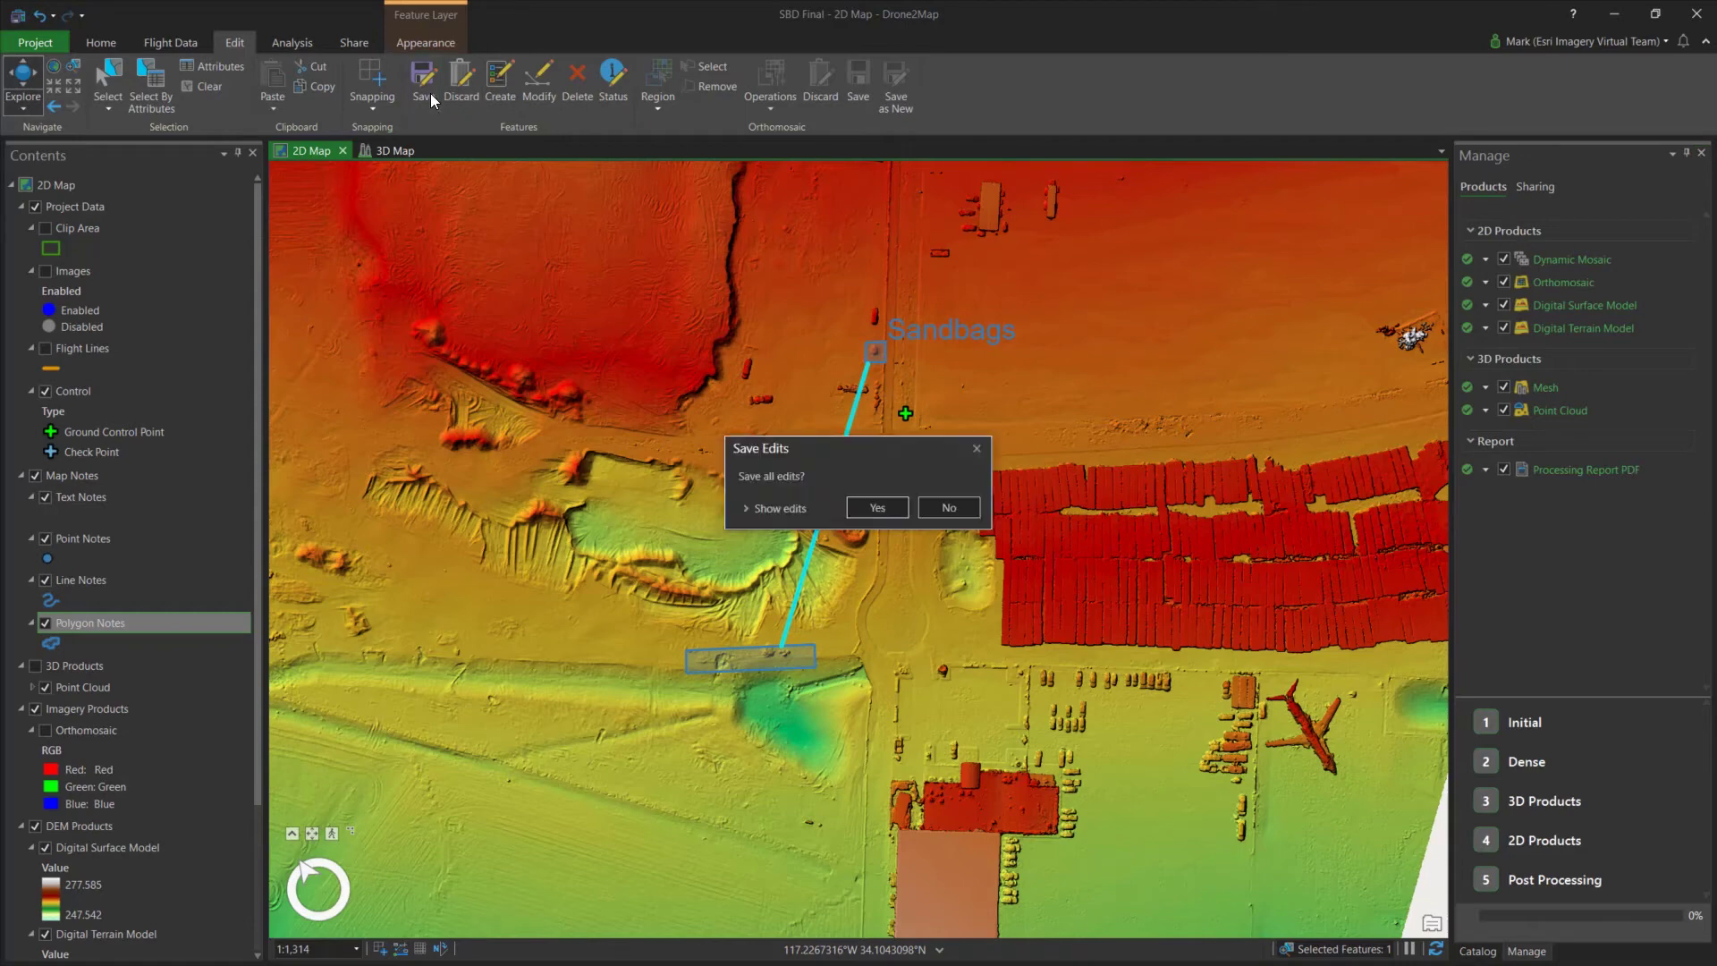
left_click(867, 506)
left_click(100, 42)
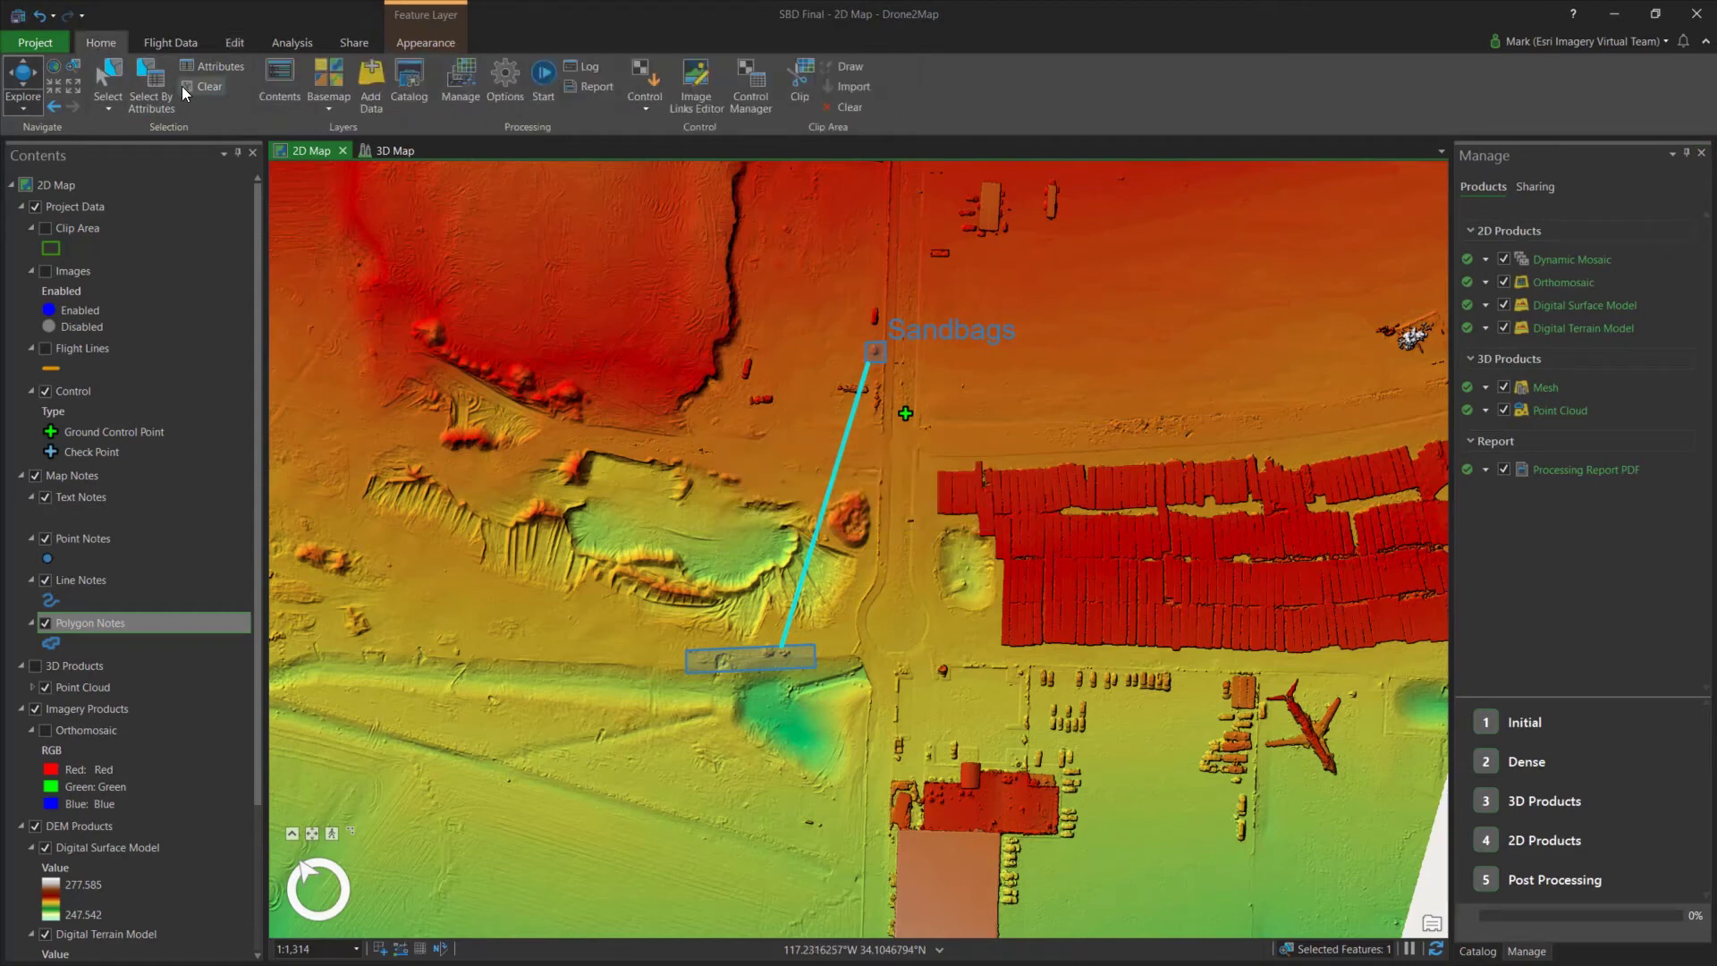
Hide and collapse the Map Notes group, and turn the orthomosaic back on with the sandbag pile in close view
left_click(35, 476)
left_click(23, 475)
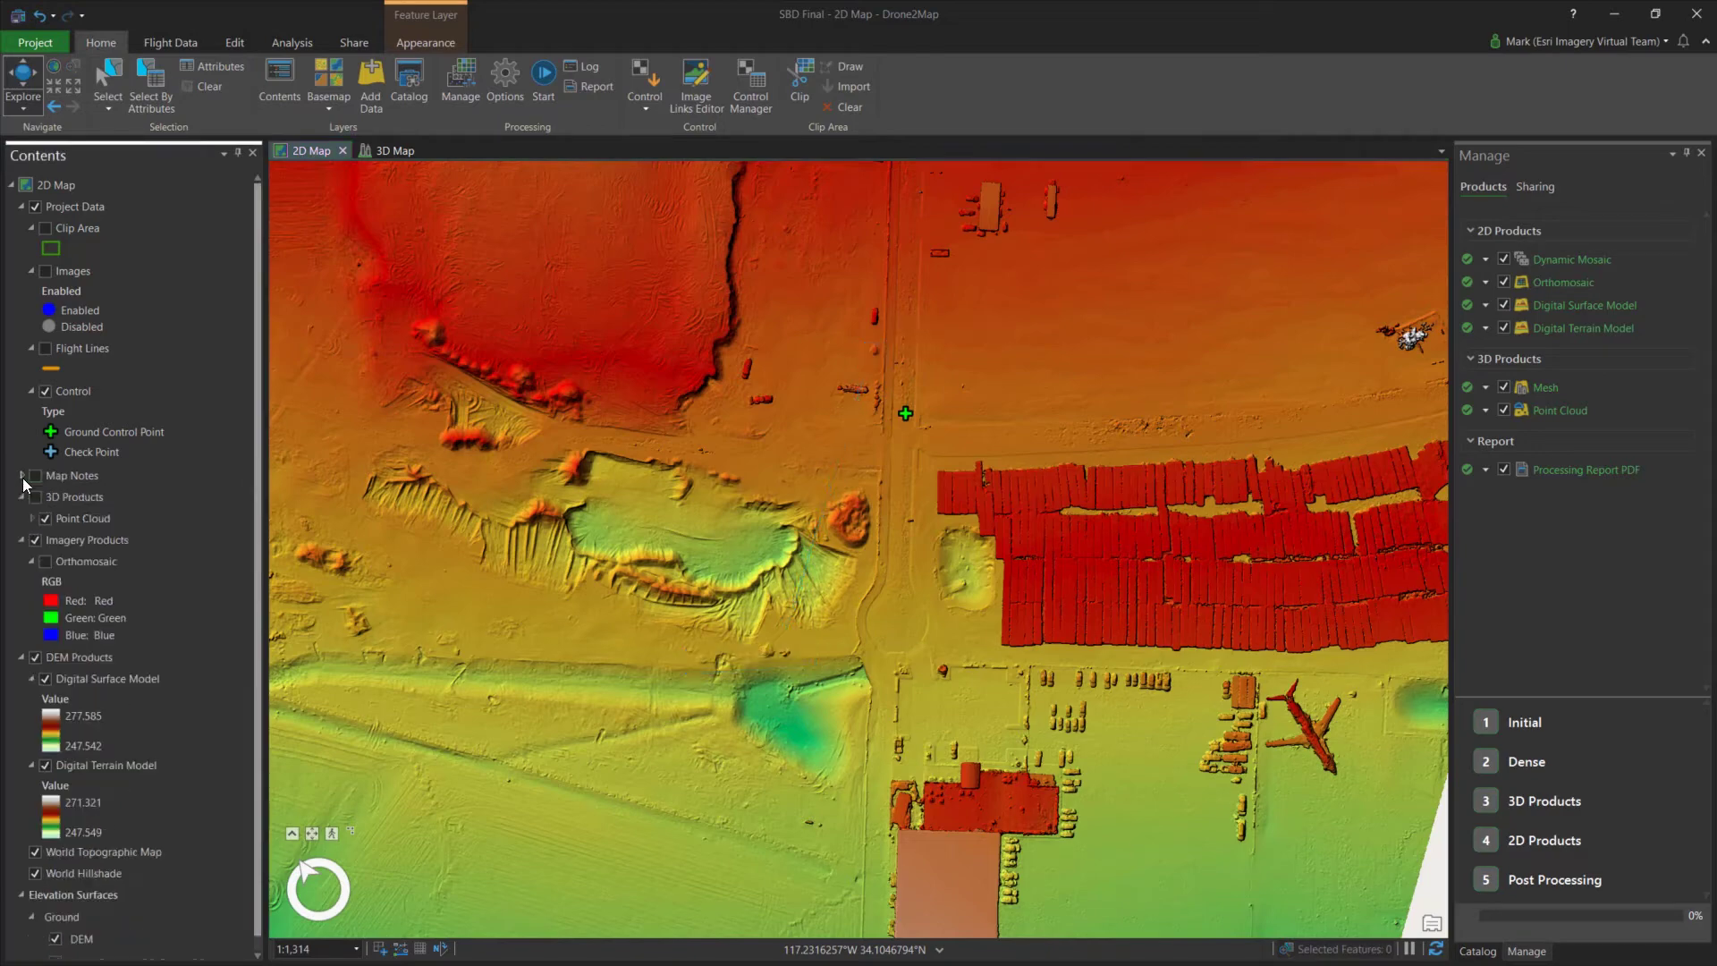
left_click(45, 561)
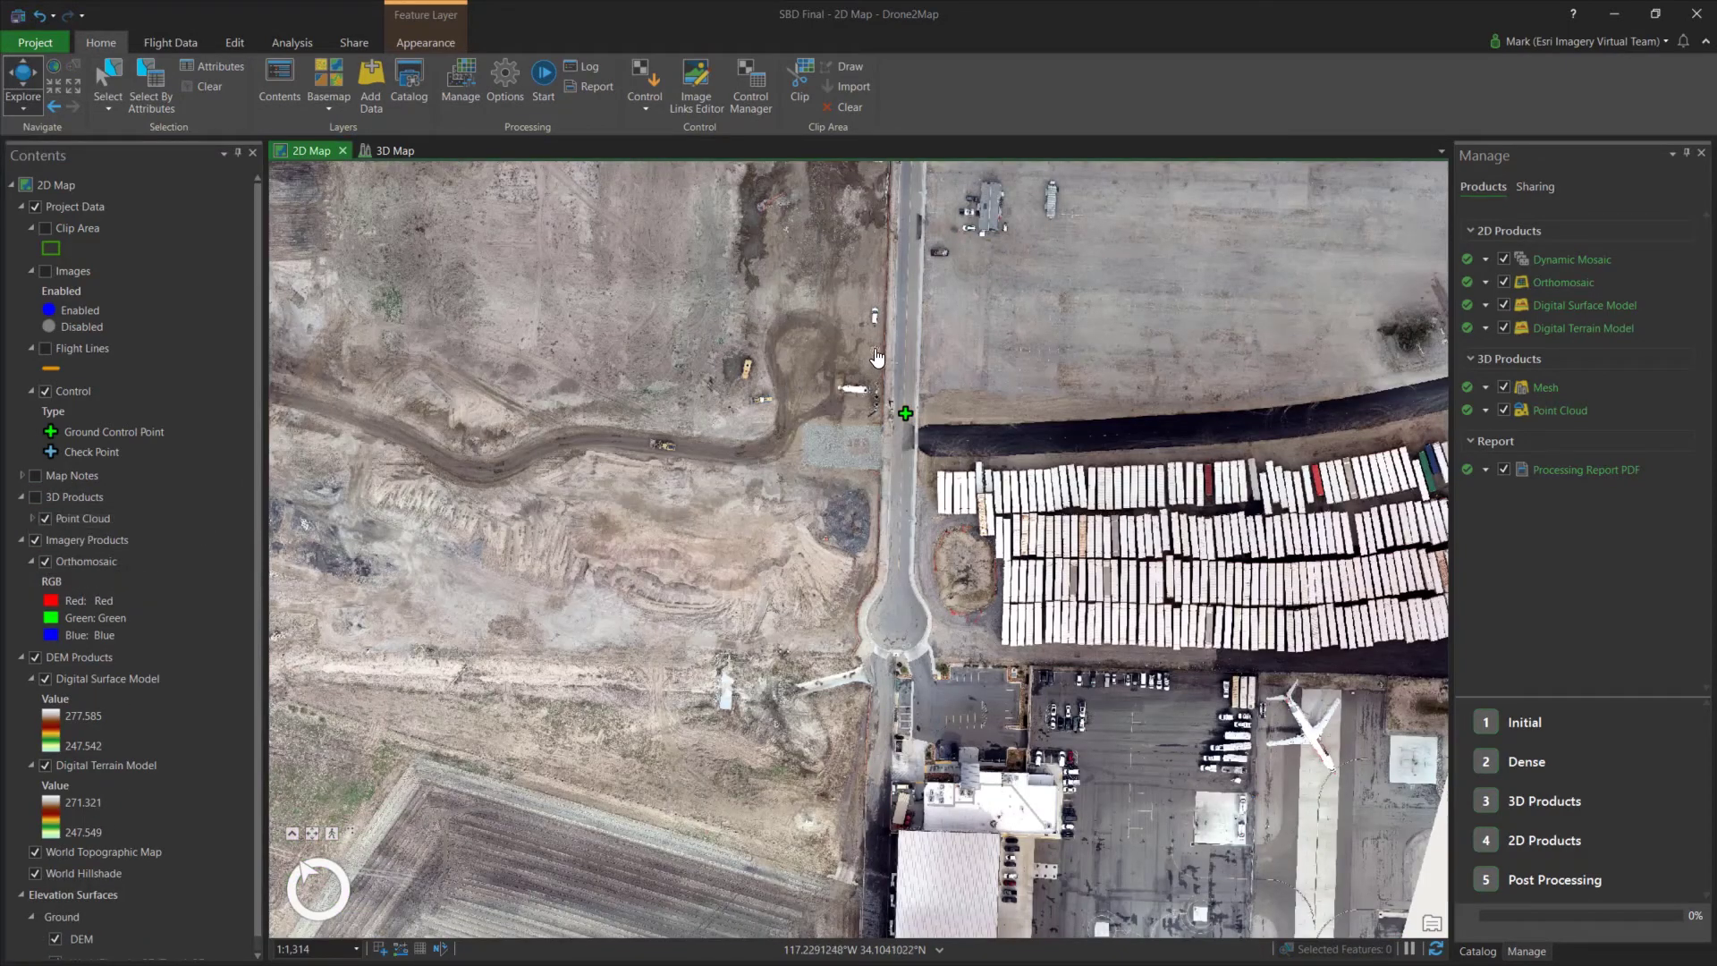
scroll(876, 358, "up", 5)
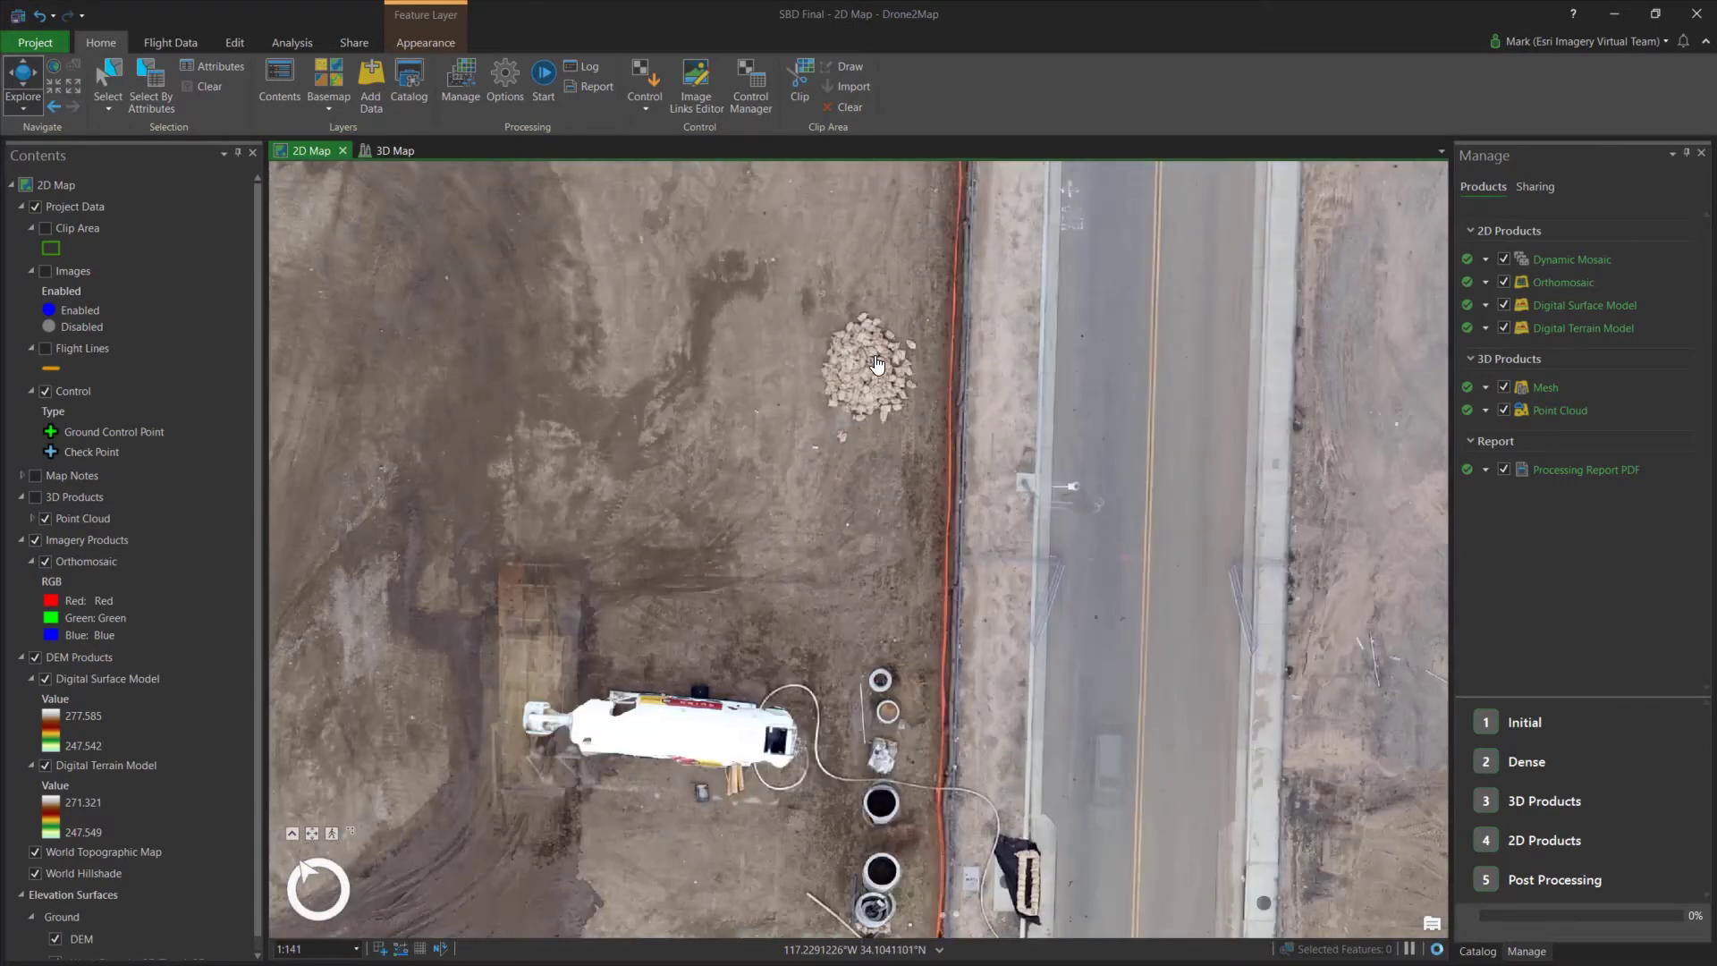
left_click_drag(876, 362, 872, 458)
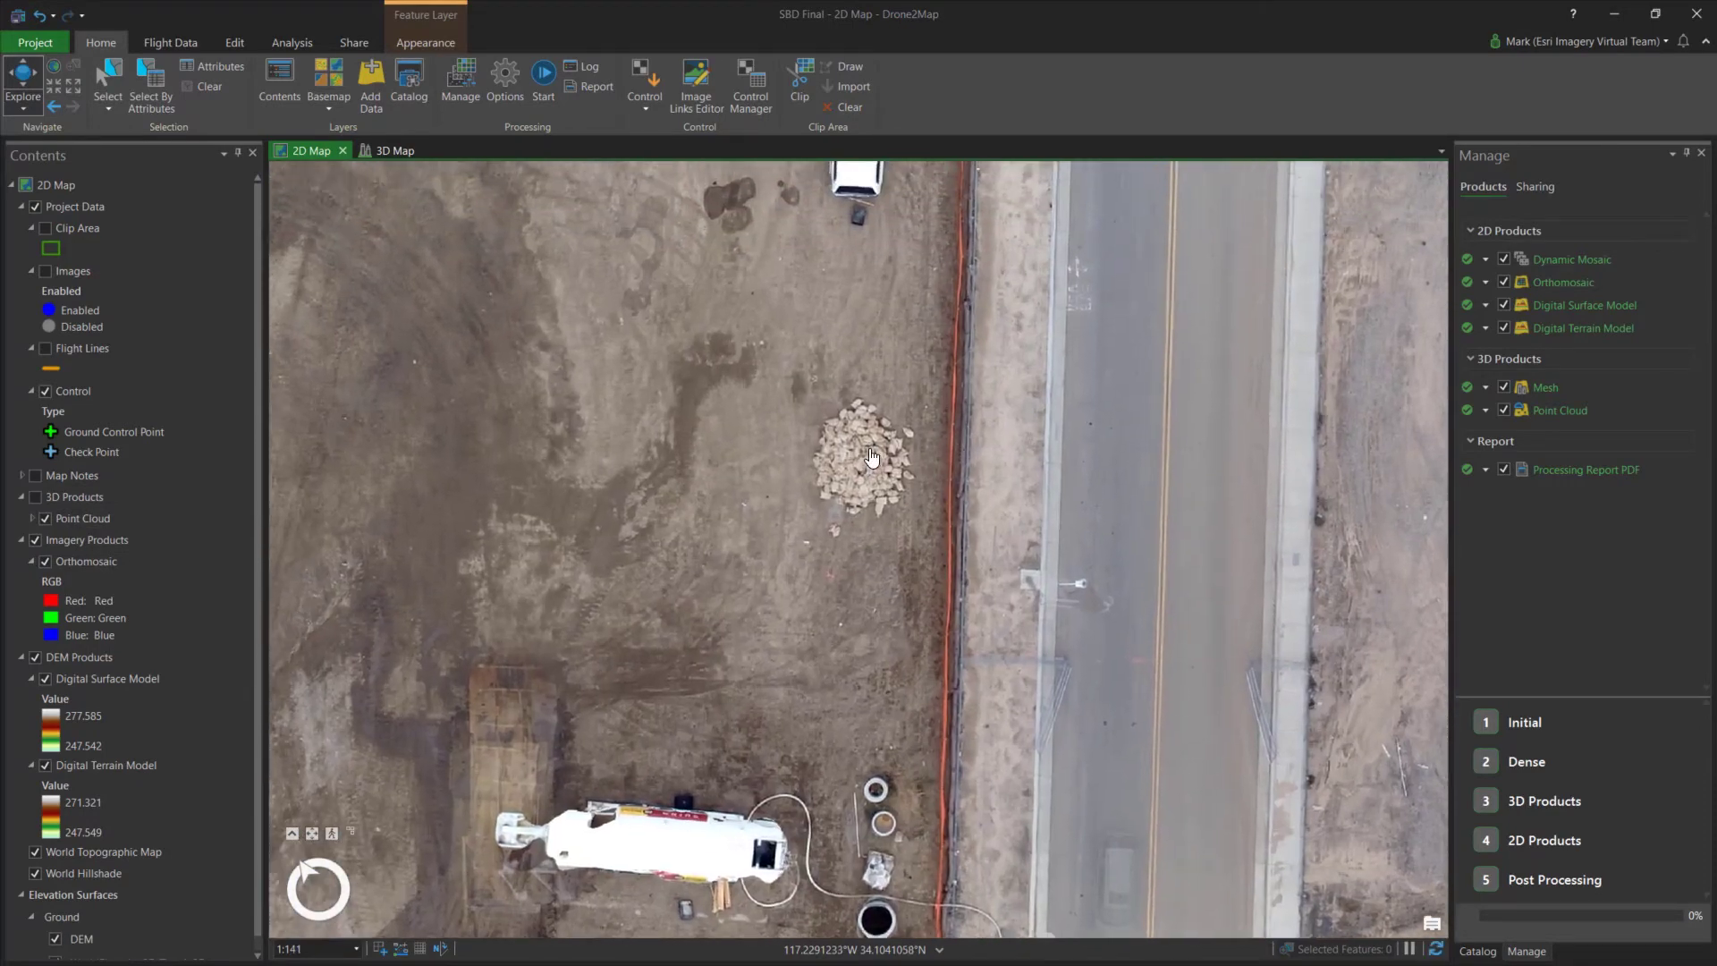
Open the mensuration results for the 2D map and set the distance unit to Inch and the volume unit to Cubic Yards
scroll(872, 458, "up", 1)
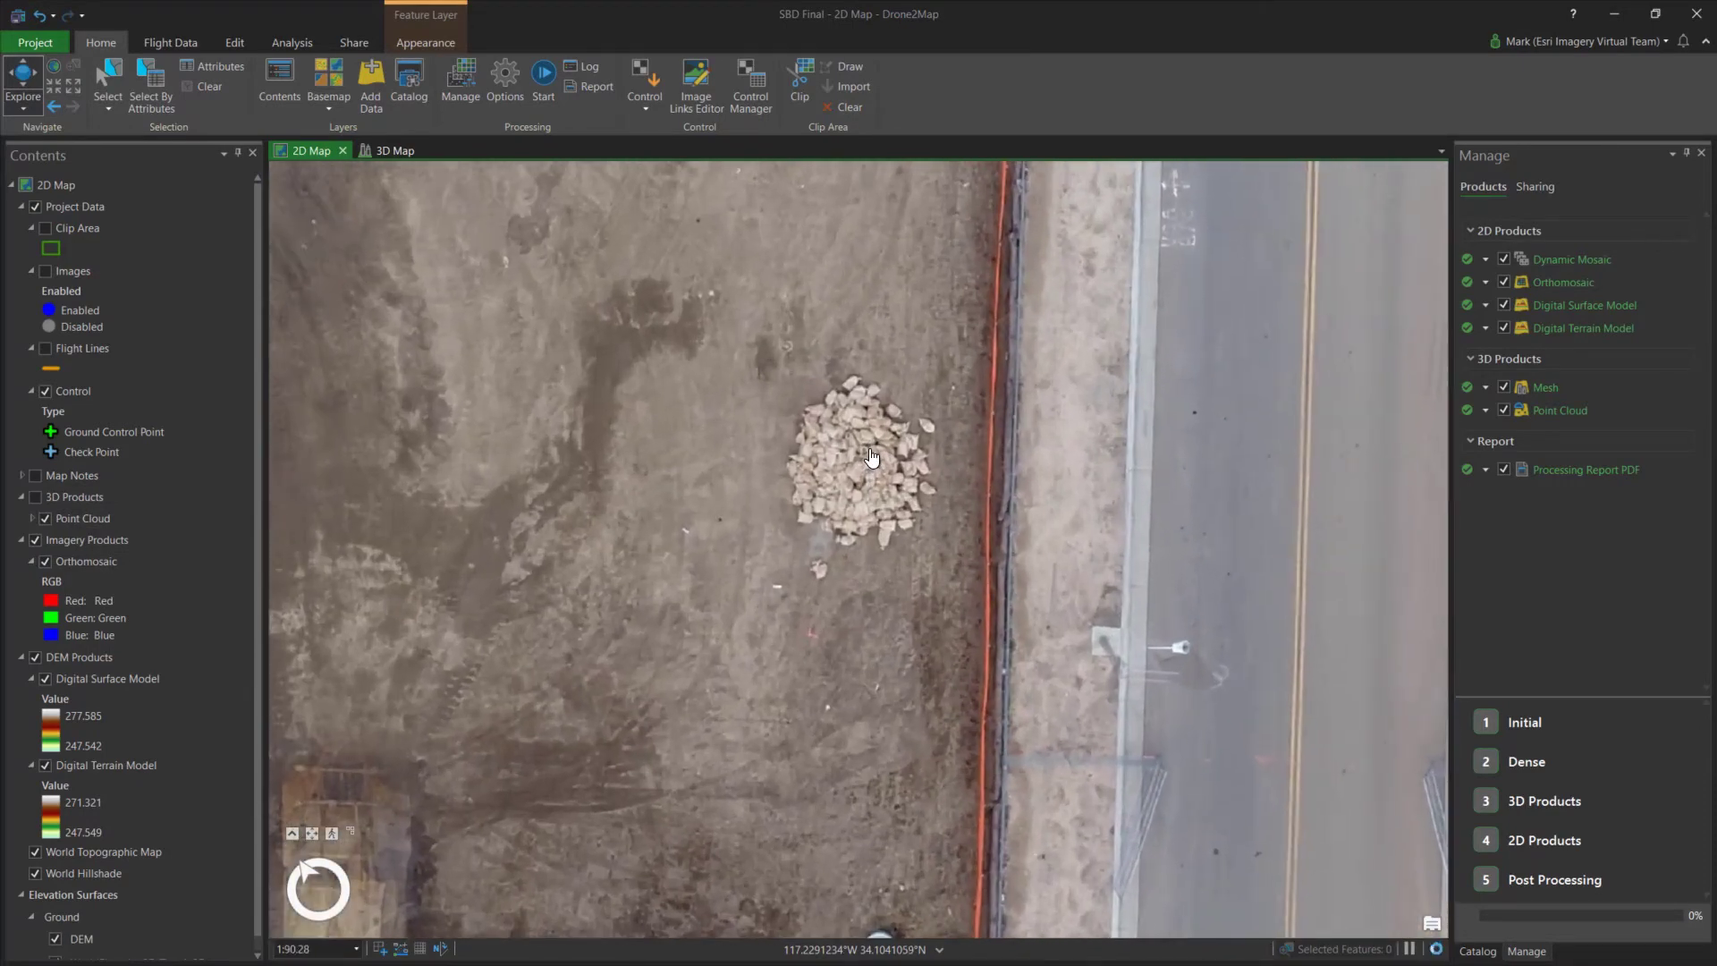
left_click(299, 46)
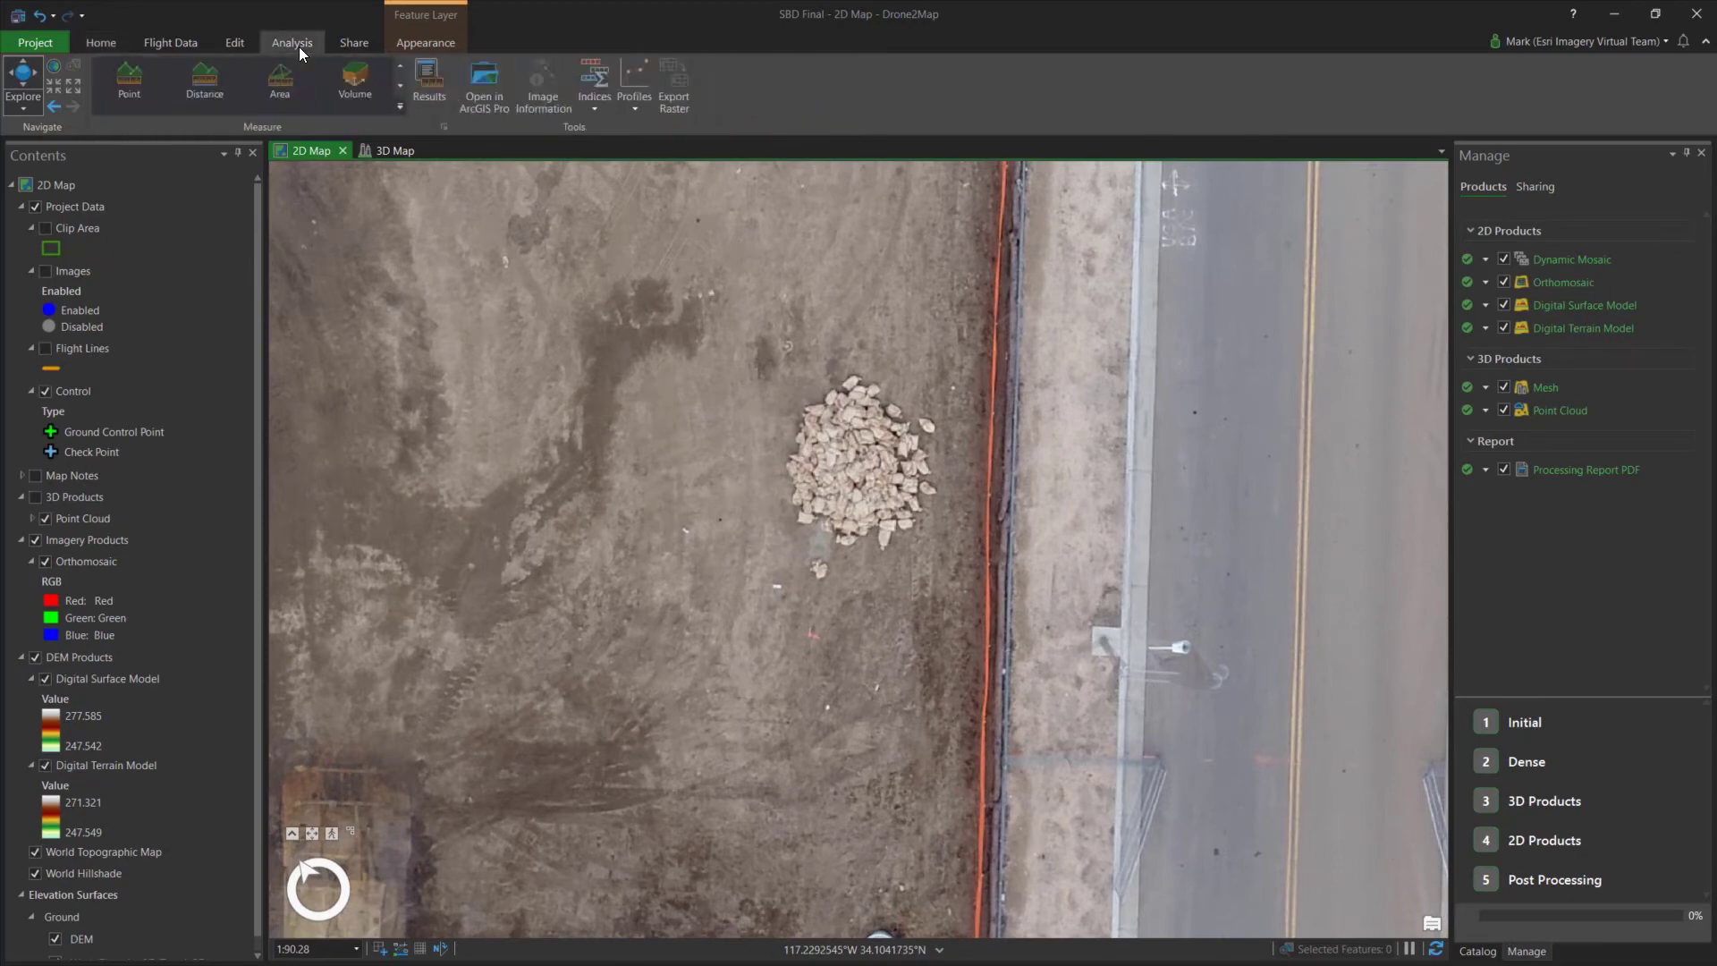
left_click(427, 98)
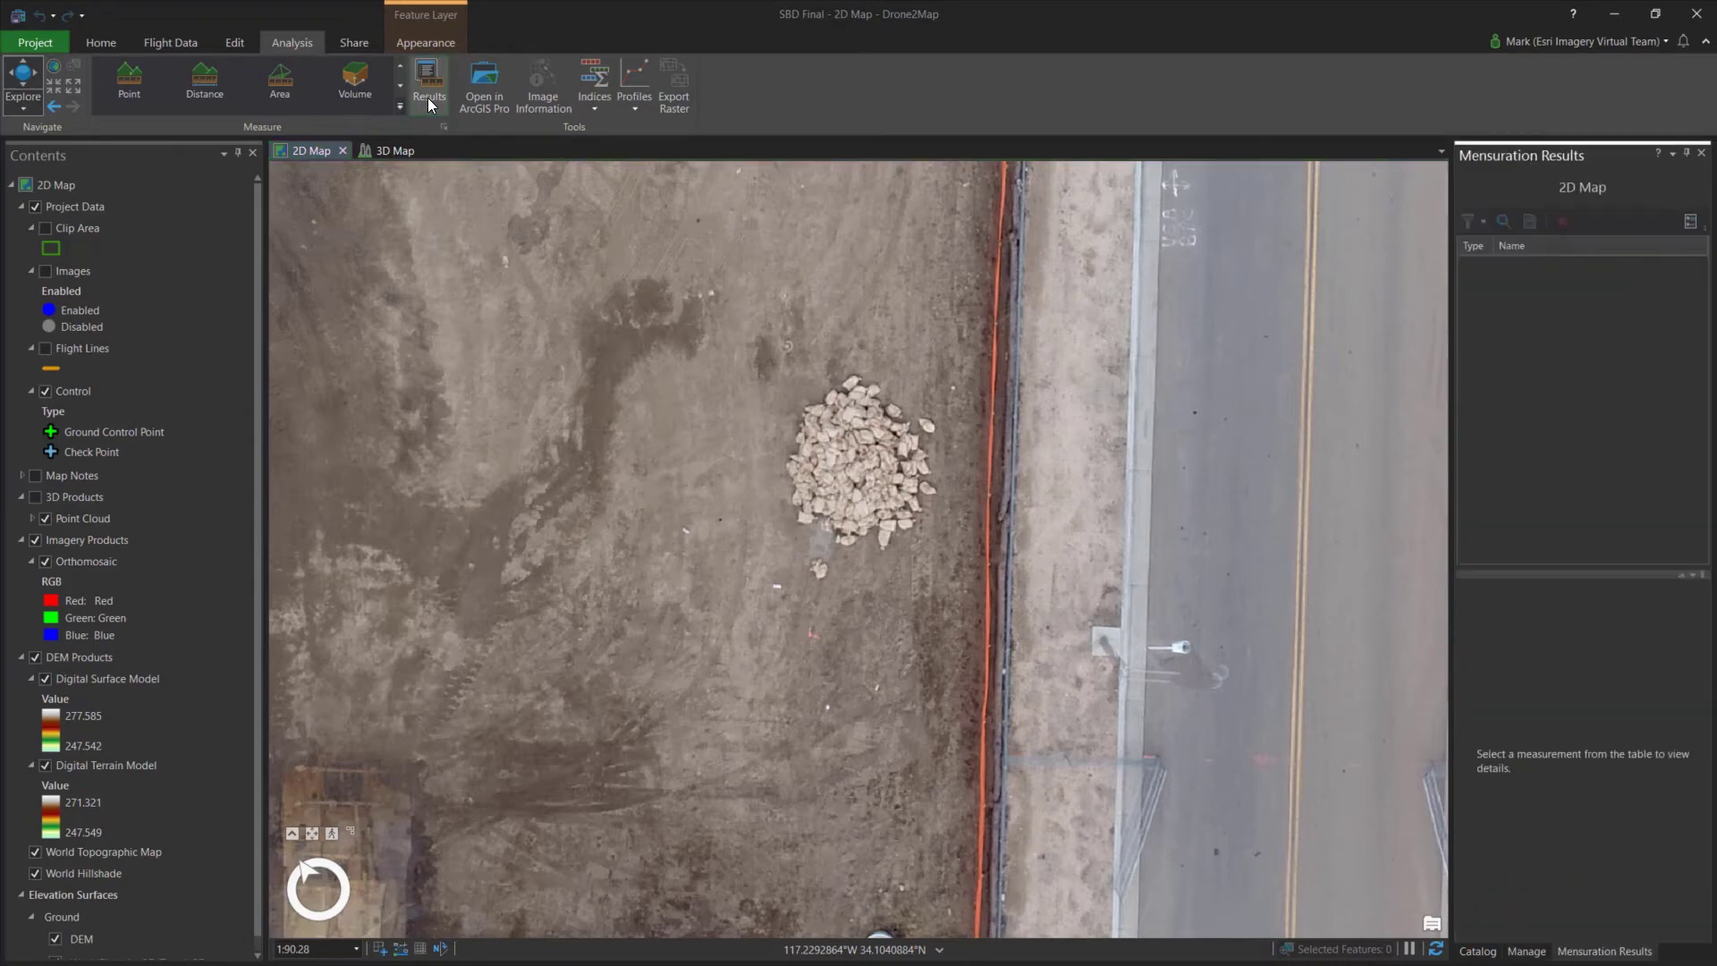
left_click(1689, 222)
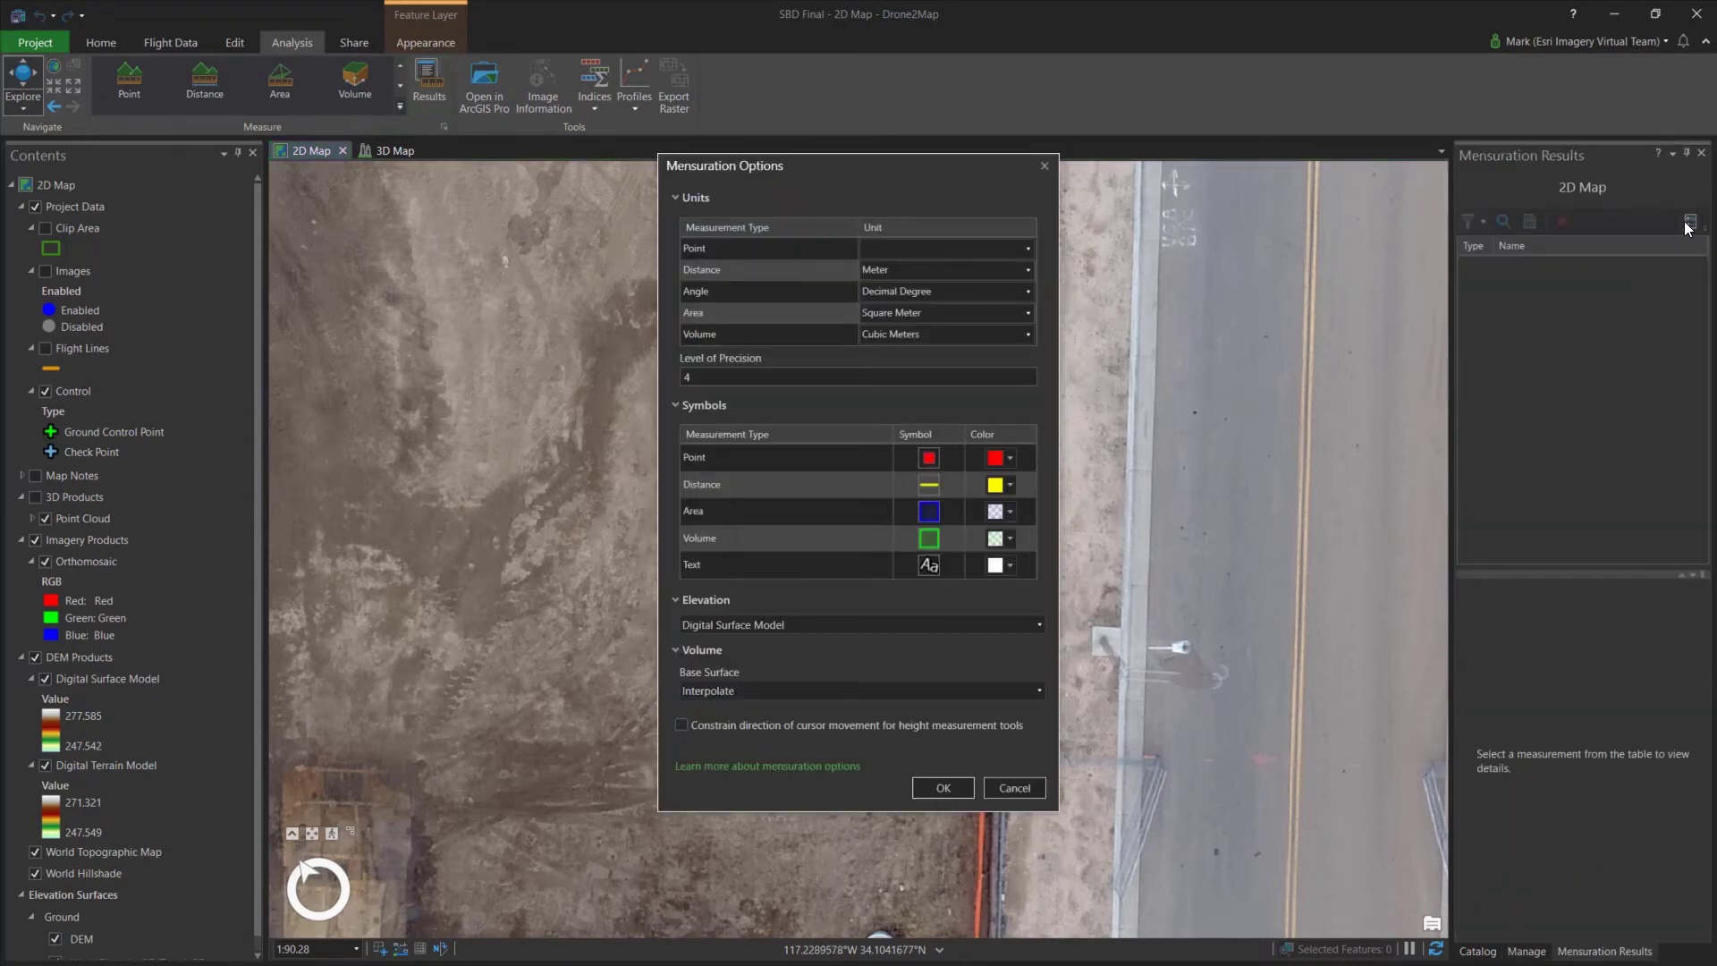
left_click(1028, 269)
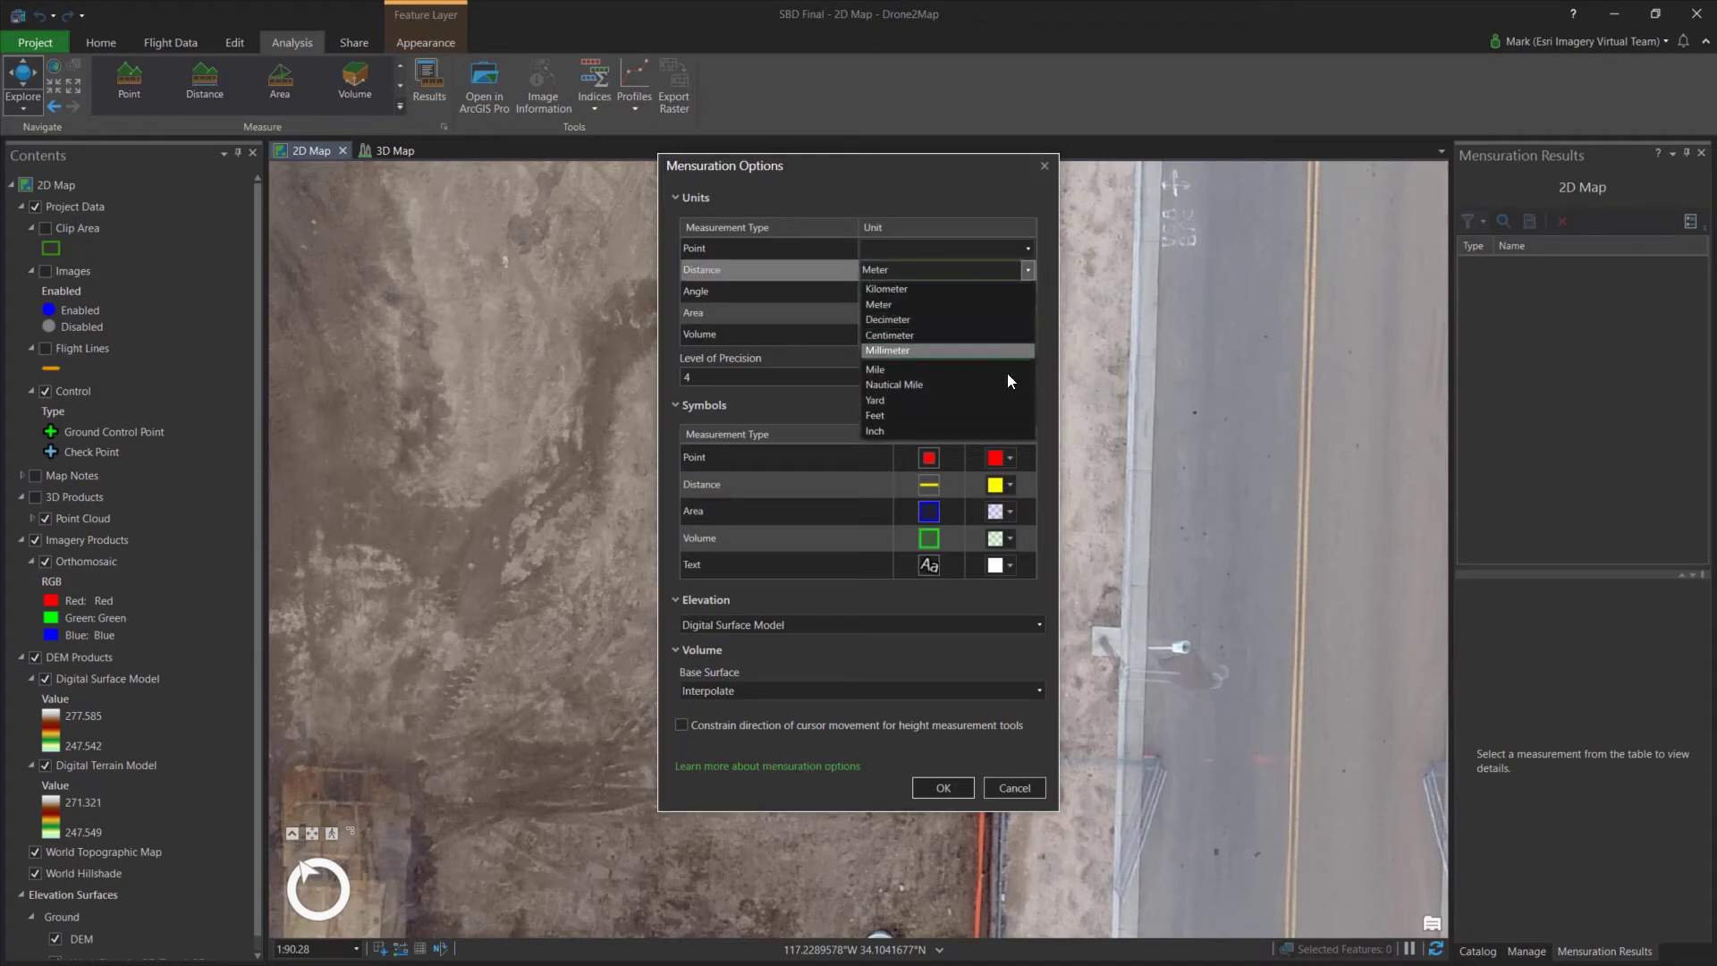
left_click(999, 426)
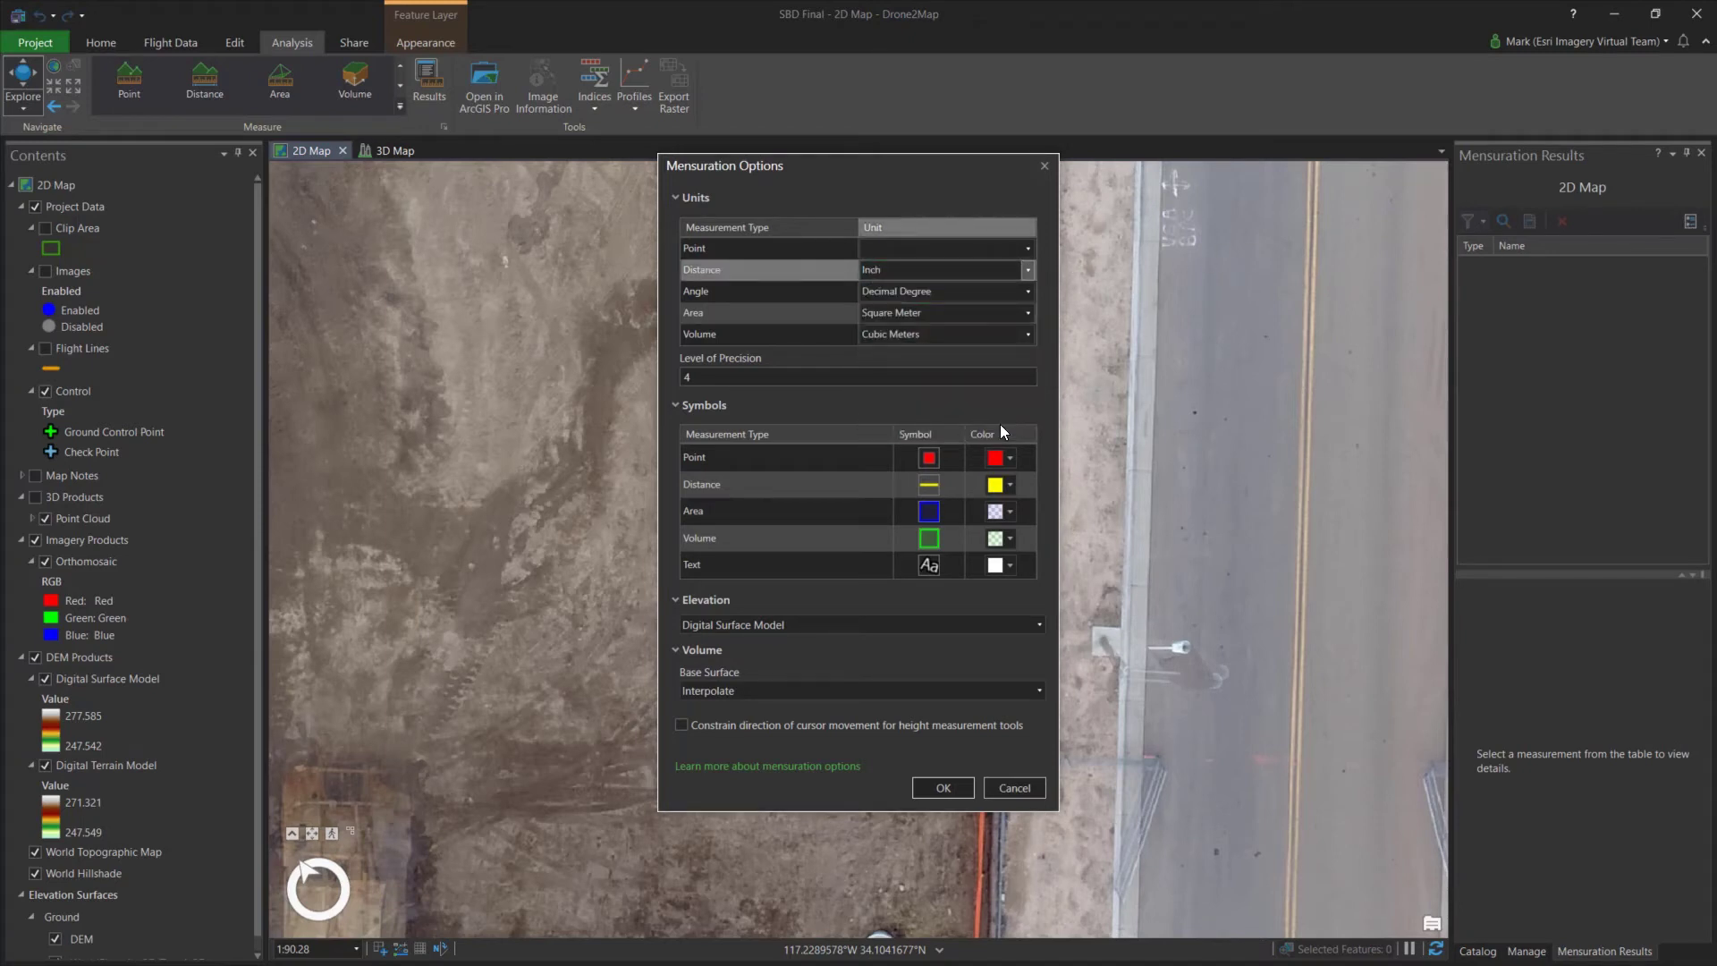
left_click(1029, 336)
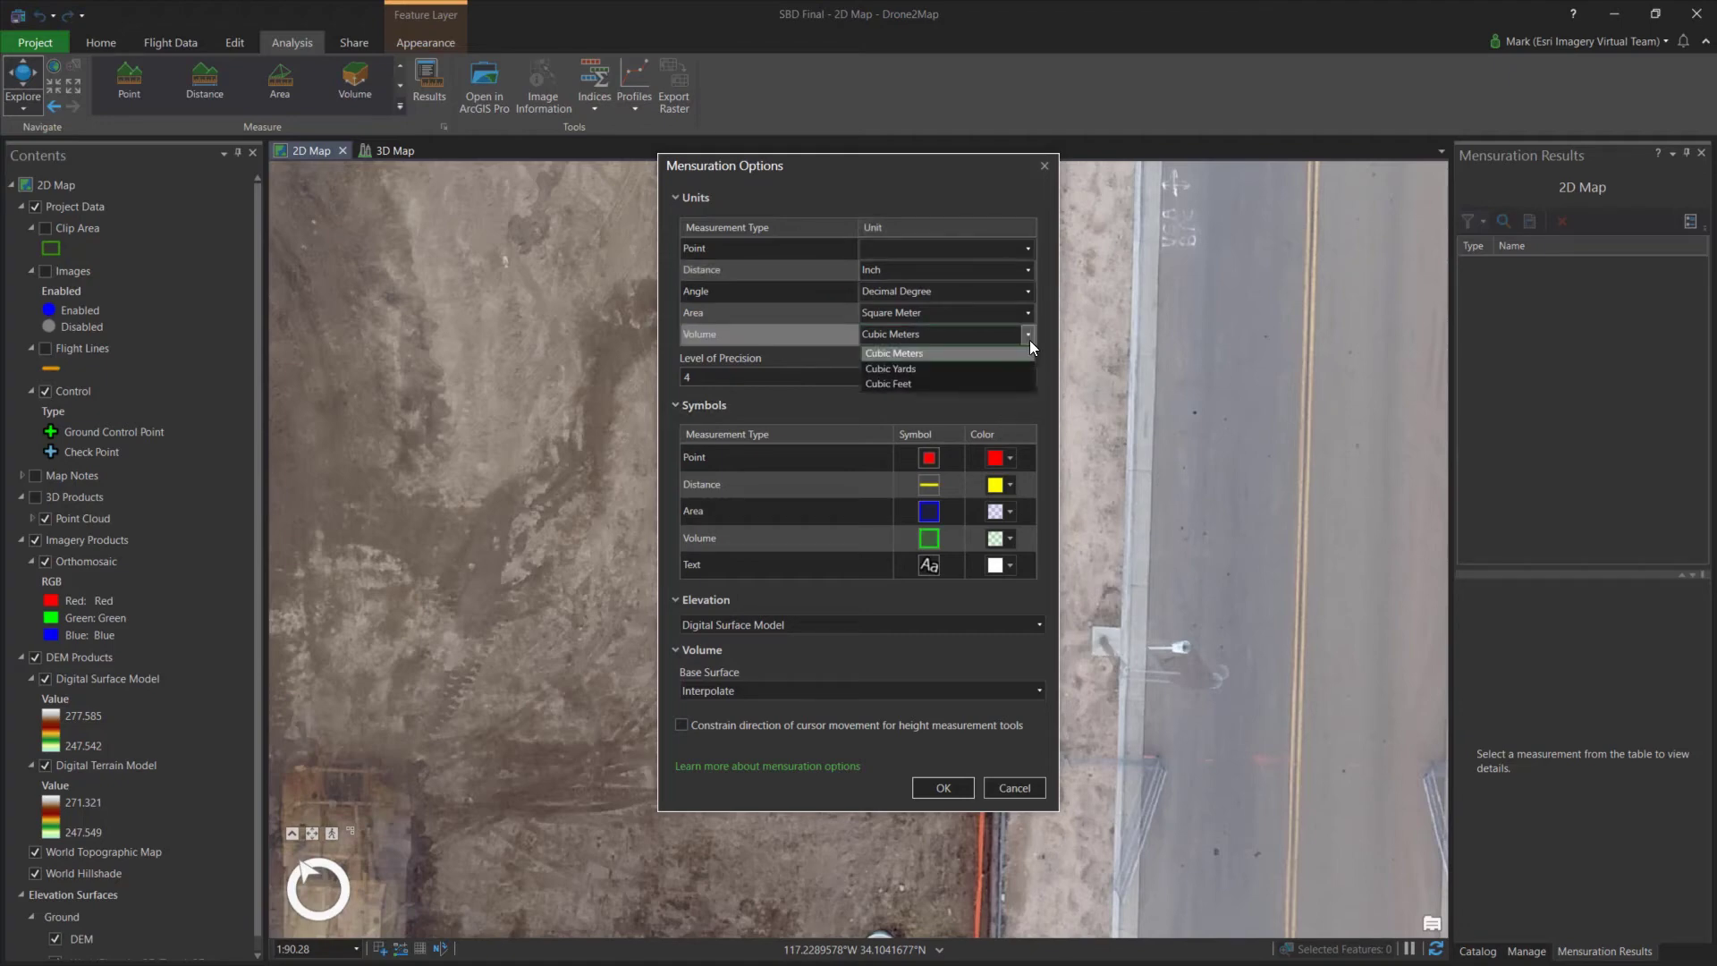
left_click(966, 368)
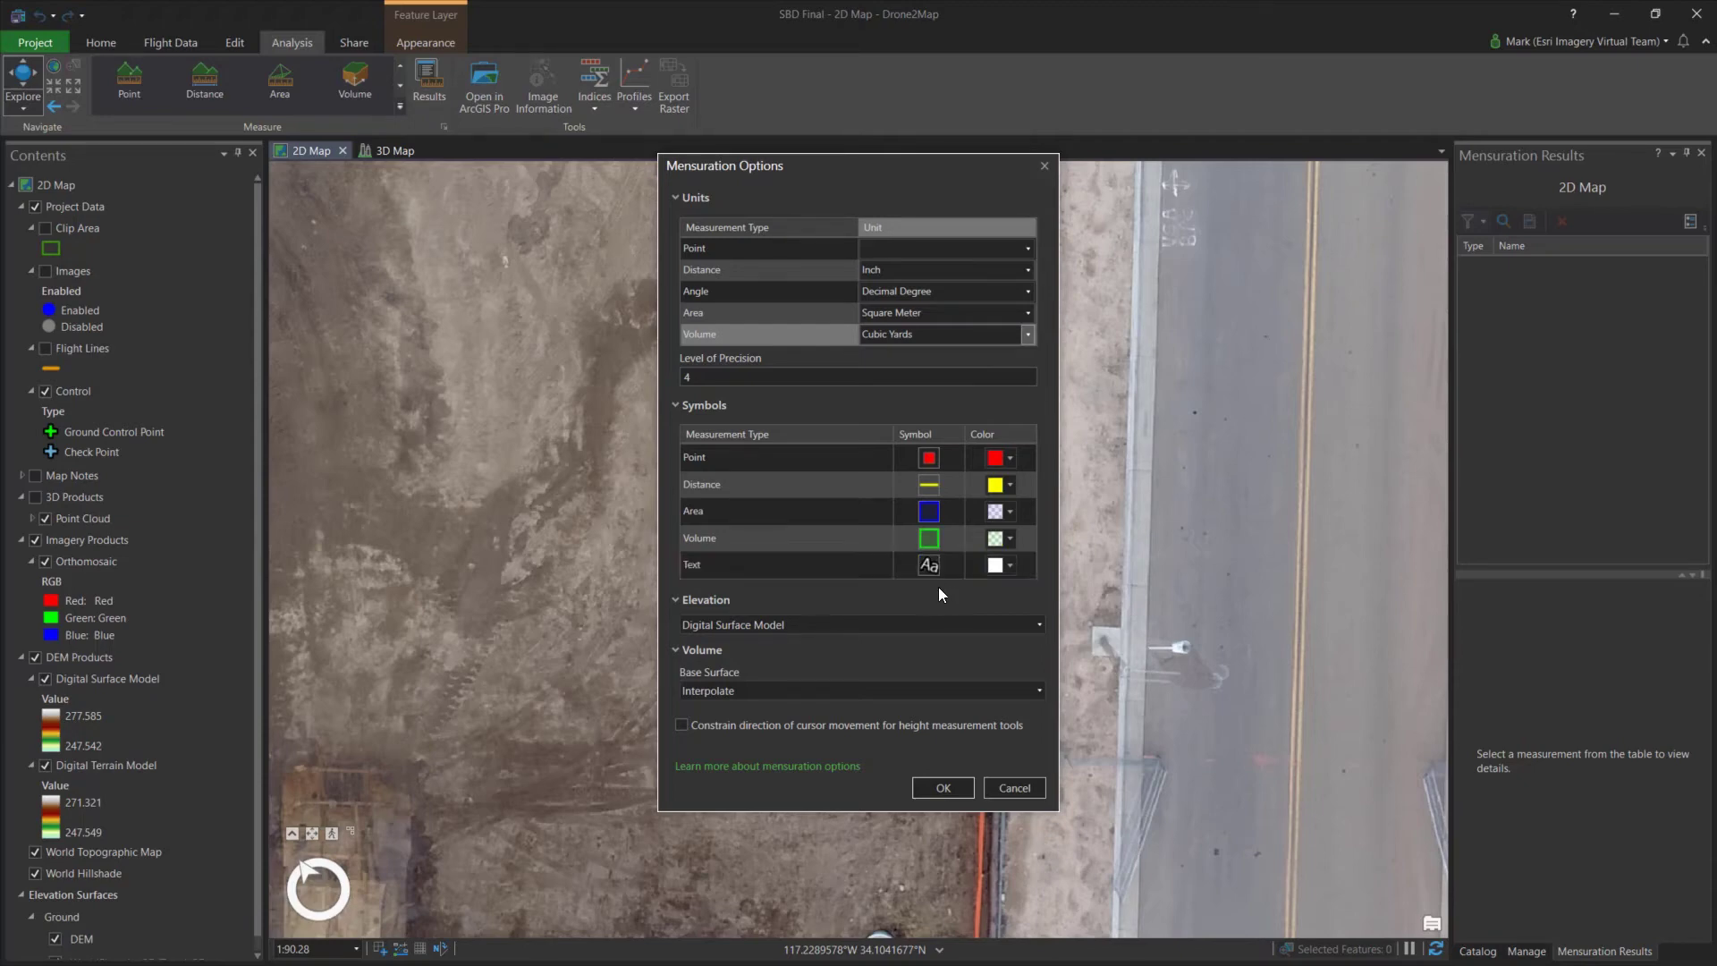
left_click(931, 792)
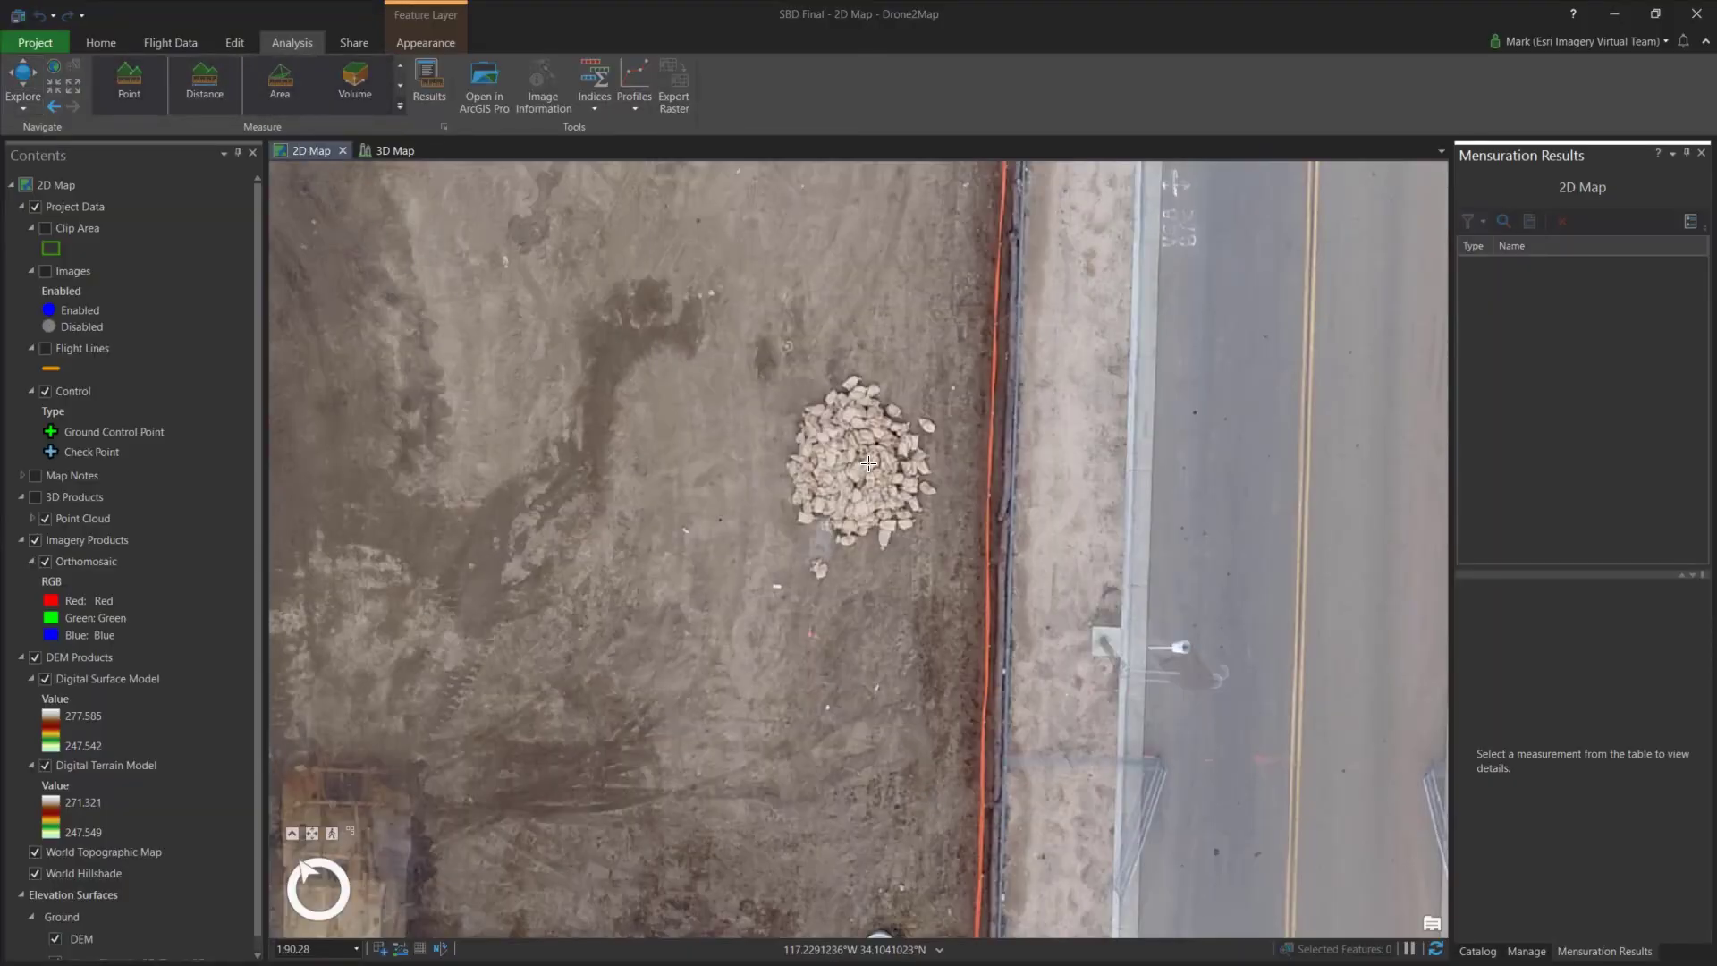
Measure the width and the length of a single sandbag at the pile's southern edge with two distance measurements
scroll(867, 463, "up", 2)
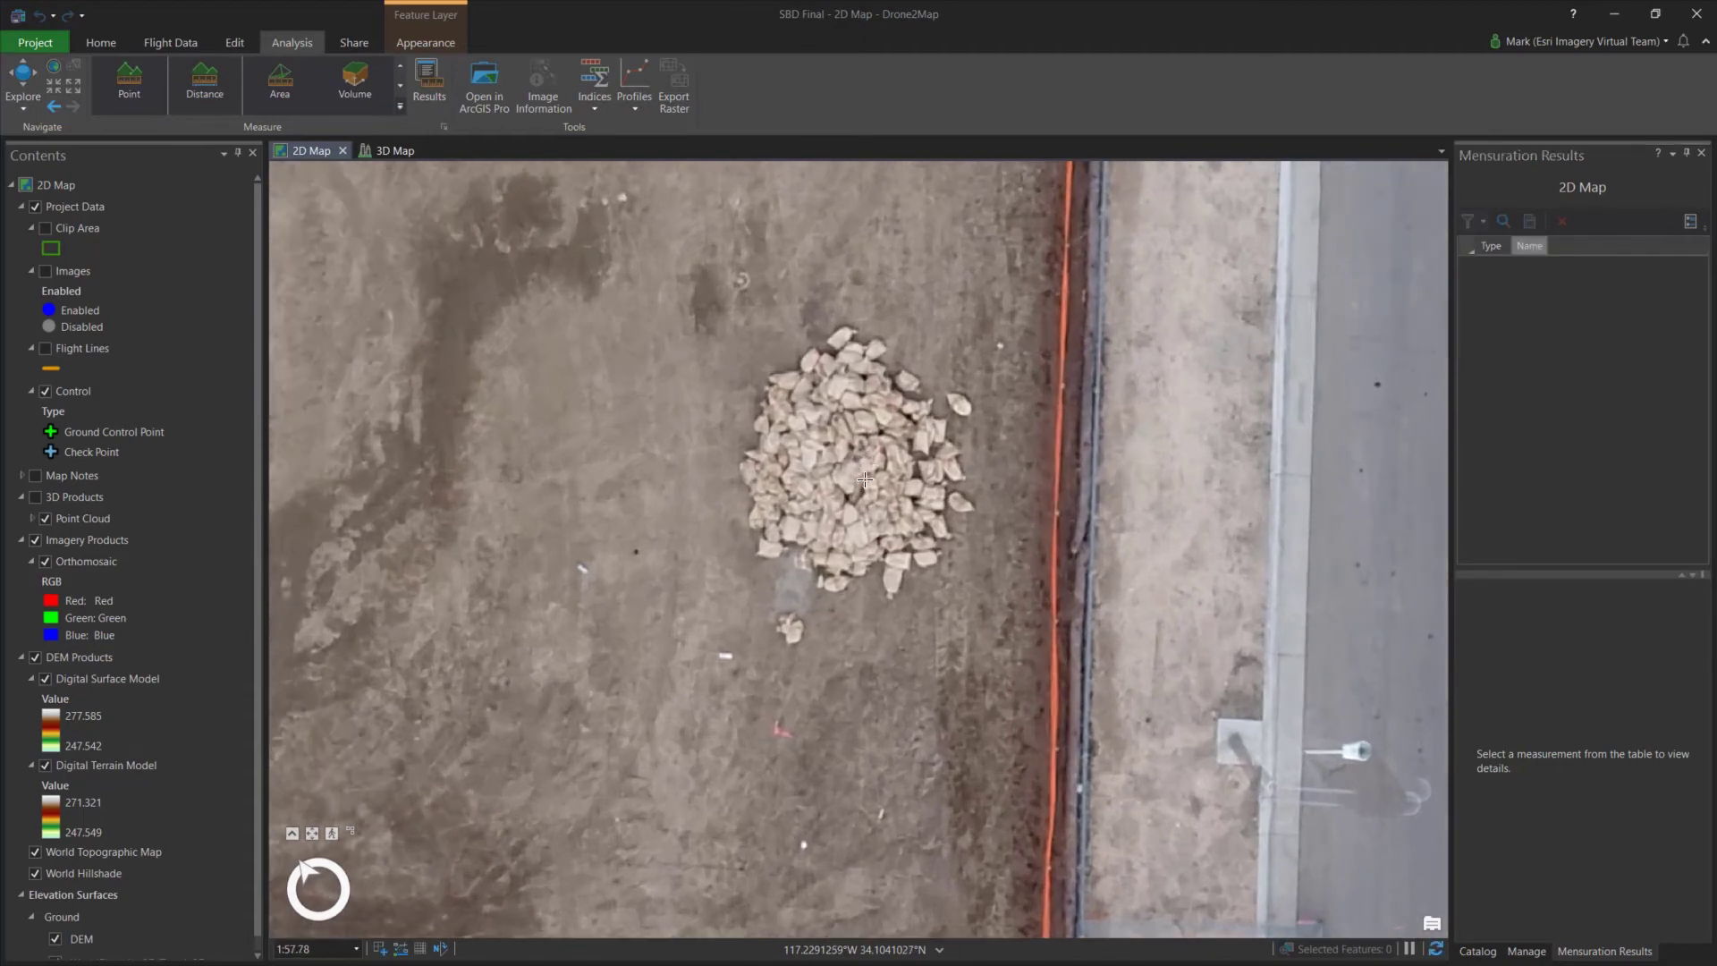
left_click(885, 567)
left_click(904, 569)
left_click(903, 571)
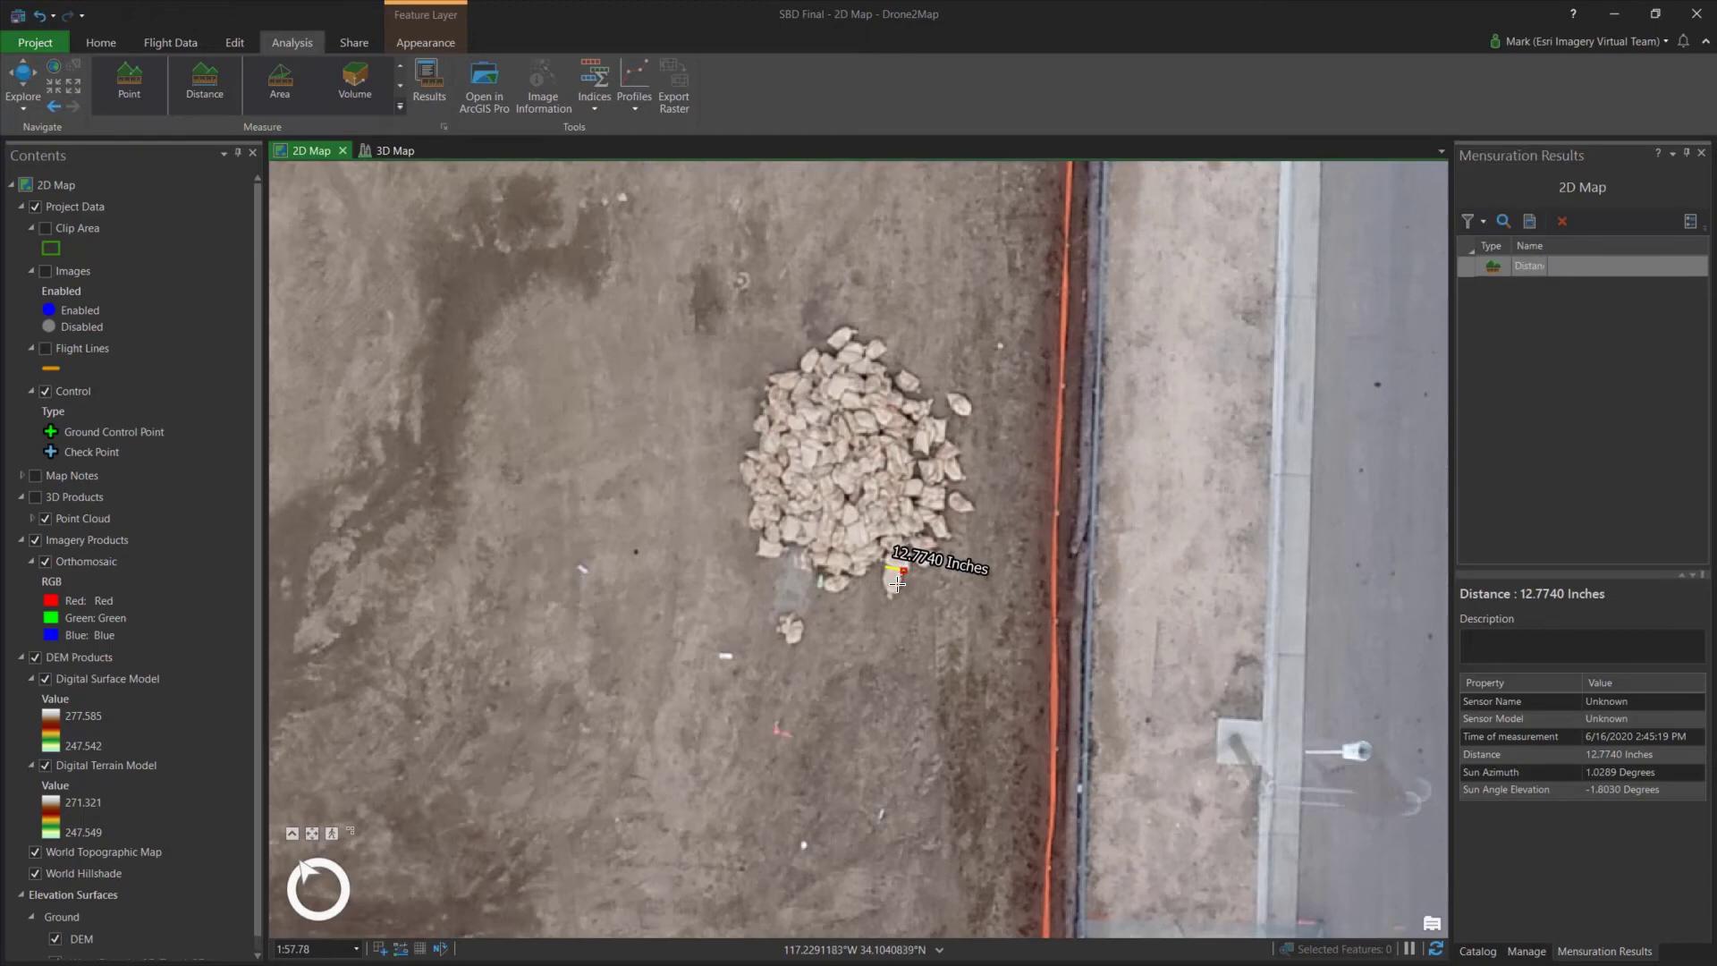
left_click(894, 596)
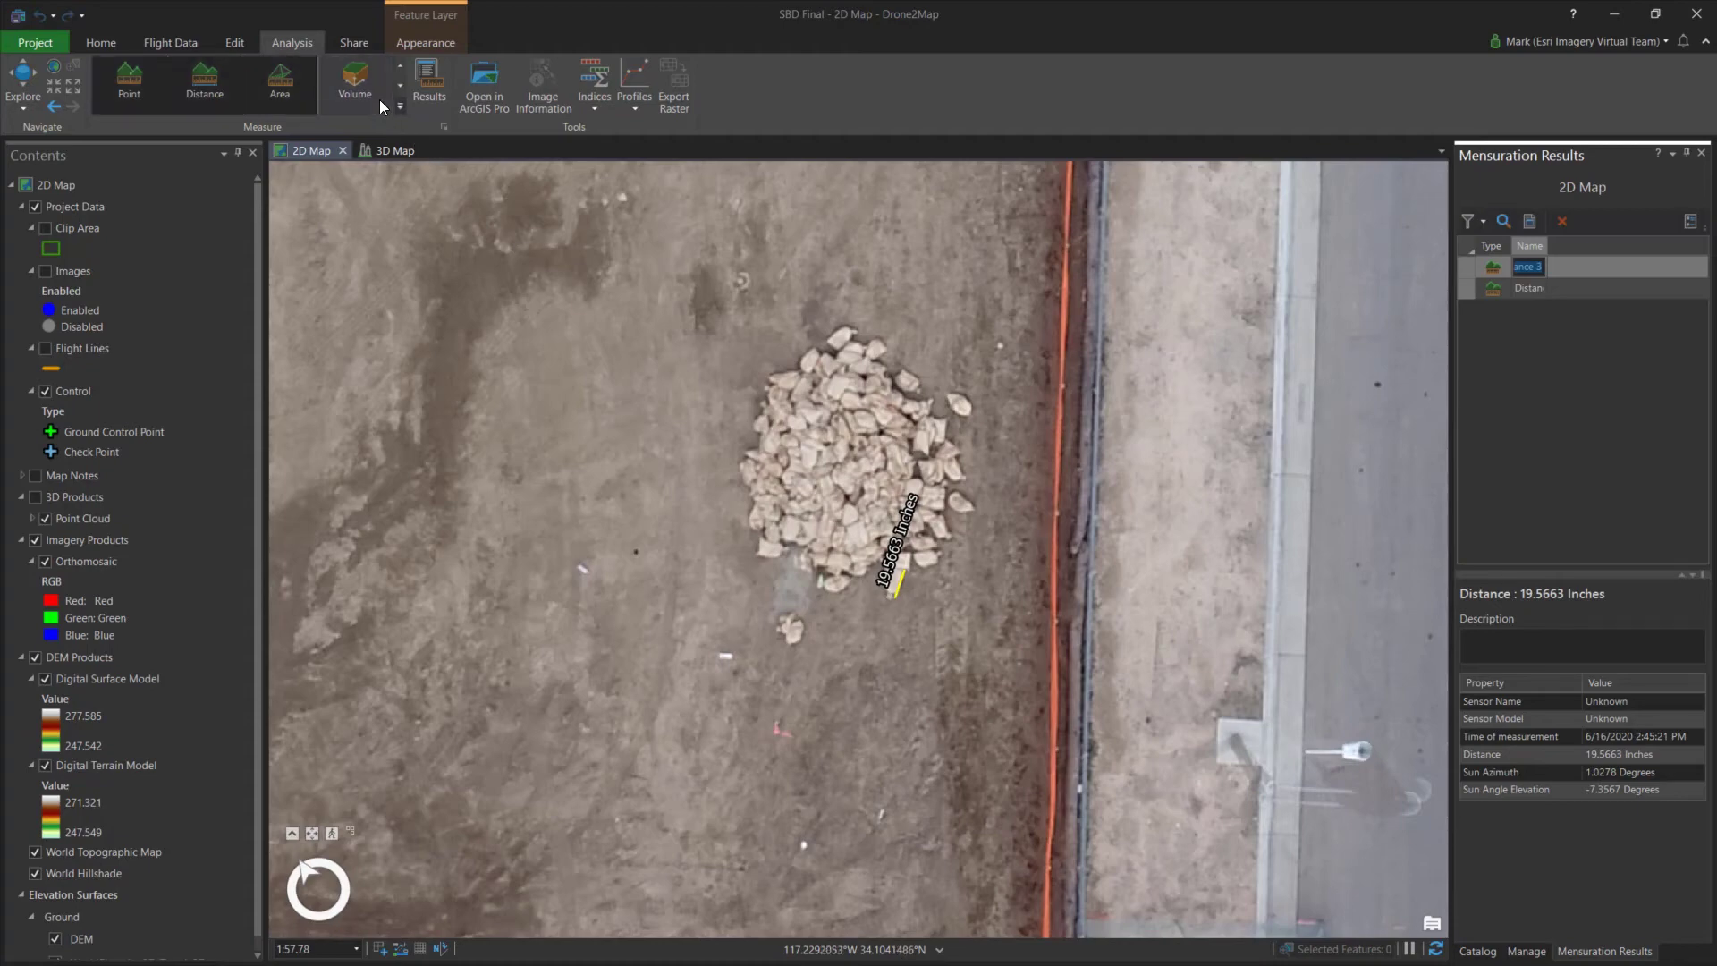
Measure the sandbag pile's volume by tracing a closed outline on the ground all the way around its base
left_click(841, 320)
left_click(768, 371)
left_click(757, 389)
left_click(749, 409)
left_click(741, 436)
left_click(733, 454)
left_click(733, 479)
left_click(741, 498)
left_click(738, 524)
left_click(748, 548)
left_click(755, 567)
left_click(781, 574)
left_click(803, 585)
left_click(825, 597)
left_click(847, 601)
left_click(872, 601)
left_click(896, 604)
left_click(917, 591)
left_click(937, 576)
left_click(952, 560)
left_click(962, 534)
left_click(981, 511)
left_click(982, 486)
left_click(973, 454)
left_click(980, 411)
left_click(968, 390)
left_click(949, 381)
left_click(933, 371)
left_click(914, 357)
left_click(902, 345)
left_click(890, 332)
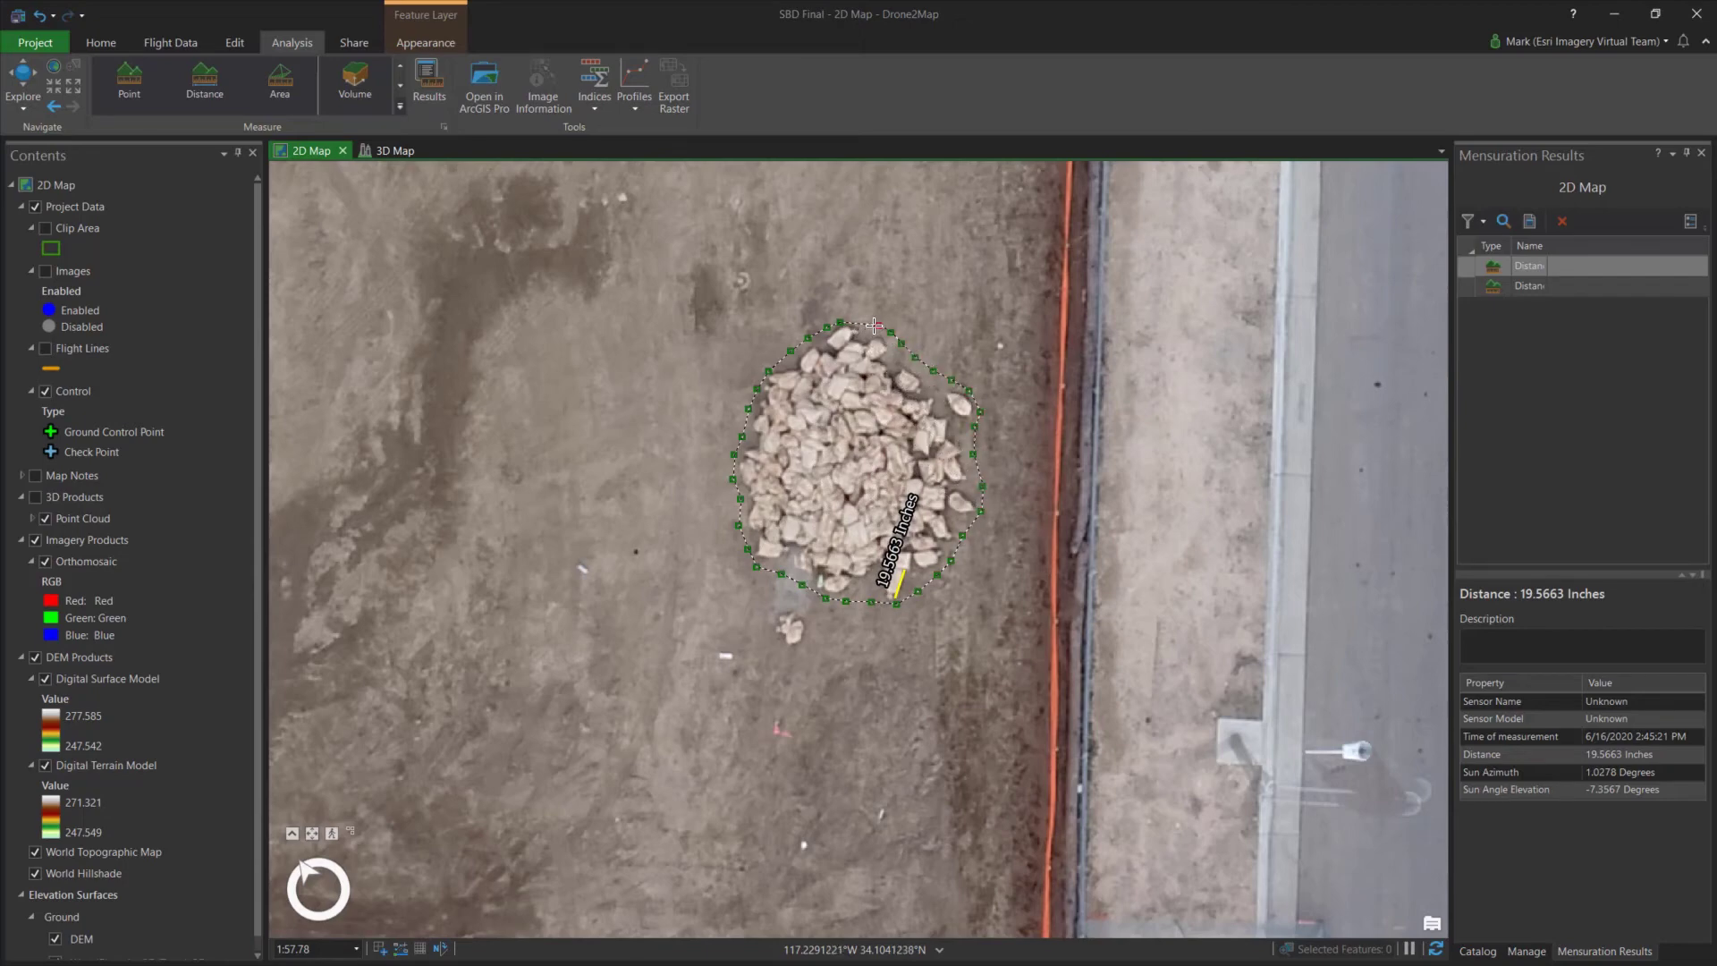
double_click(868, 324)
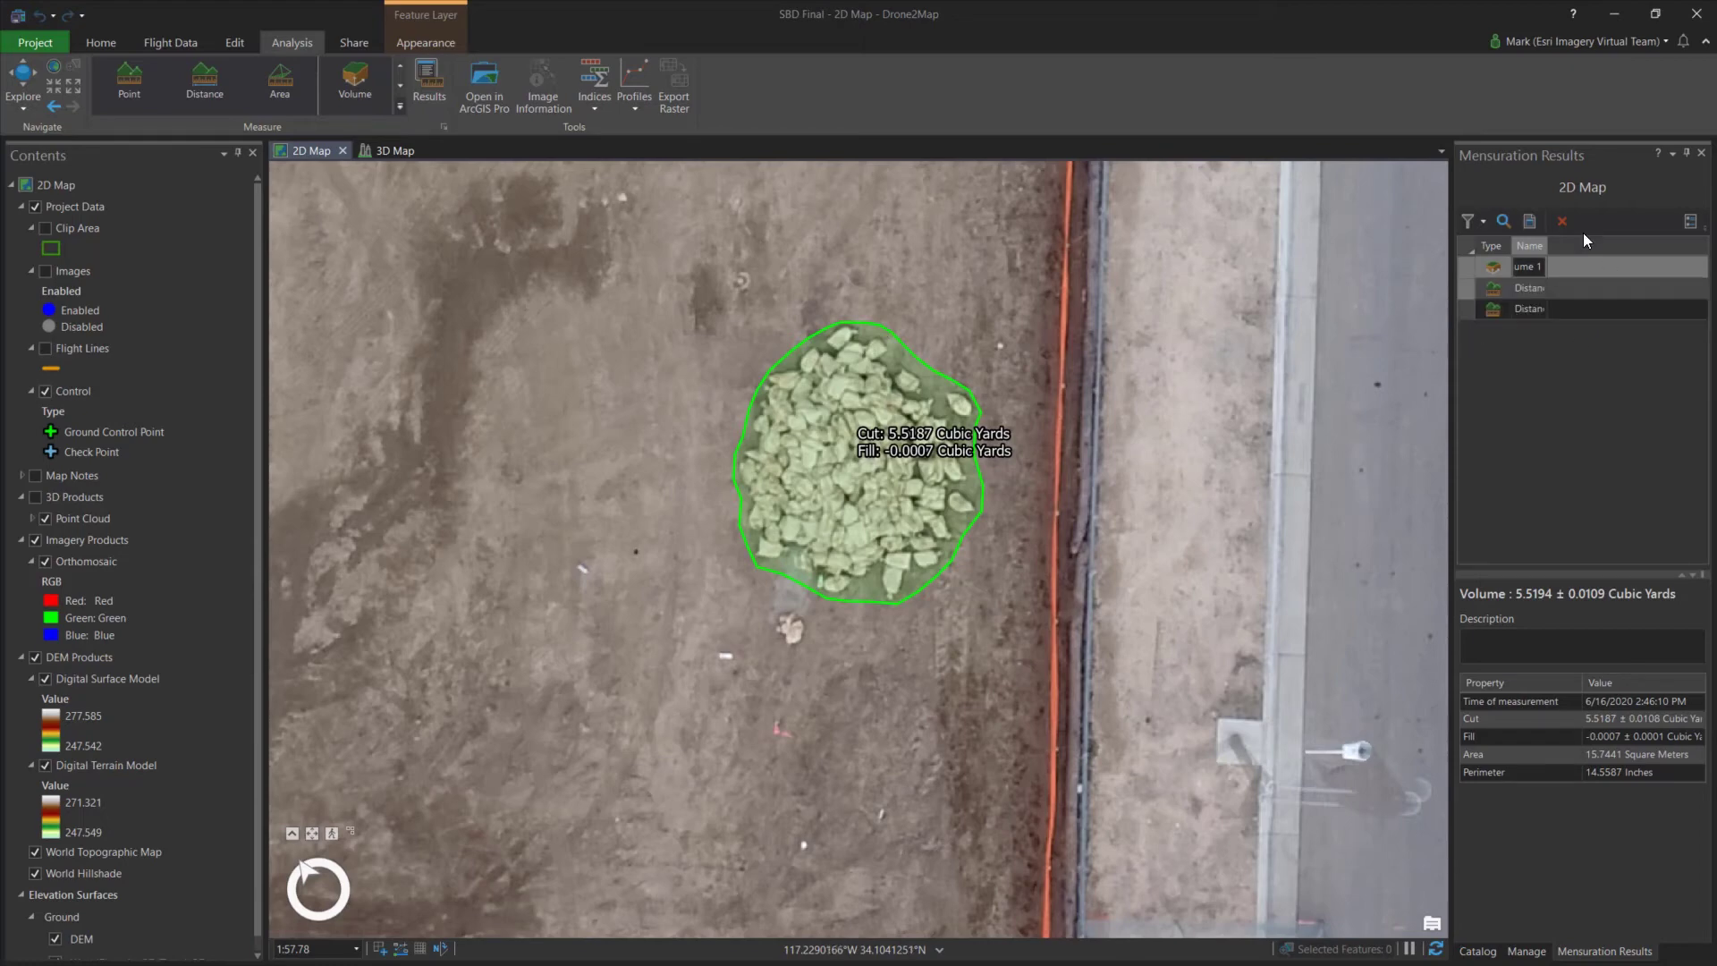
Start saving the pile's volume measurement to a file and cancel the save
left_click(1529, 221)
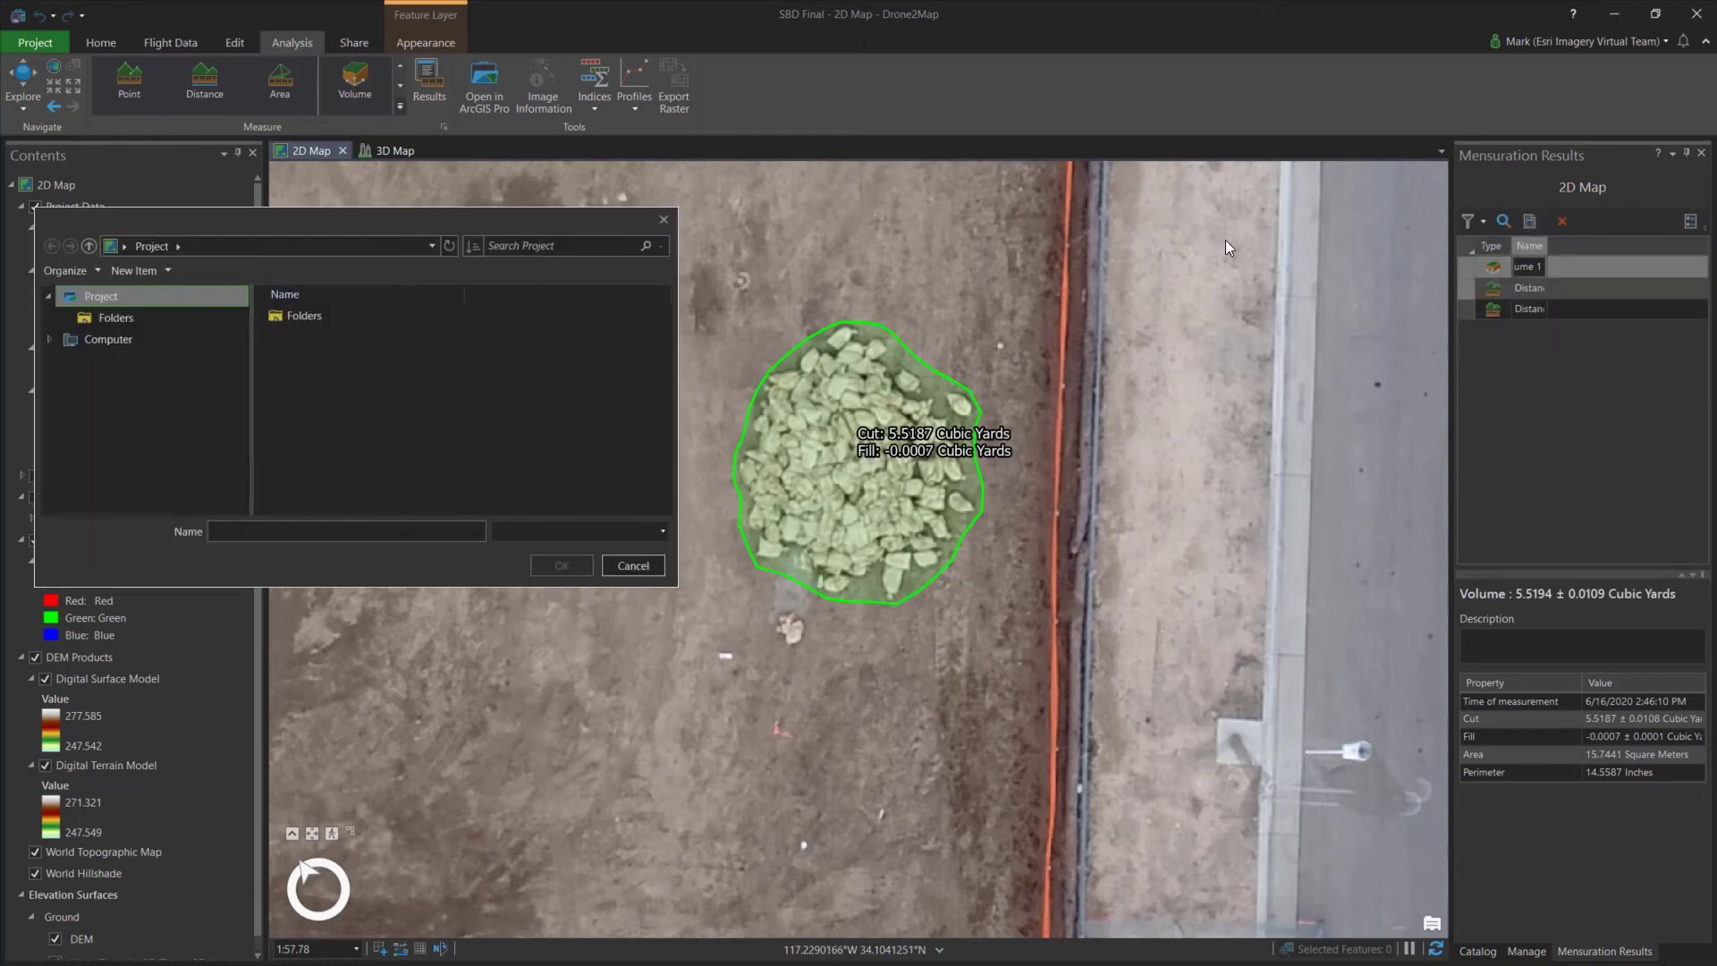
left_click(662, 220)
Open the project in ArcGIS Pro, return to Drone2Map by closing it, and close the mensuration results
left_click(499, 109)
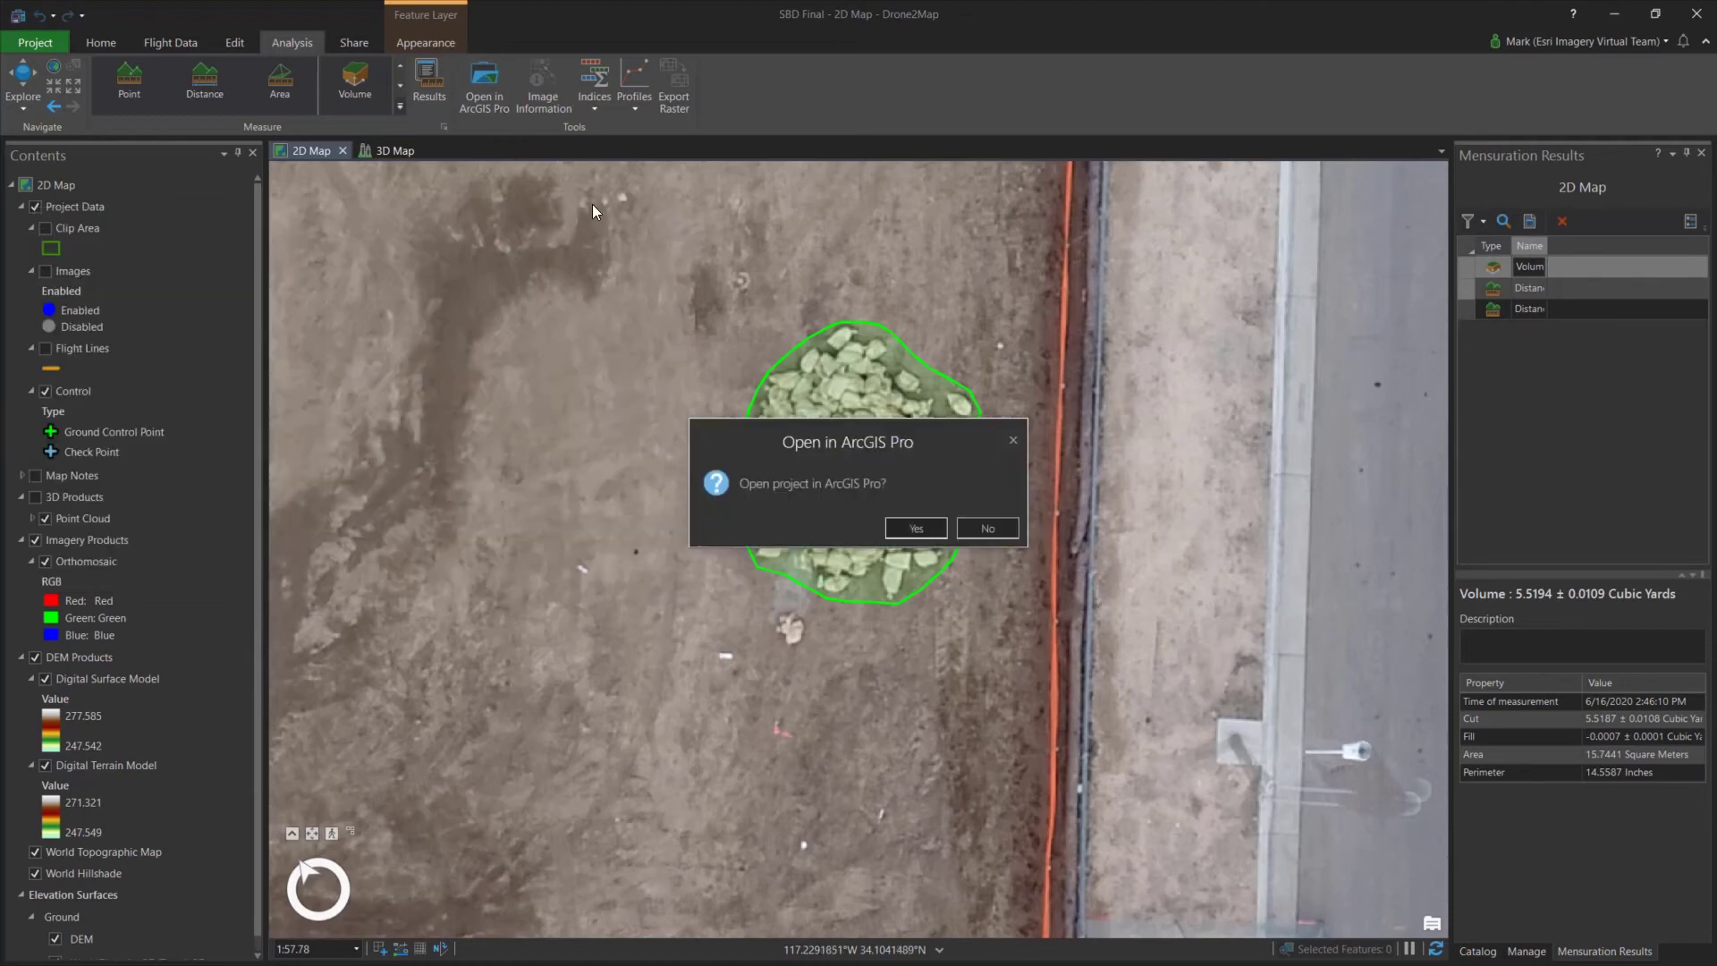
left_click(905, 528)
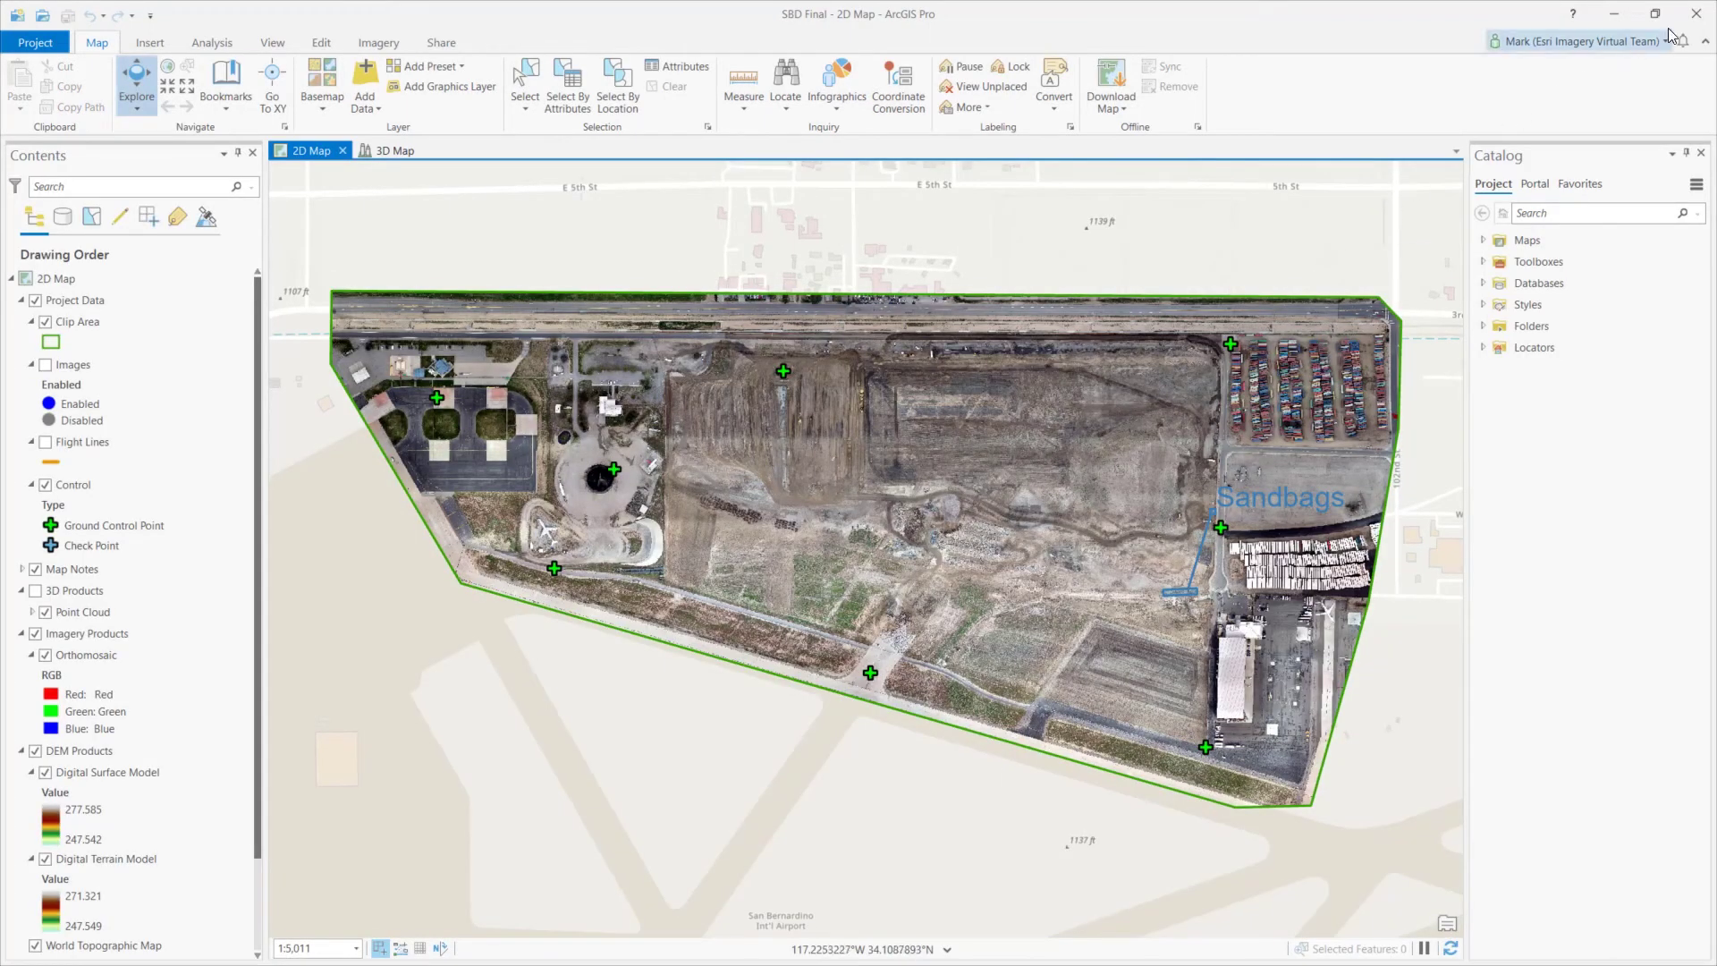
left_click(1696, 13)
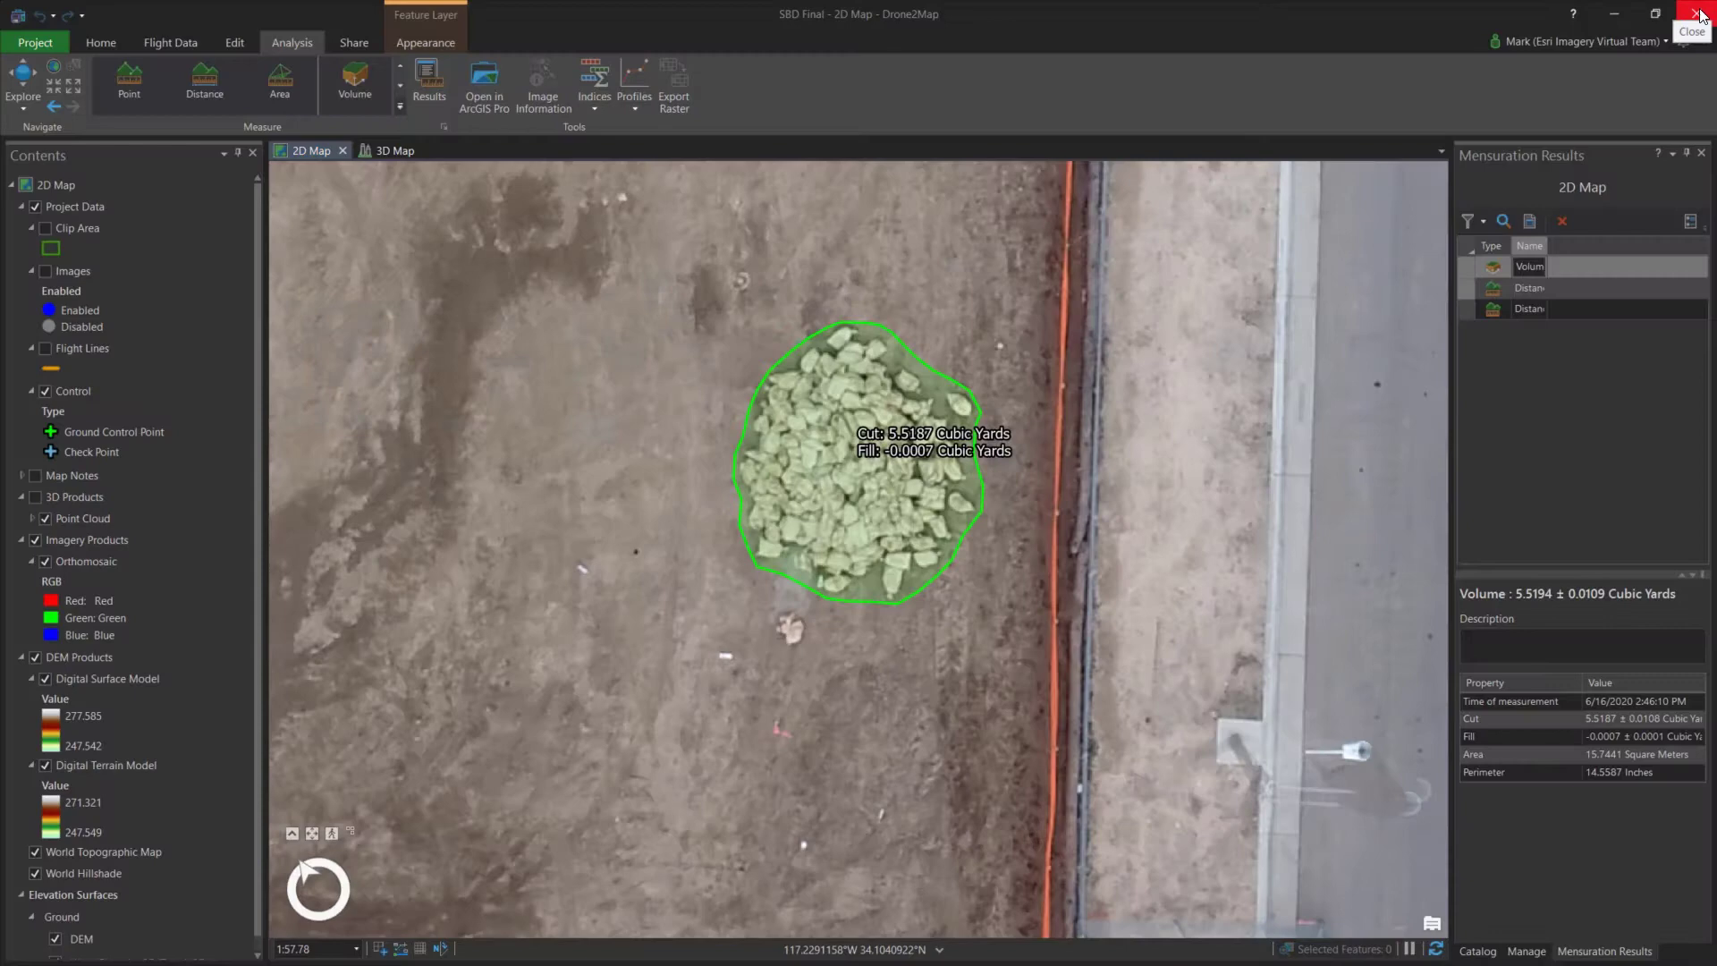
left_click(1701, 153)
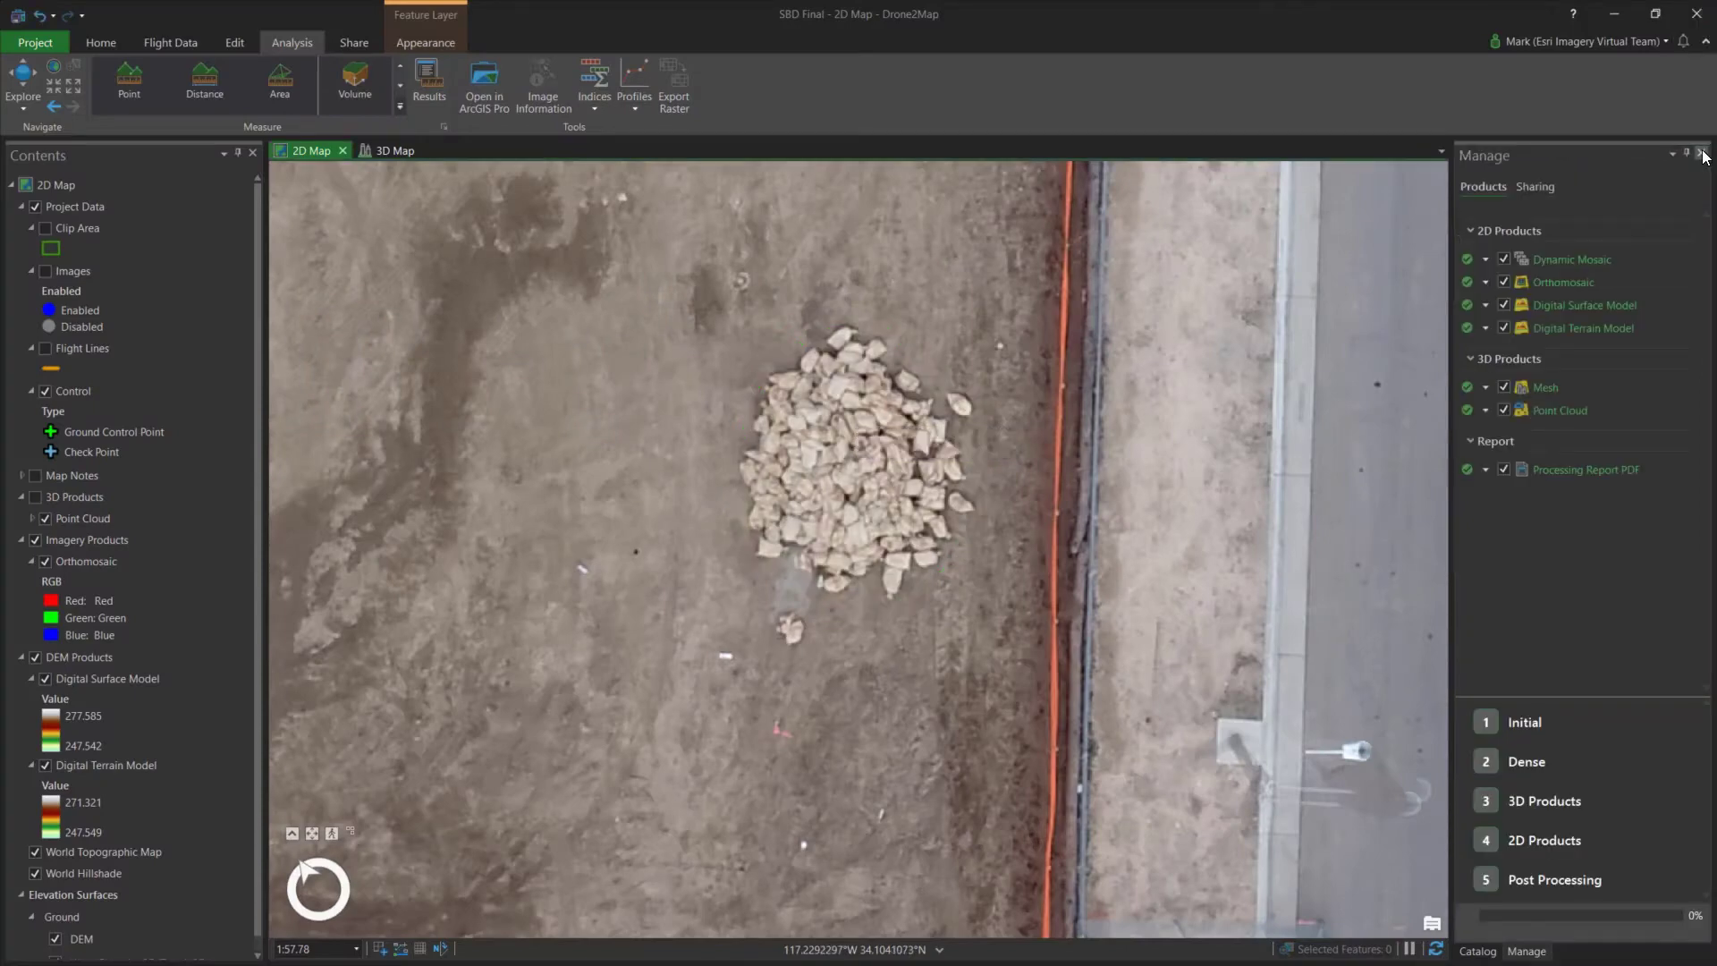
Zoom to the full extent of the orthomosaic and hide that layer to show the Digital Surface Model
right_click(53, 561)
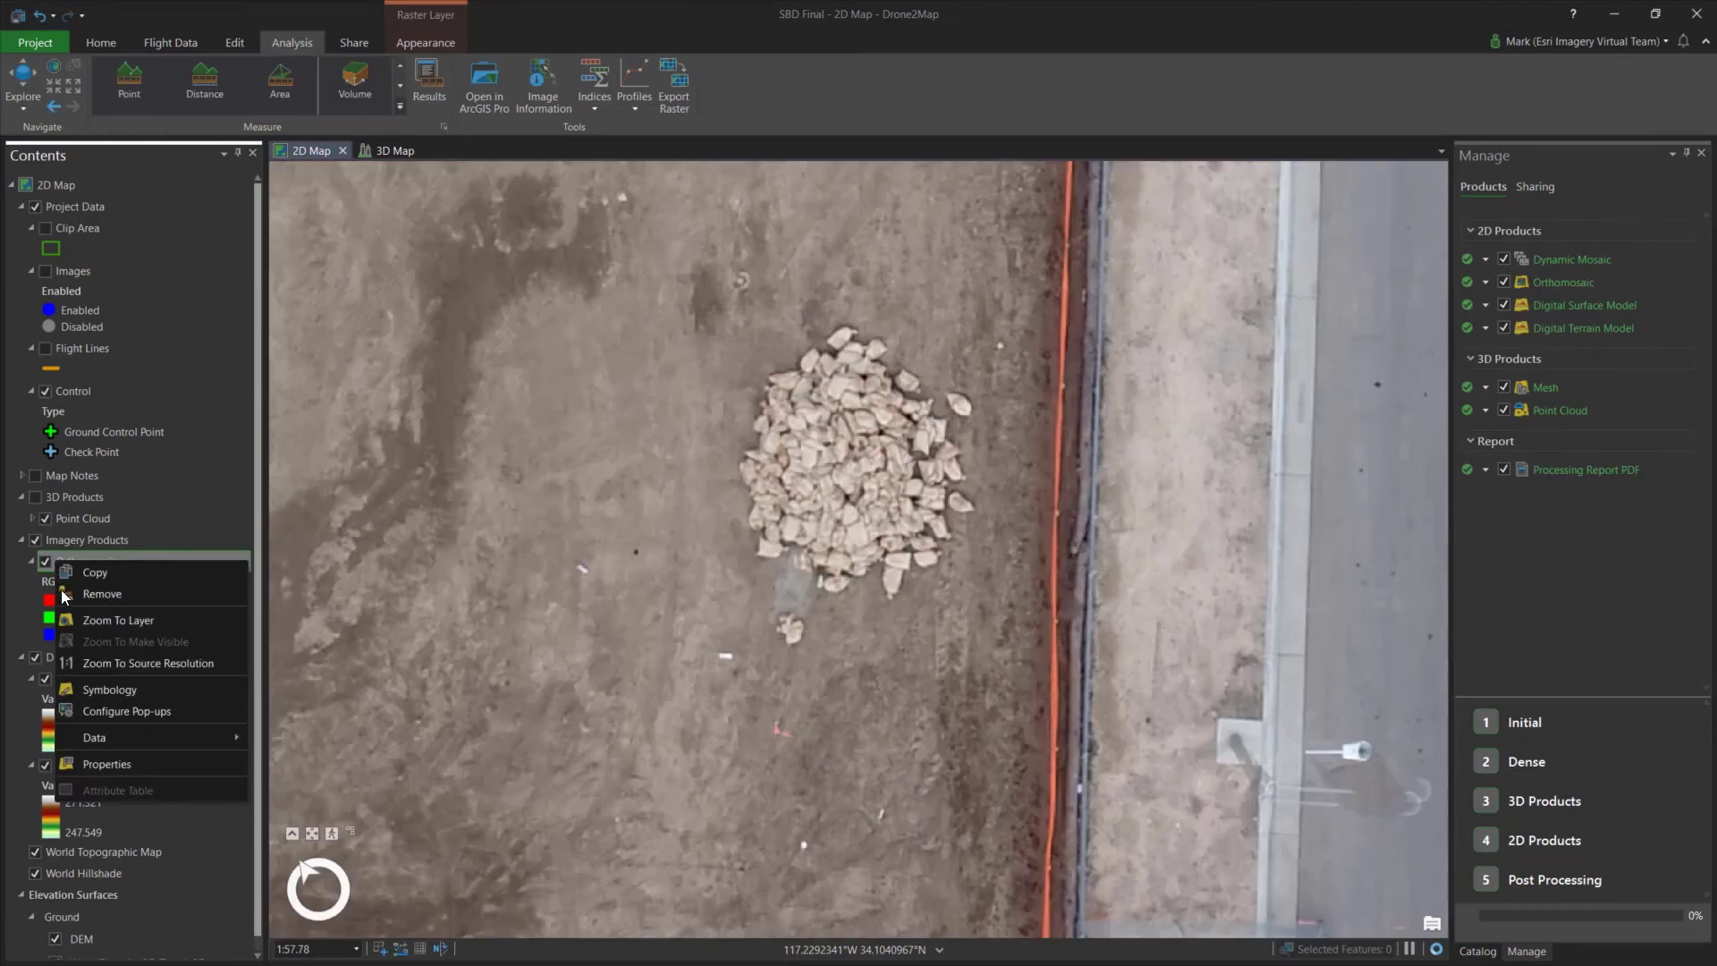
left_click(73, 619)
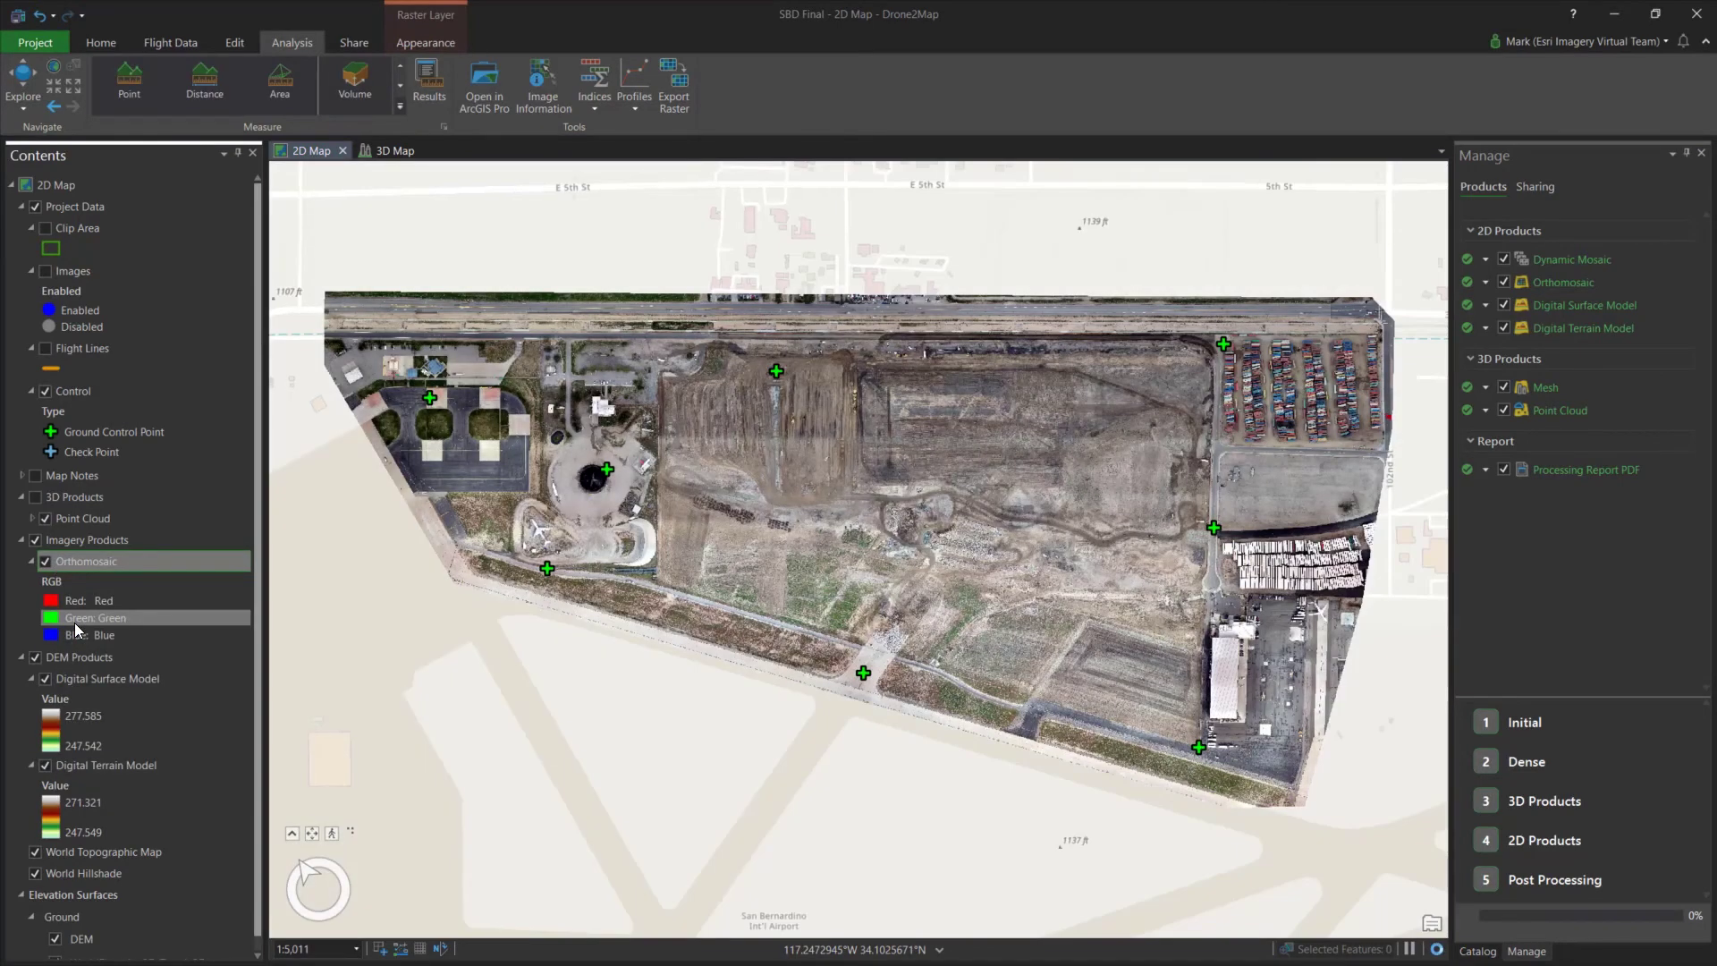
left_click(45, 561)
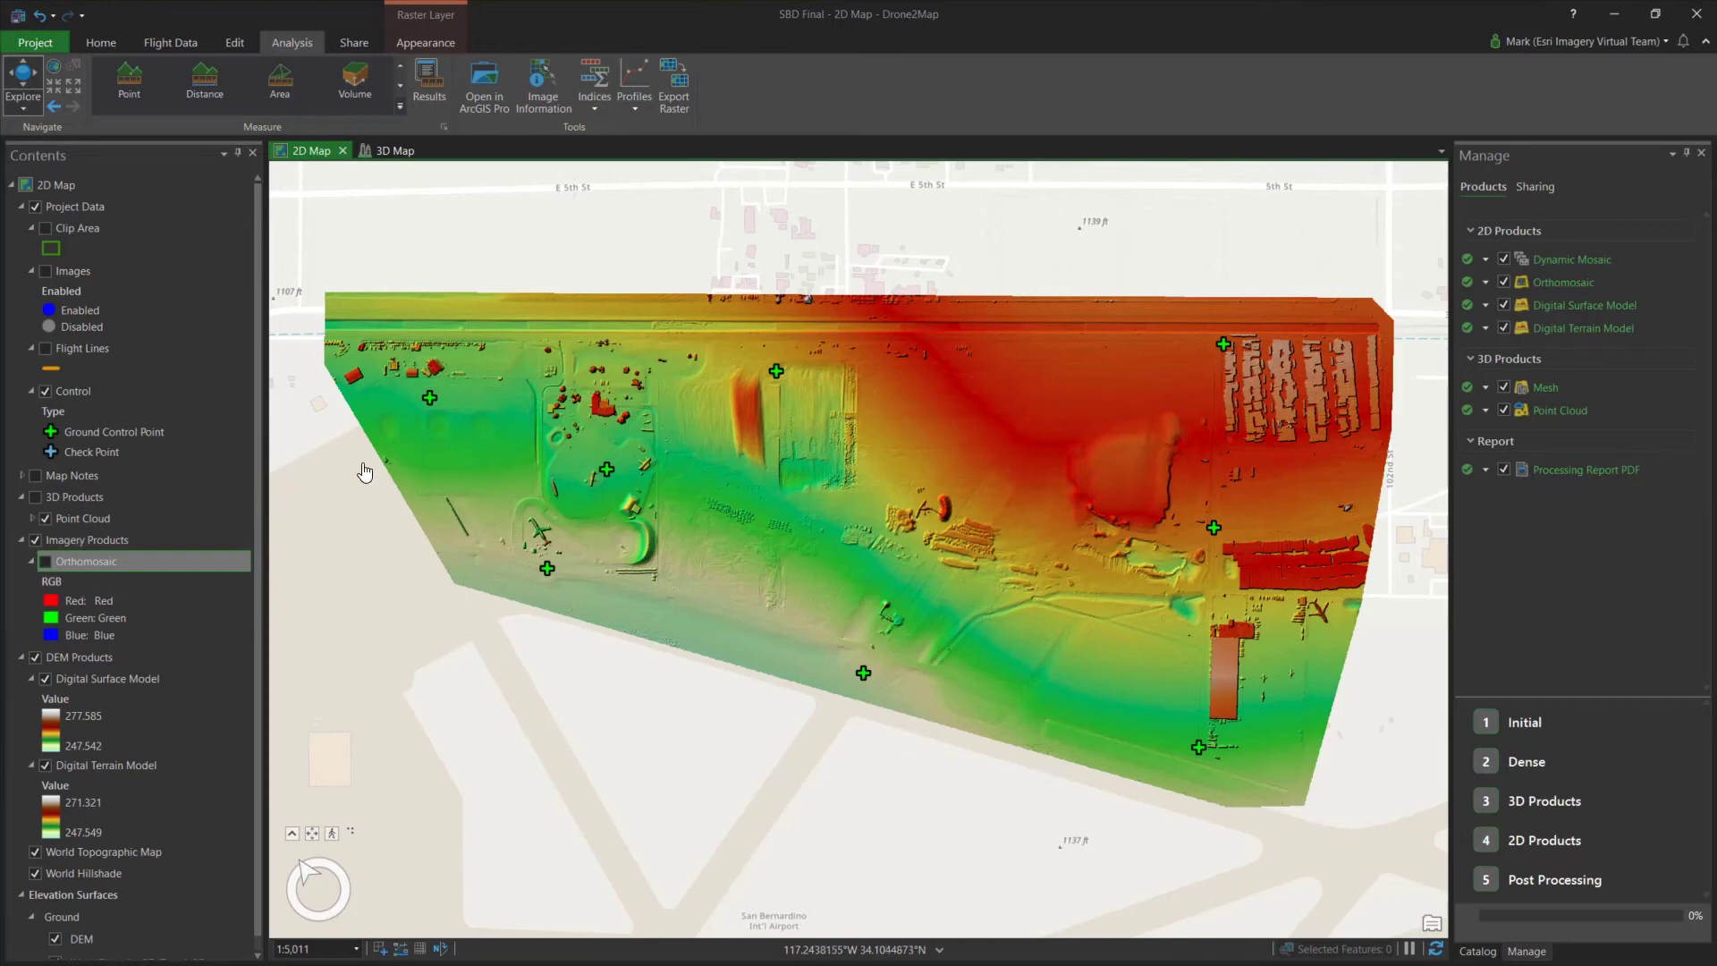
Identify the surface model's pixel value at the L-shaped building and inspect the Digital Surface Model's image information
left_click(600, 413)
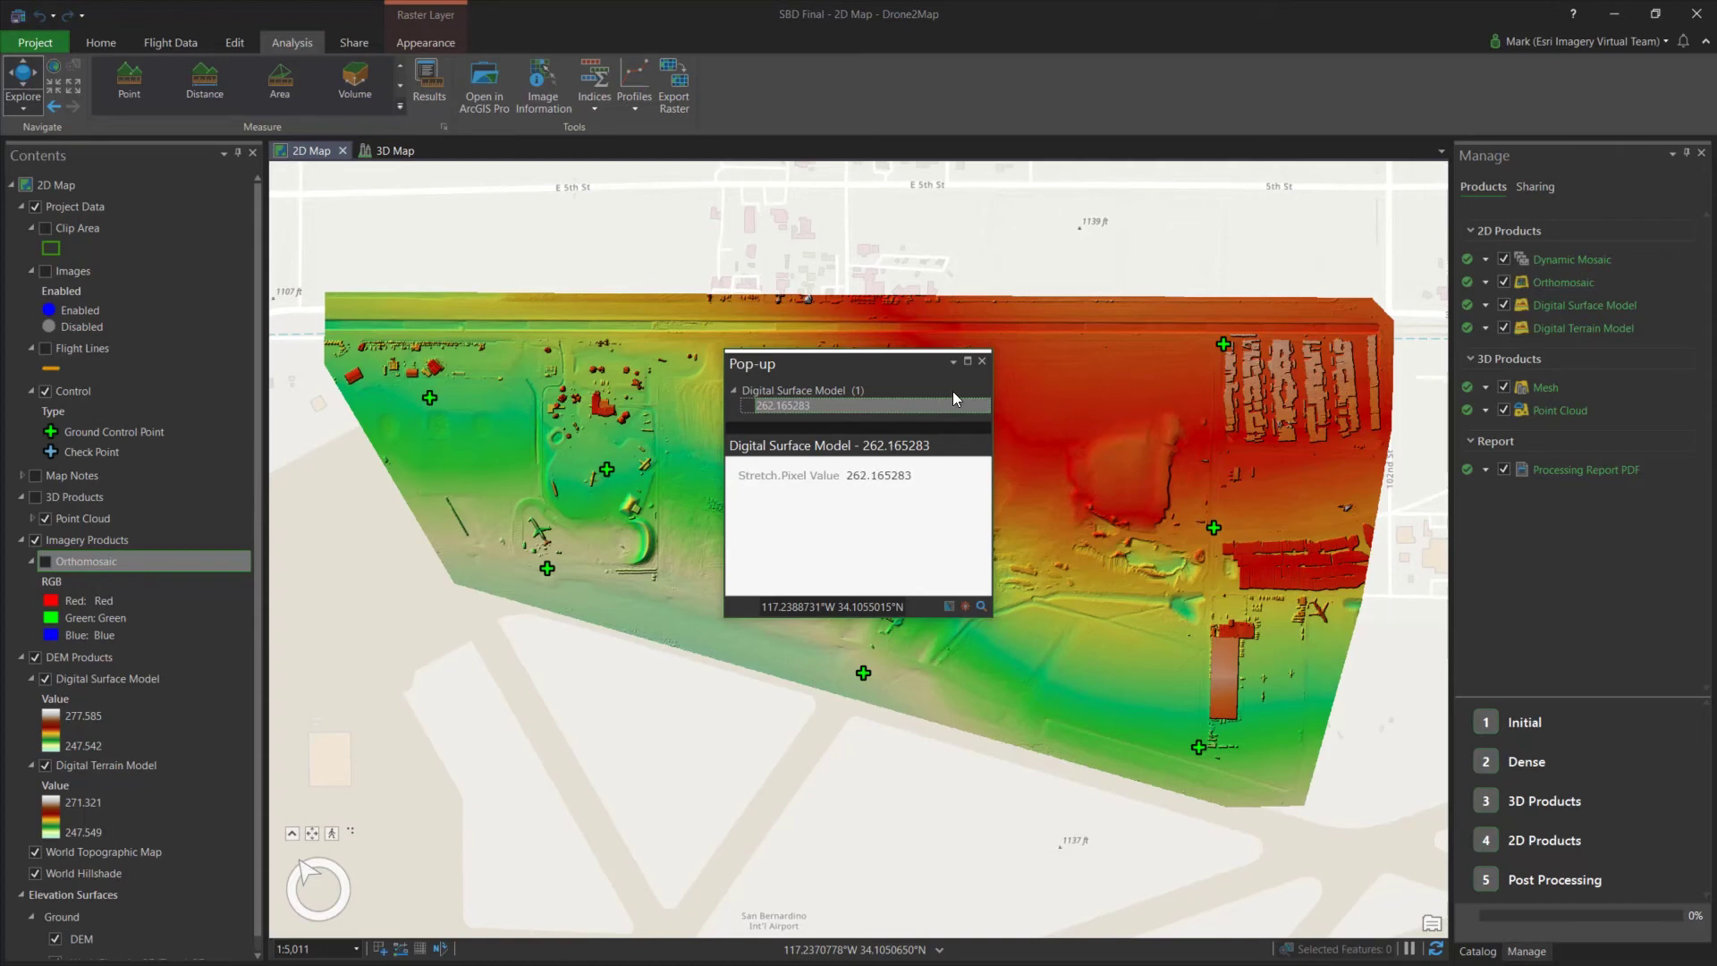
left_click(981, 361)
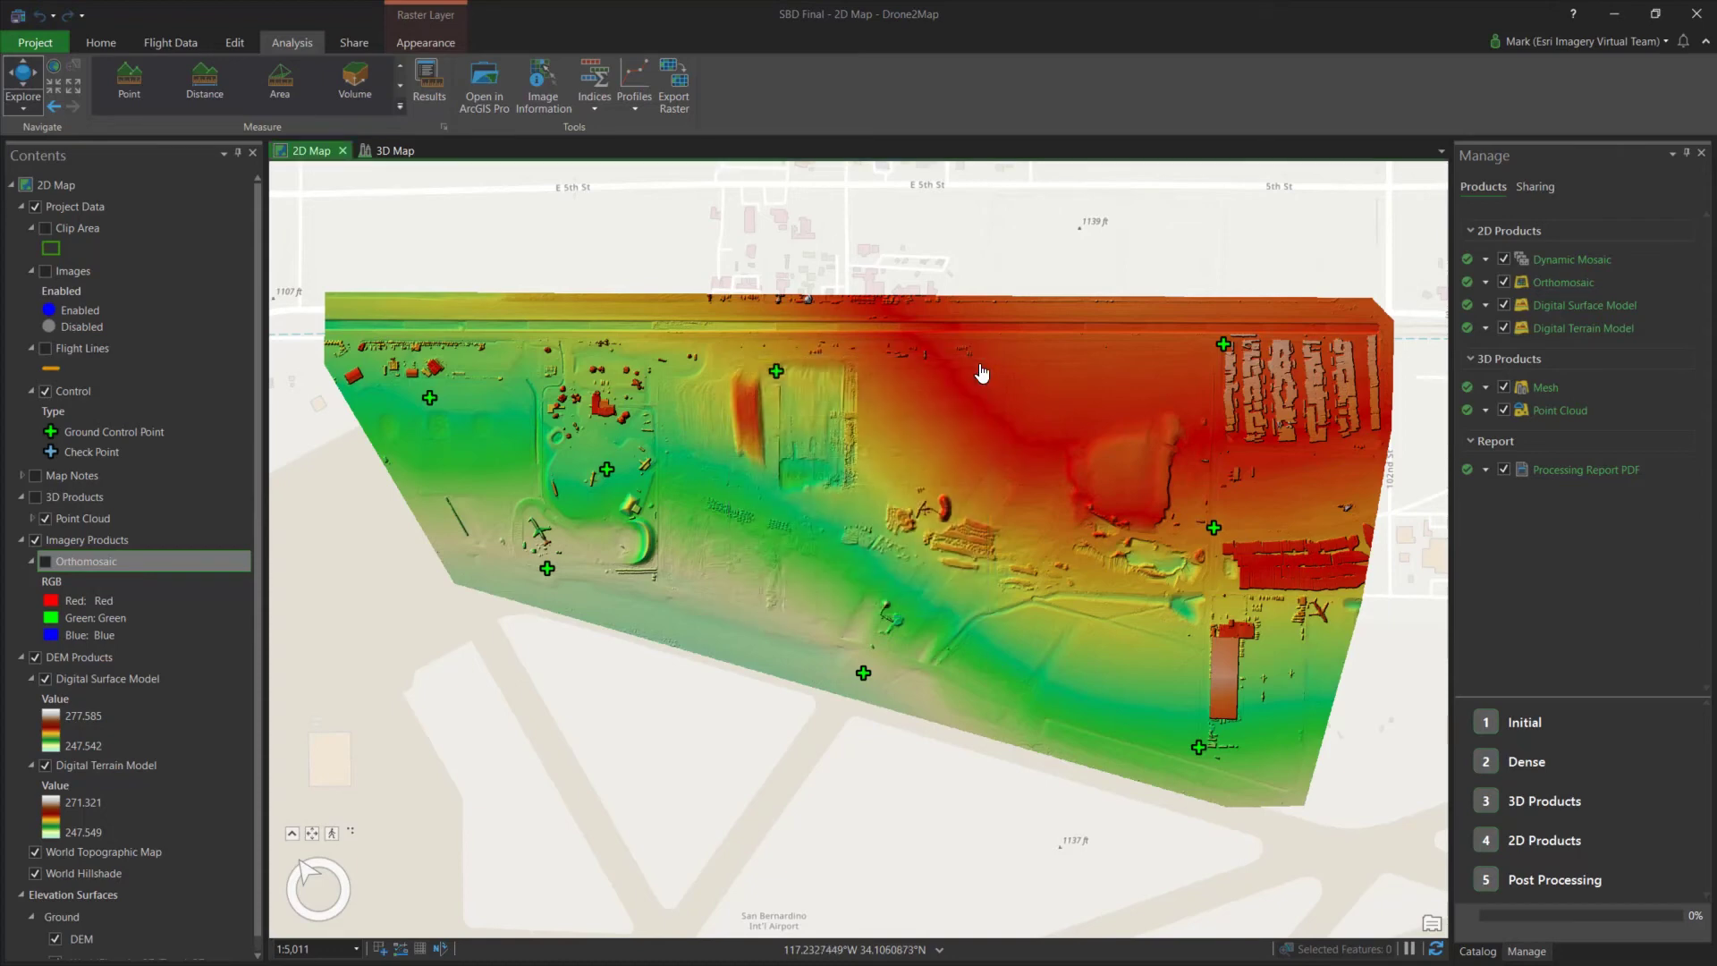
left_click(561, 87)
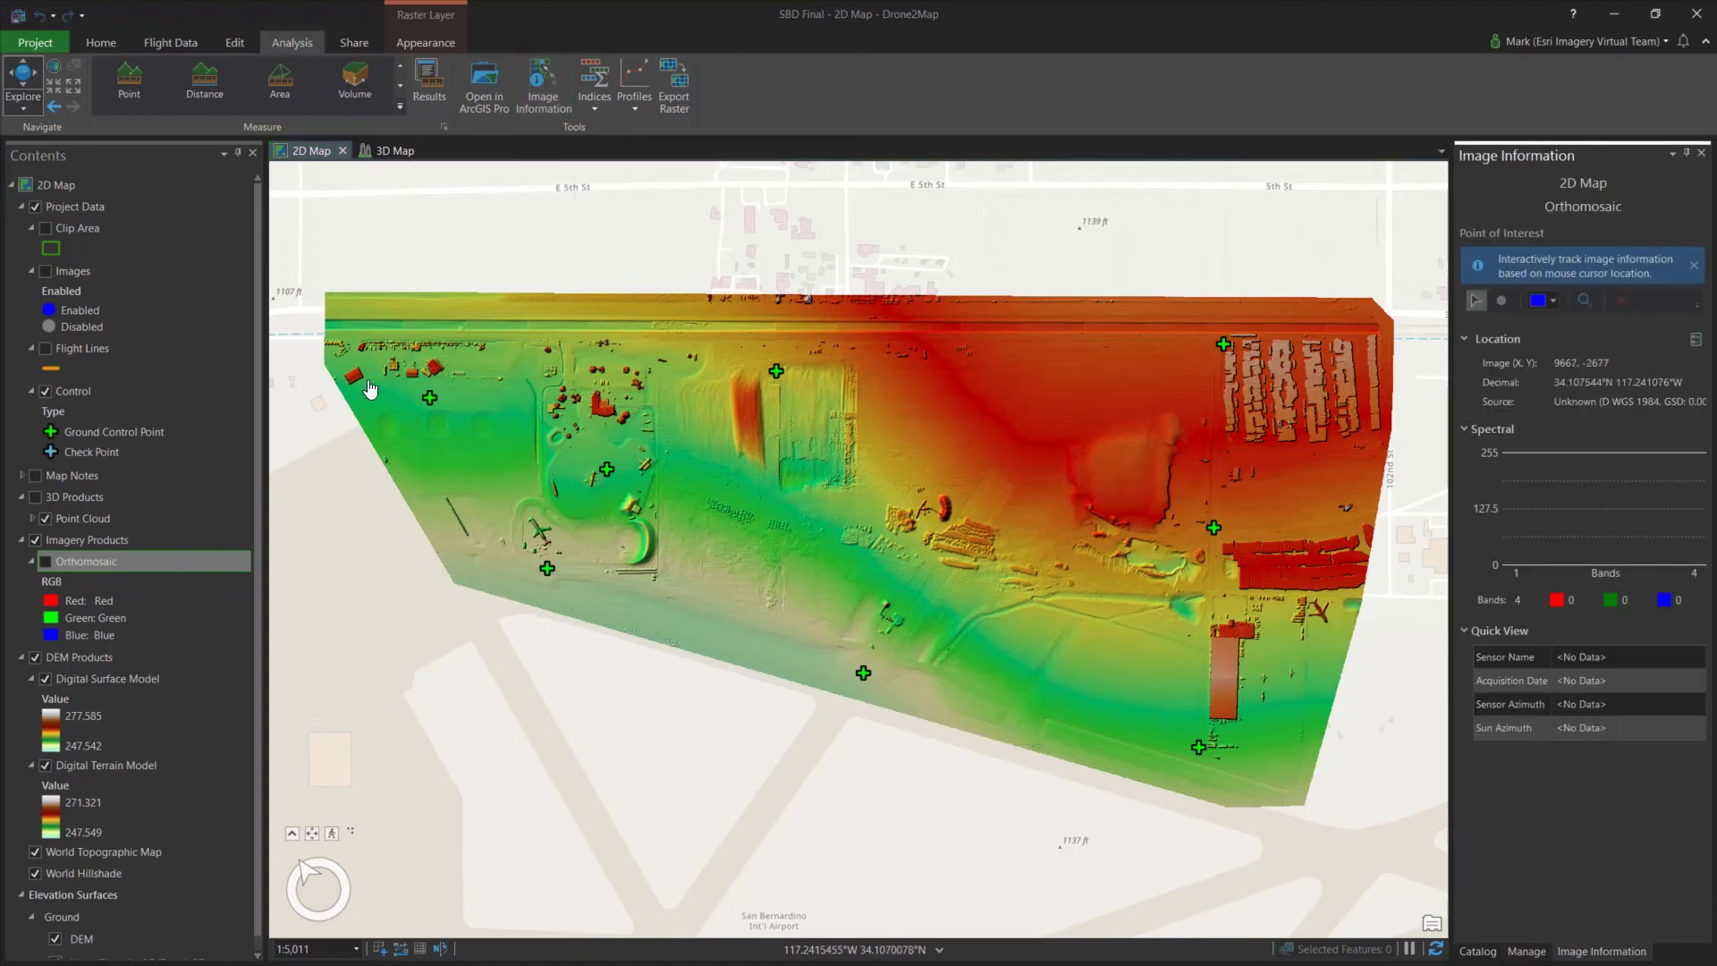
left_click(99, 683)
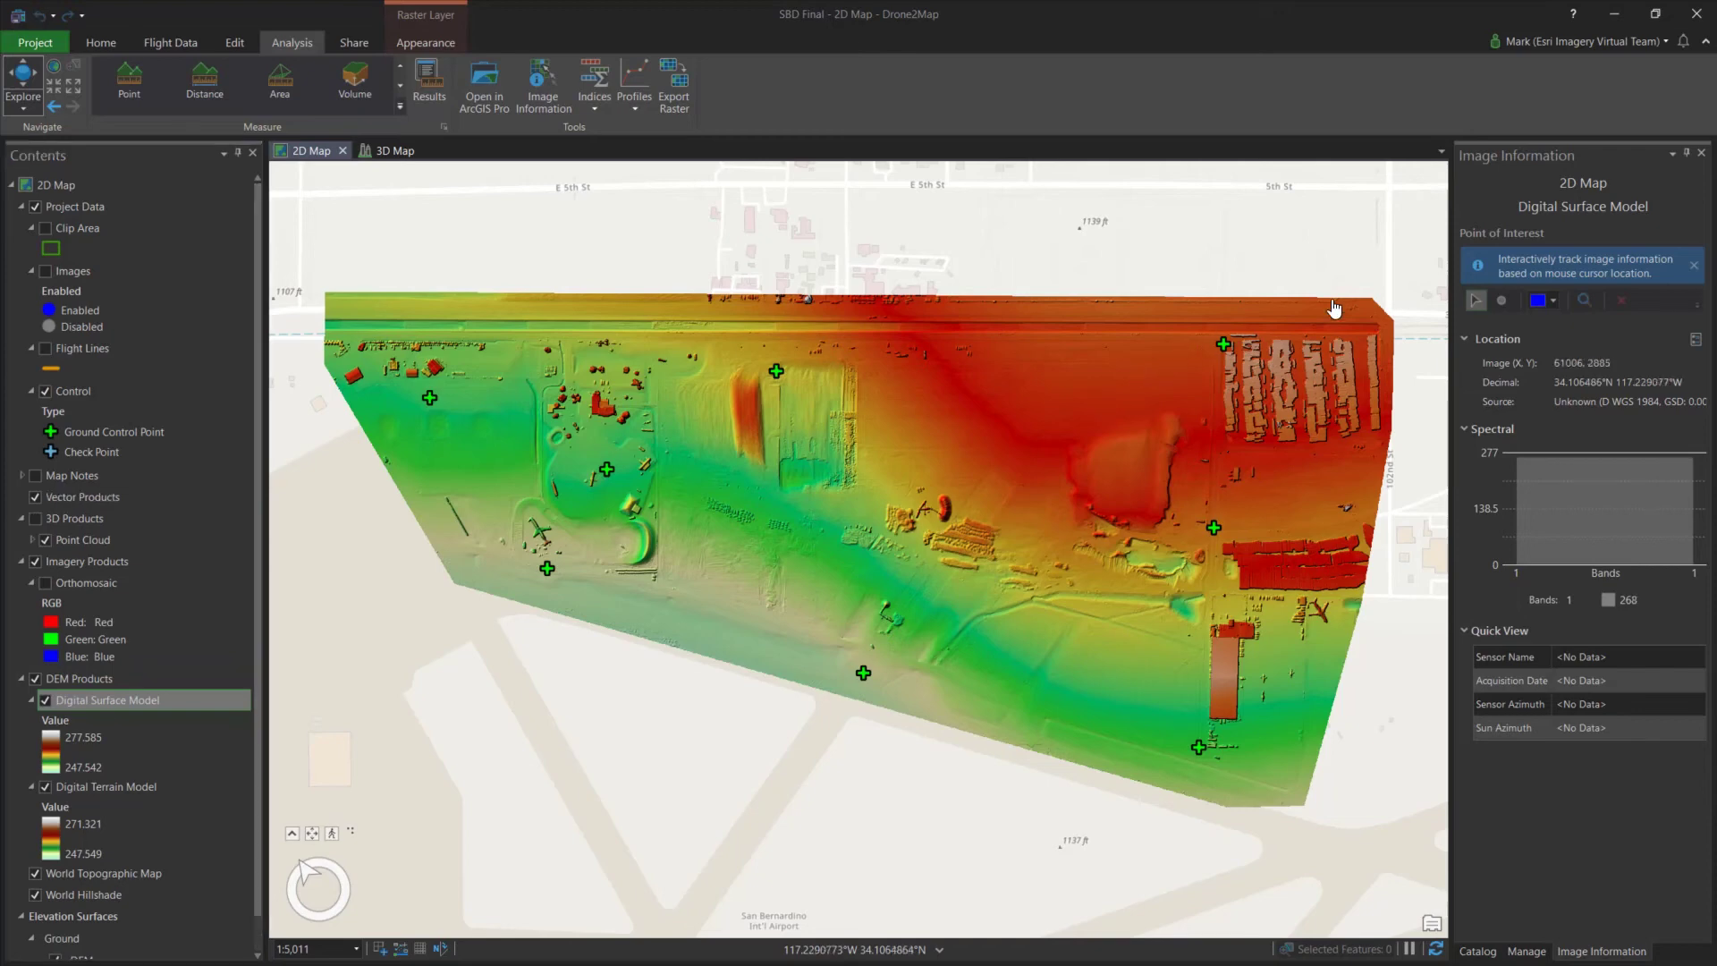
left_click(1701, 153)
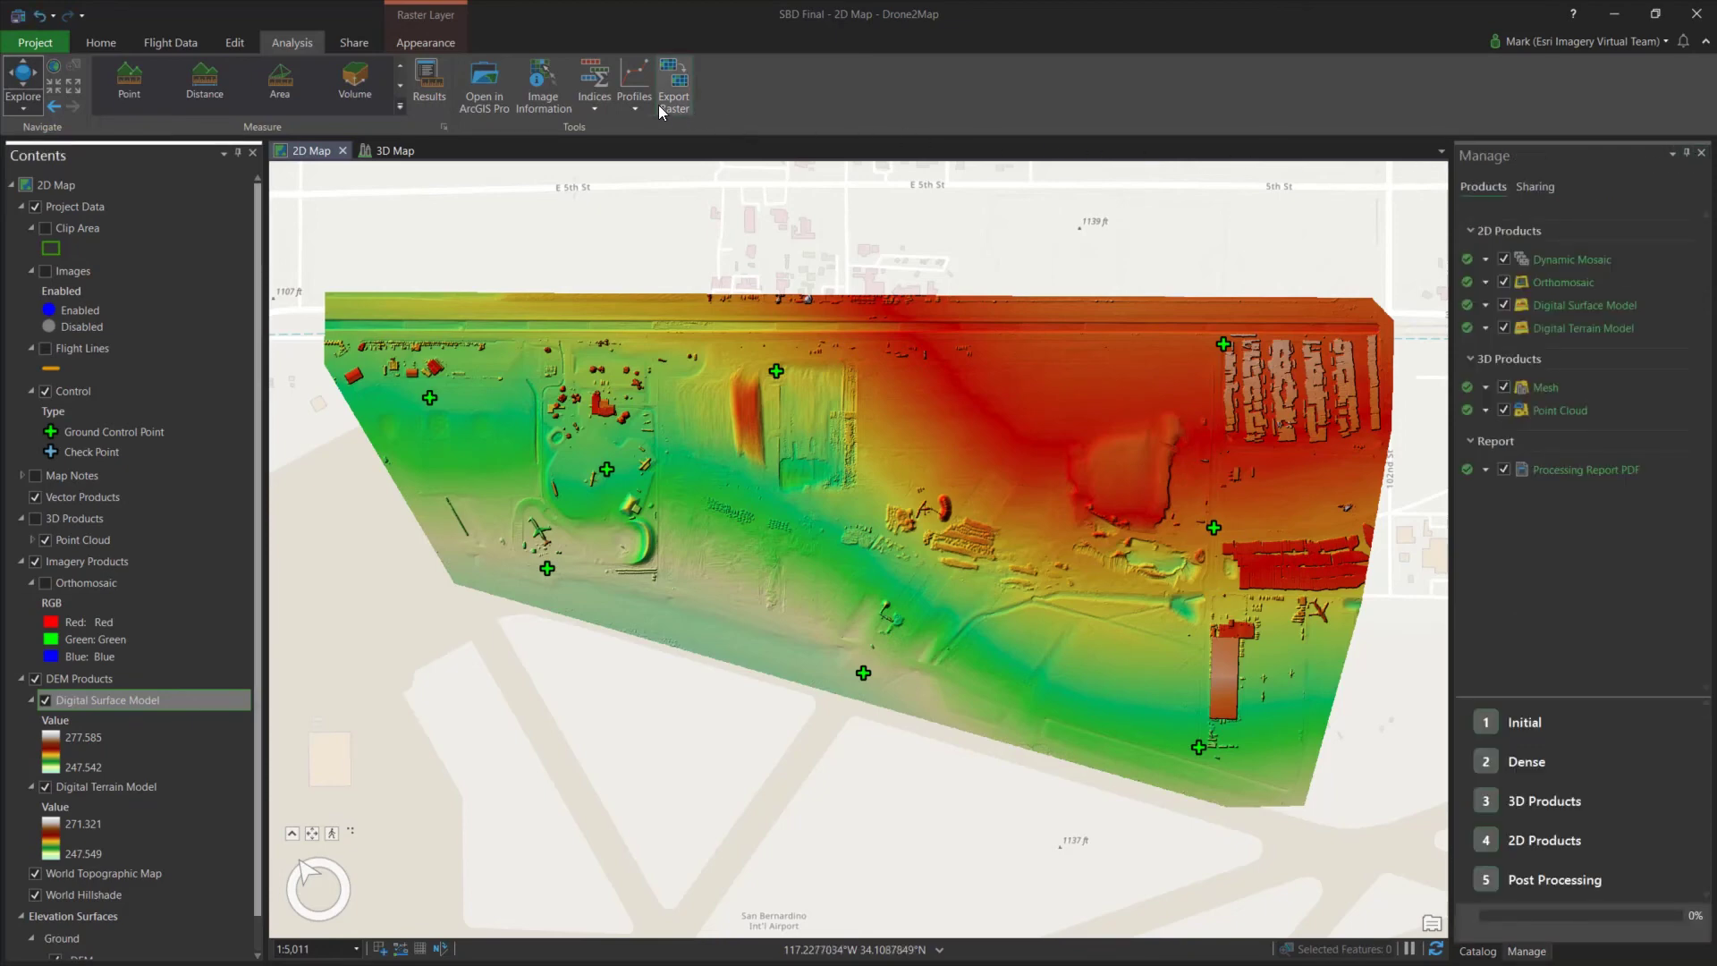
Start an Elevation Profile graph for the 2D map and enlarge the map area above it
left_click(635, 104)
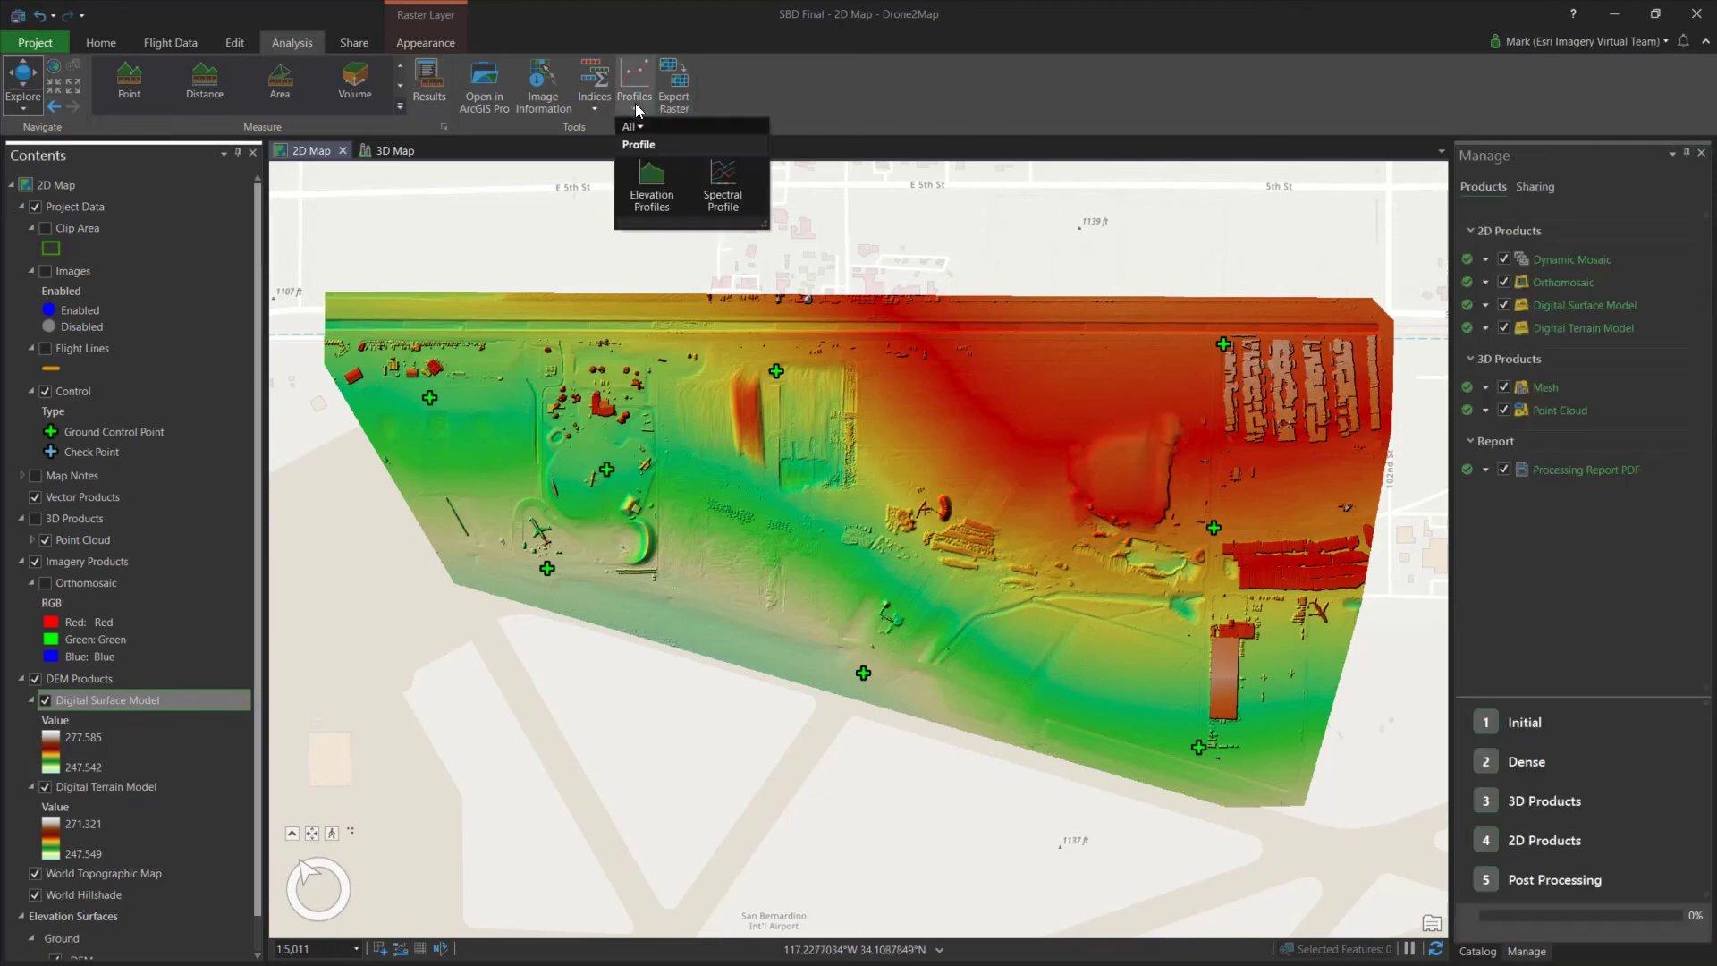
left_click(650, 177)
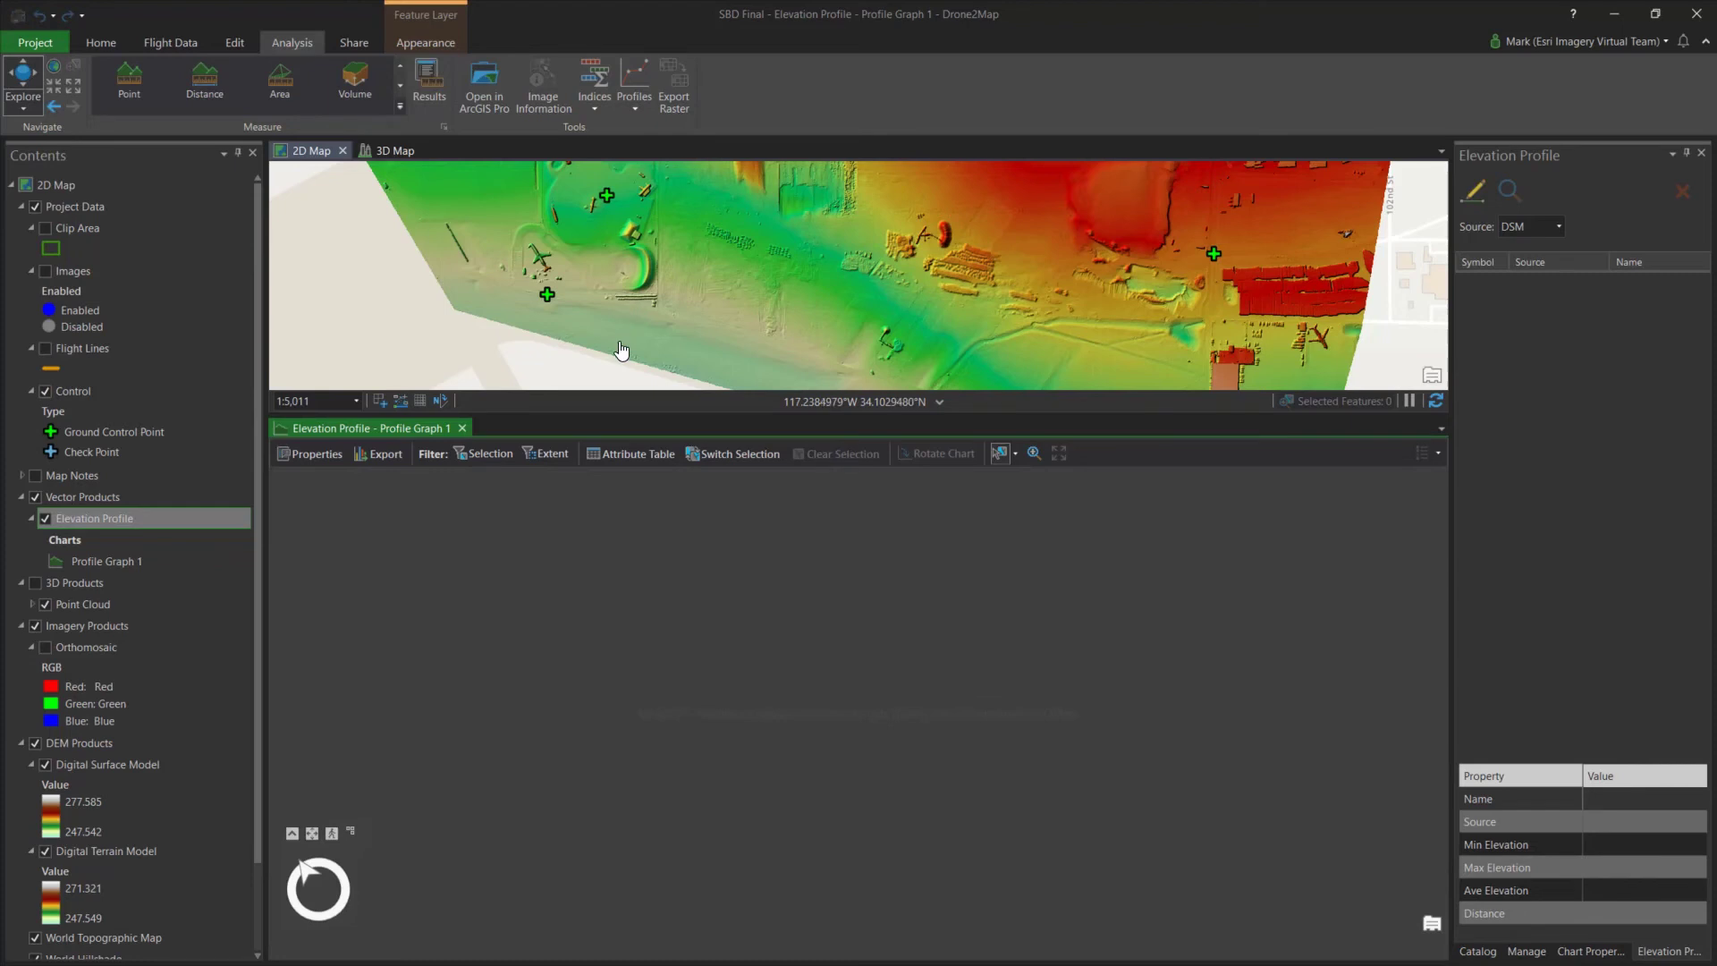
left_click_drag(613, 411, 604, 604)
Draw a straight west-to-east elevation profile line across the northern part of the L-shaped building, using DSM as the source
left_click_drag(608, 249, 767, 364)
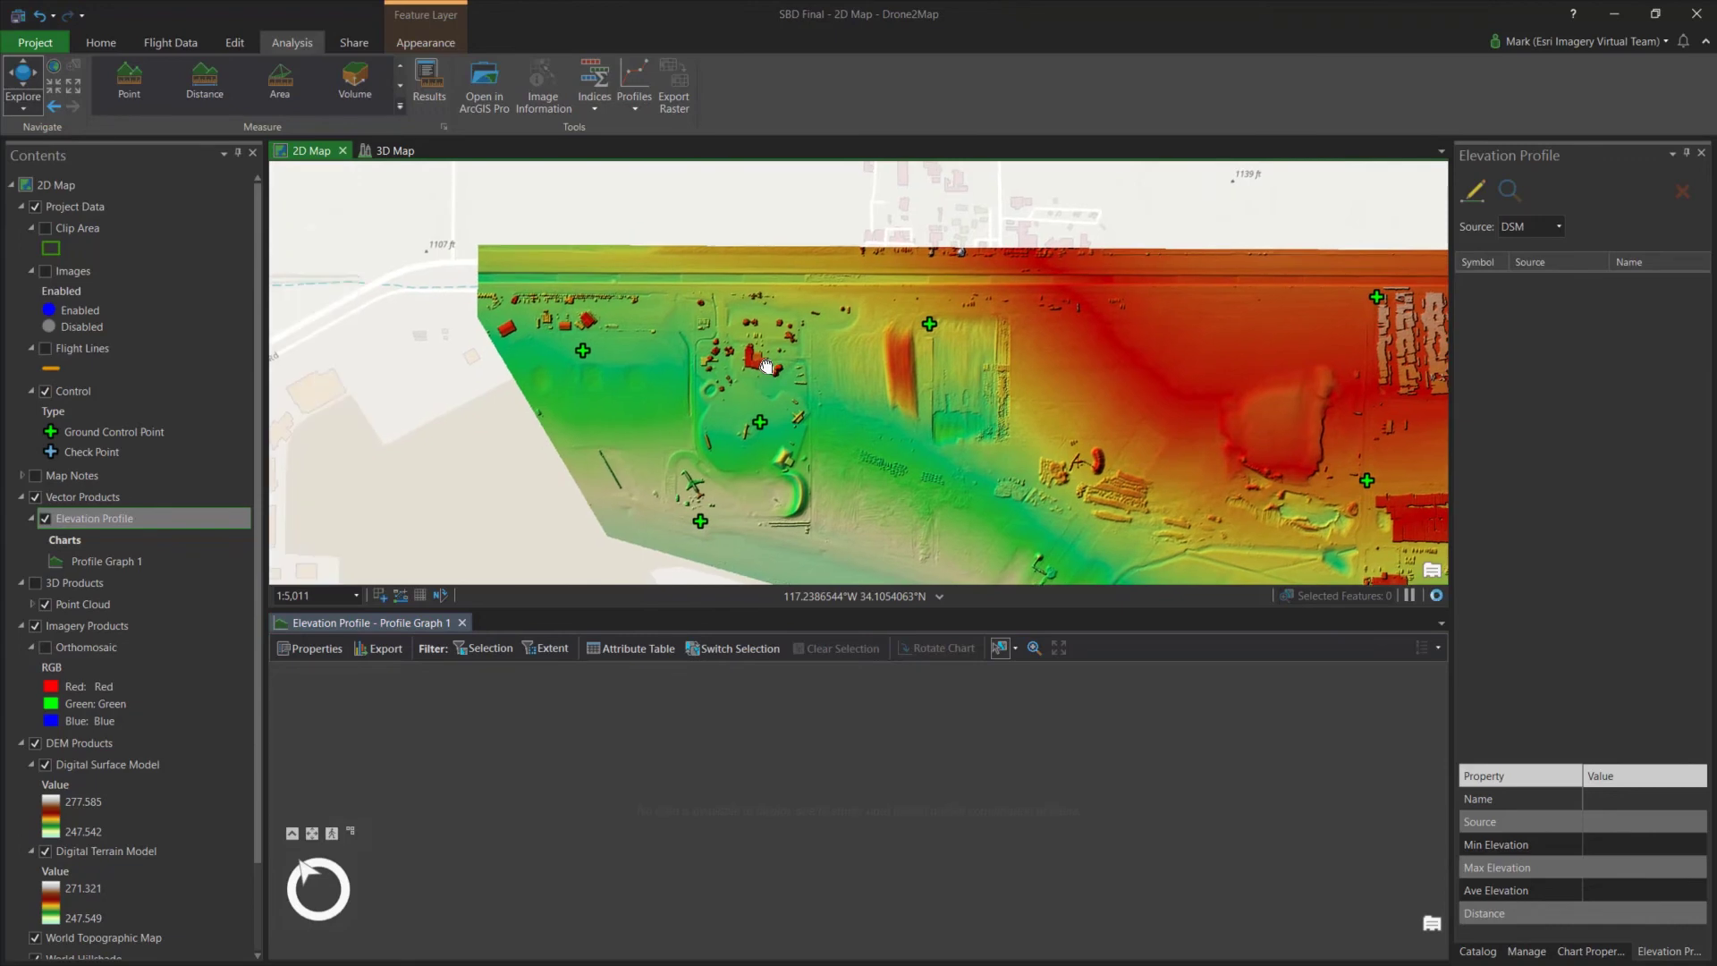
scroll(766, 365, "up", 5)
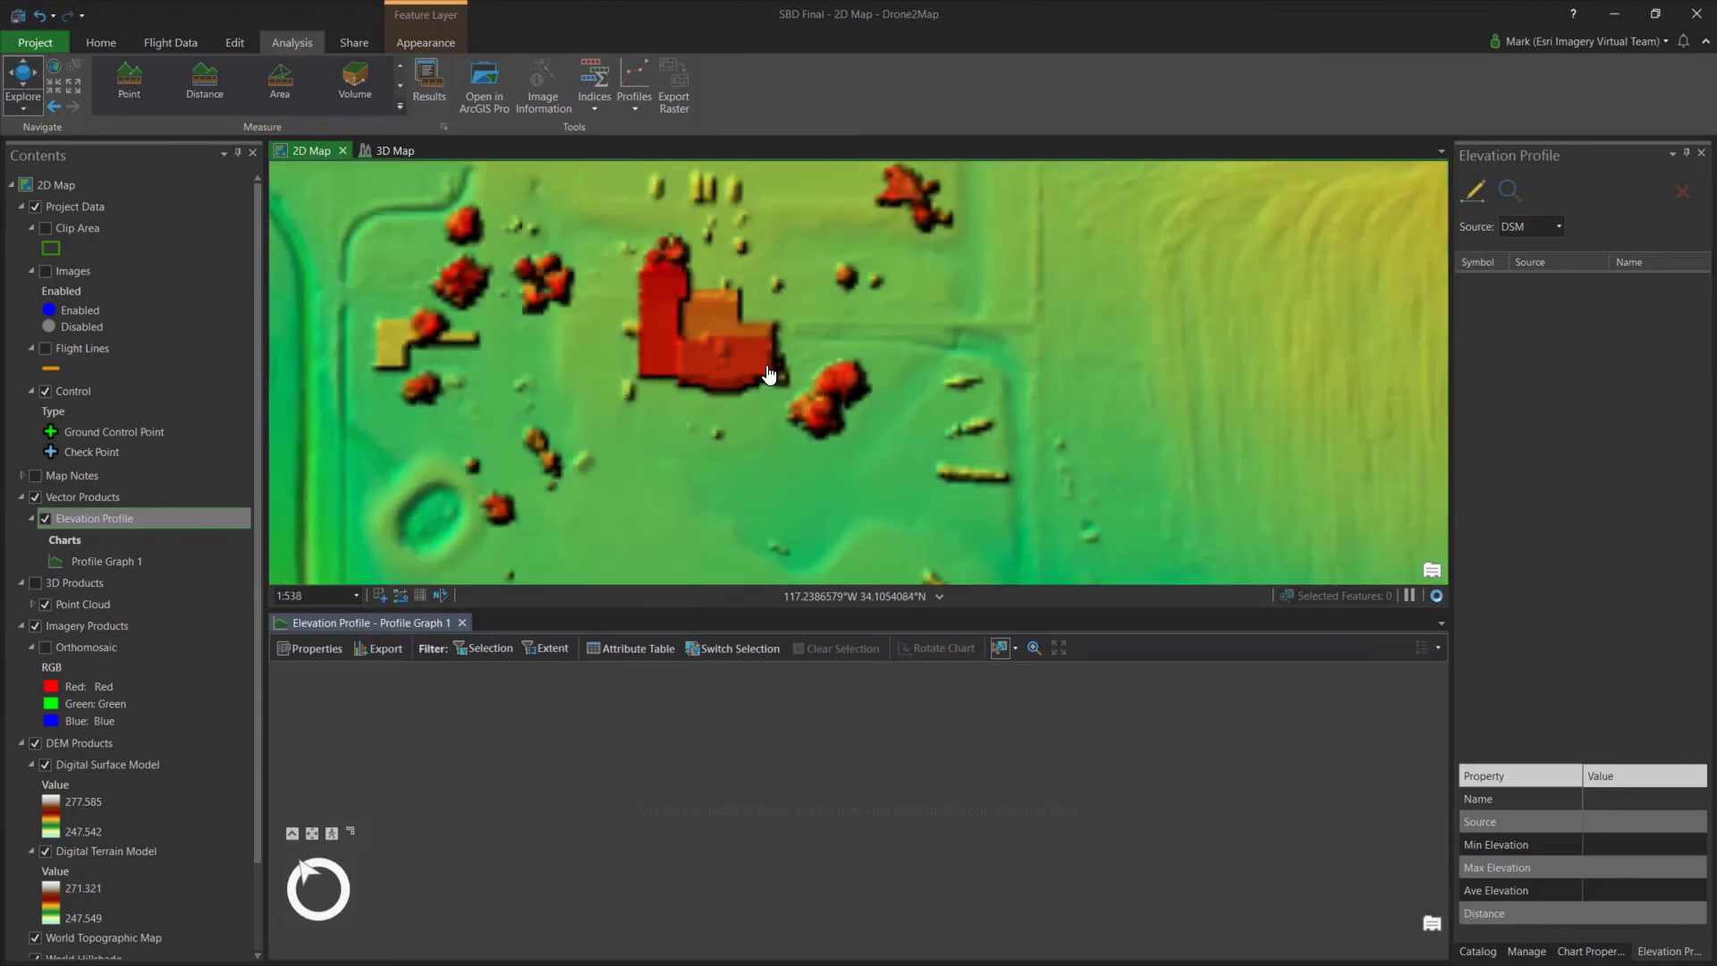
scroll(767, 372, "down", 2)
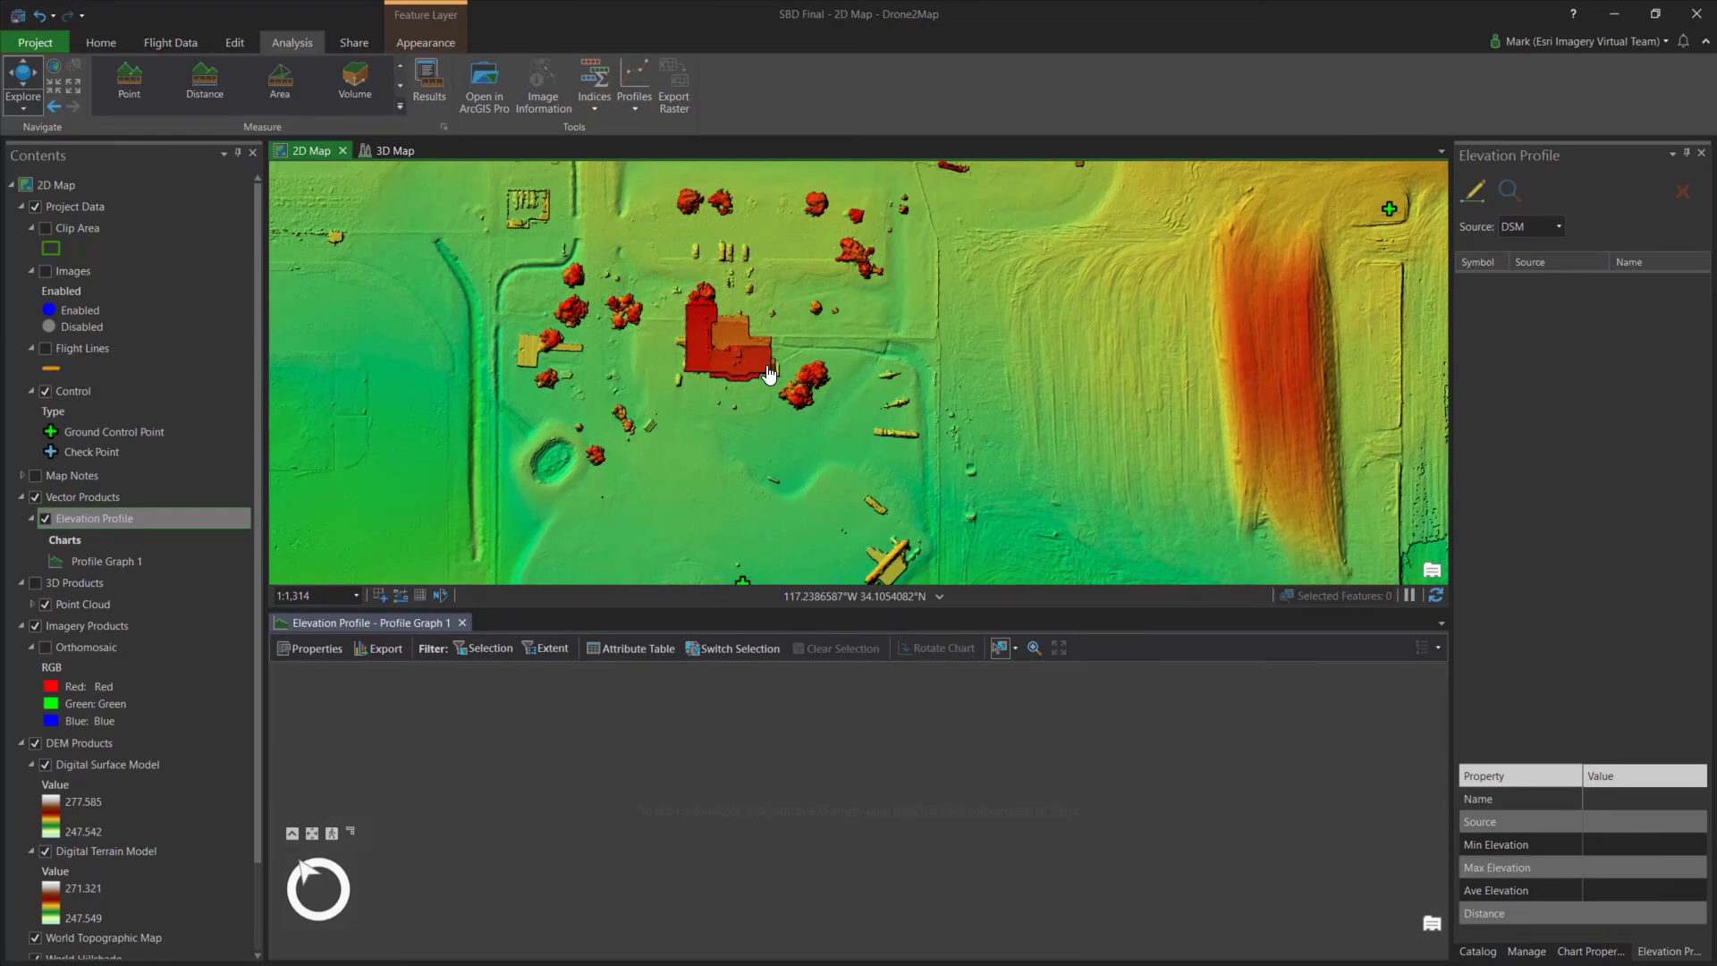
left_click(769, 372)
left_click(1470, 200)
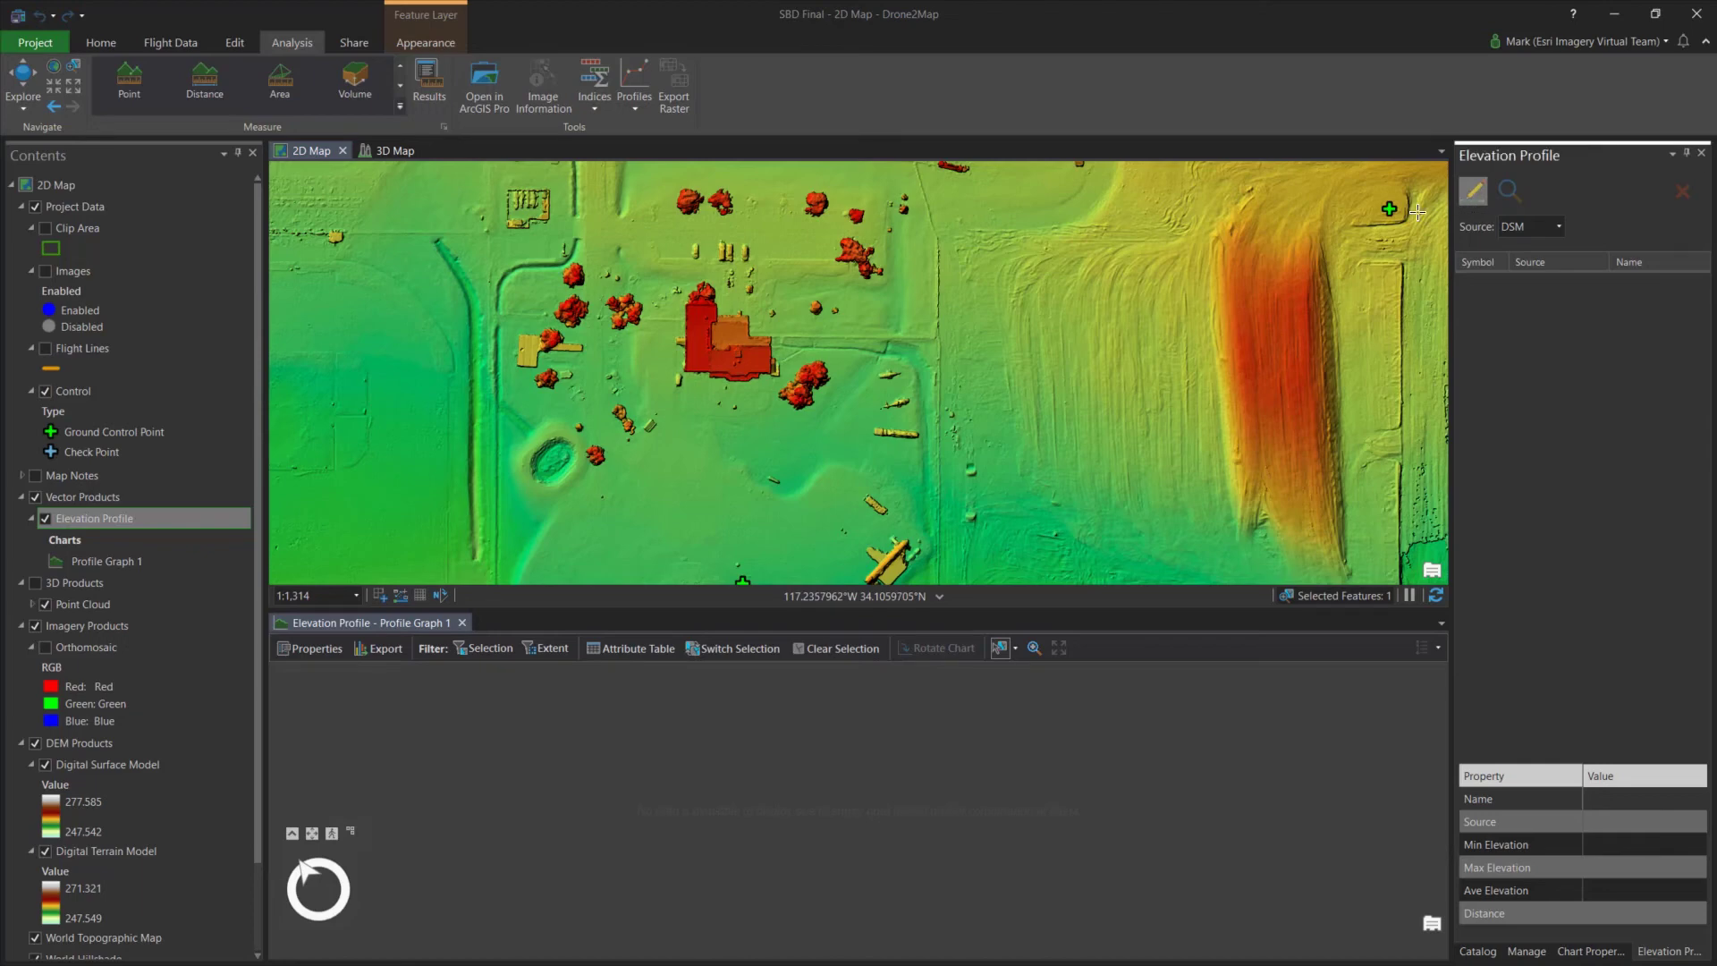
left_click(671, 321)
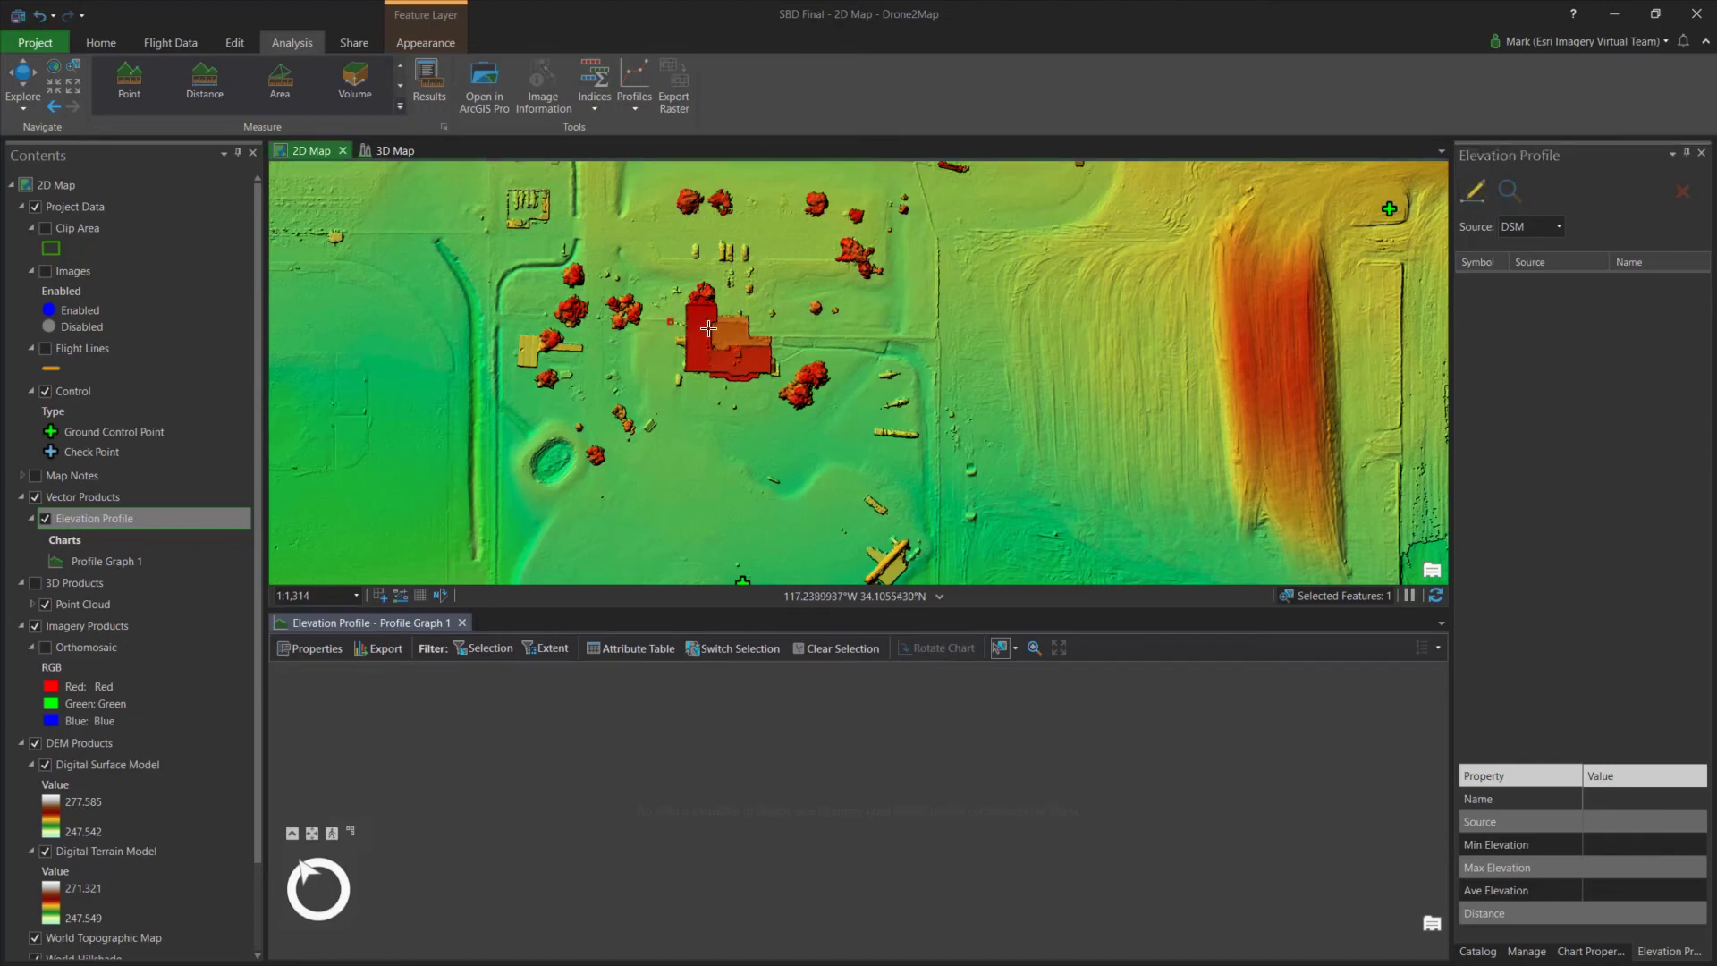
double_click(785, 322)
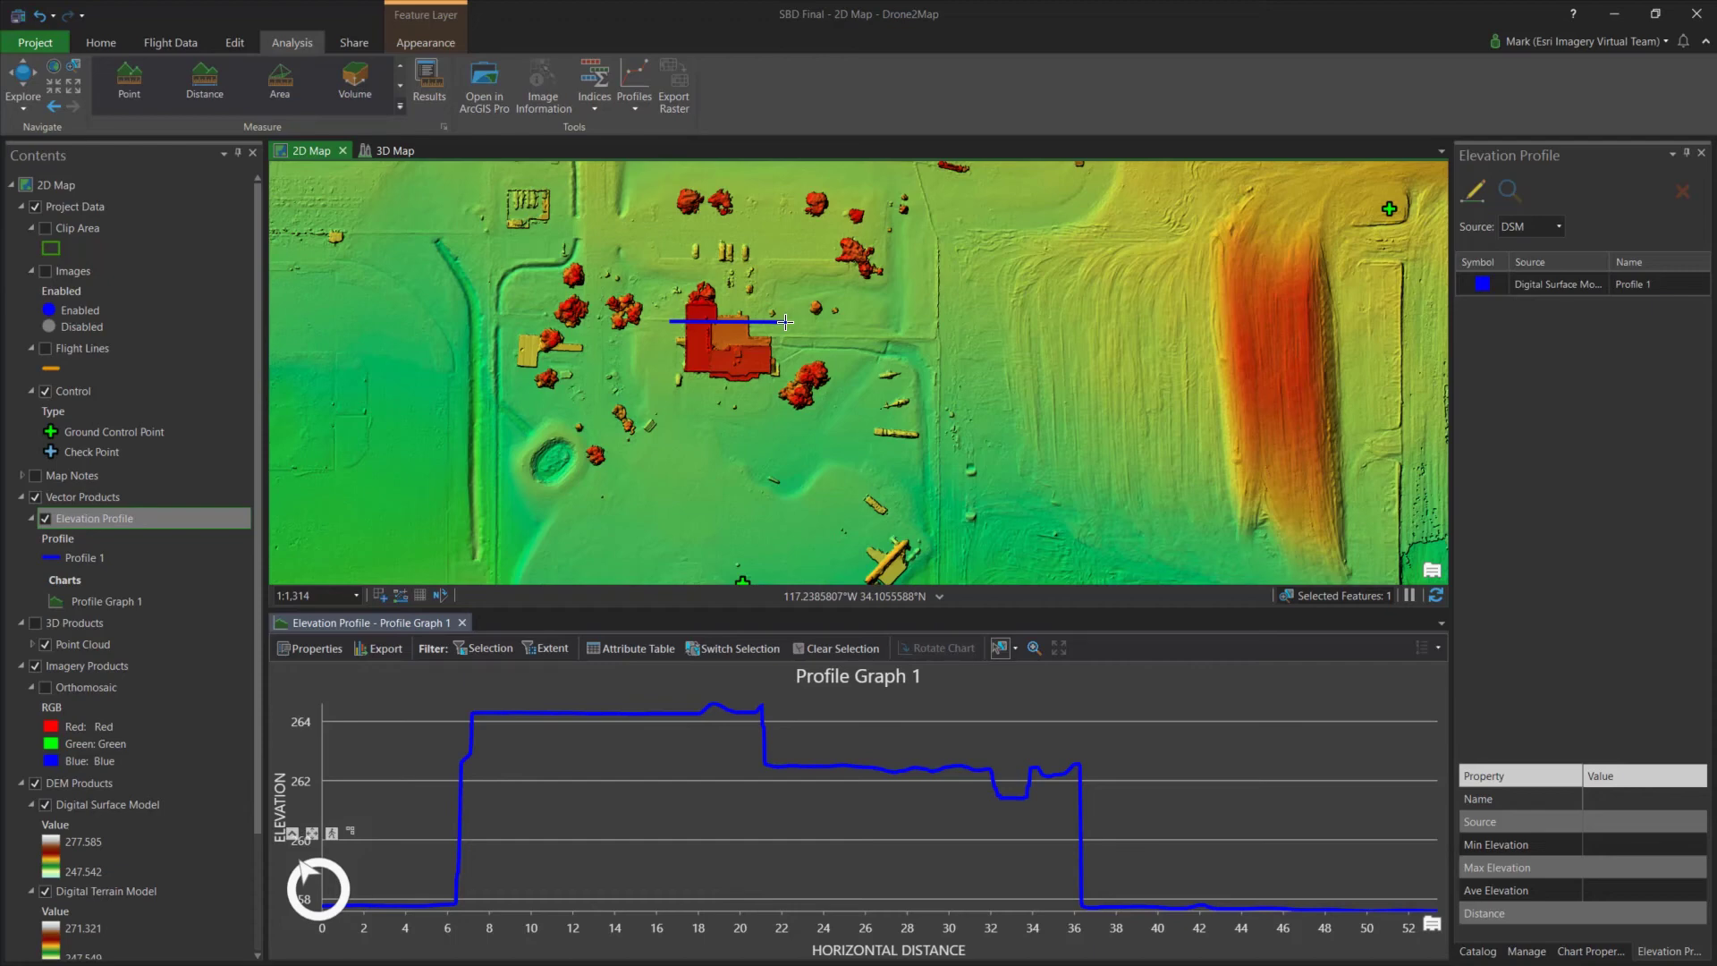
Draw a second west-to-east elevation profile line across the southern part of the L-shaped building and color it green
left_click(670, 365)
double_click(787, 368)
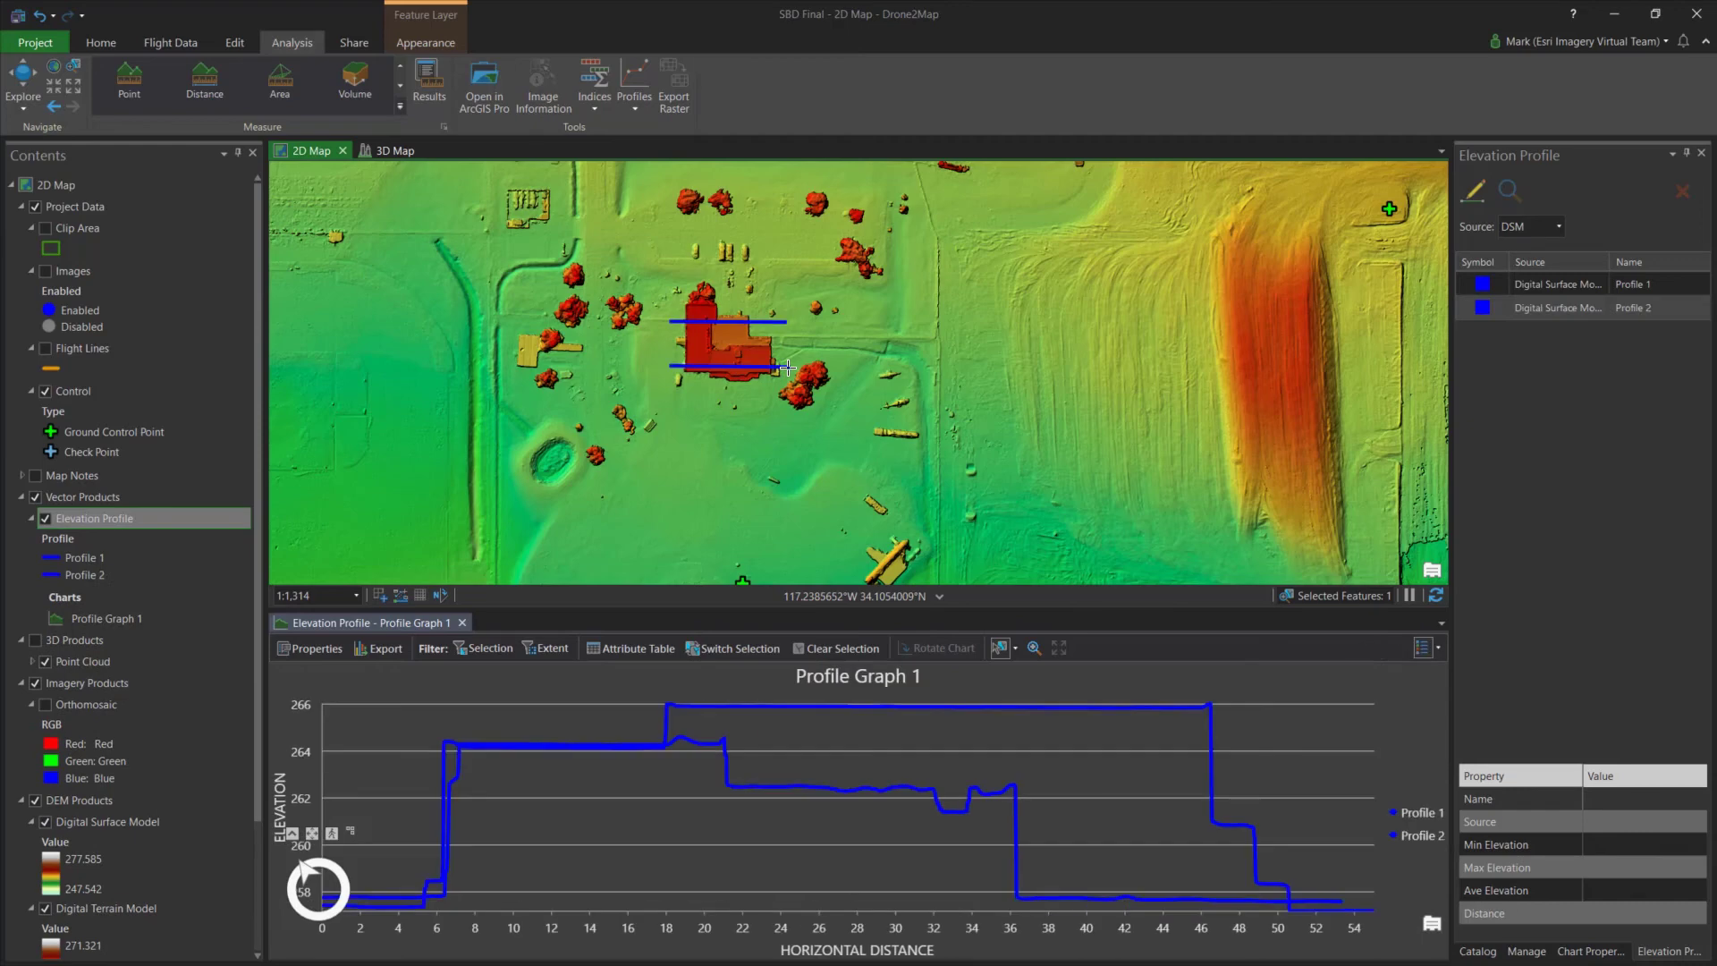
left_click(1482, 306)
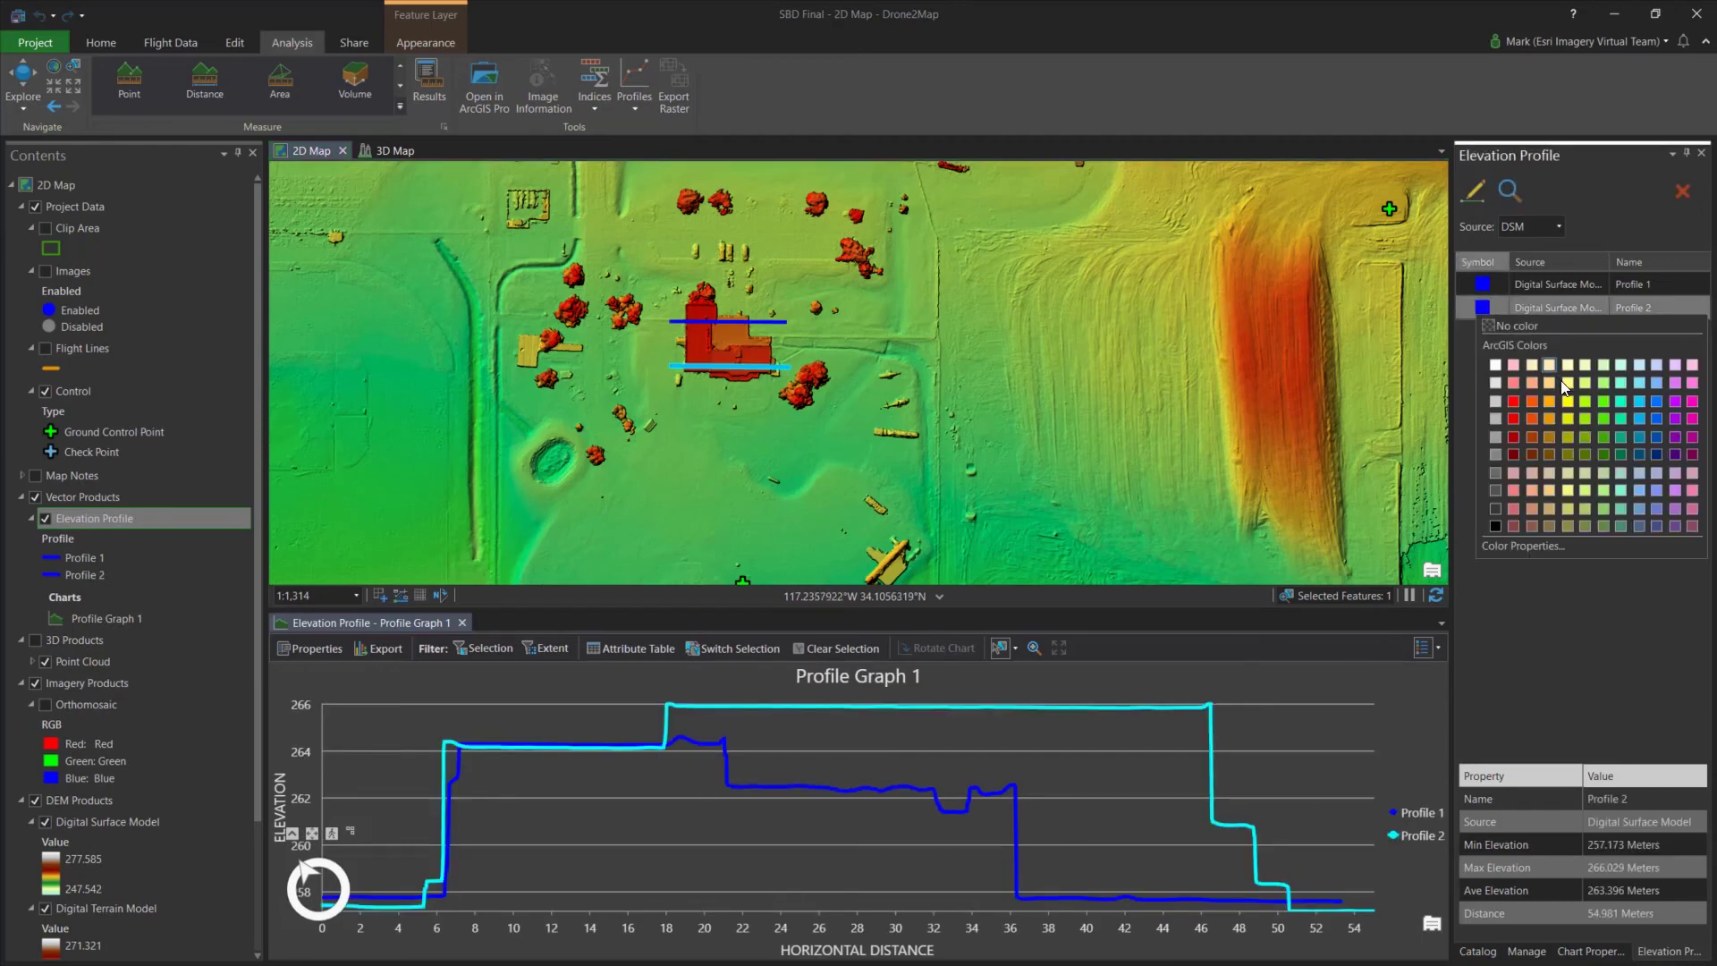
left_click(1602, 421)
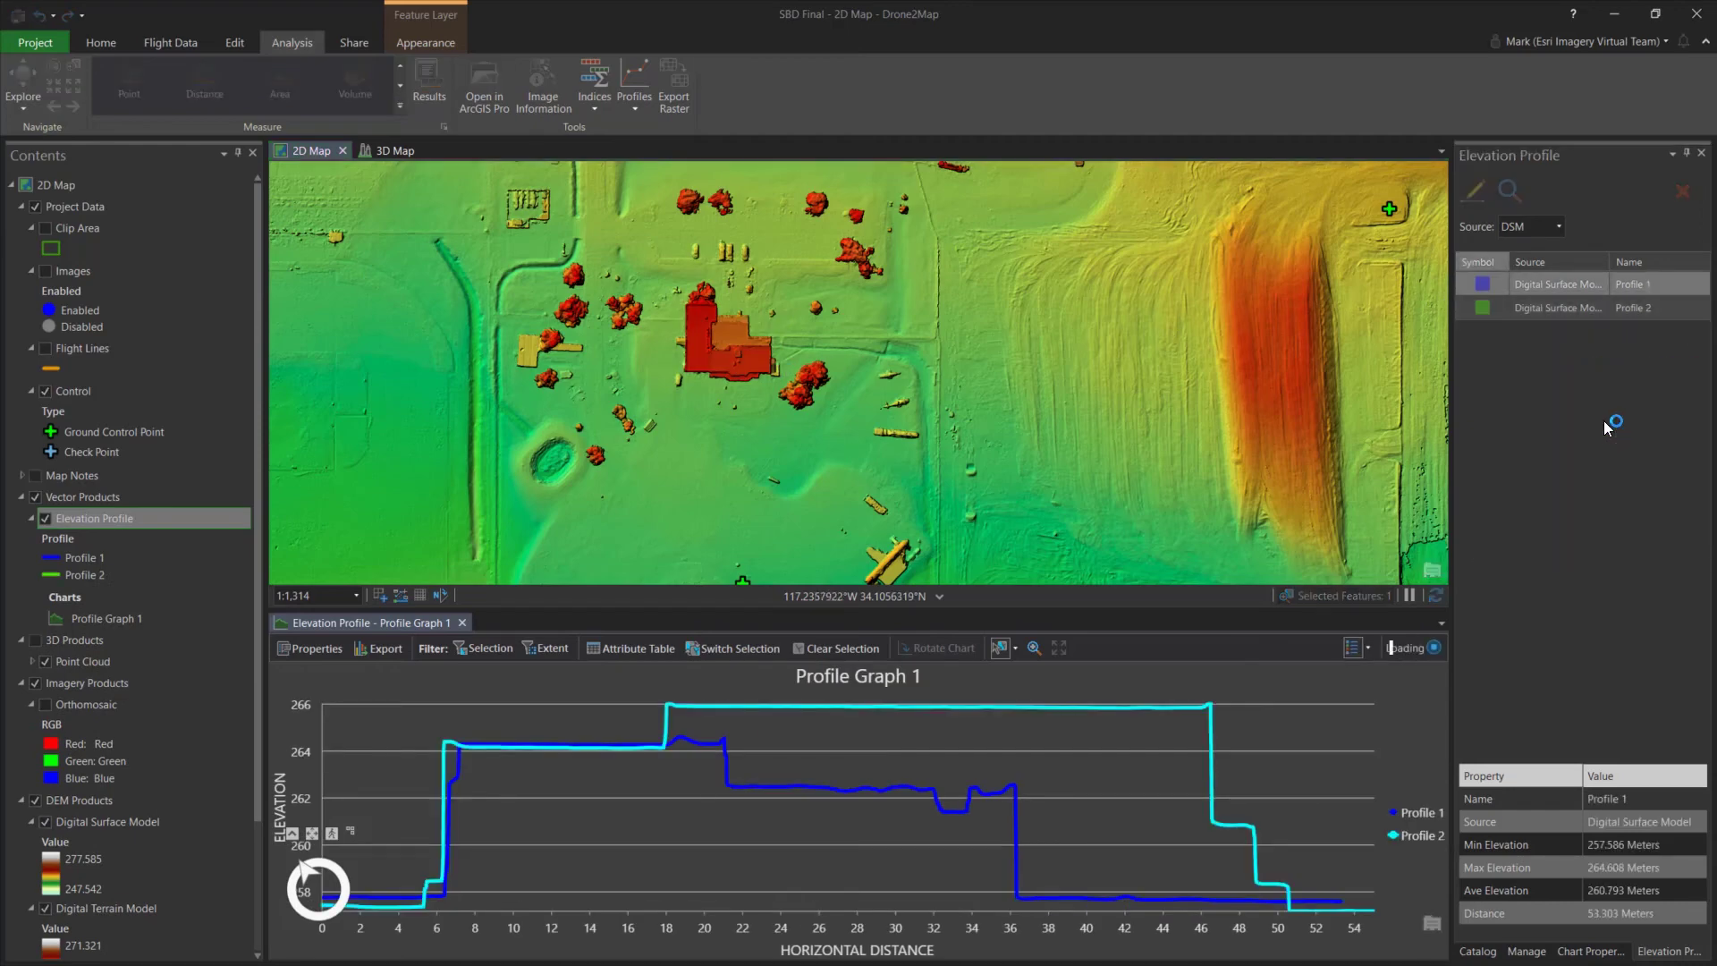
Rename the southern elevation profile as Front and the northern one as Back
left_click(1636, 308)
left_click(1637, 309)
type("P")
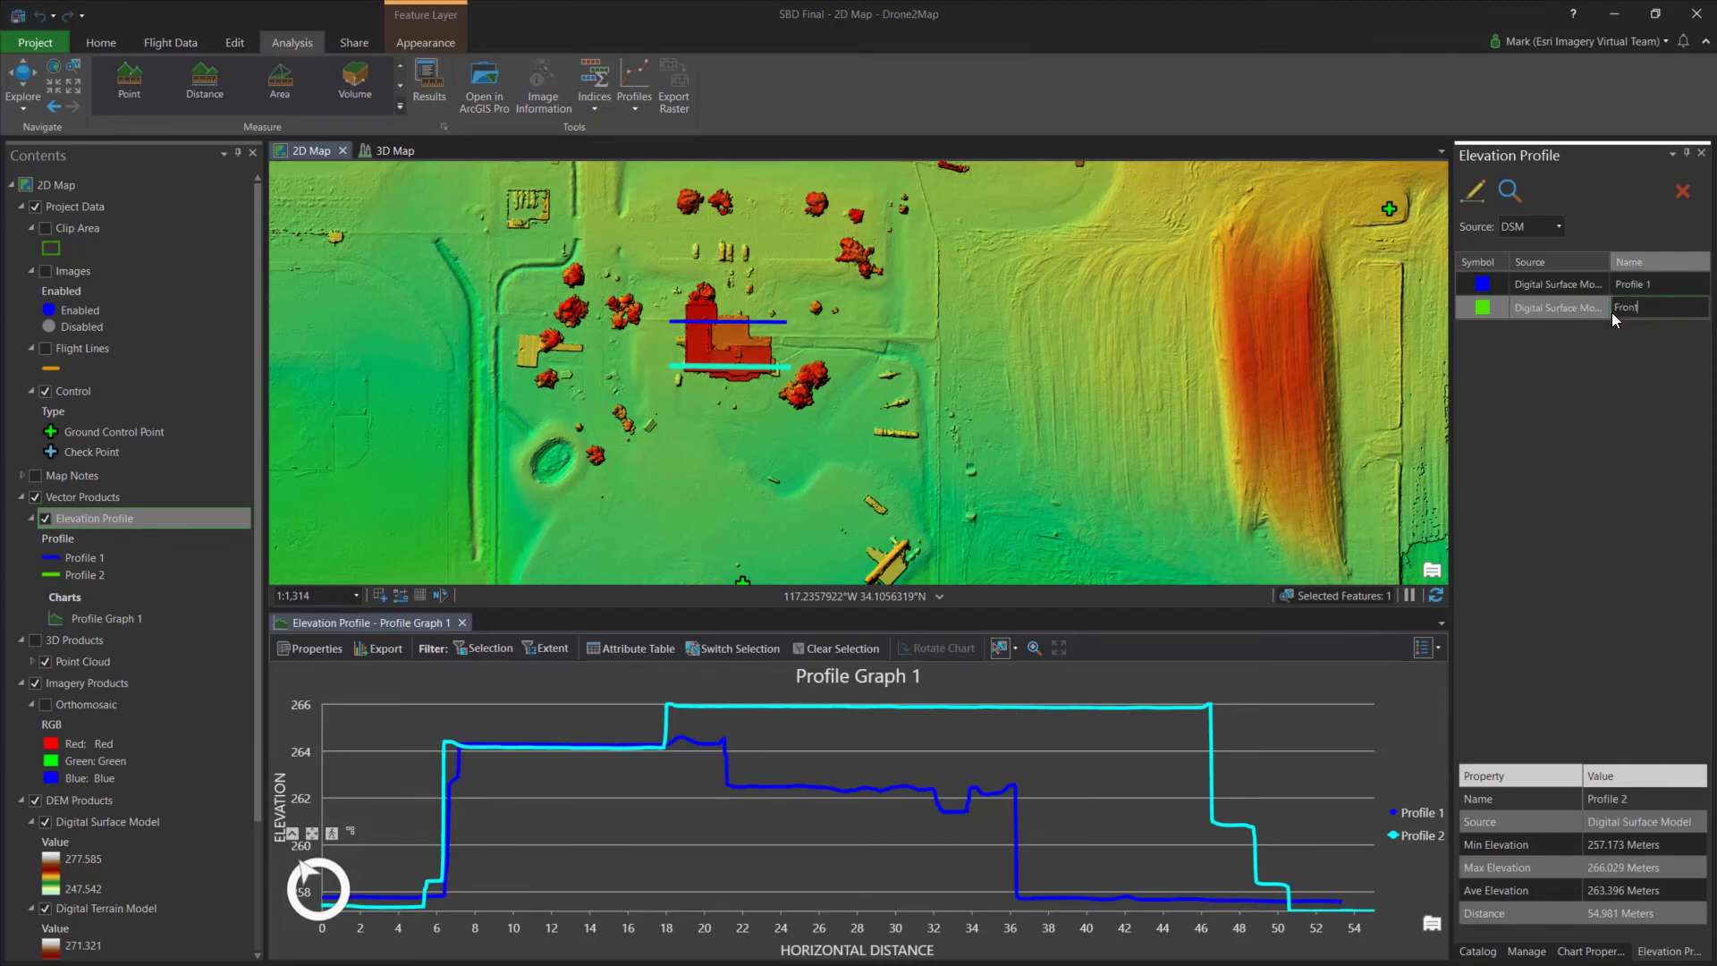
key("Return")
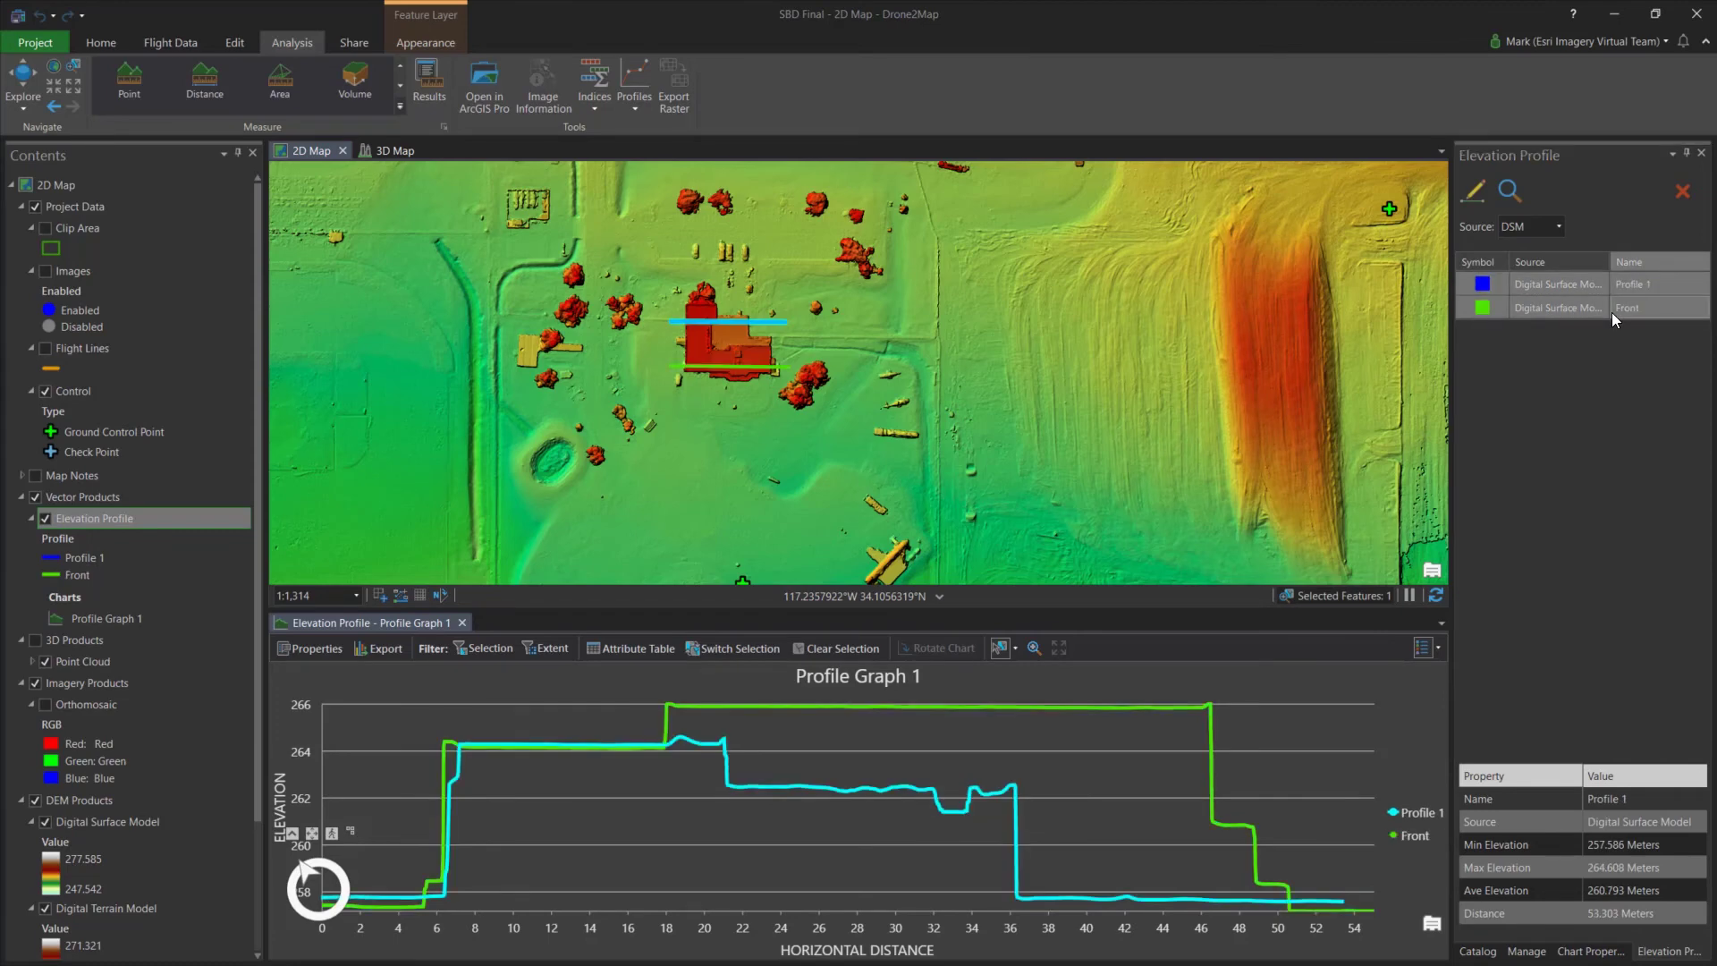
left_click(1632, 283)
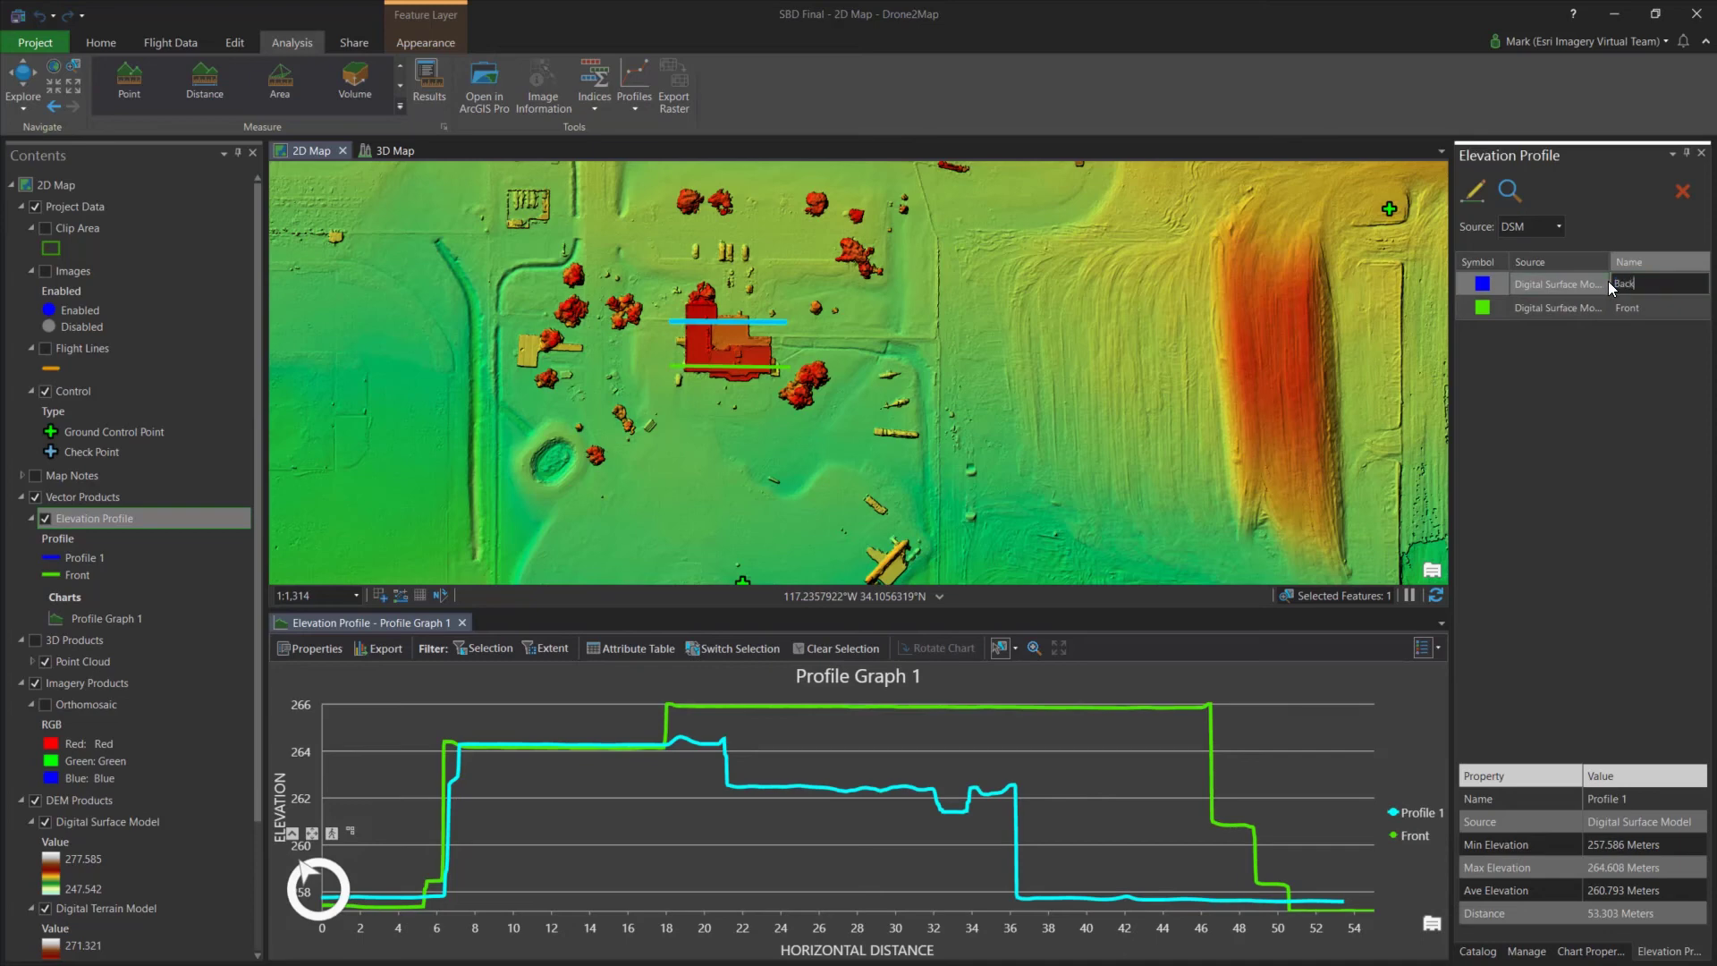
key("Return")
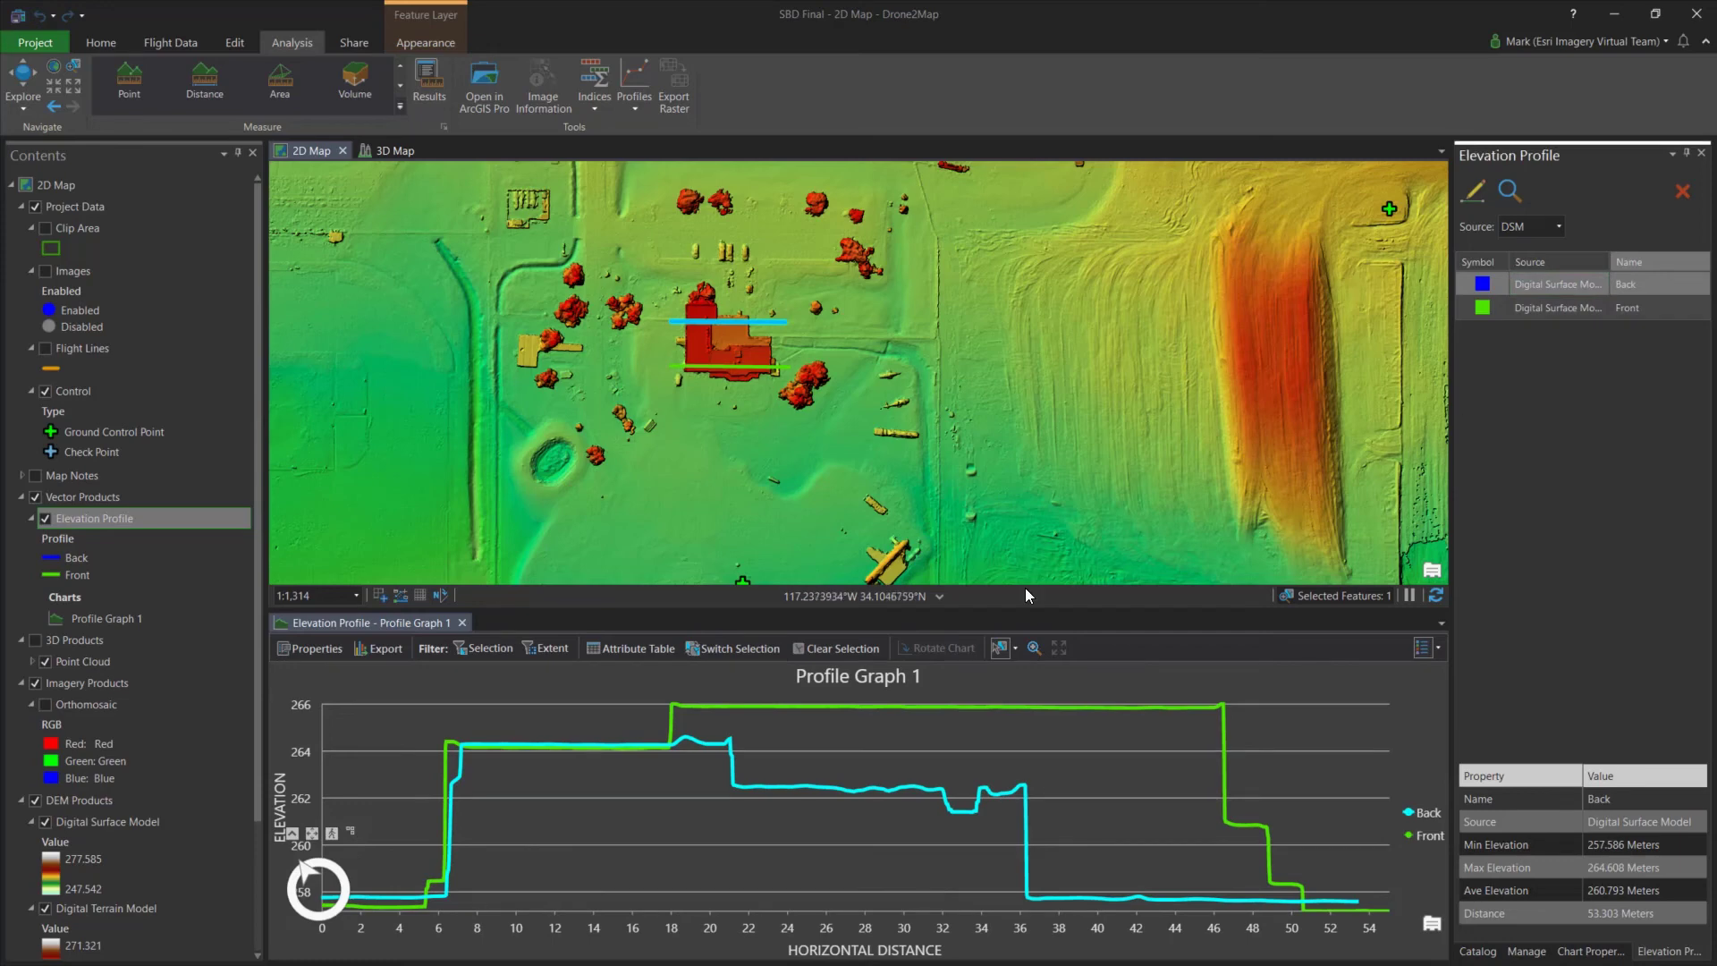
Clear the profile selection and close the profile graph along with the Elevation Profile and Chart Properties panes
left_click(860, 648)
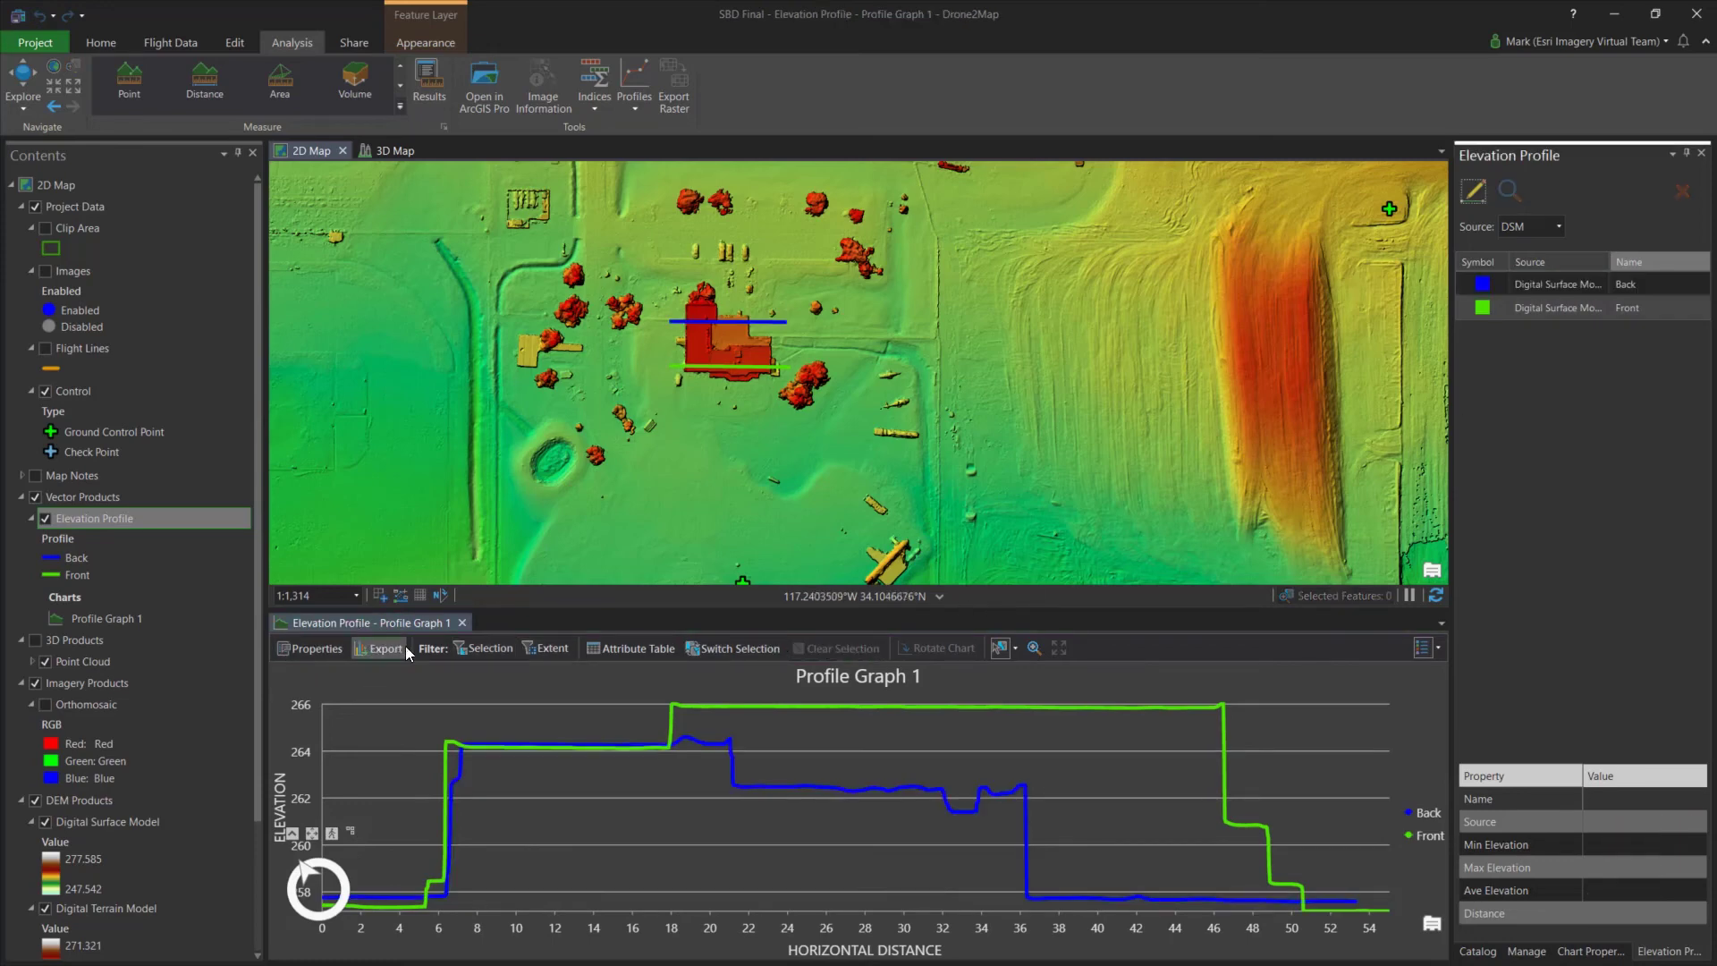
left_click(462, 623)
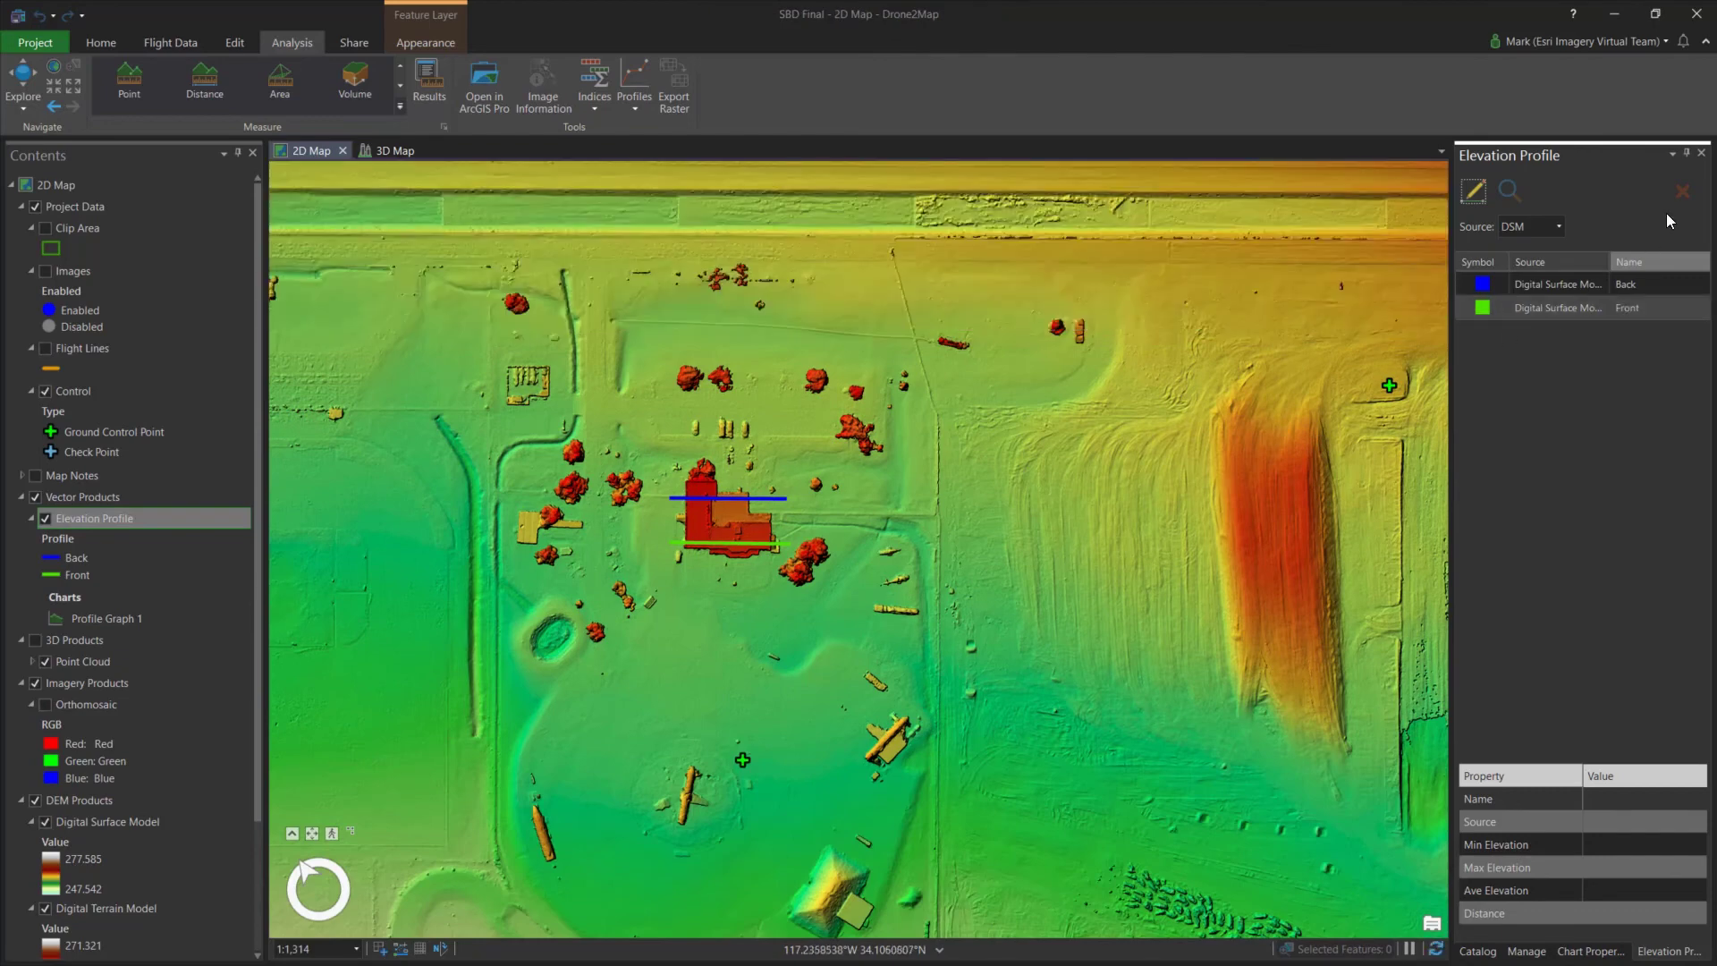
left_click(1701, 152)
left_click(1701, 153)
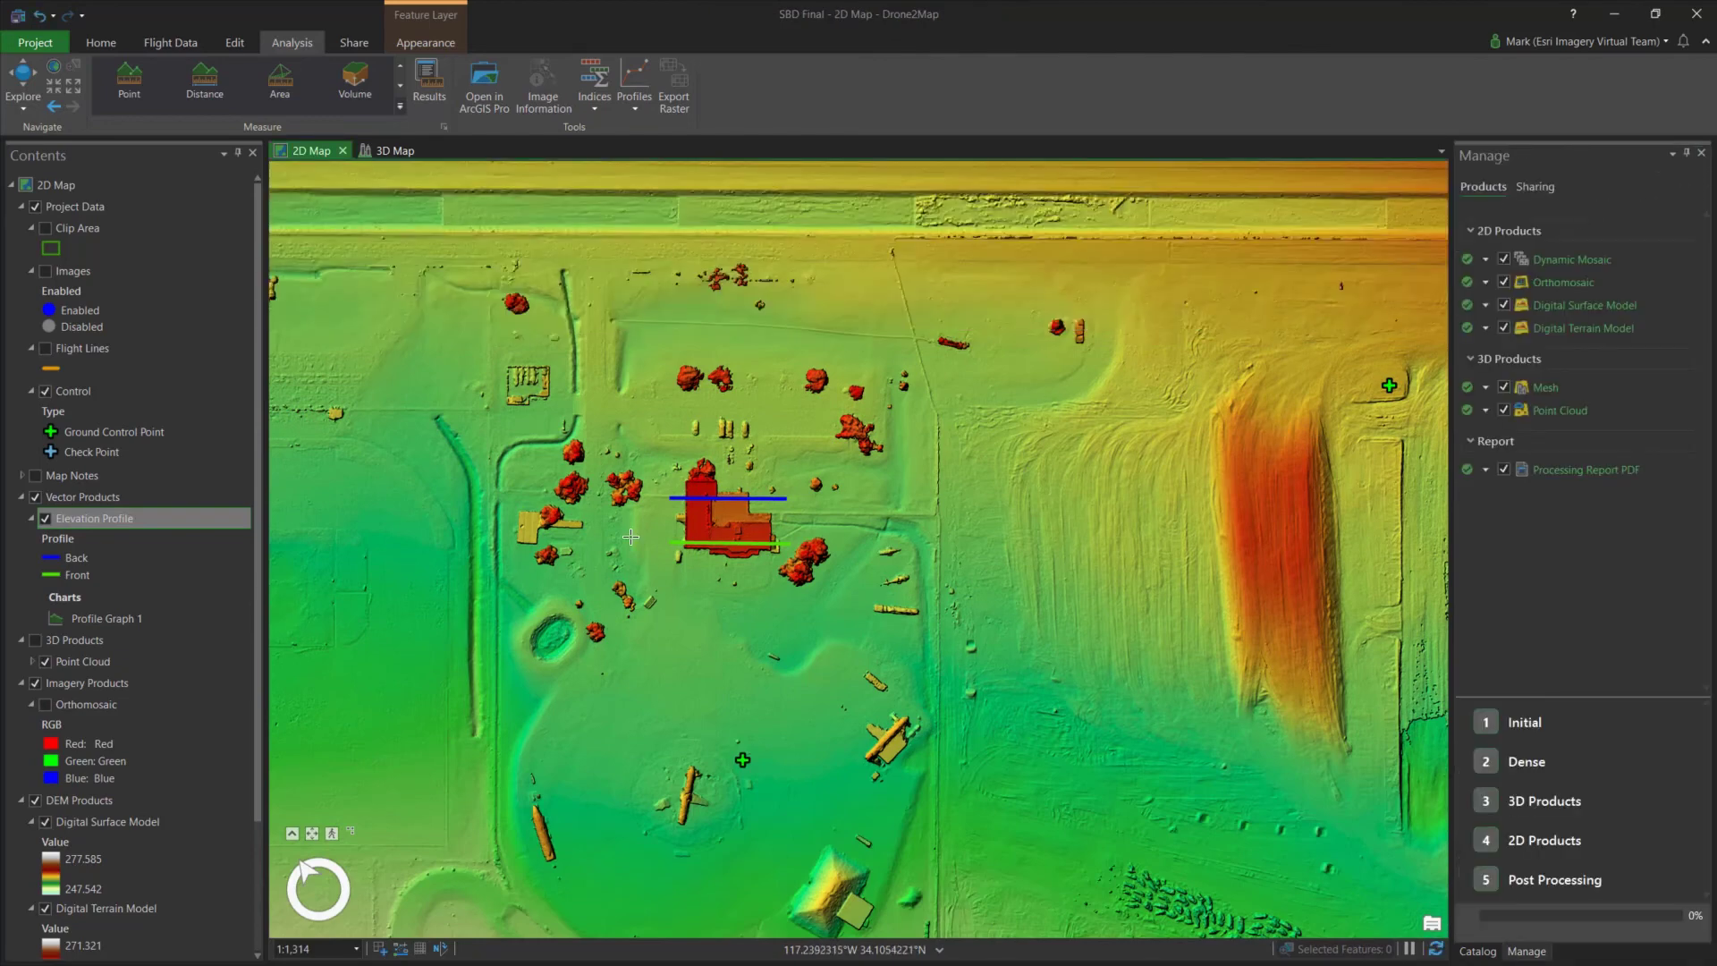
Show the Orthomosaic layer at its full extent and hide the Vector Products group
left_click(41, 706)
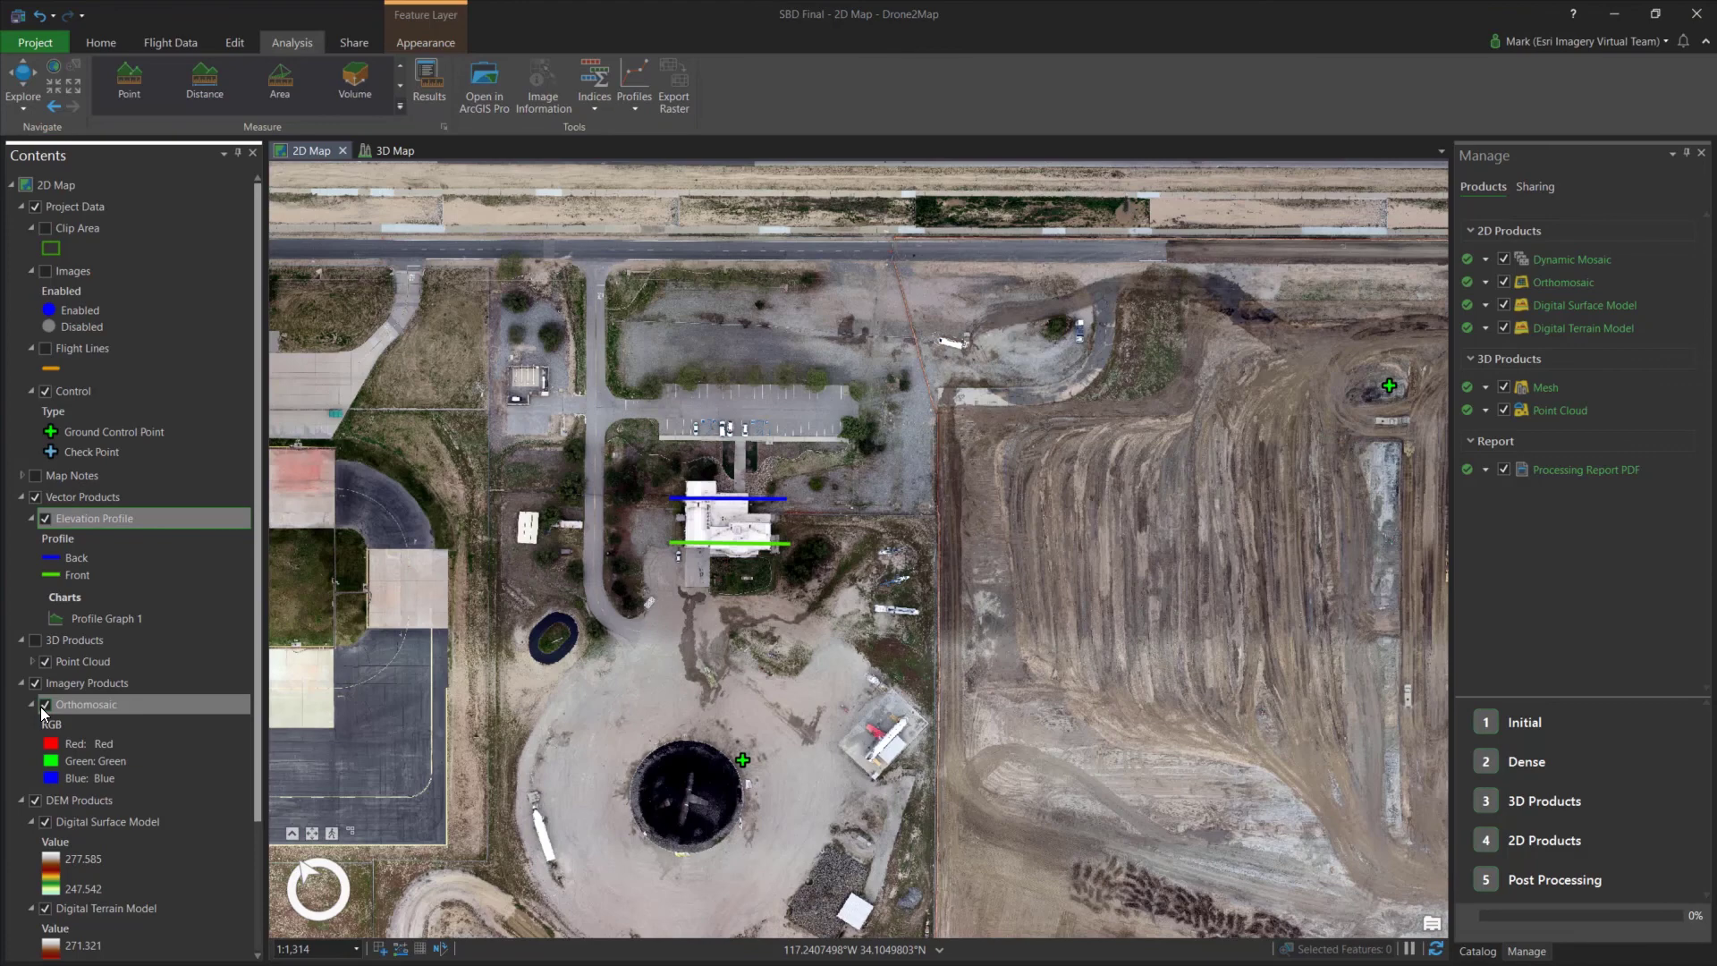
right_click(66, 706)
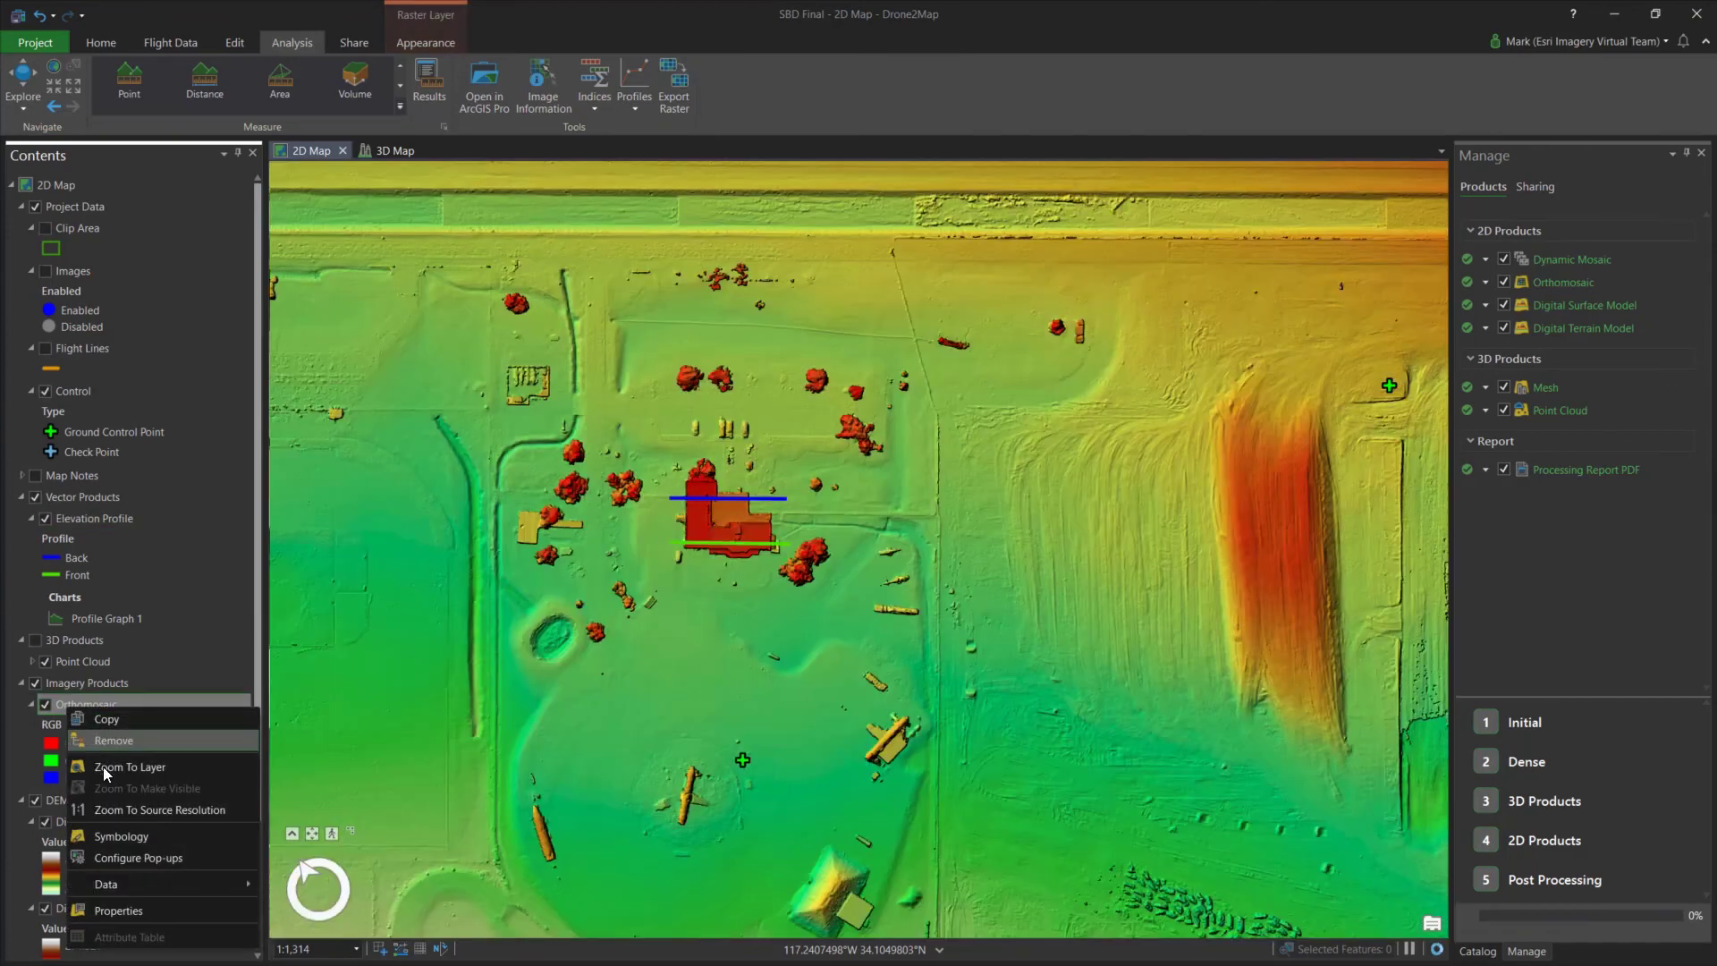
left_click(104, 765)
left_click(35, 497)
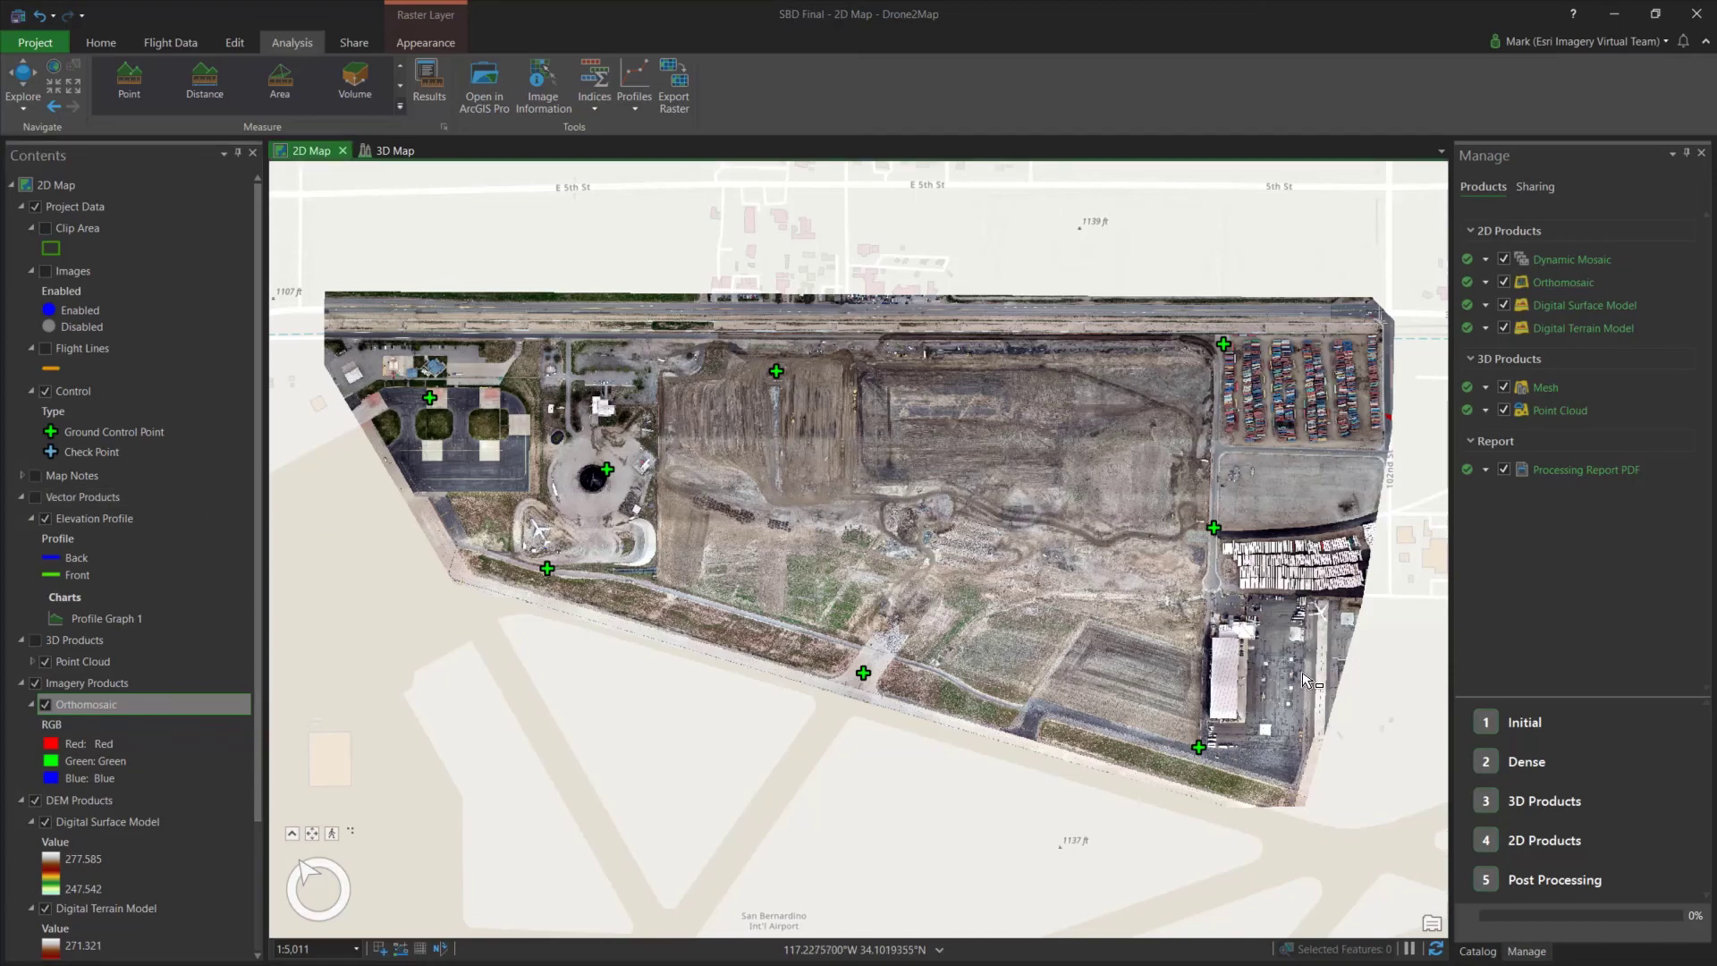
Draw a rectangular orthomosaic edit region around the white helicopter and its circular pad beside the large white-roofed building
scroll(1306, 680, "up", 6)
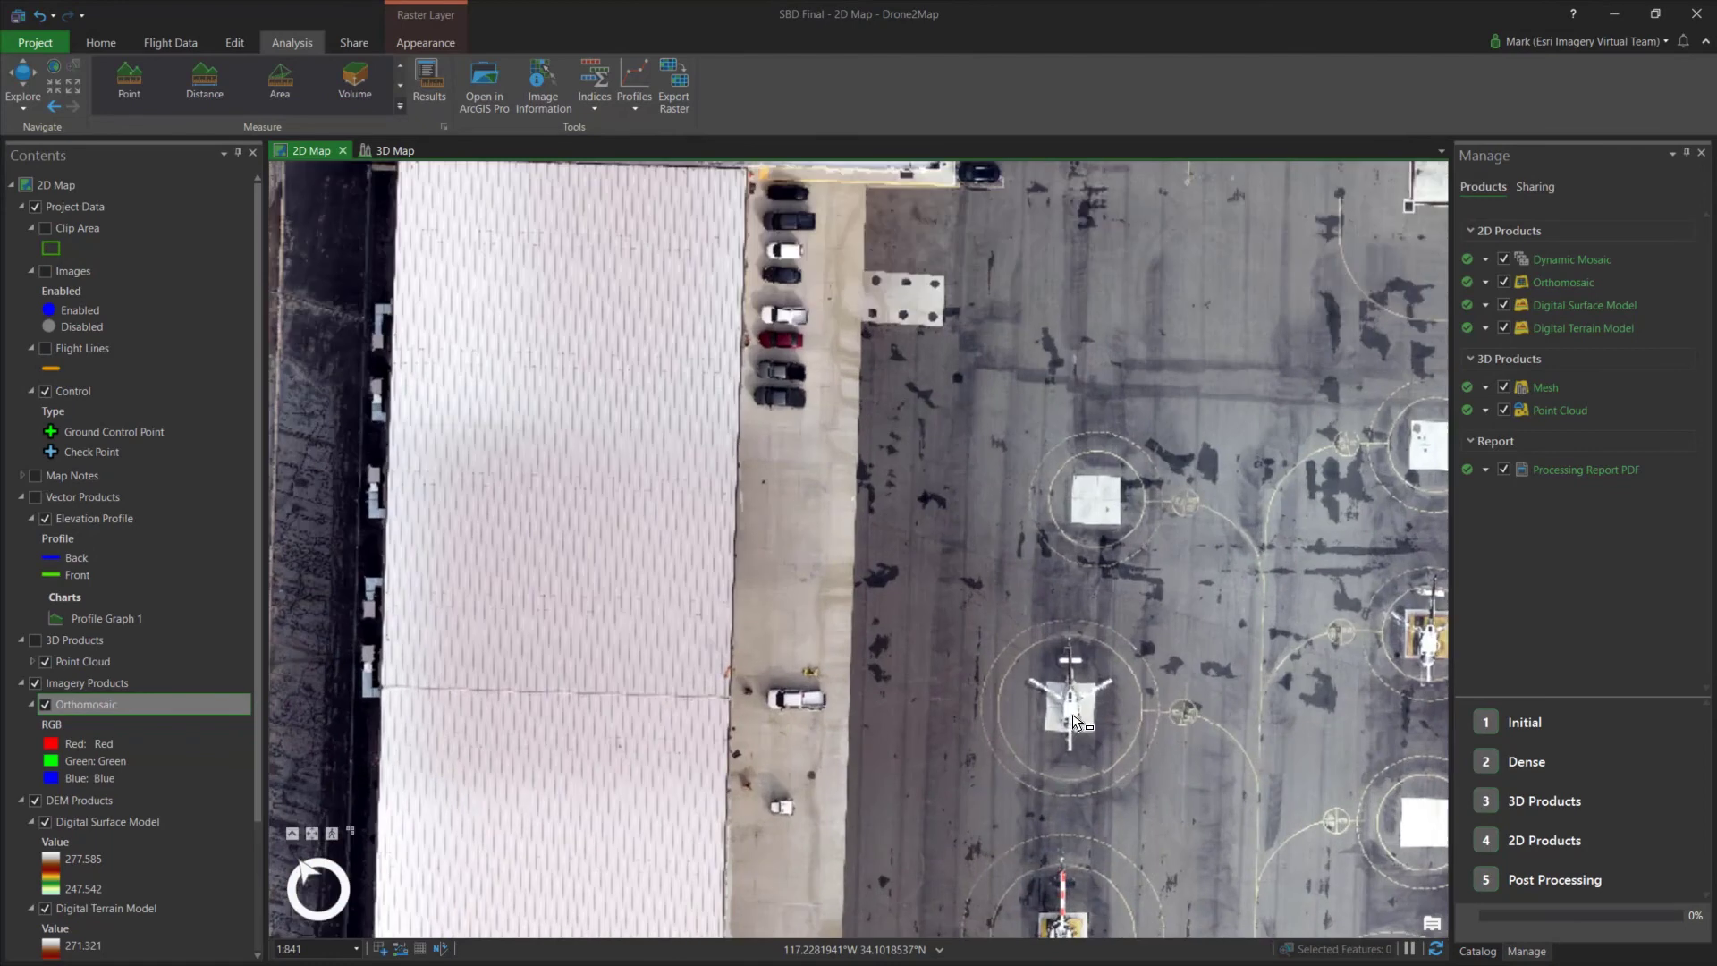
scroll(1076, 723, "up", 3)
left_click_drag(1076, 722, 846, 517)
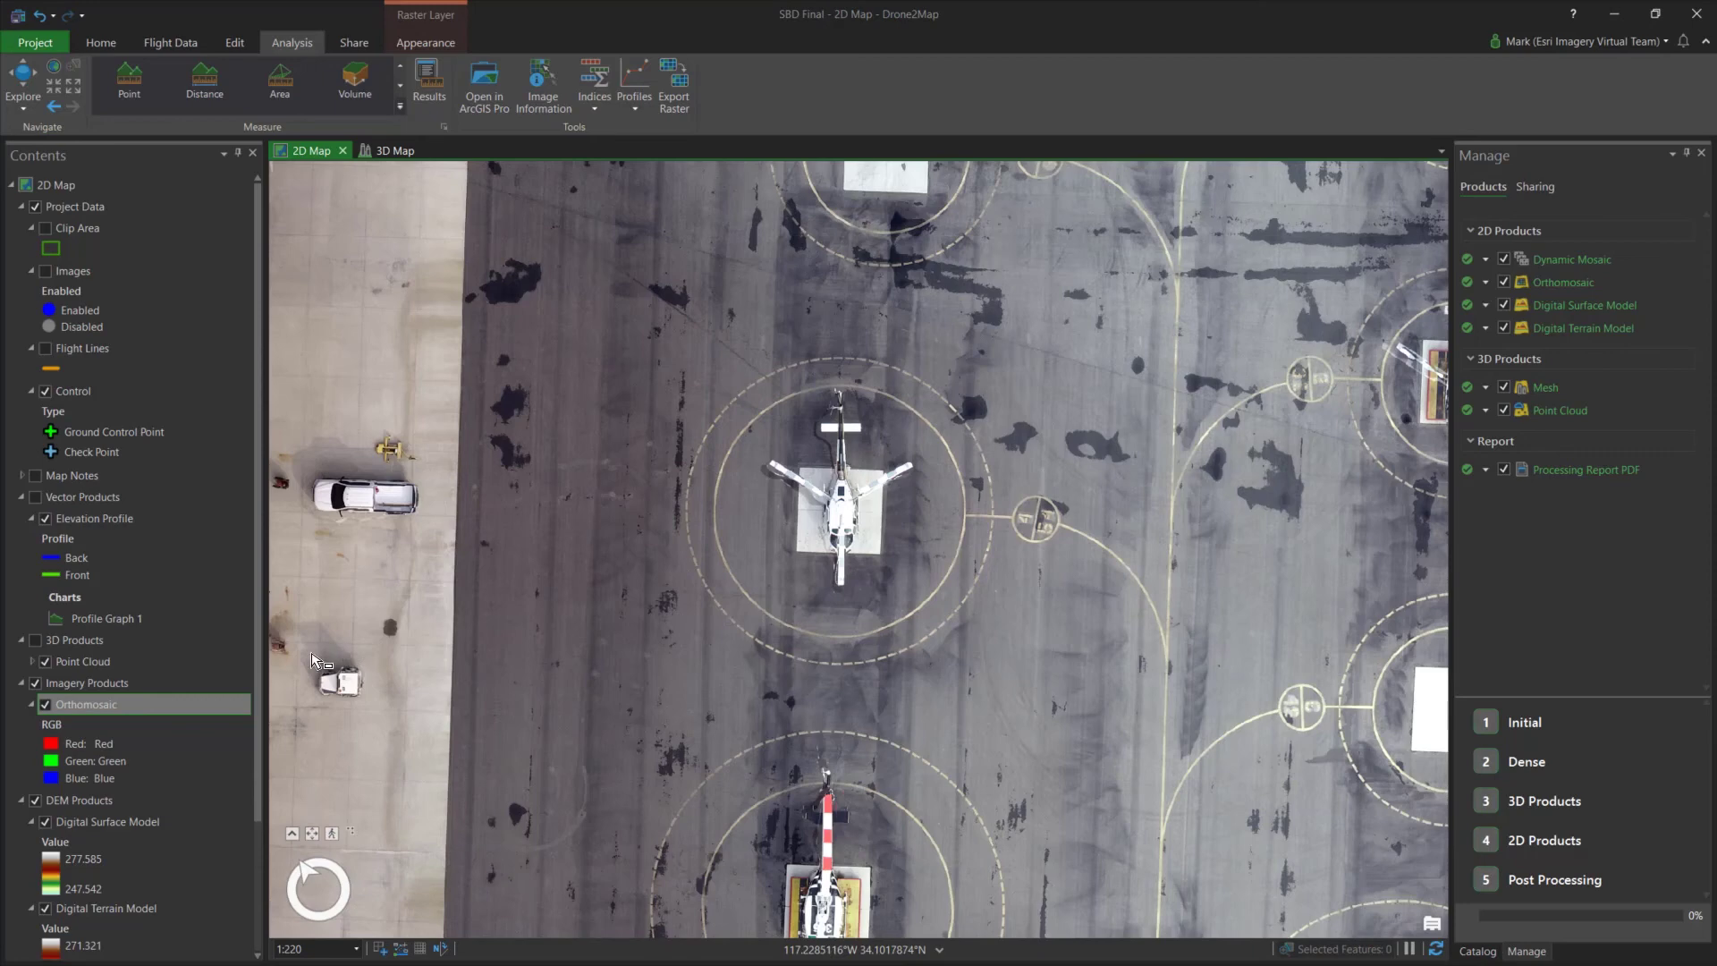
left_click(118, 703)
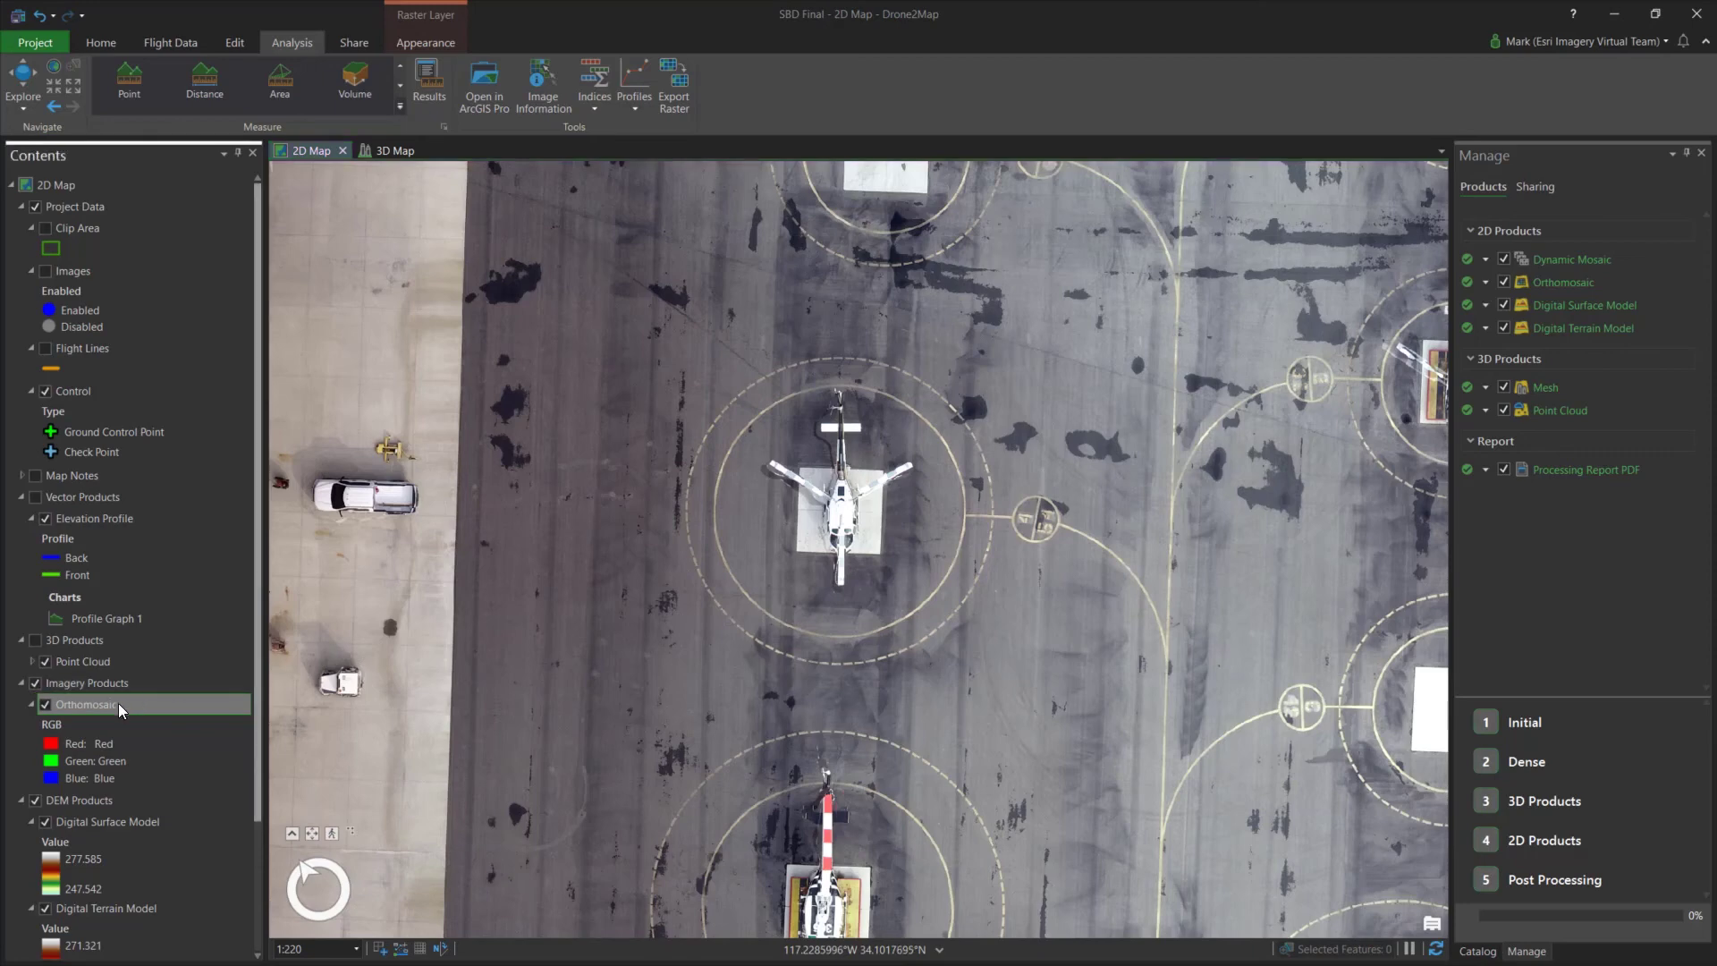
left_click(235, 42)
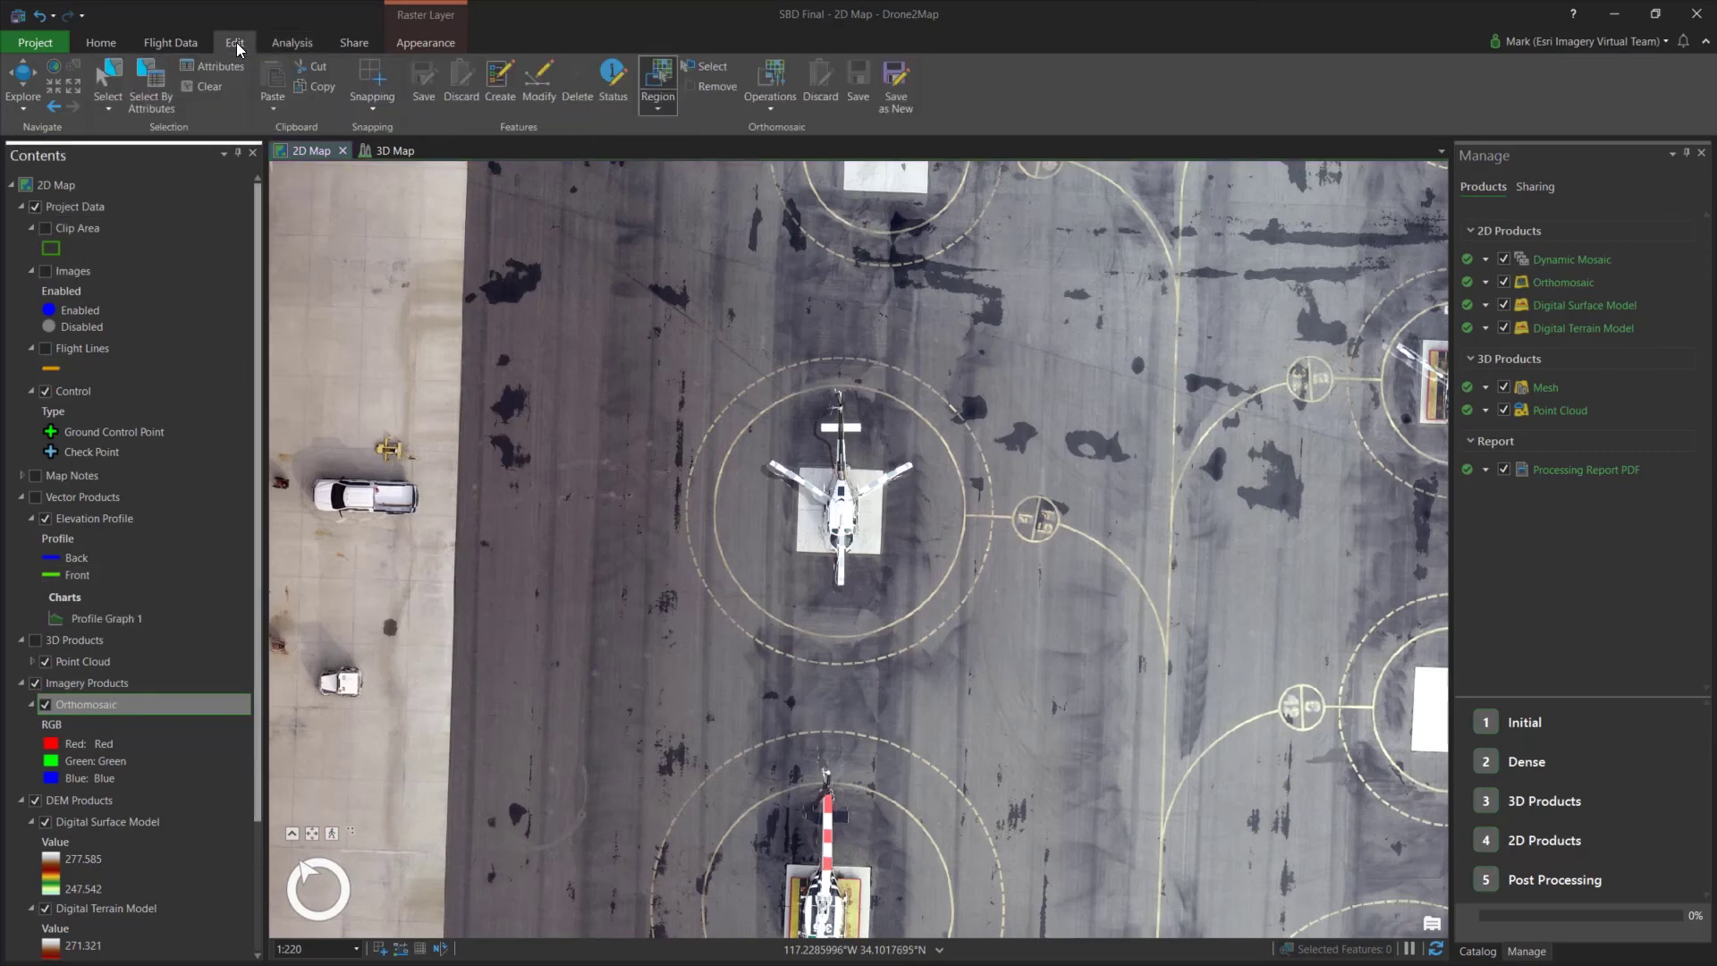
left_click(673, 98)
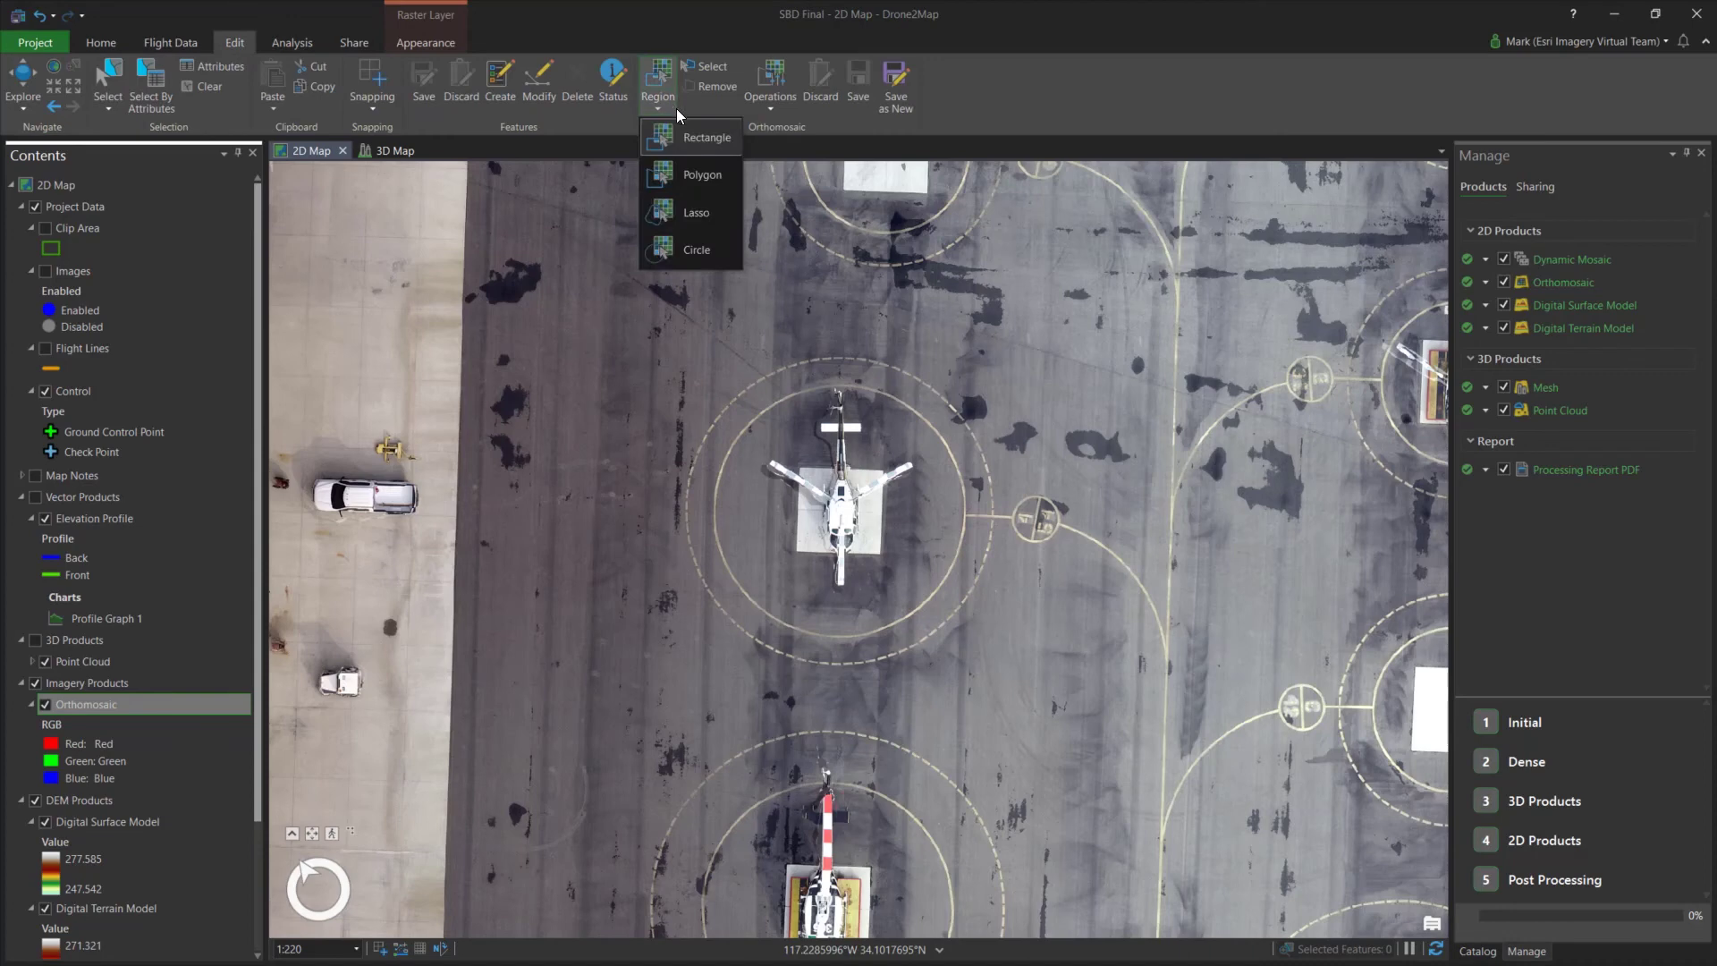
left_click(676, 134)
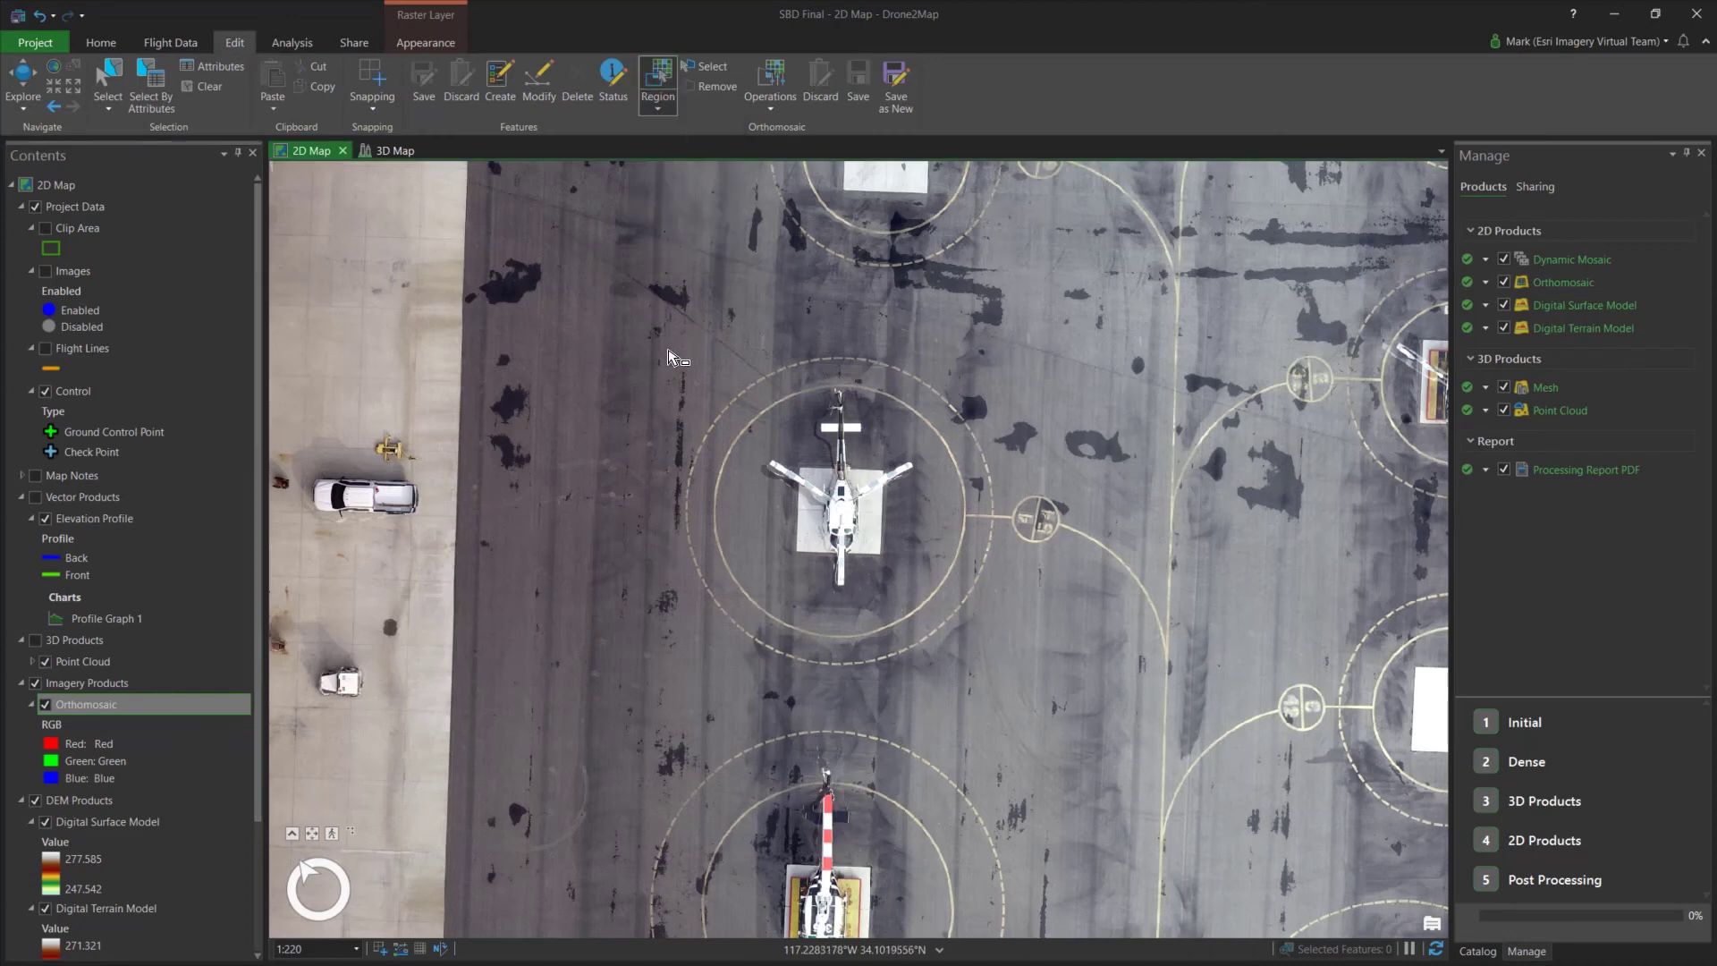
left_click_drag(670, 355, 1006, 676)
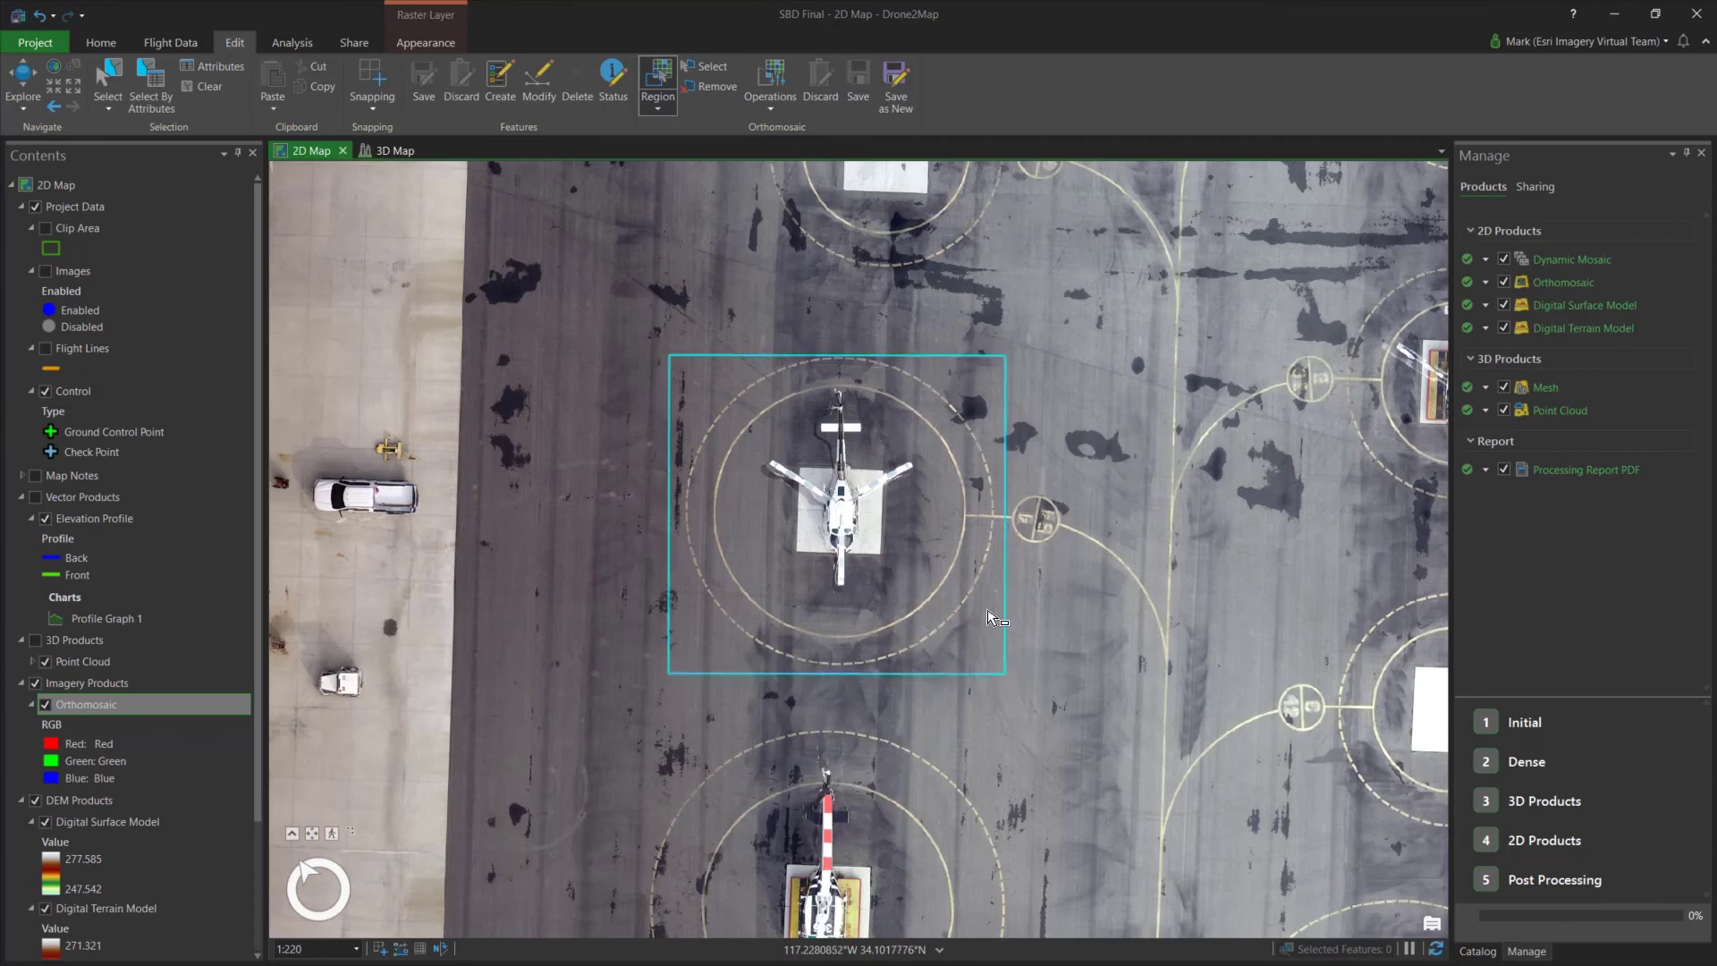
Pixelate the selected region with a factor of 20, save the edit to the orthomosaic and close the pixel editor
left_click(773, 109)
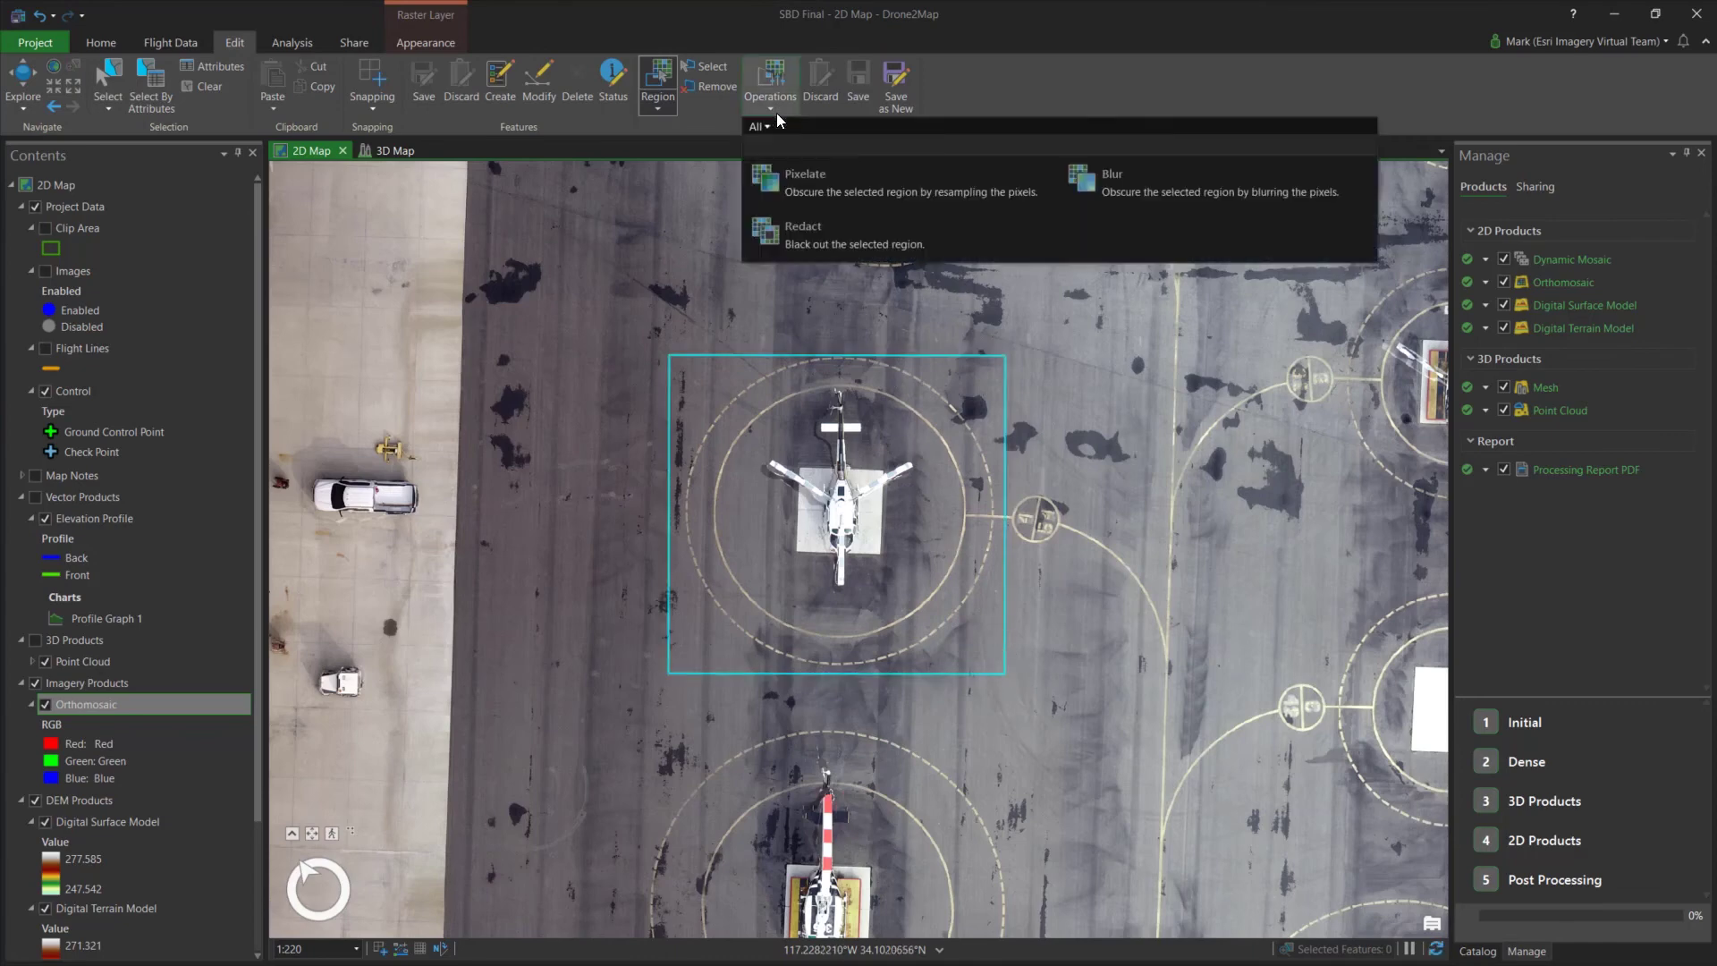
left_click(805, 190)
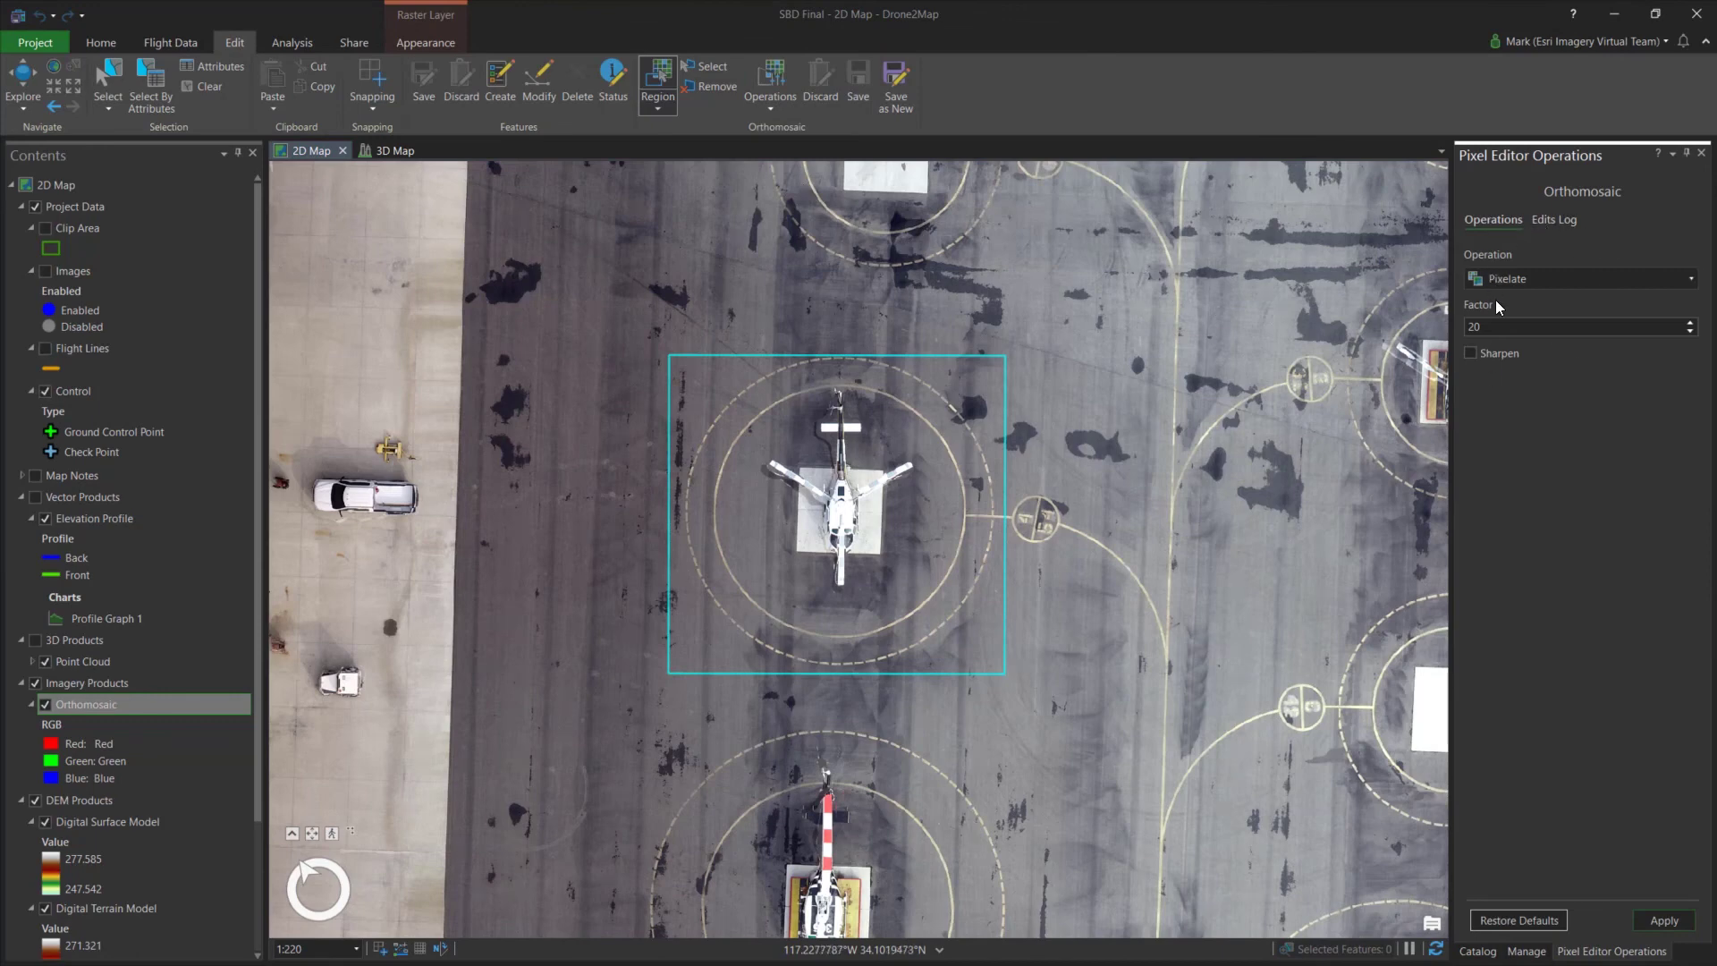
left_click(1665, 920)
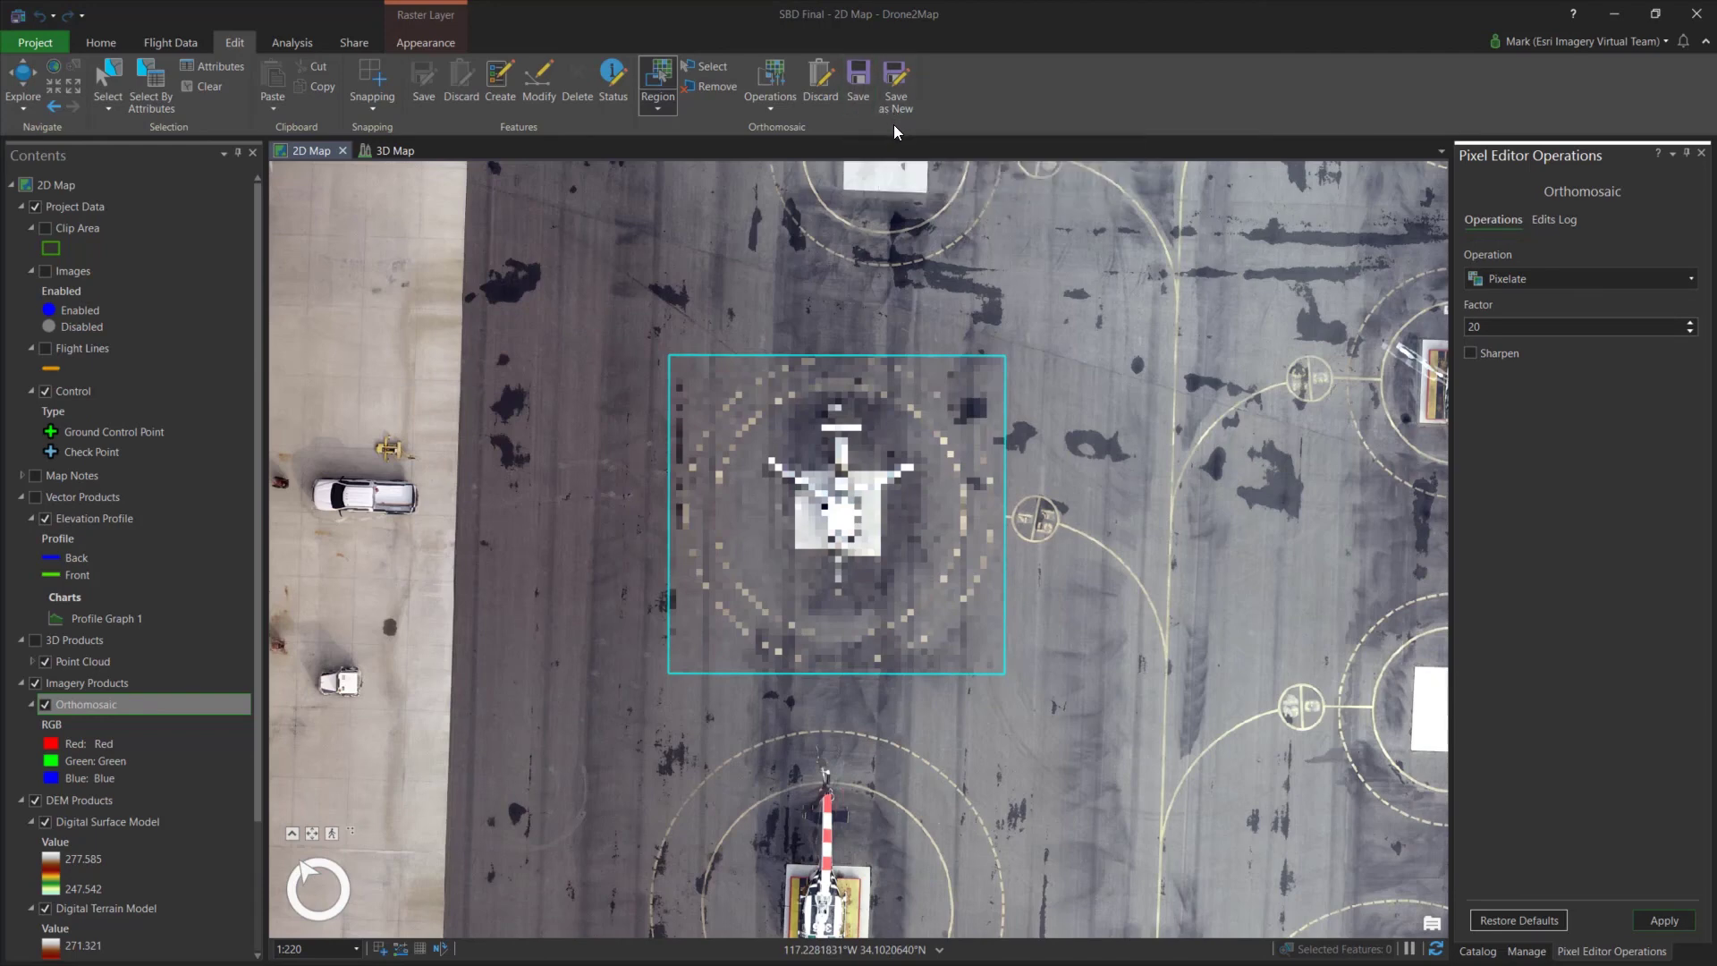
left_click(864, 90)
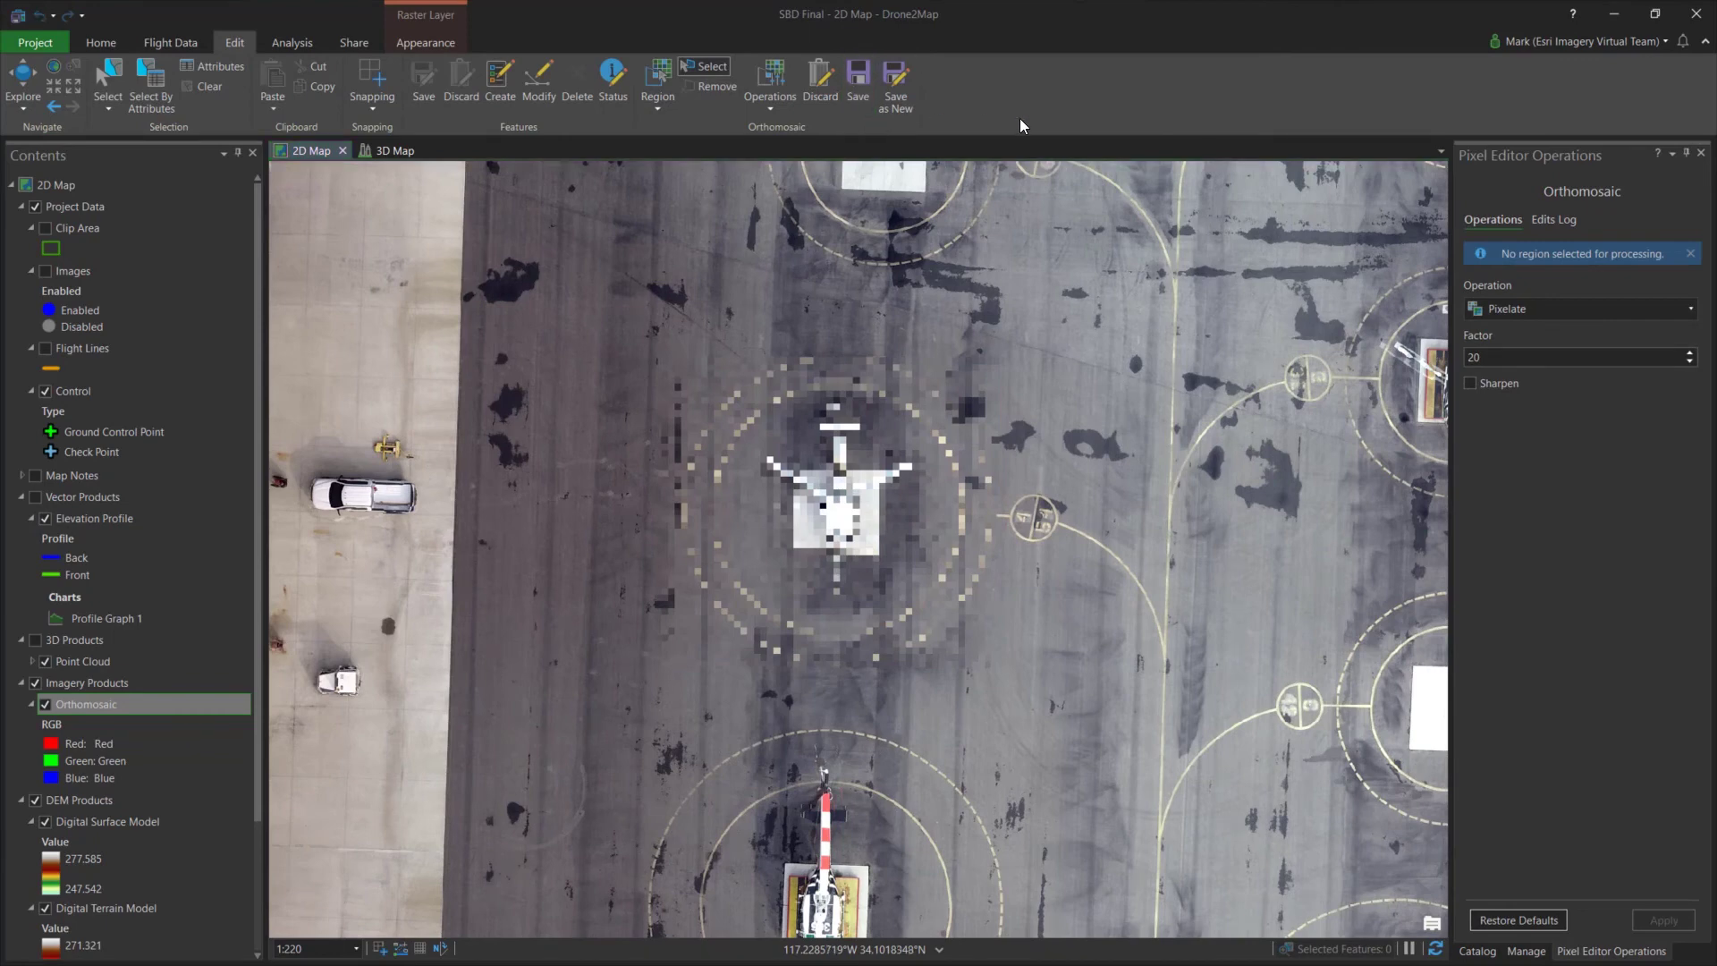
left_click(1700, 153)
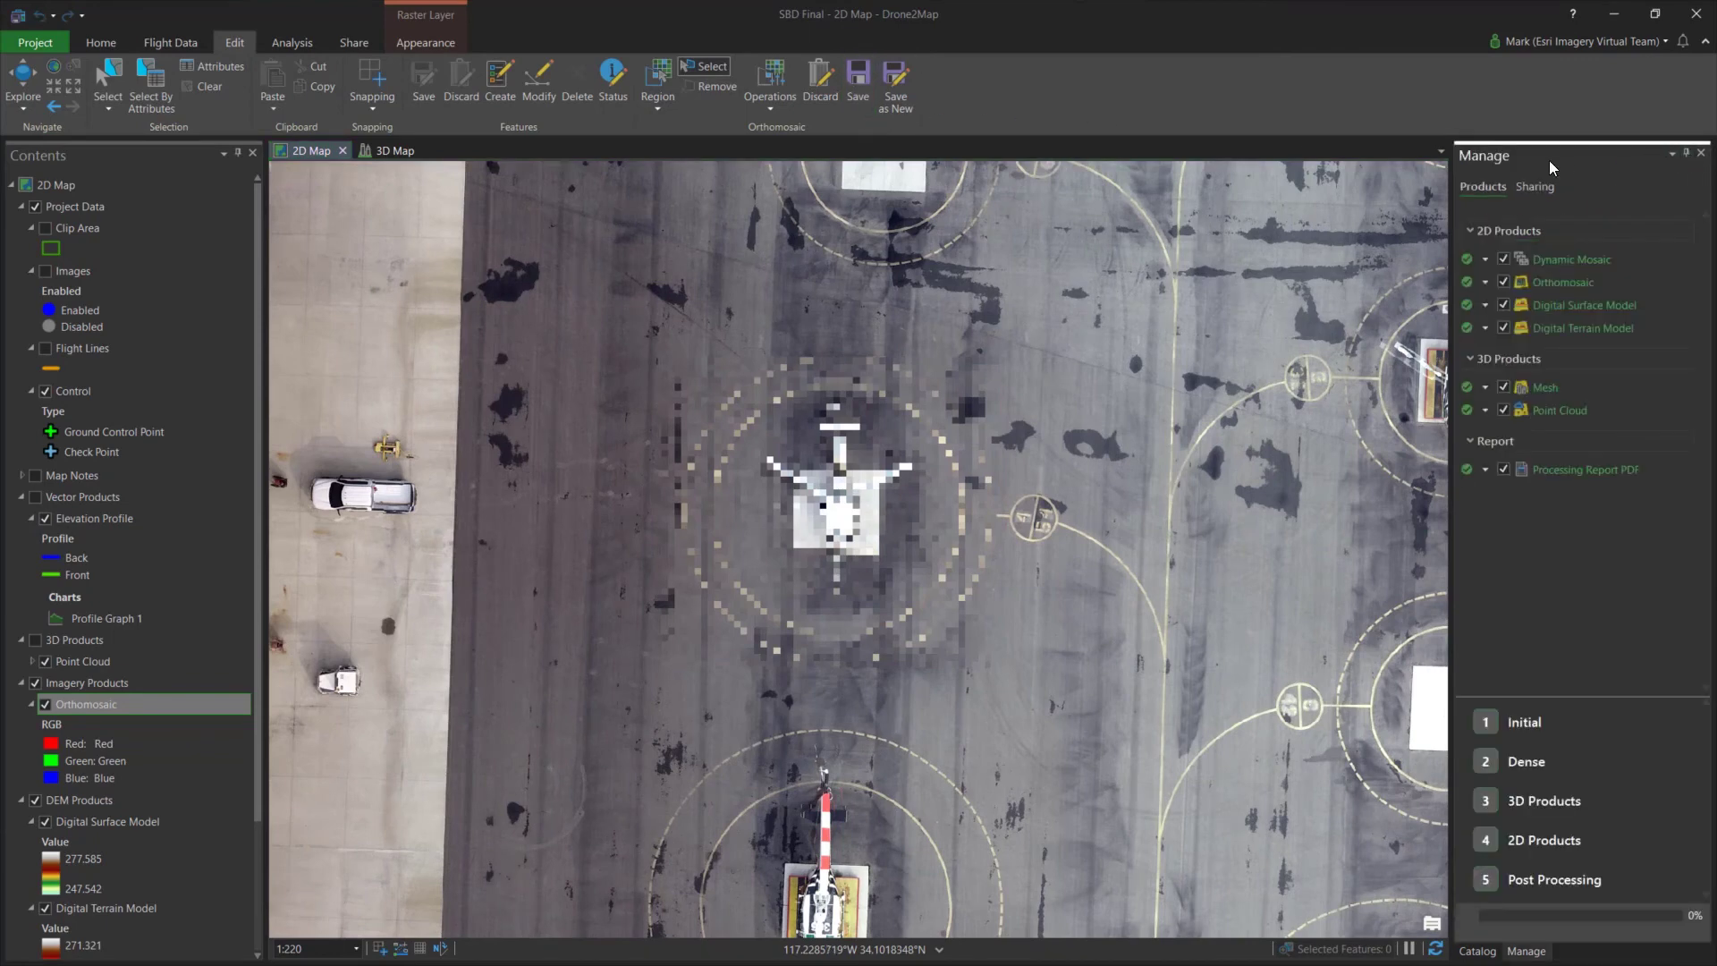
Share the Map Notes and Measurements layers as feature layers titled SBD
left_click(354, 44)
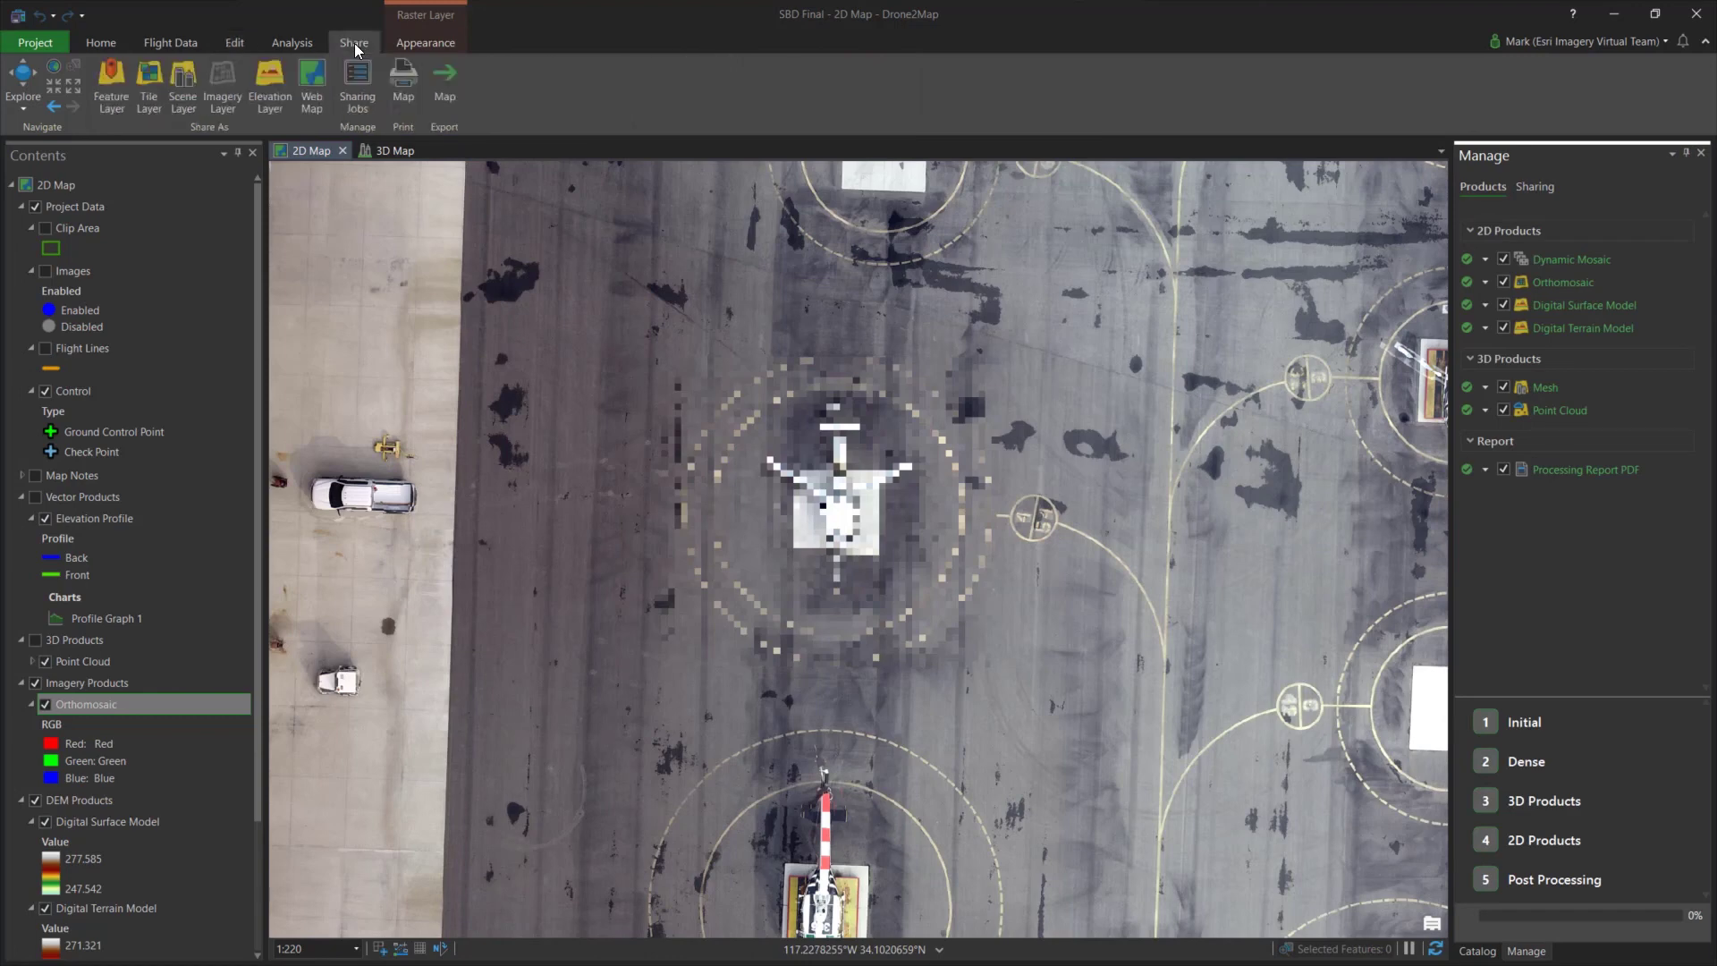
left_click(111, 84)
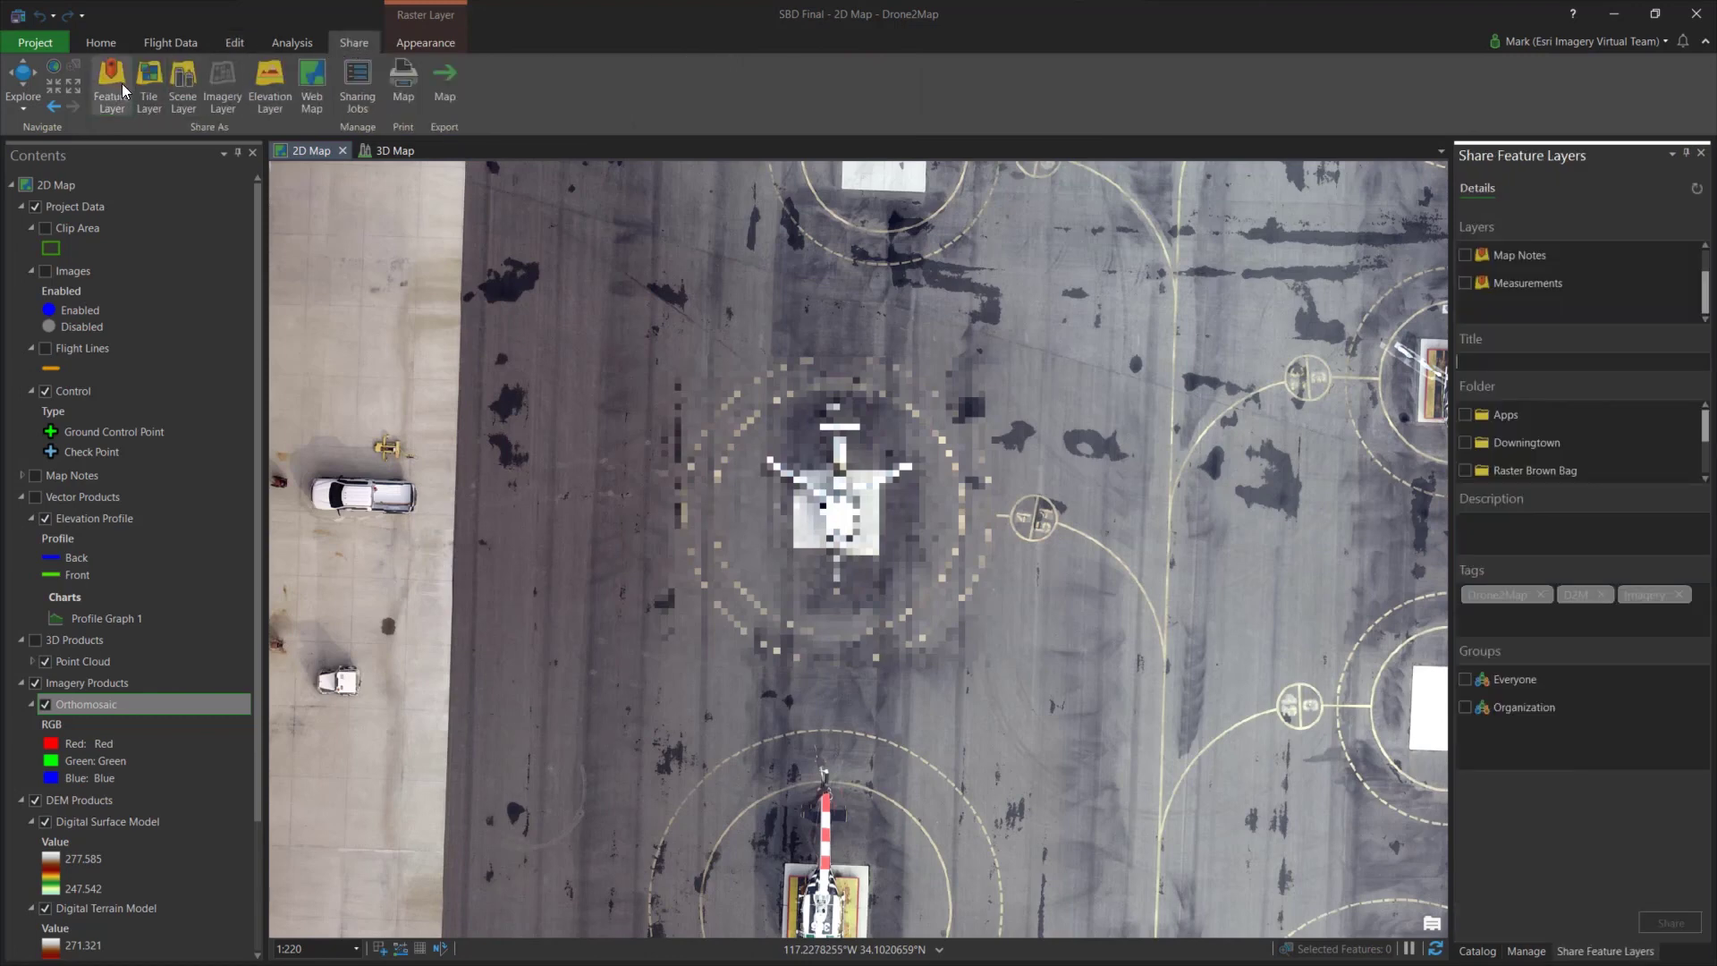
left_click(1463, 254)
left_click(1464, 283)
left_click(1476, 359)
type("SBD")
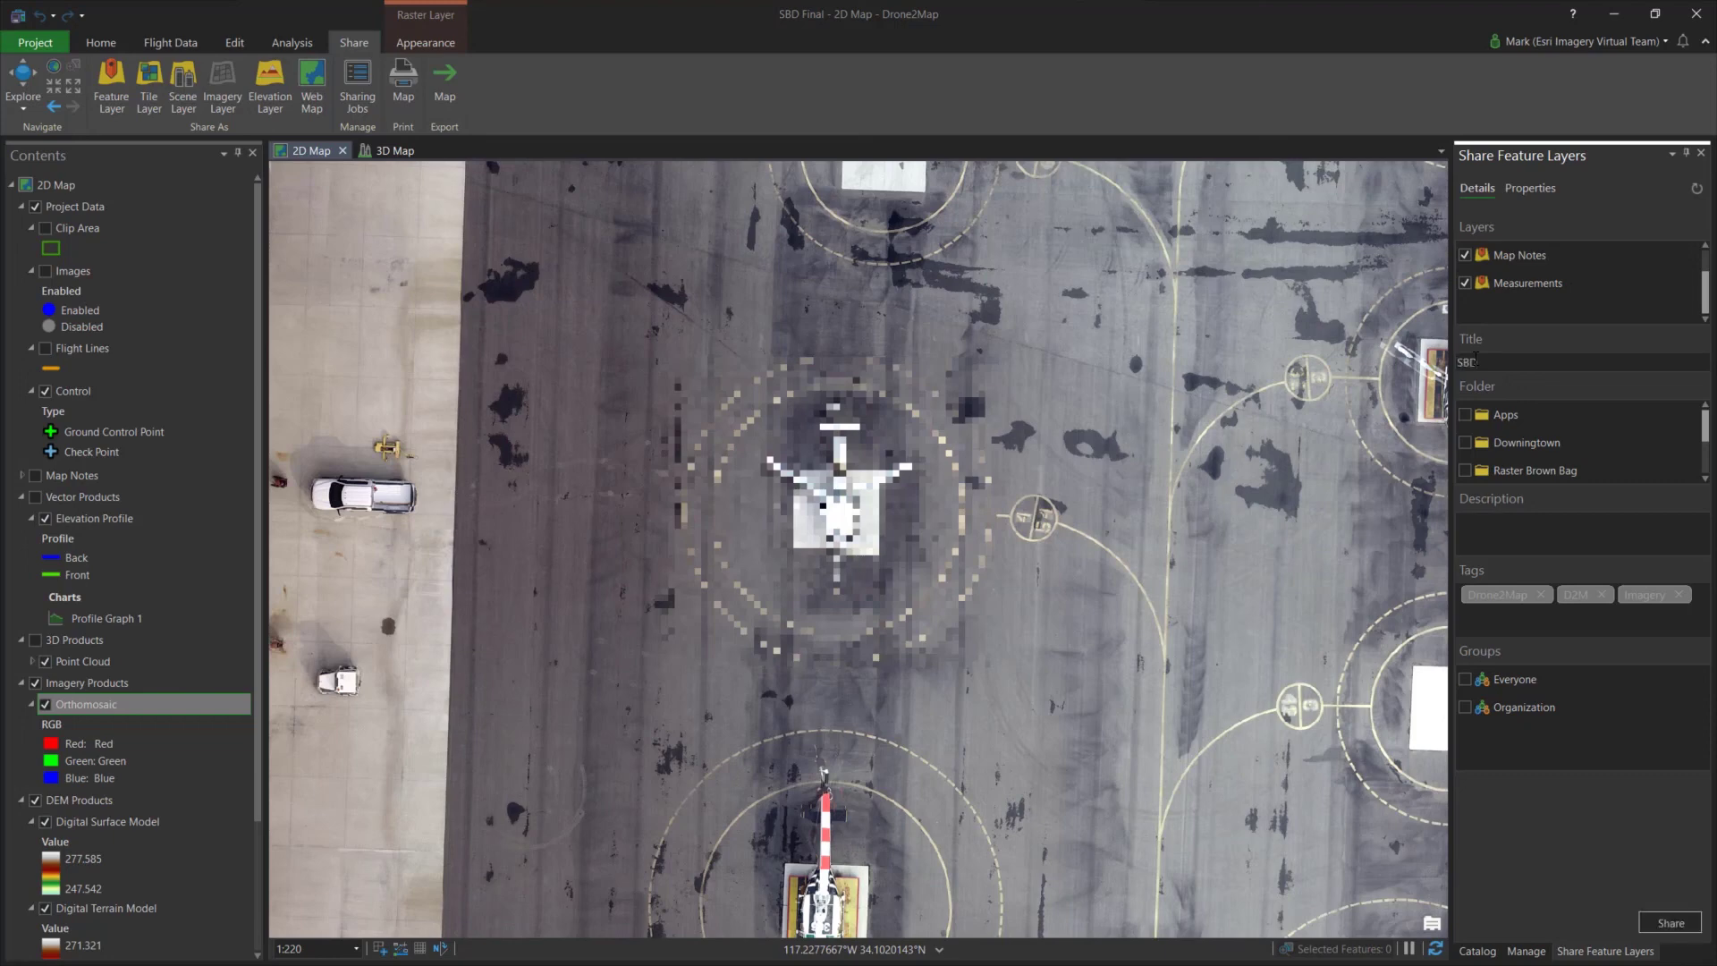
left_click(1667, 922)
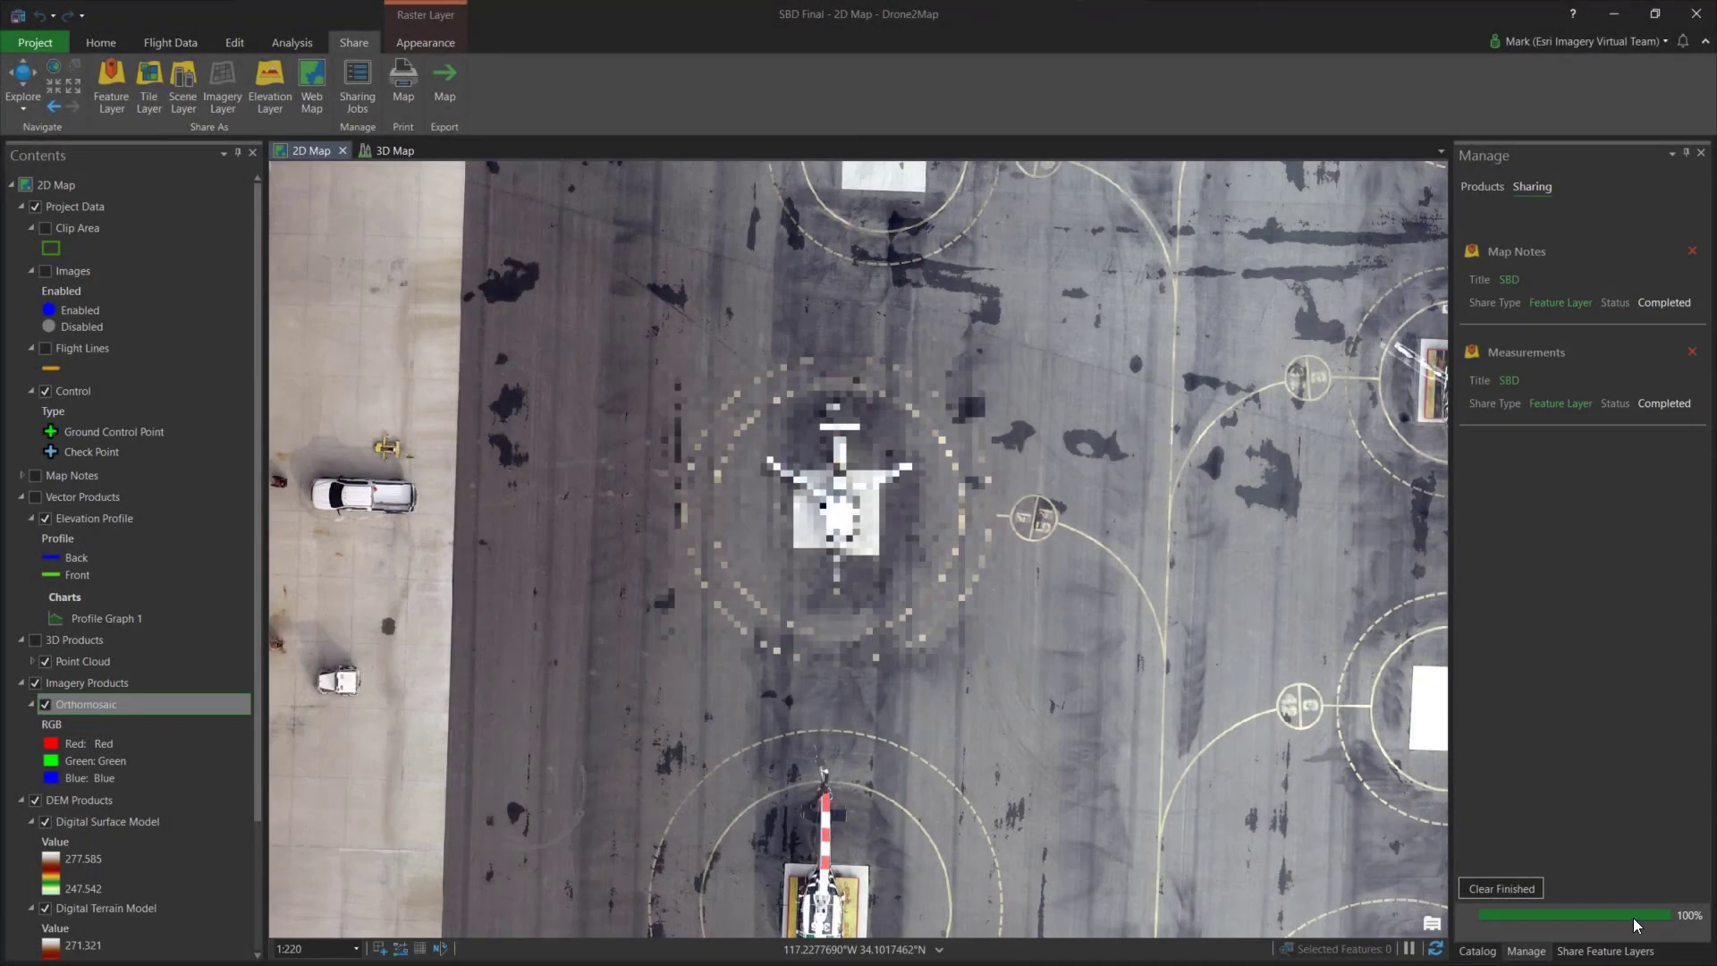
Share the Orthomosaic as a tile layer titled SBD
left_click(156, 105)
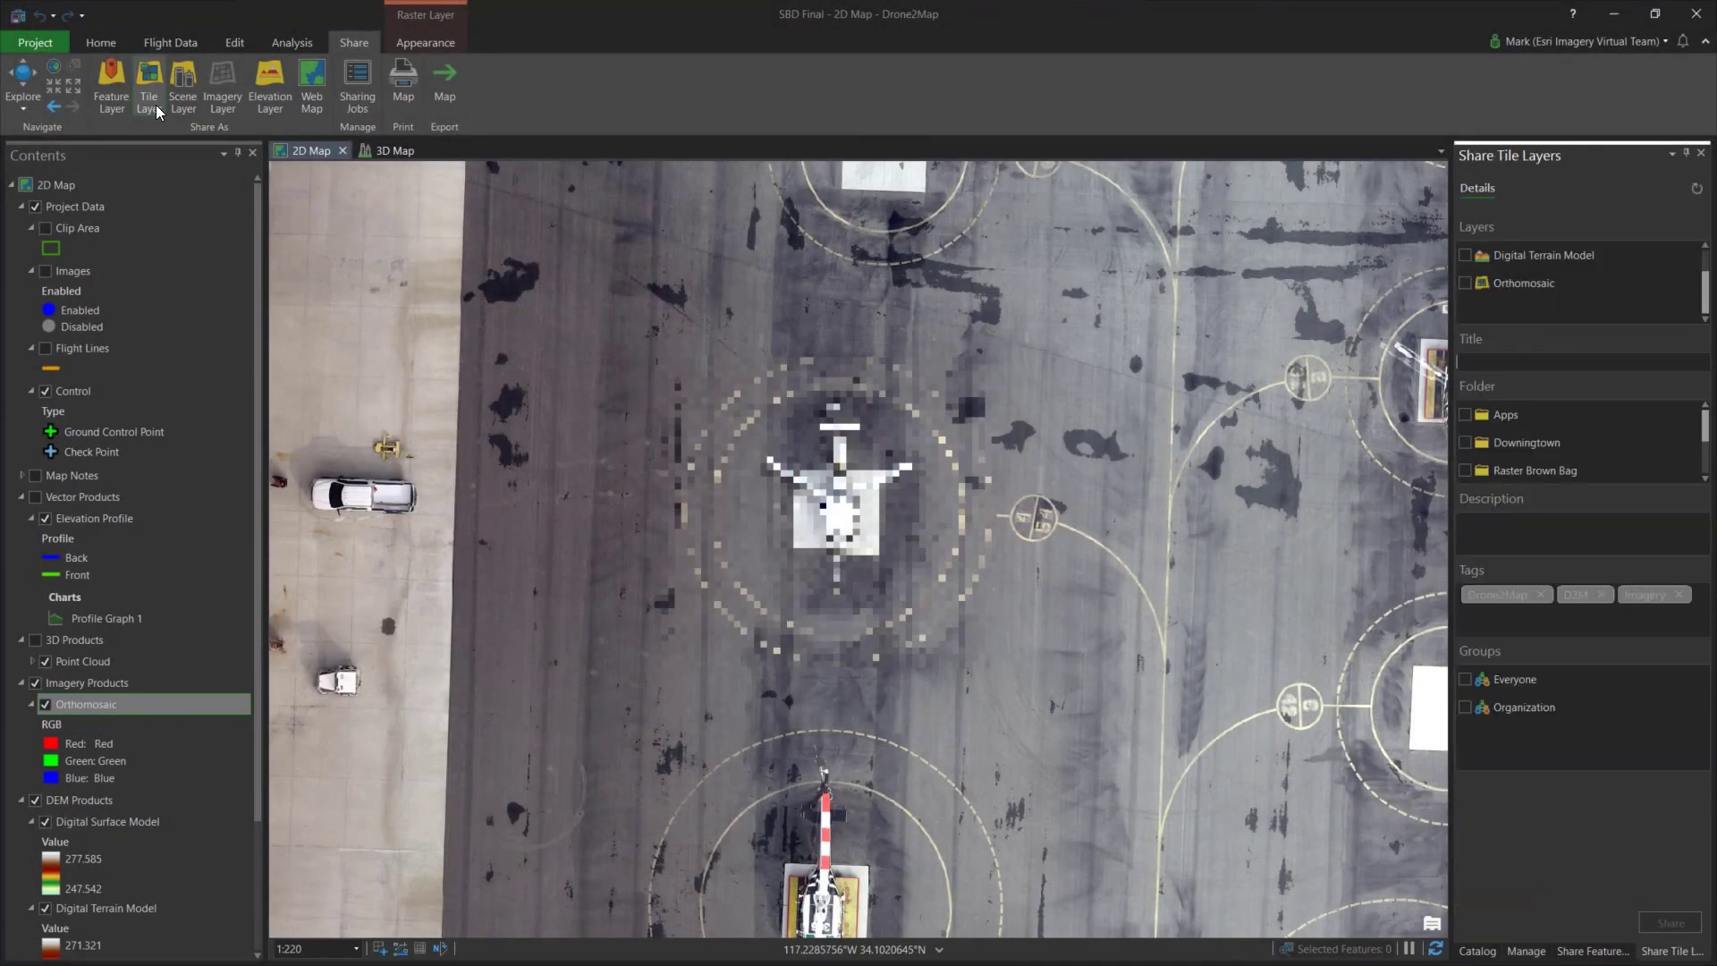
left_click(1465, 282)
left_click(1473, 356)
type("SBD")
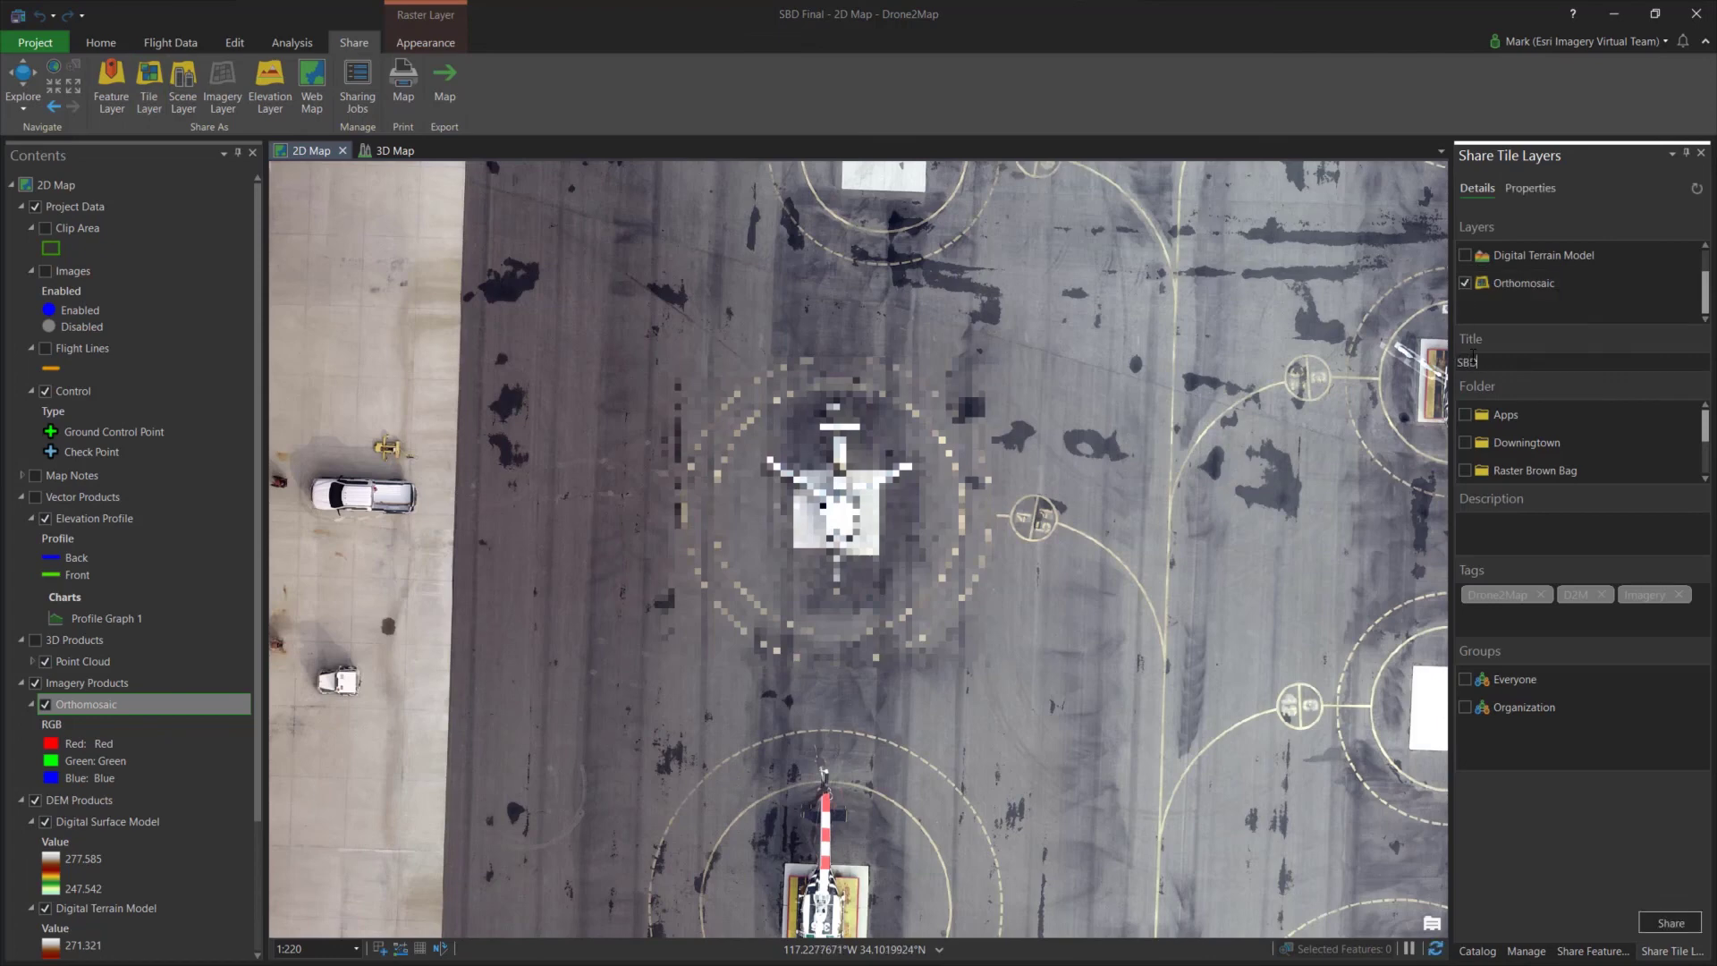
left_click(1670, 922)
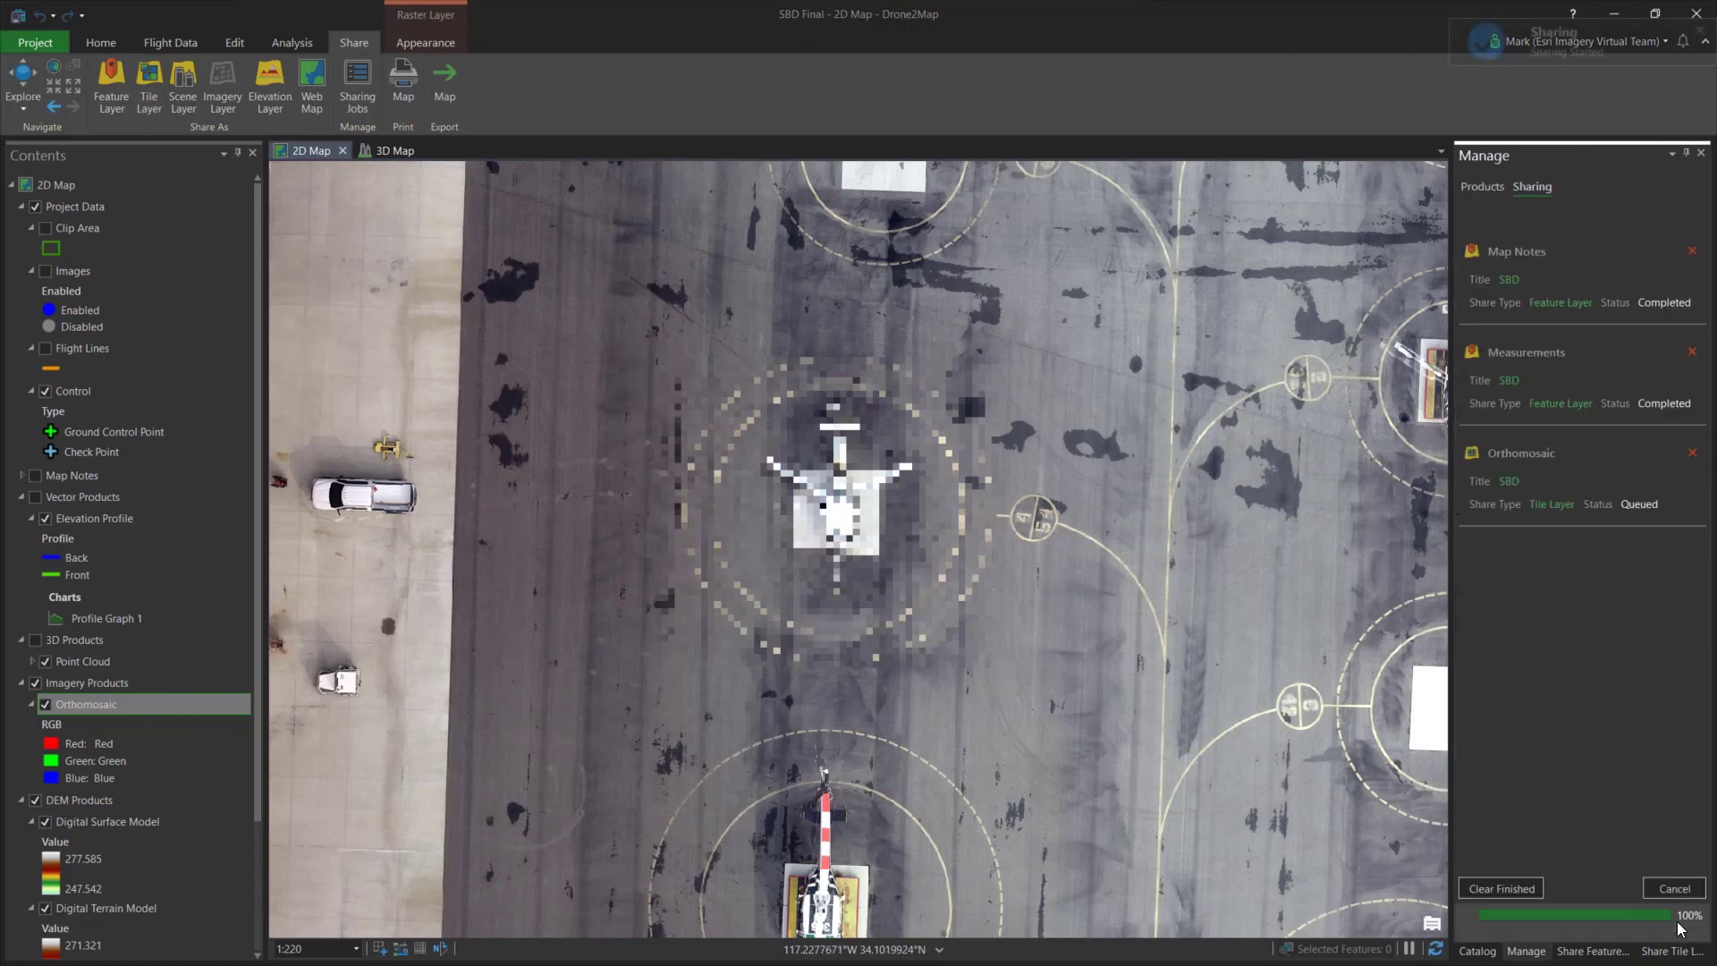